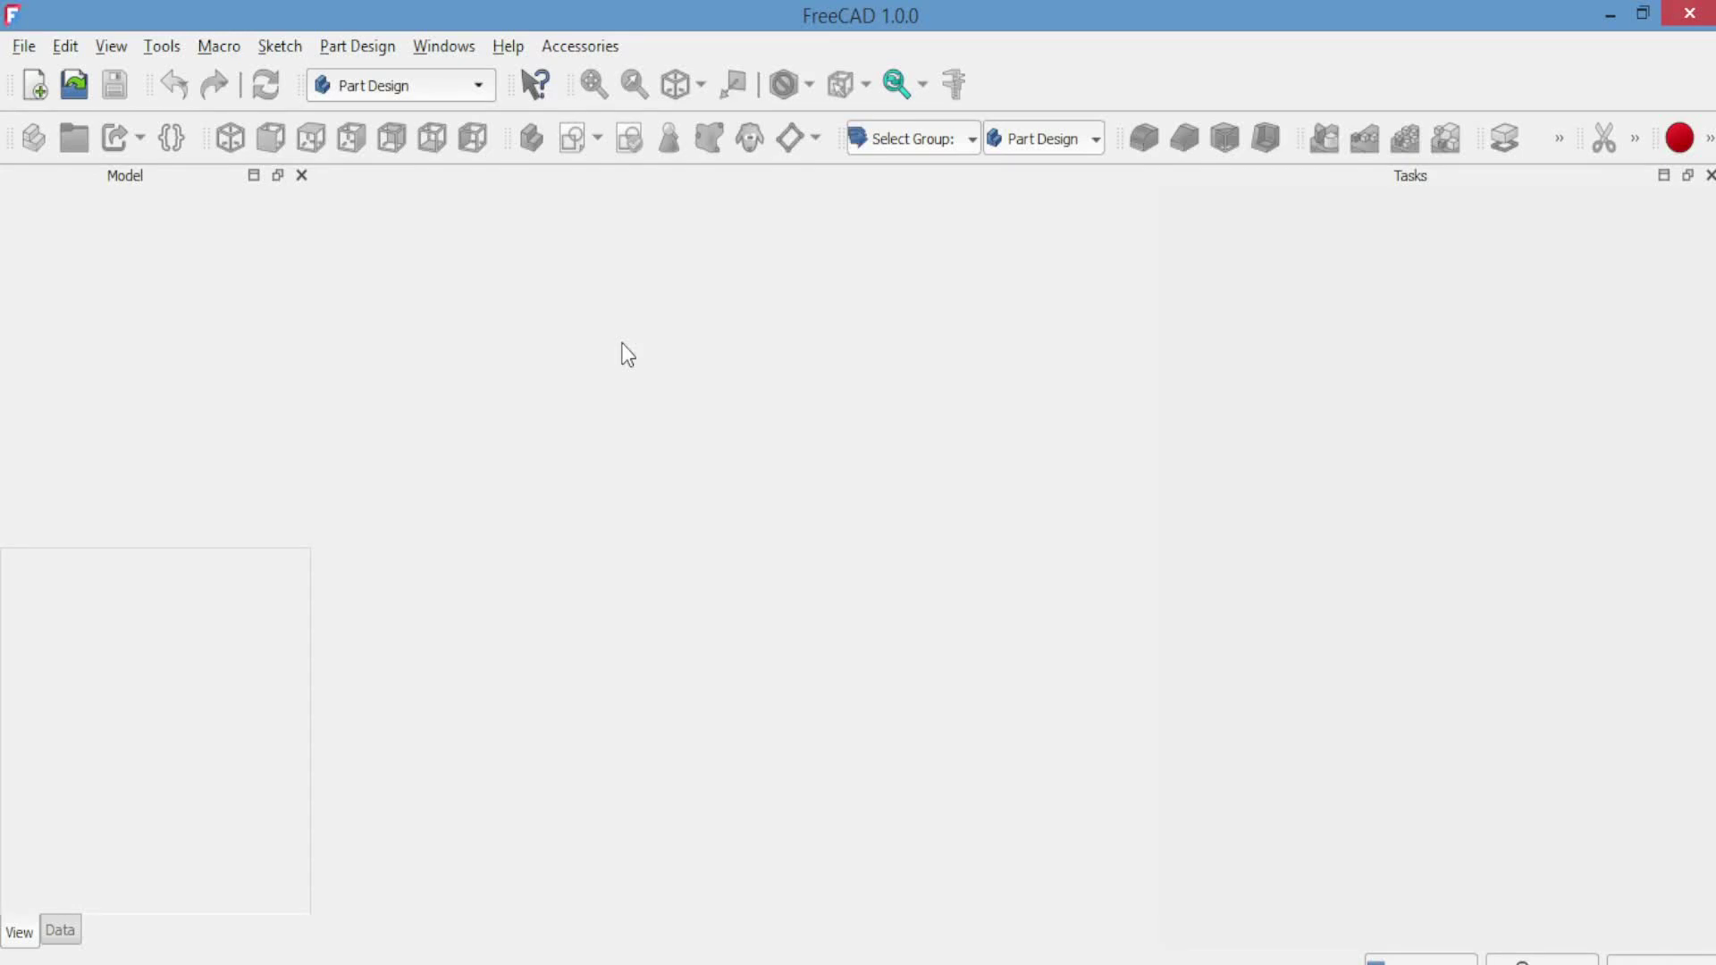
Create a new document with a body and open a sketch on its XY-plane.
click(36, 85)
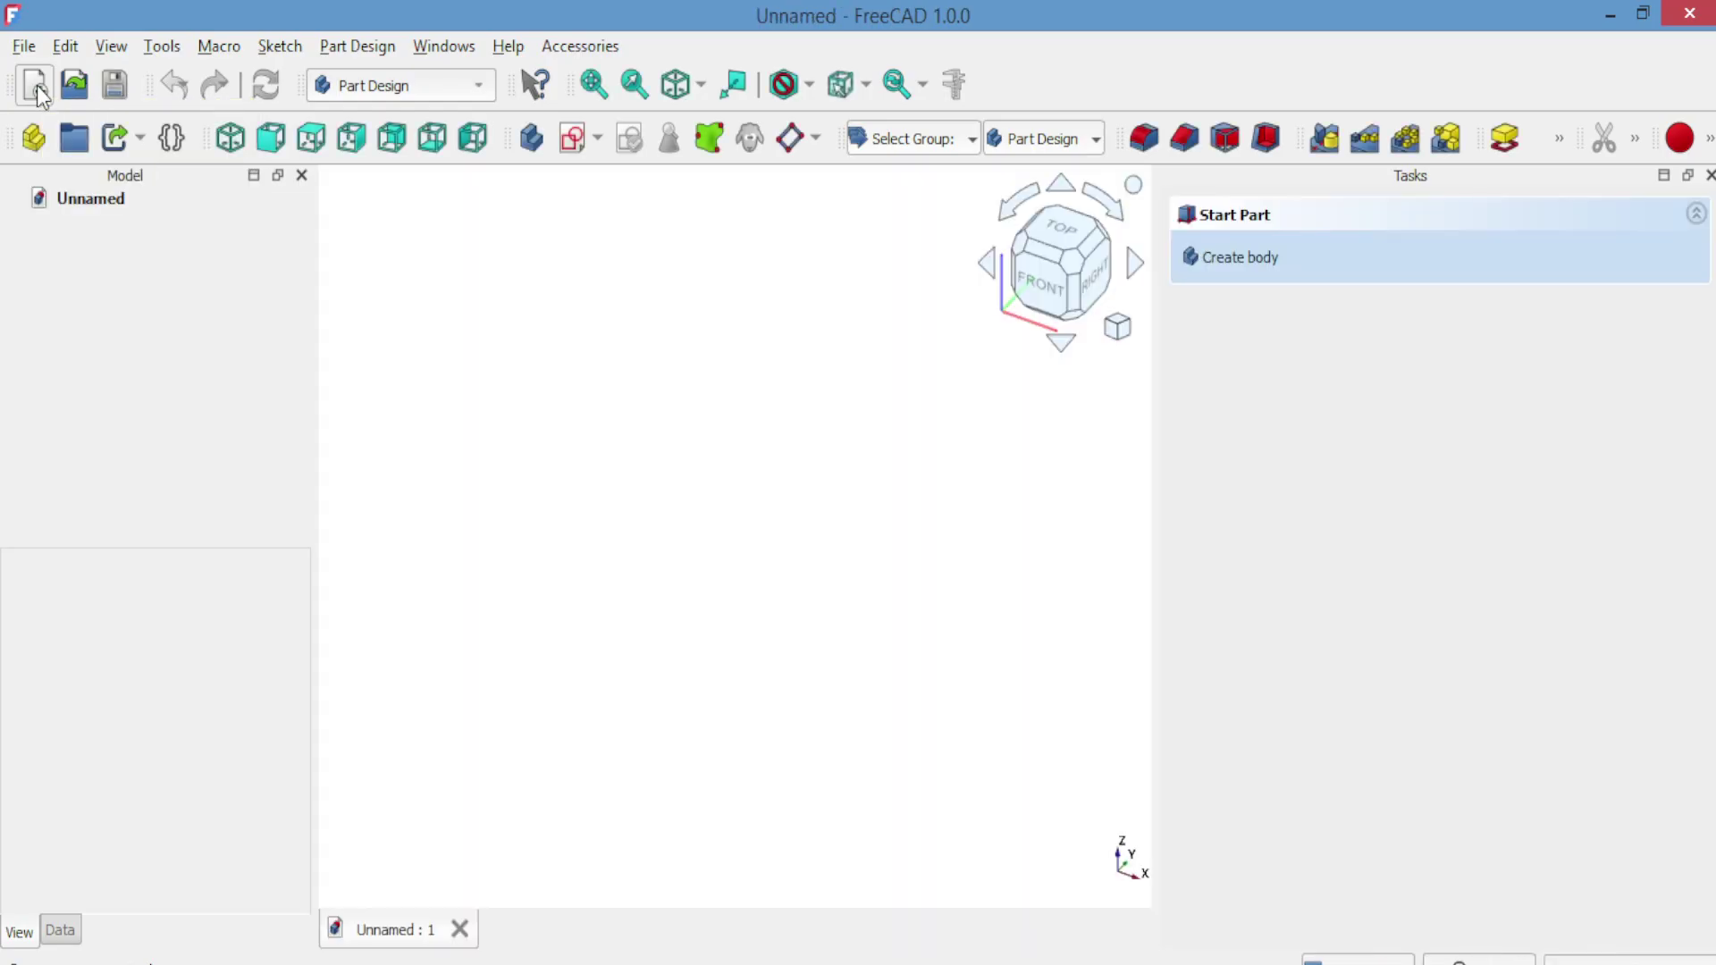
click(540, 141)
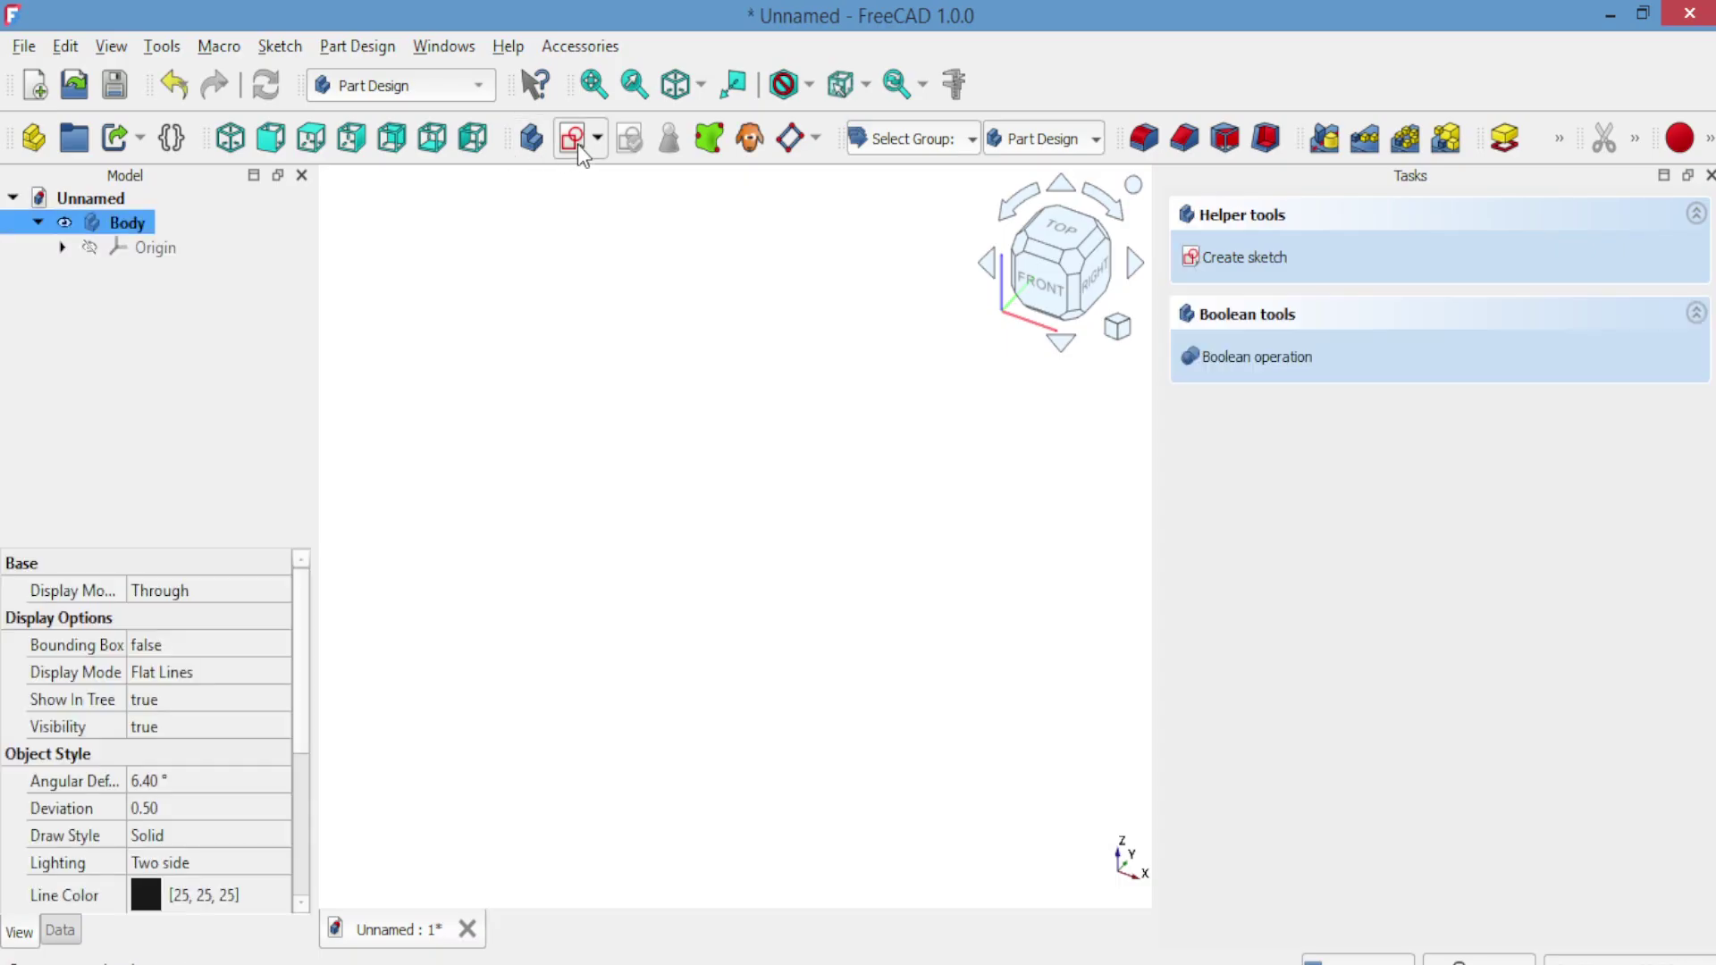
click(578, 143)
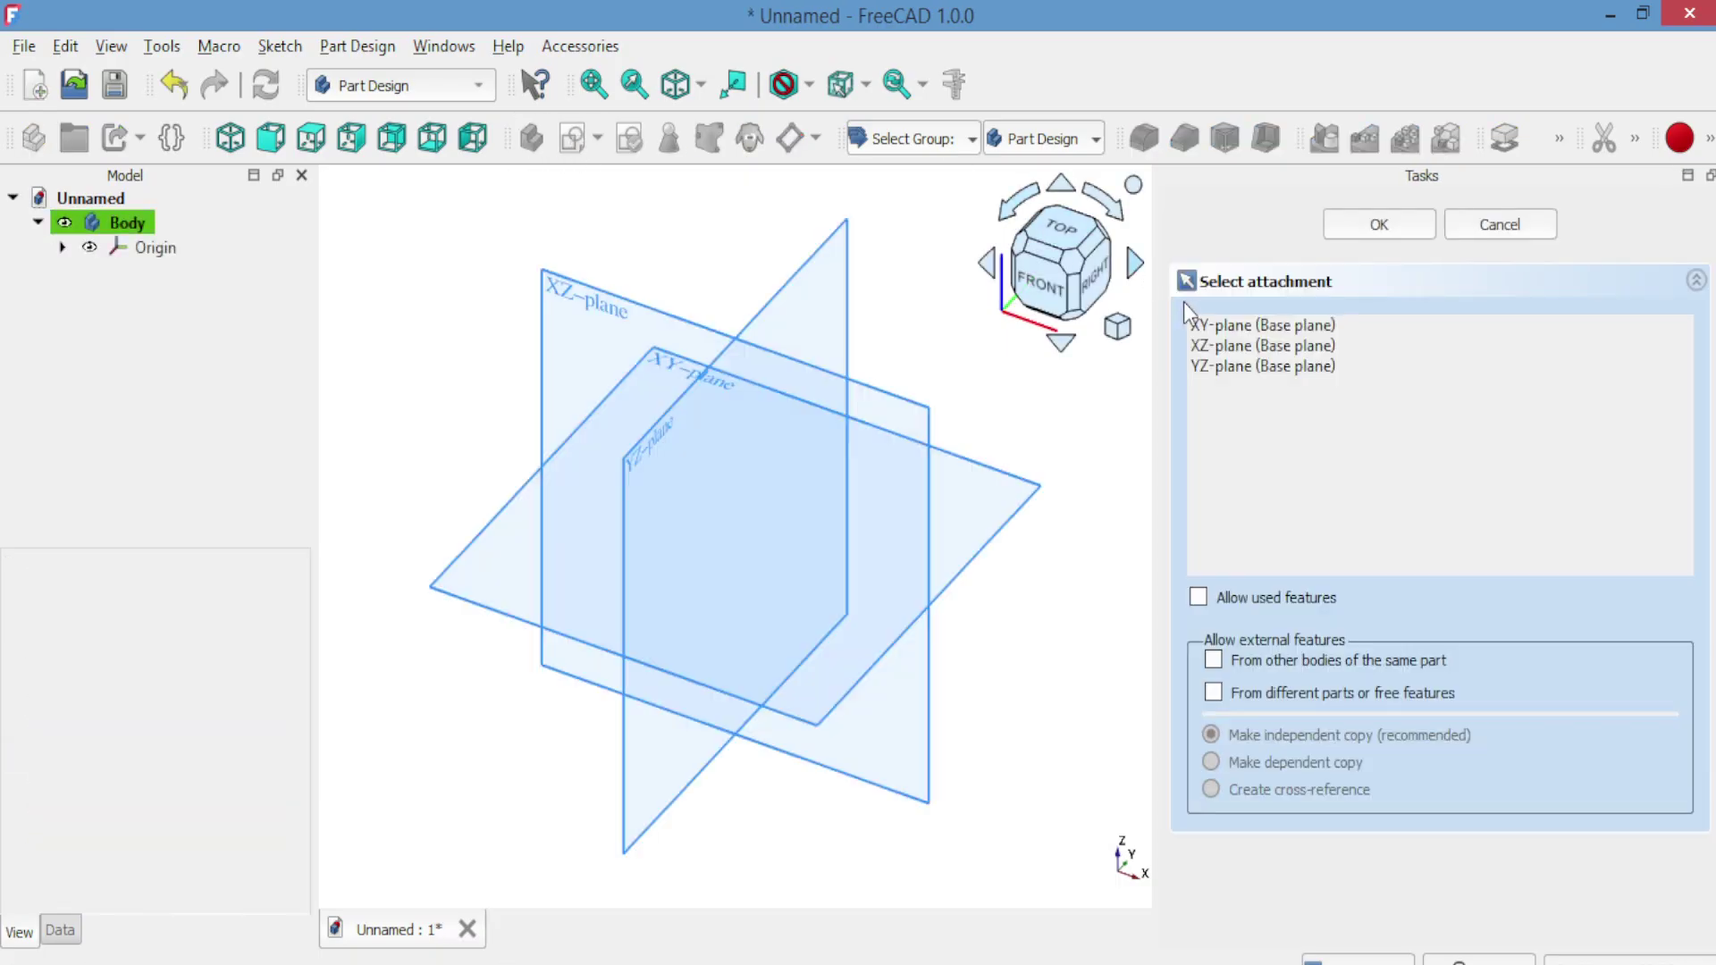
click(1199, 324)
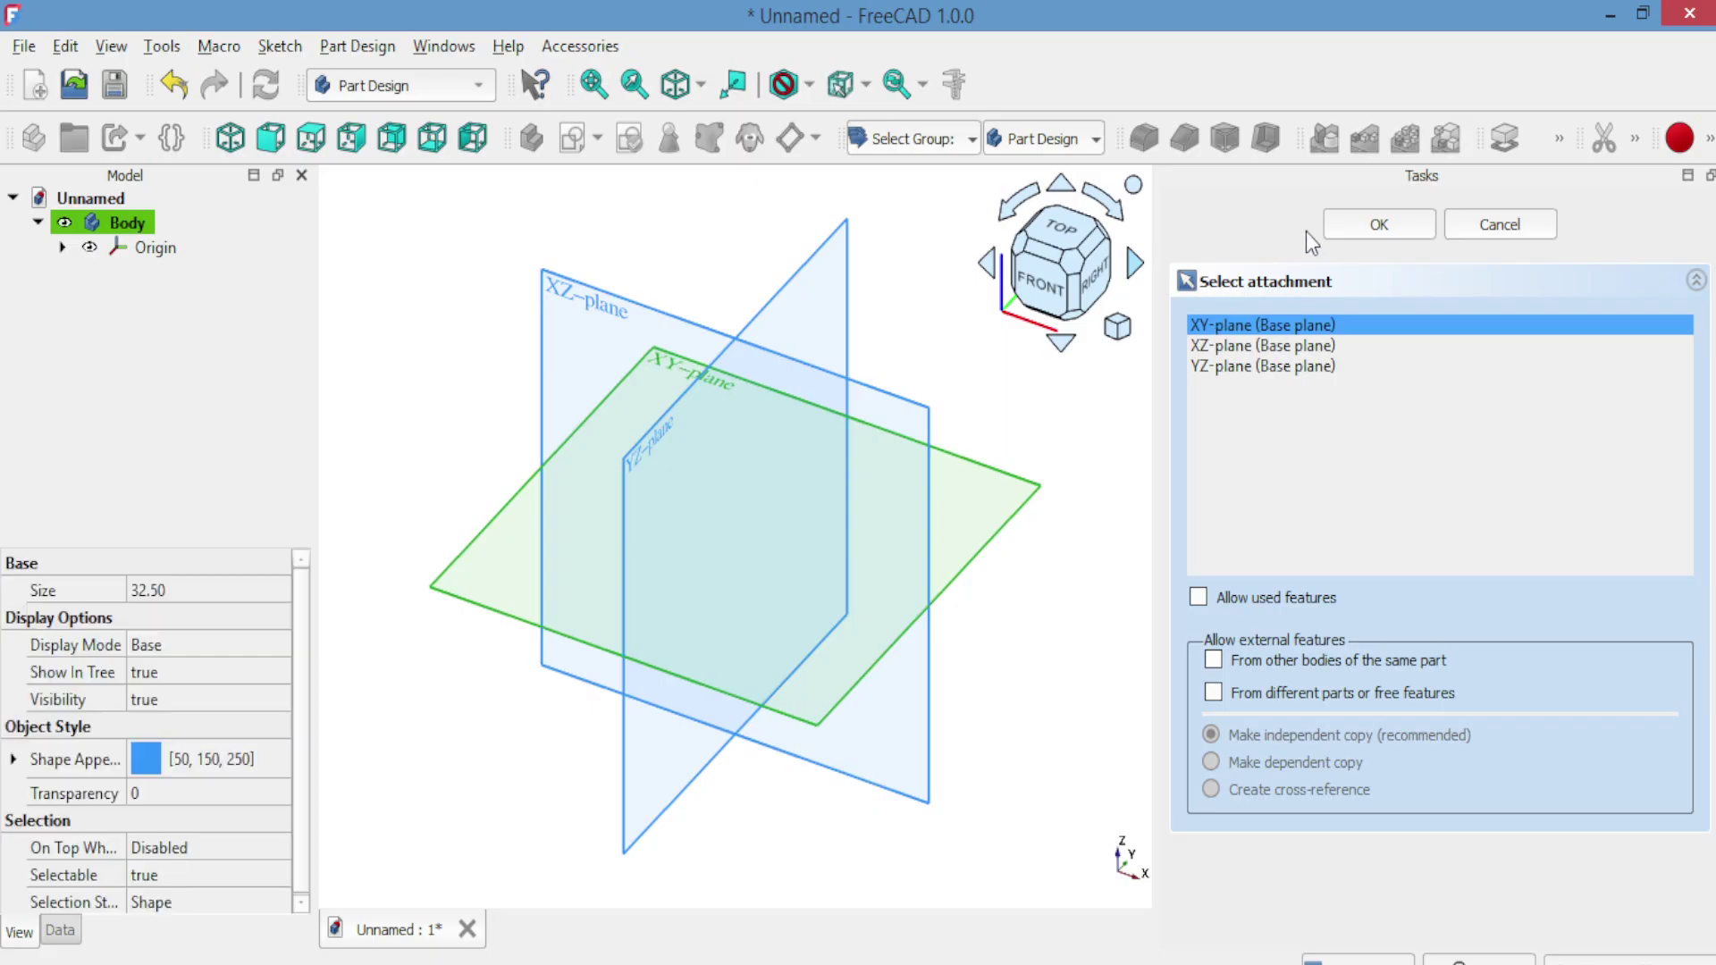
click(1330, 225)
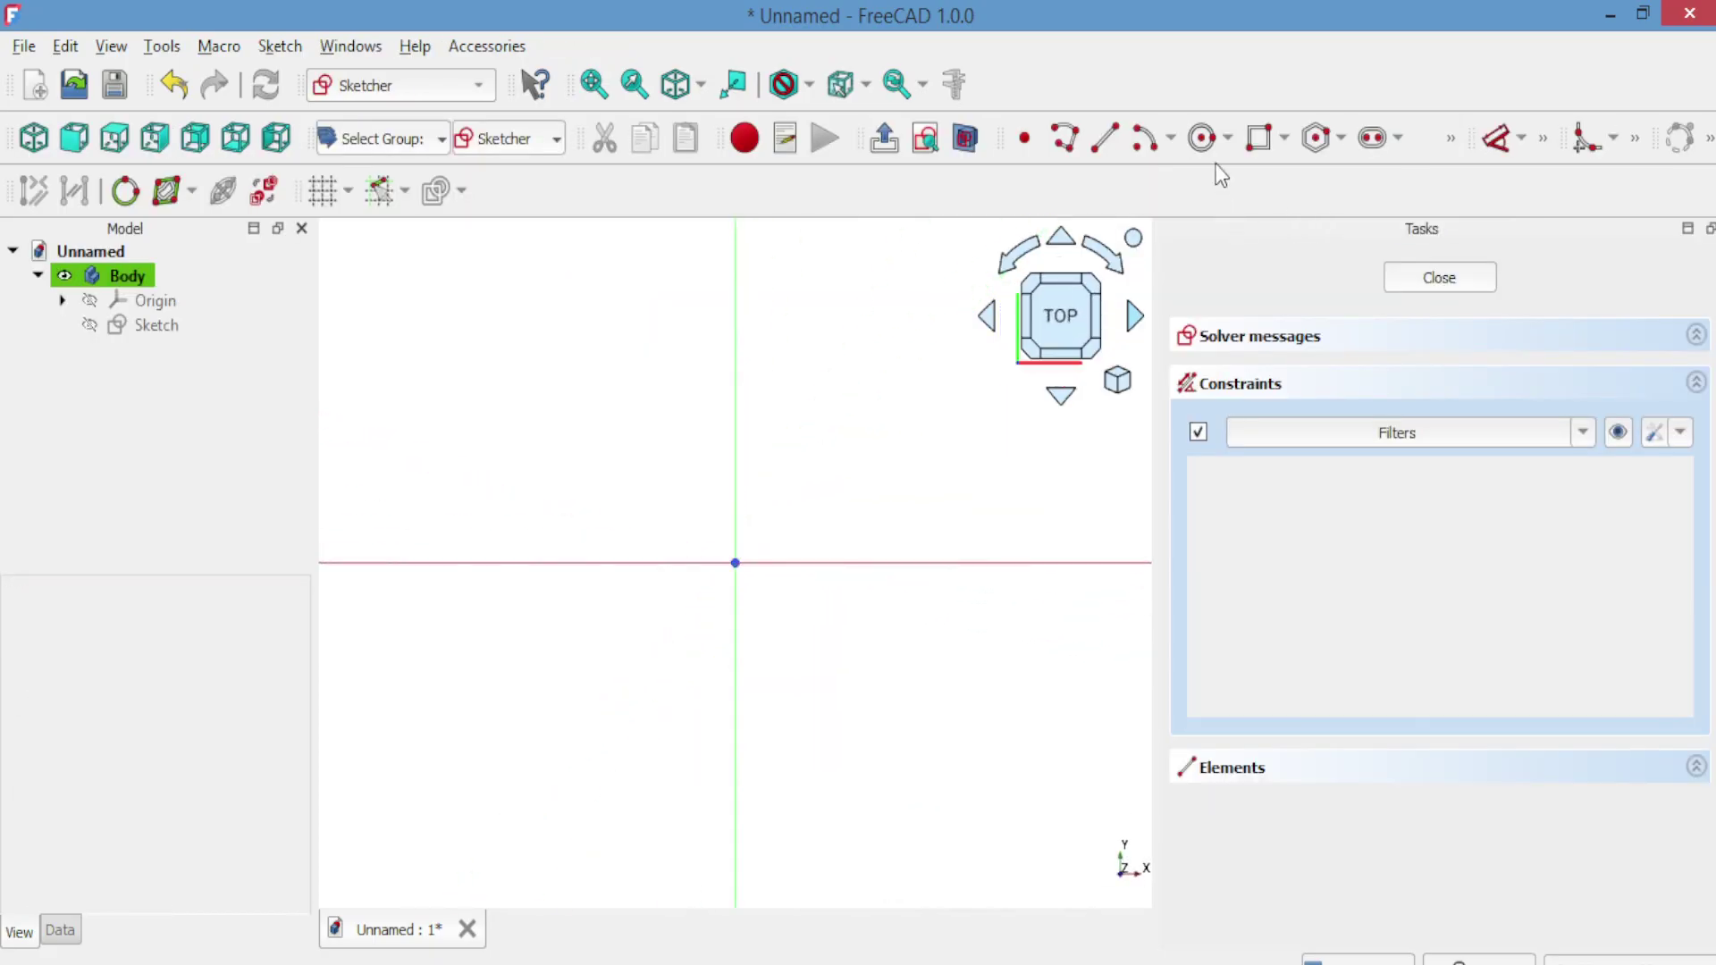
Sketch a hexagon centred on the origin with a corner on the horizontal axis, about 16 mm from centre to corner.
click(1228, 138)
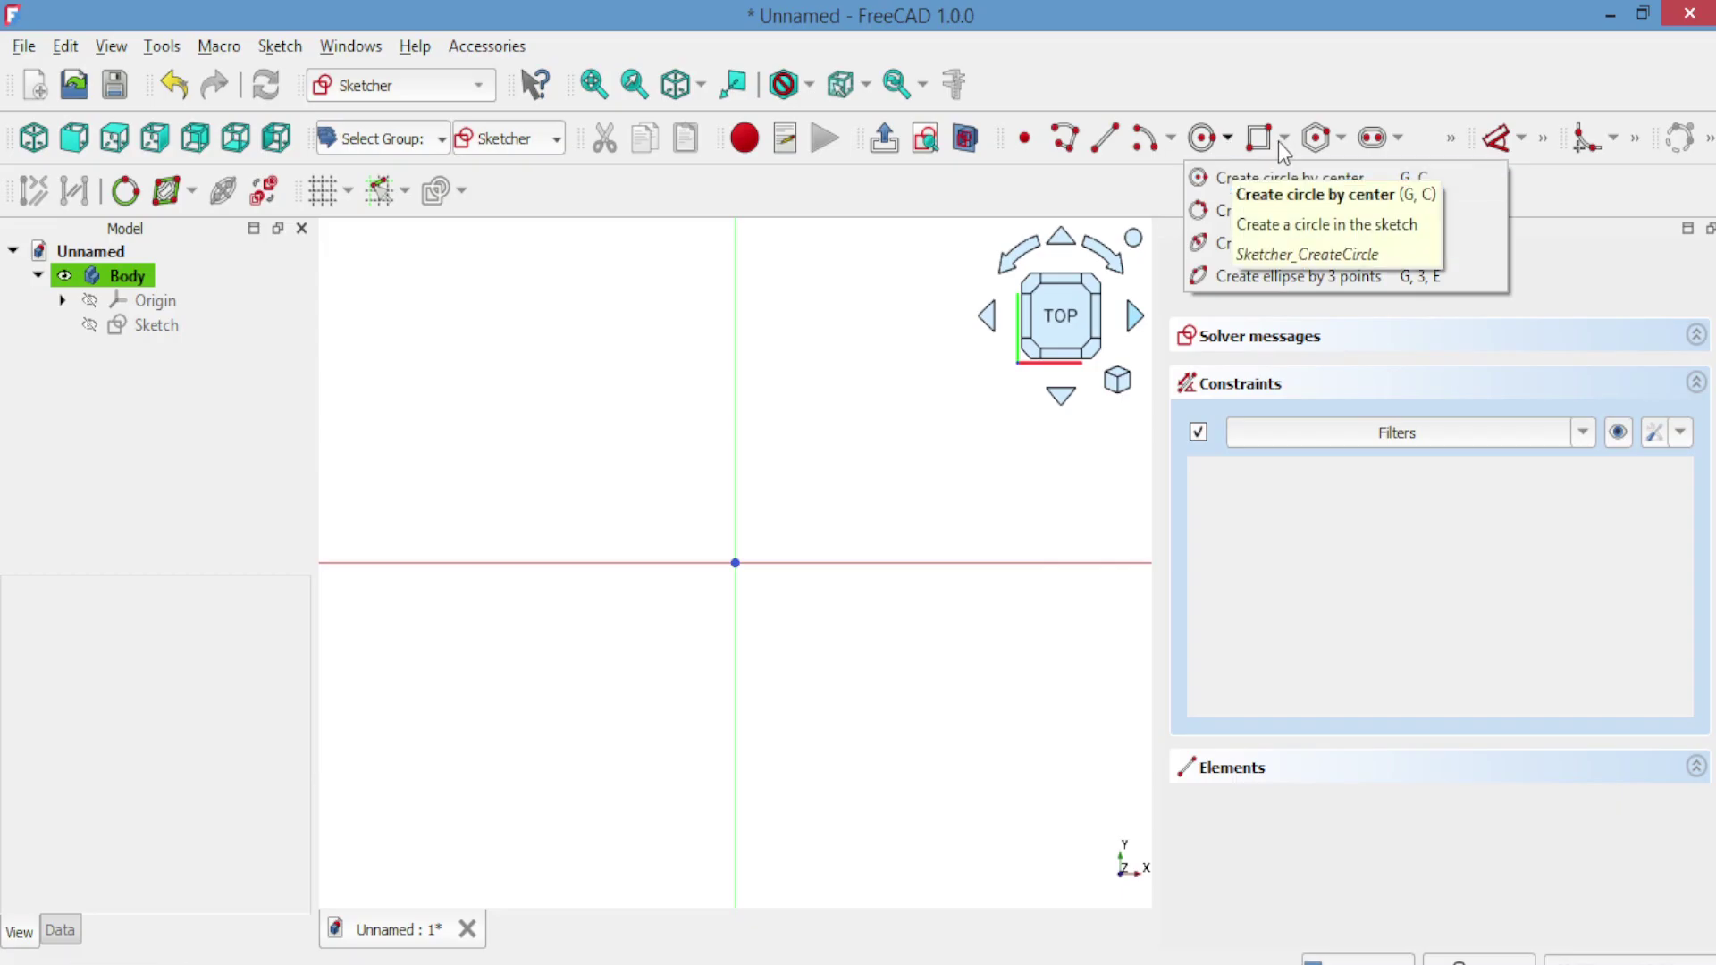
click(1342, 142)
click(1340, 141)
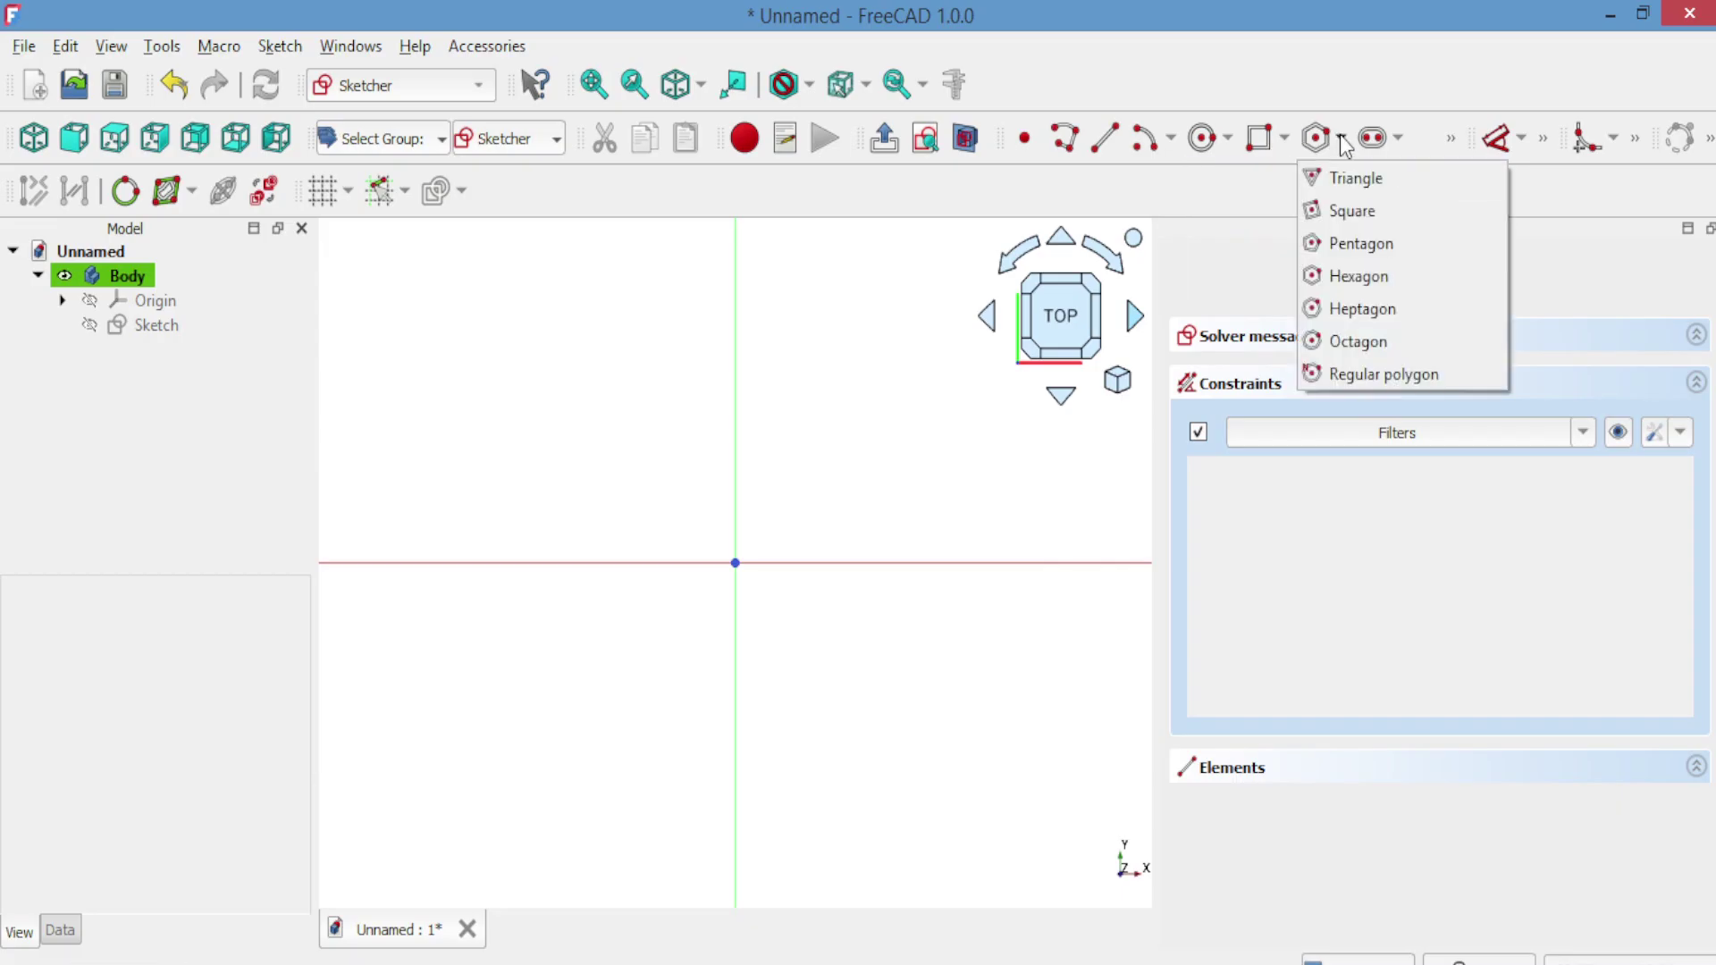
click(1344, 276)
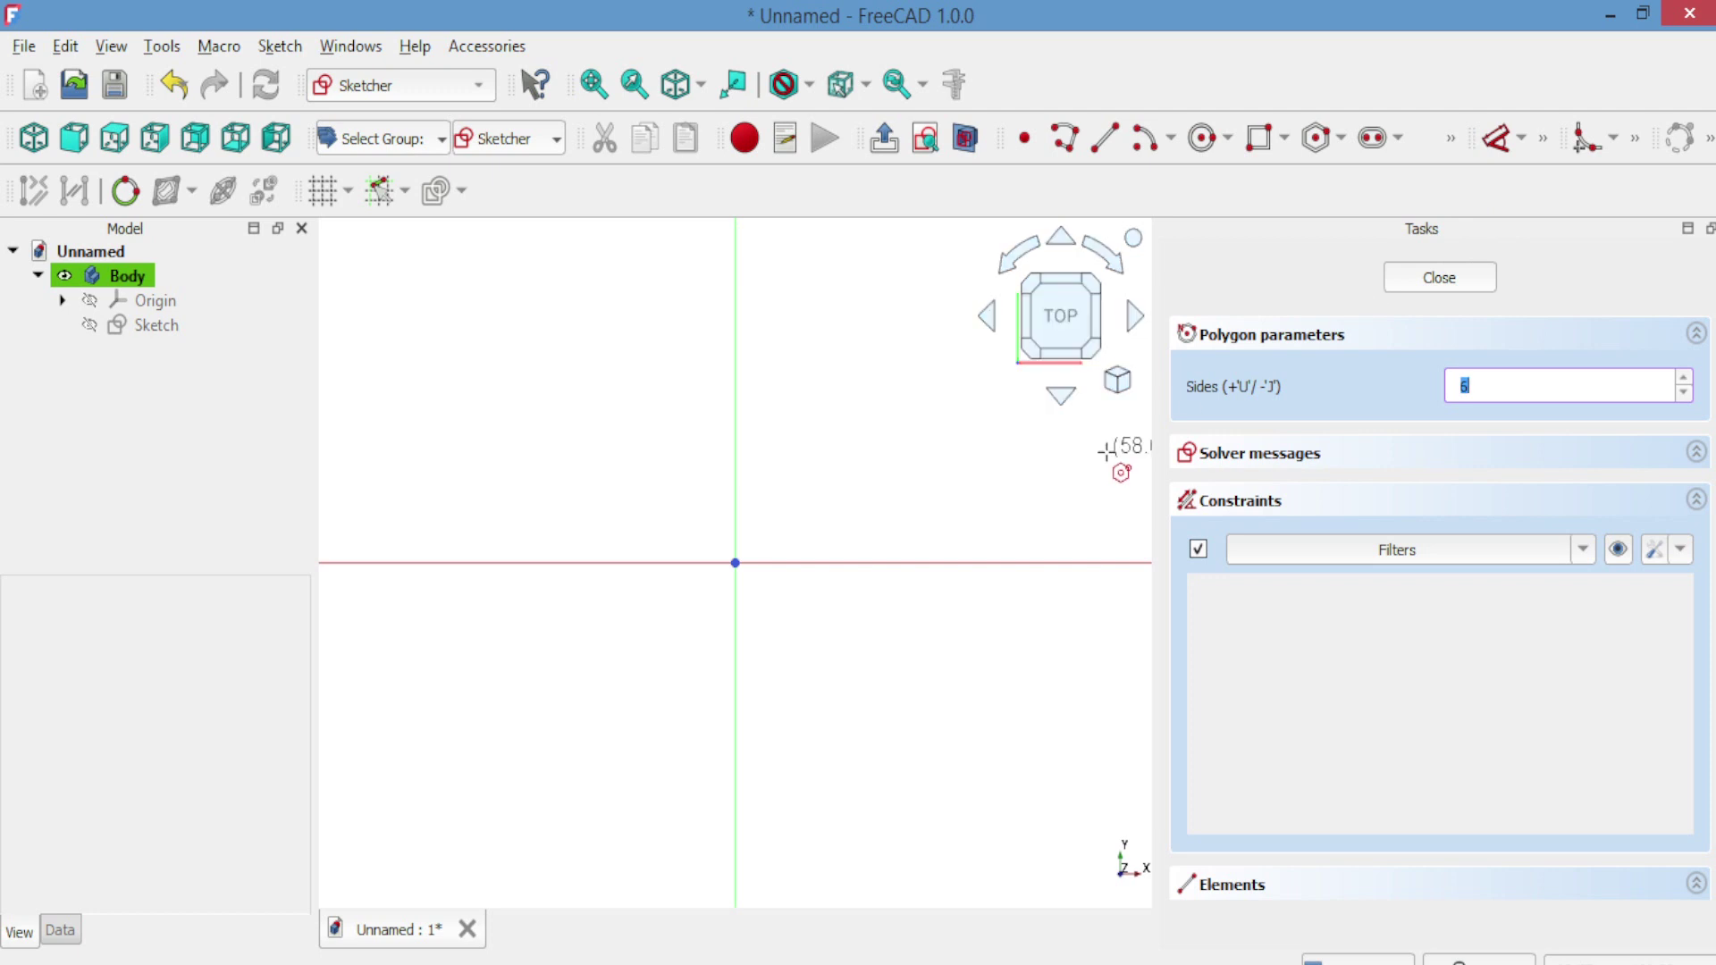
click(734, 562)
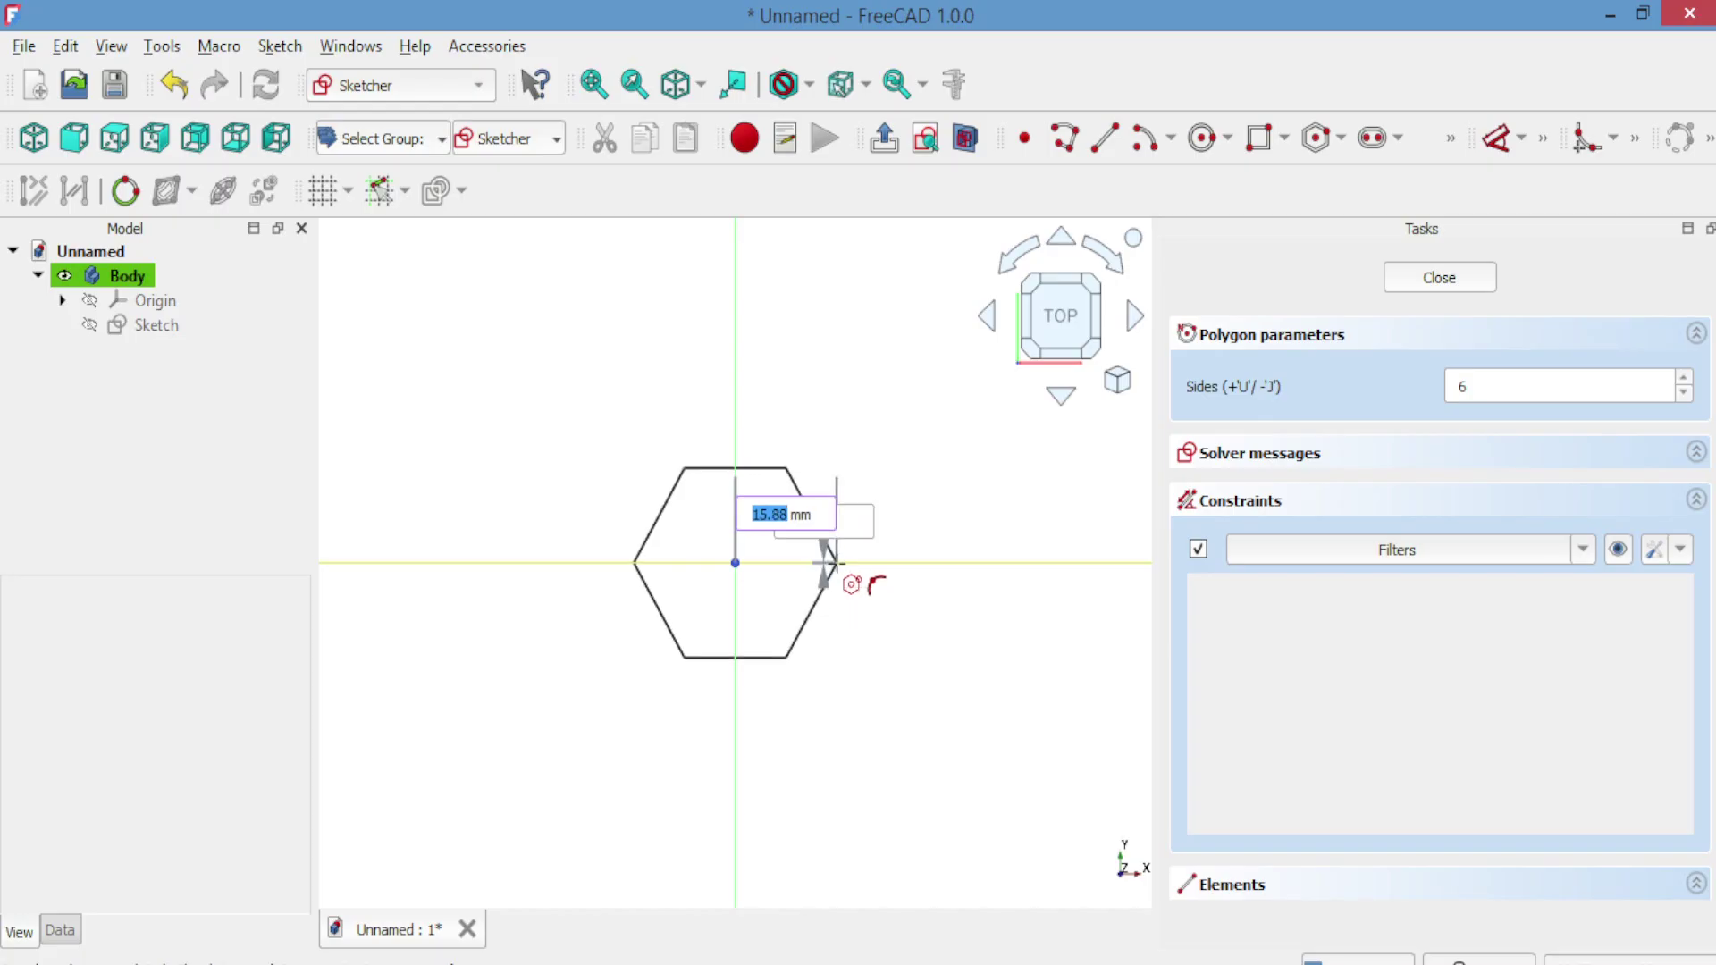
click(831, 562)
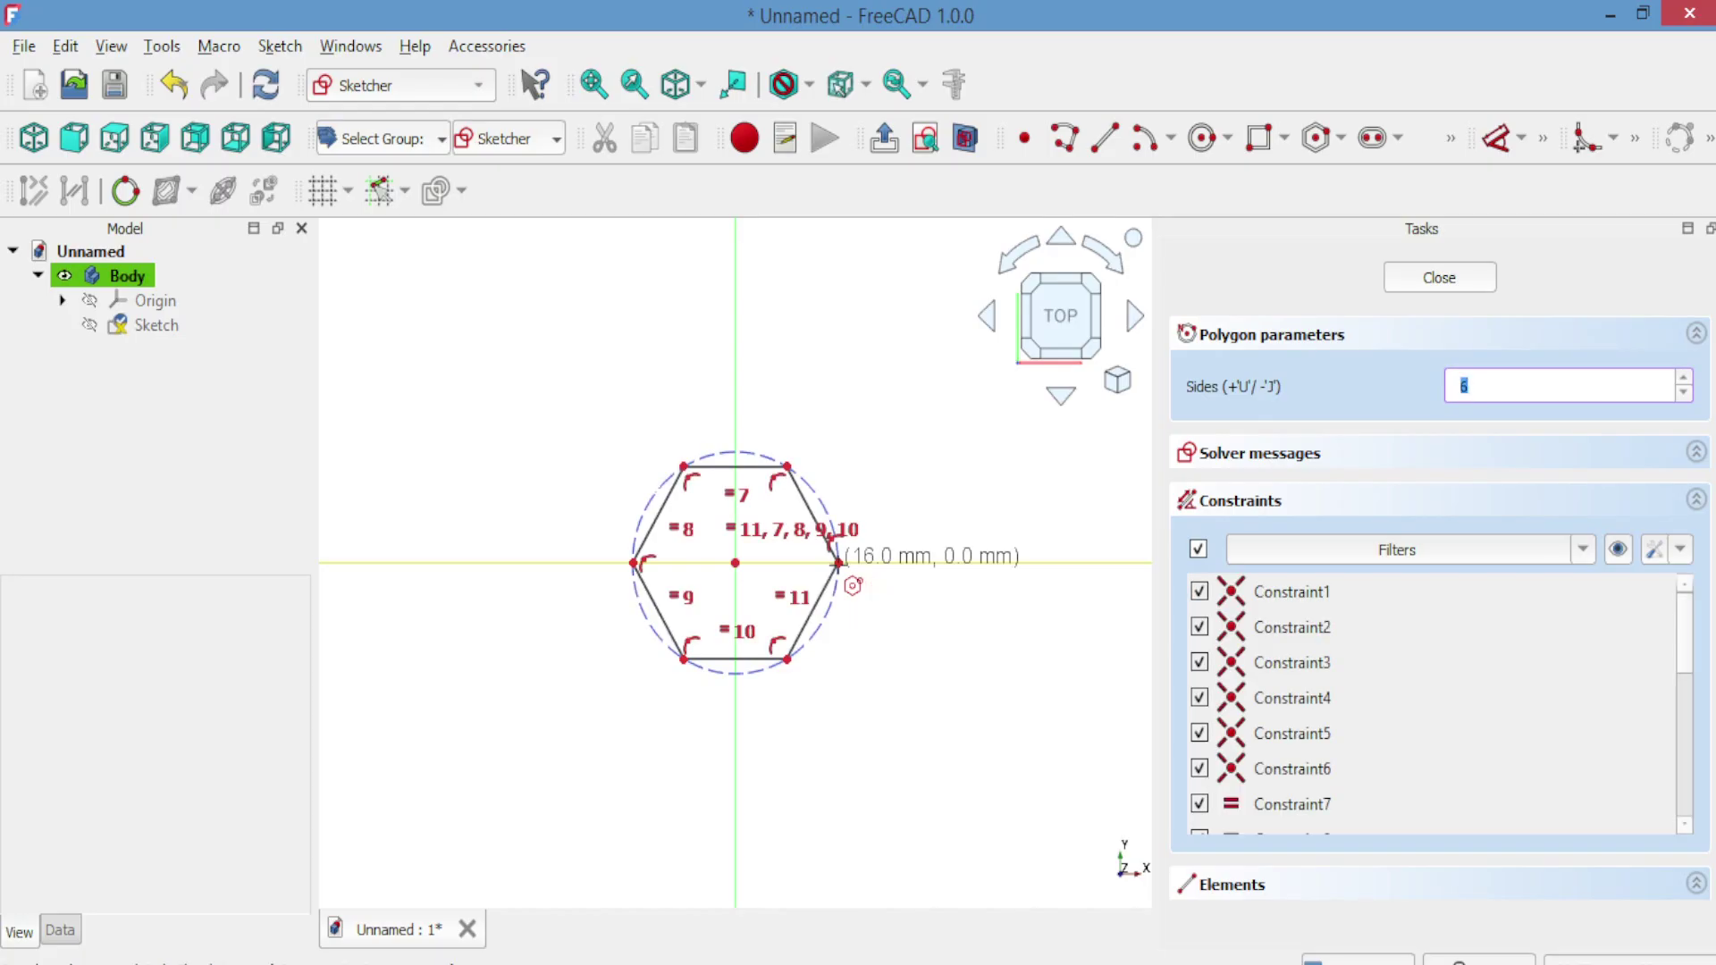
right_click(832, 453)
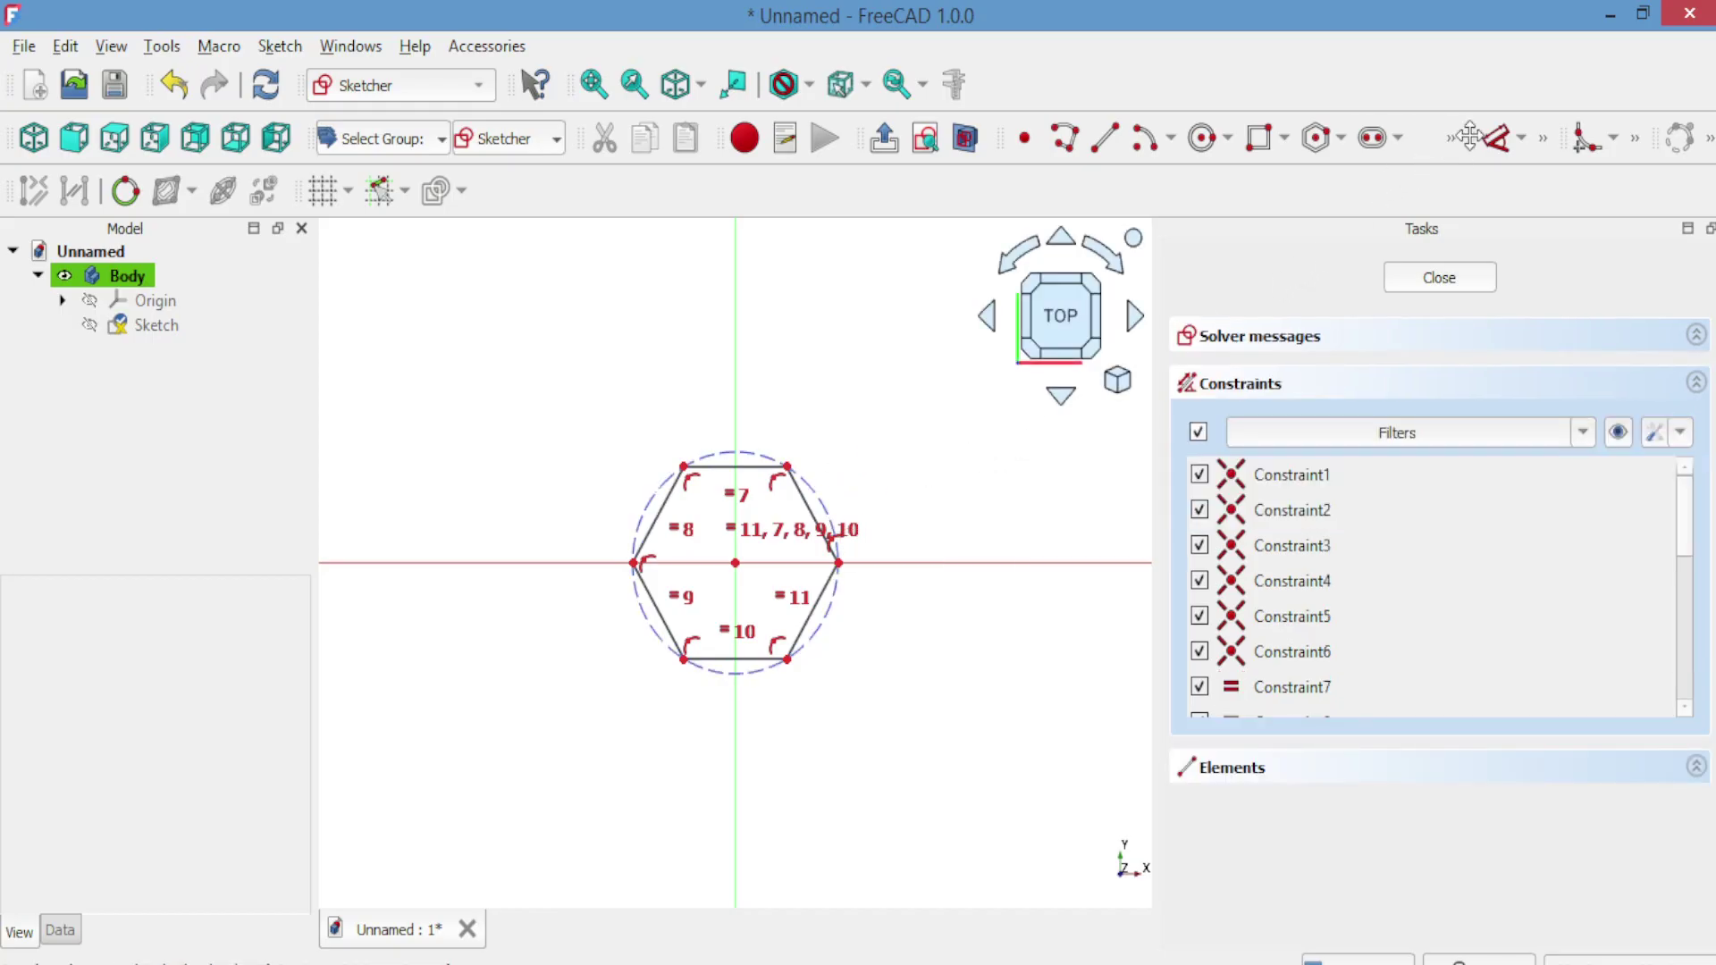
Constrain the hexagon's side length to 16 mm and close the sketch.
drag(1466, 140, 1514, 141)
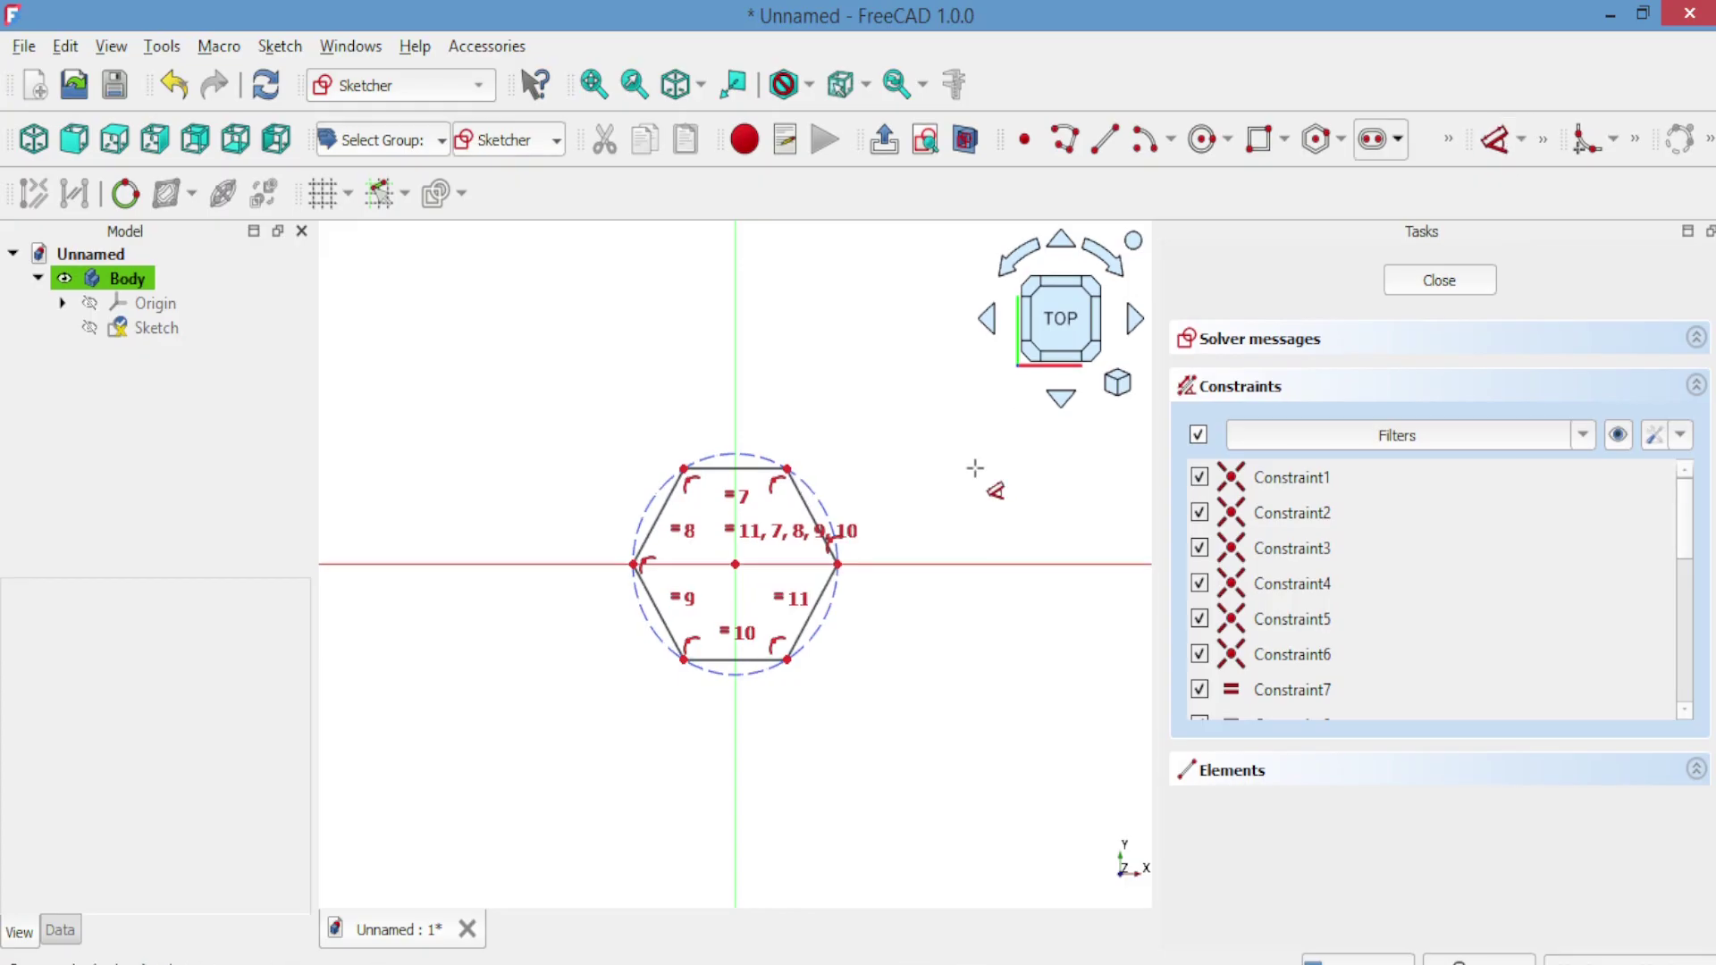
click(806, 503)
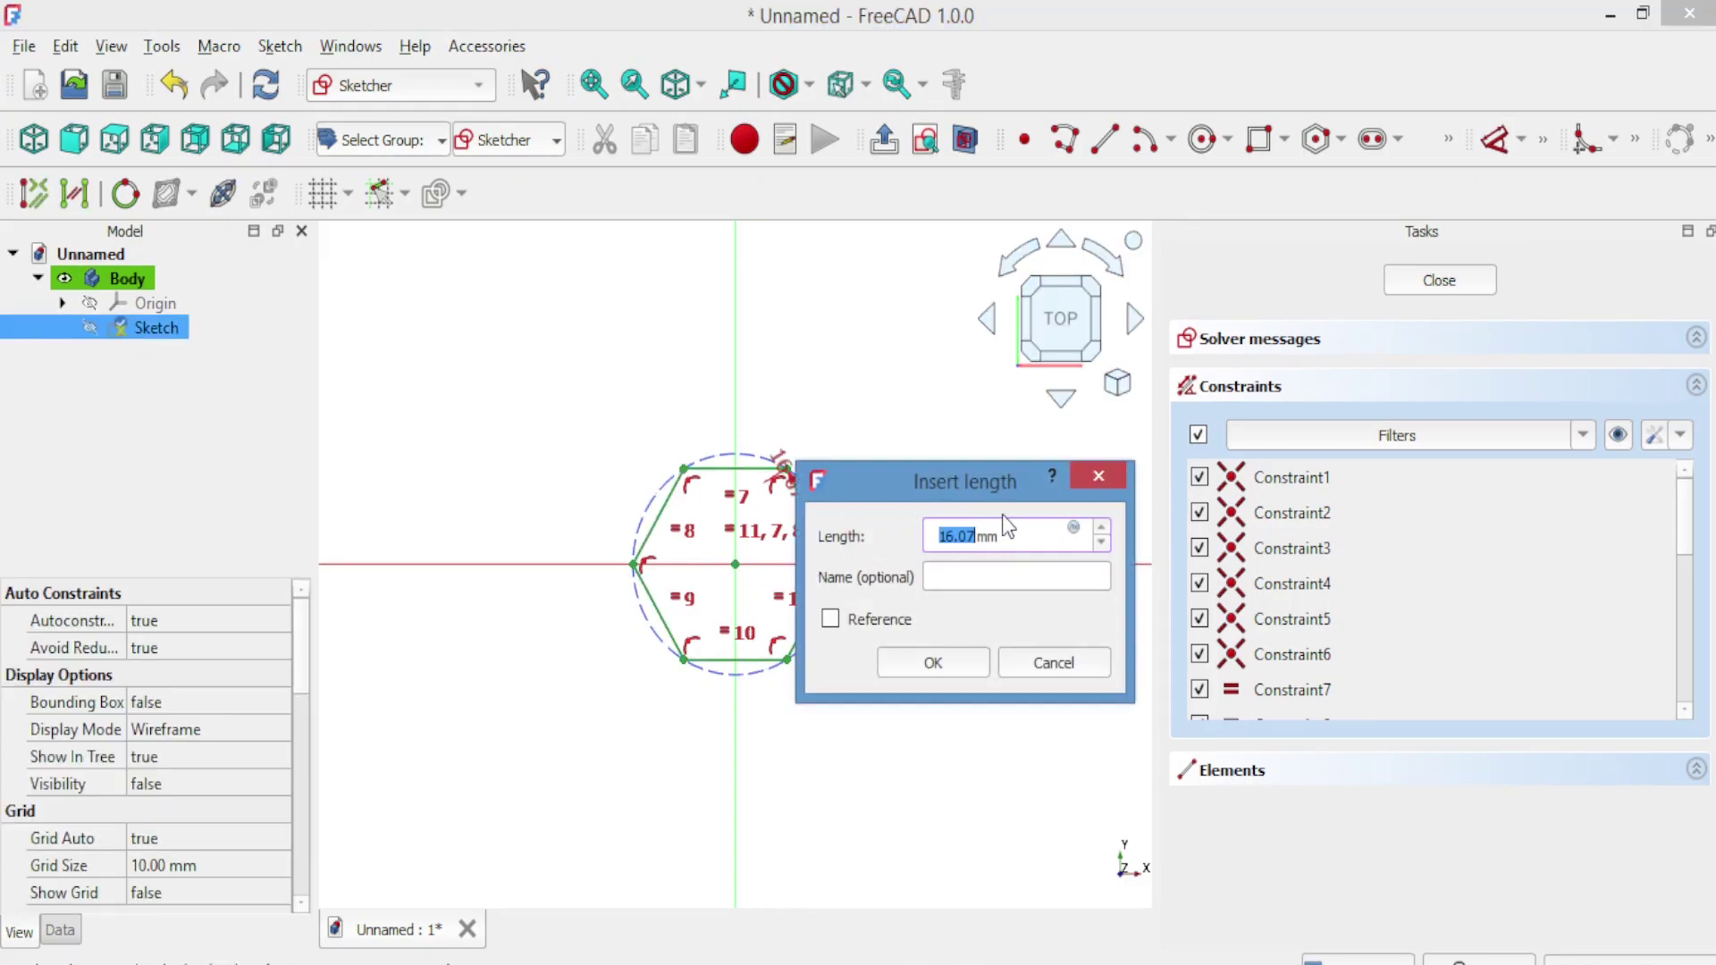
text(16)
click(947, 656)
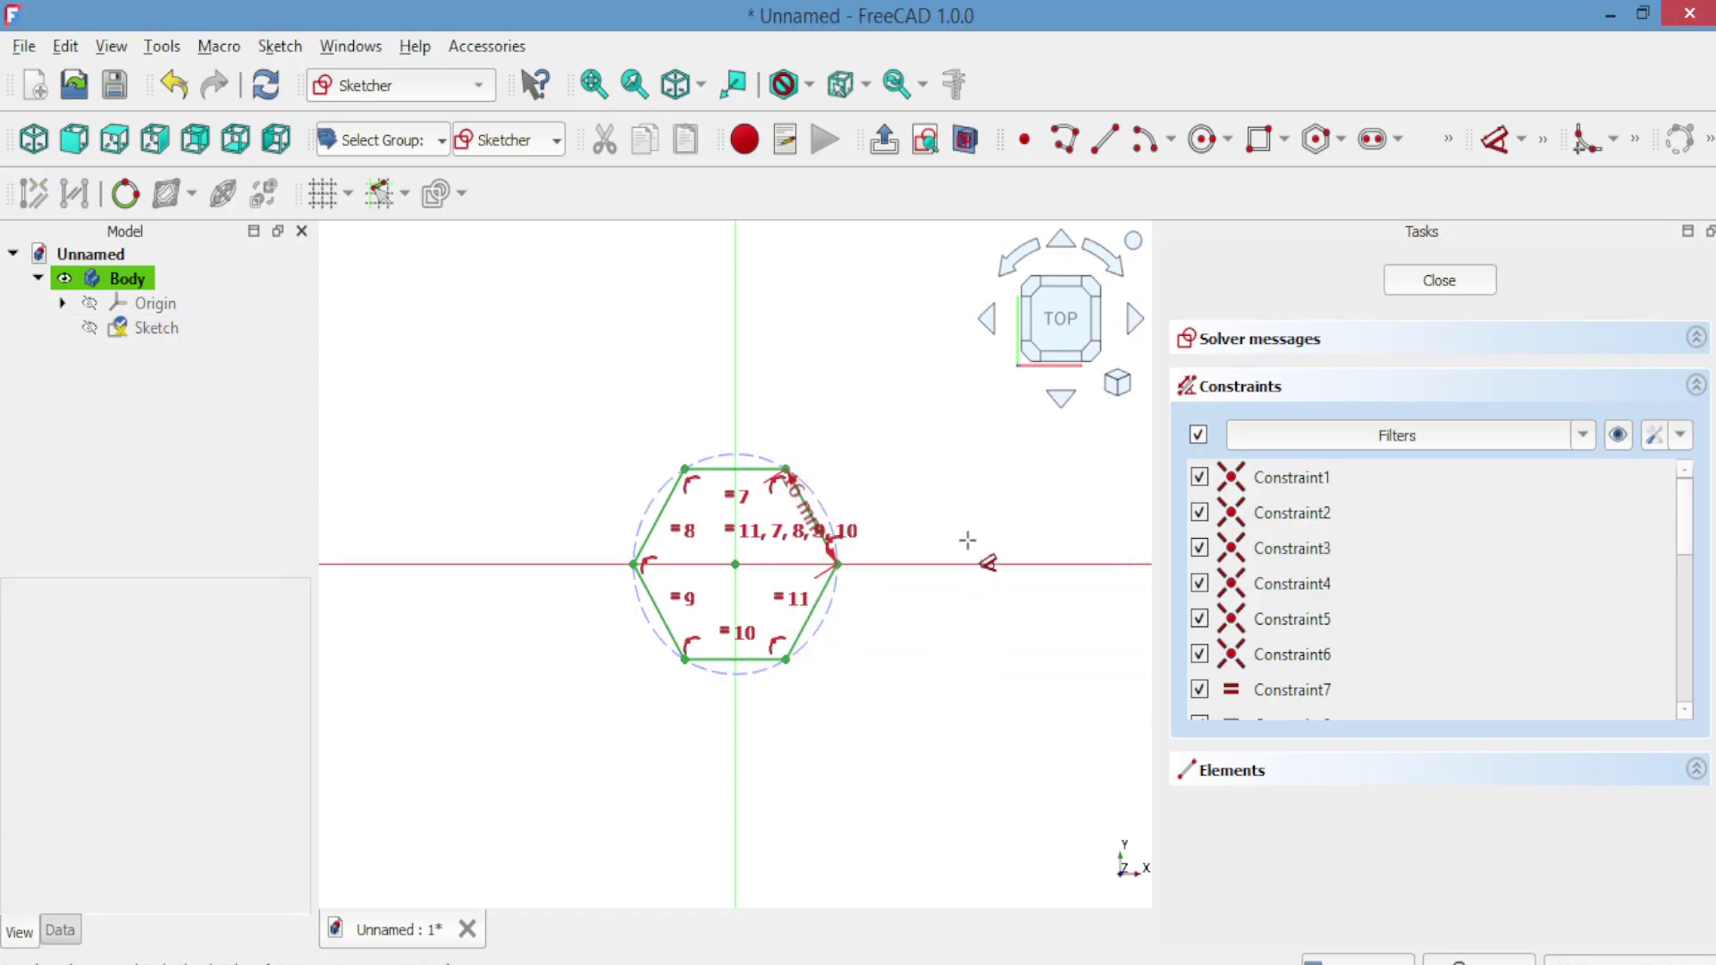
right_click(955, 507)
click(1413, 281)
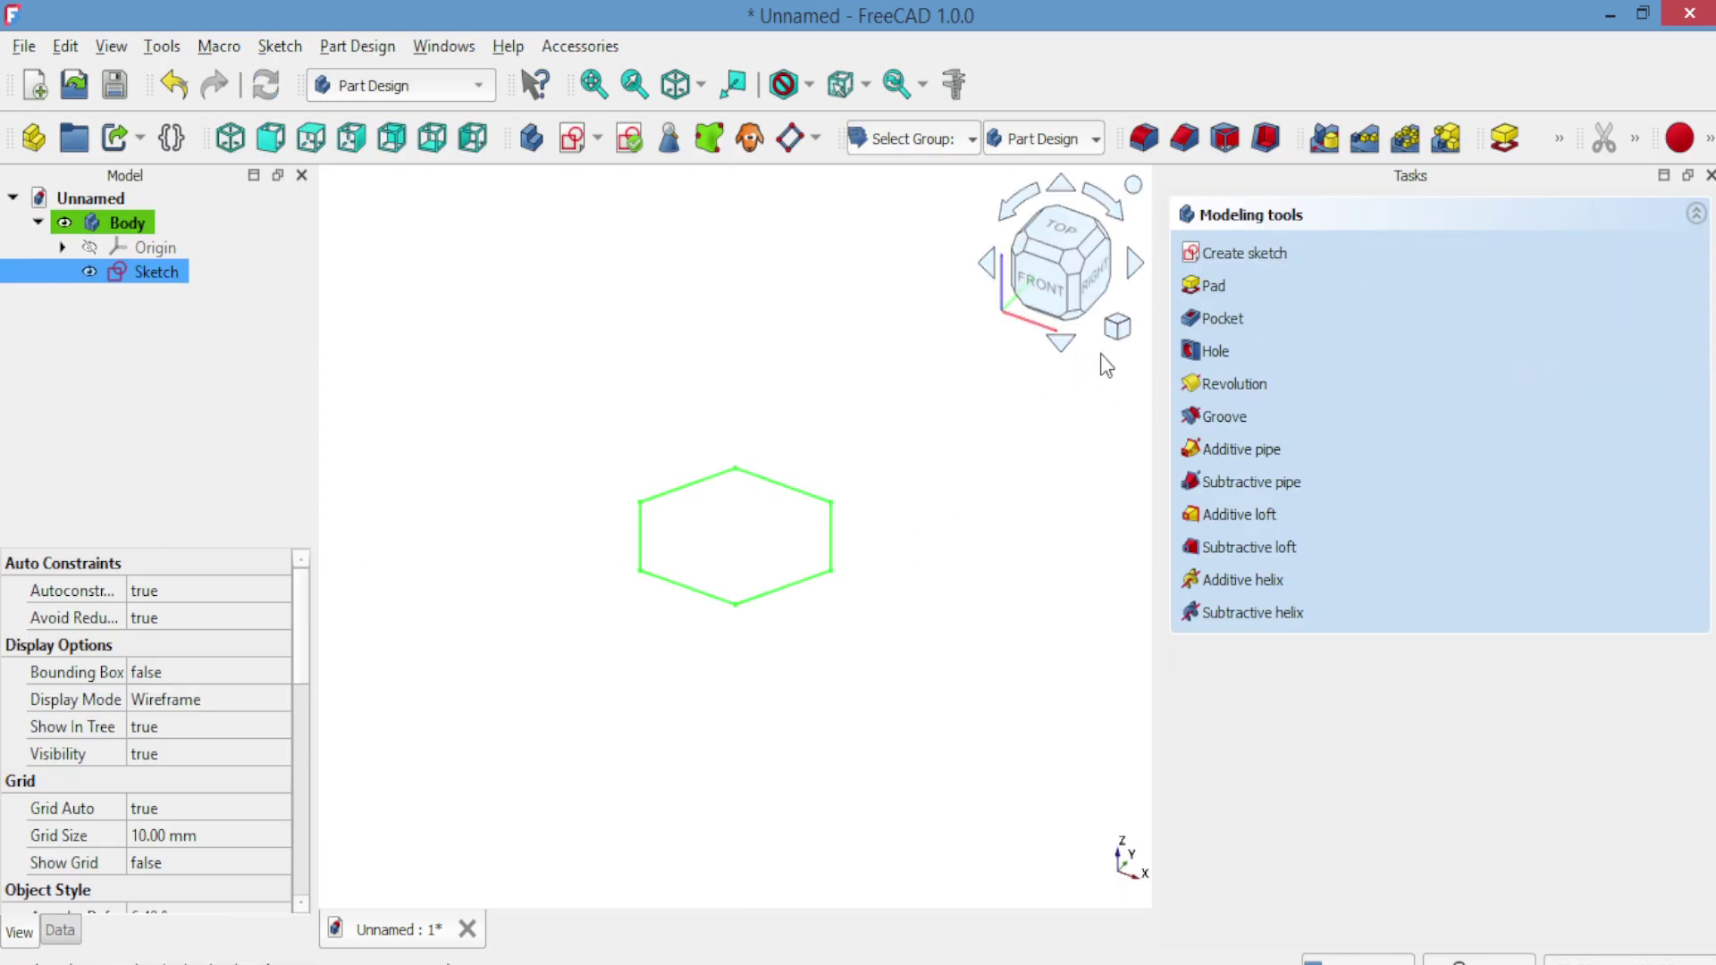
Pad the hexagon sketch 10 mm along the sketch normal.
click(1205, 288)
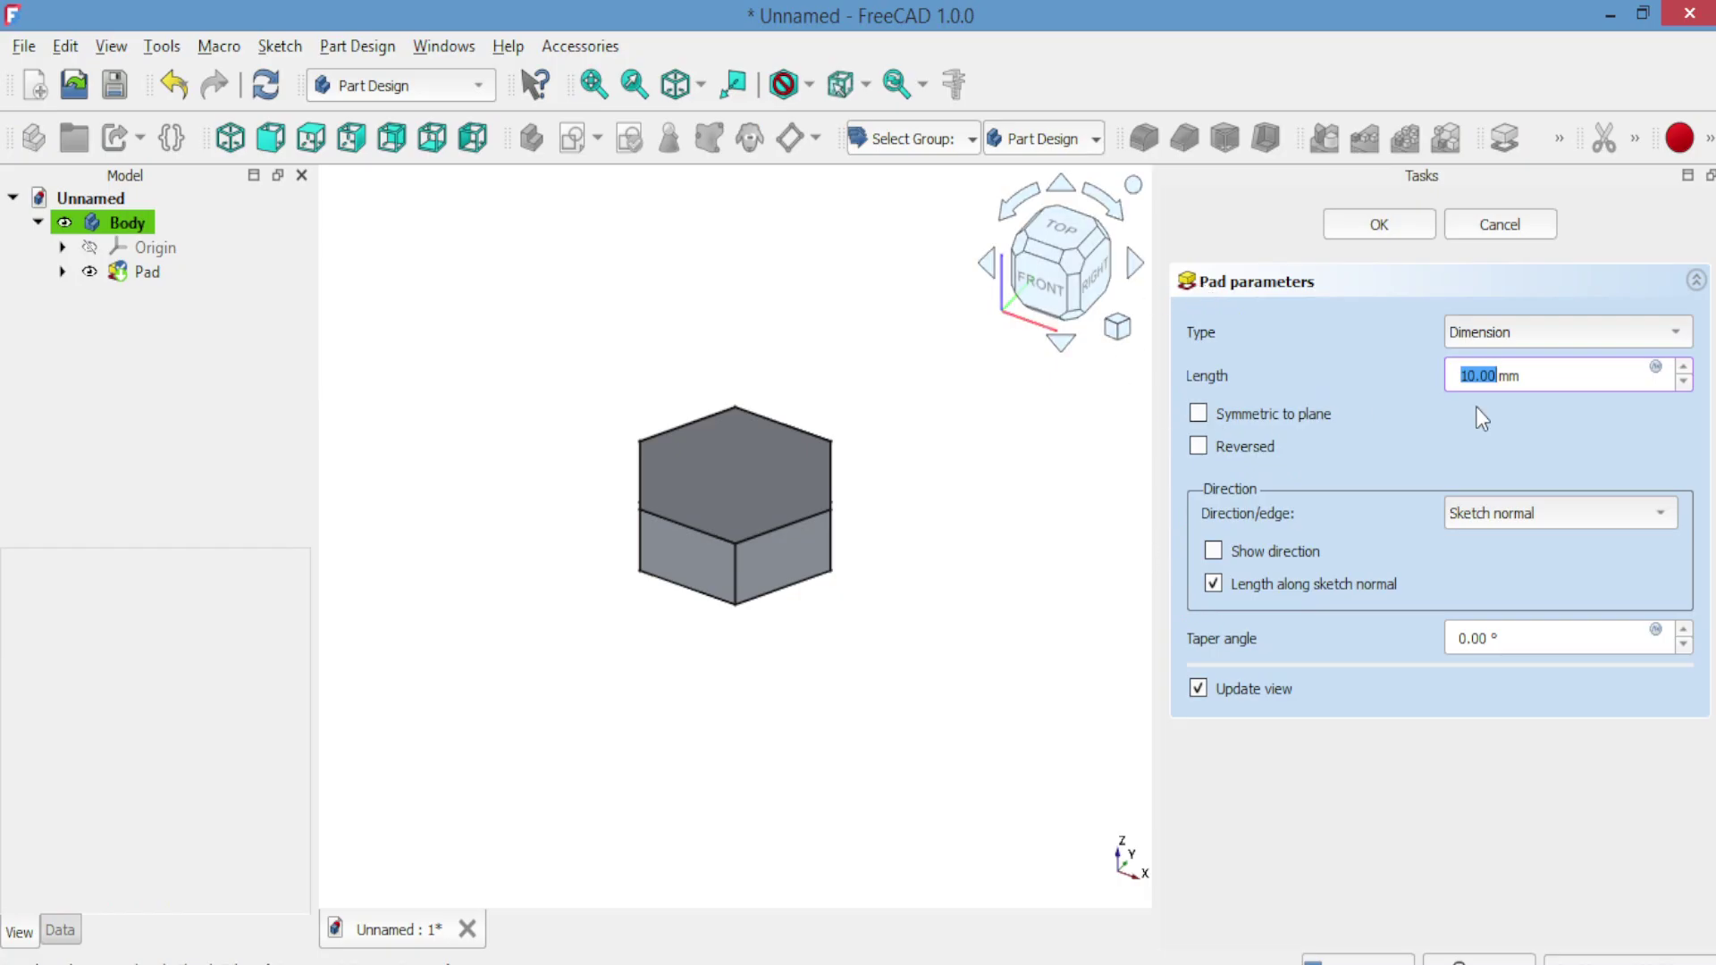
click(1062, 188)
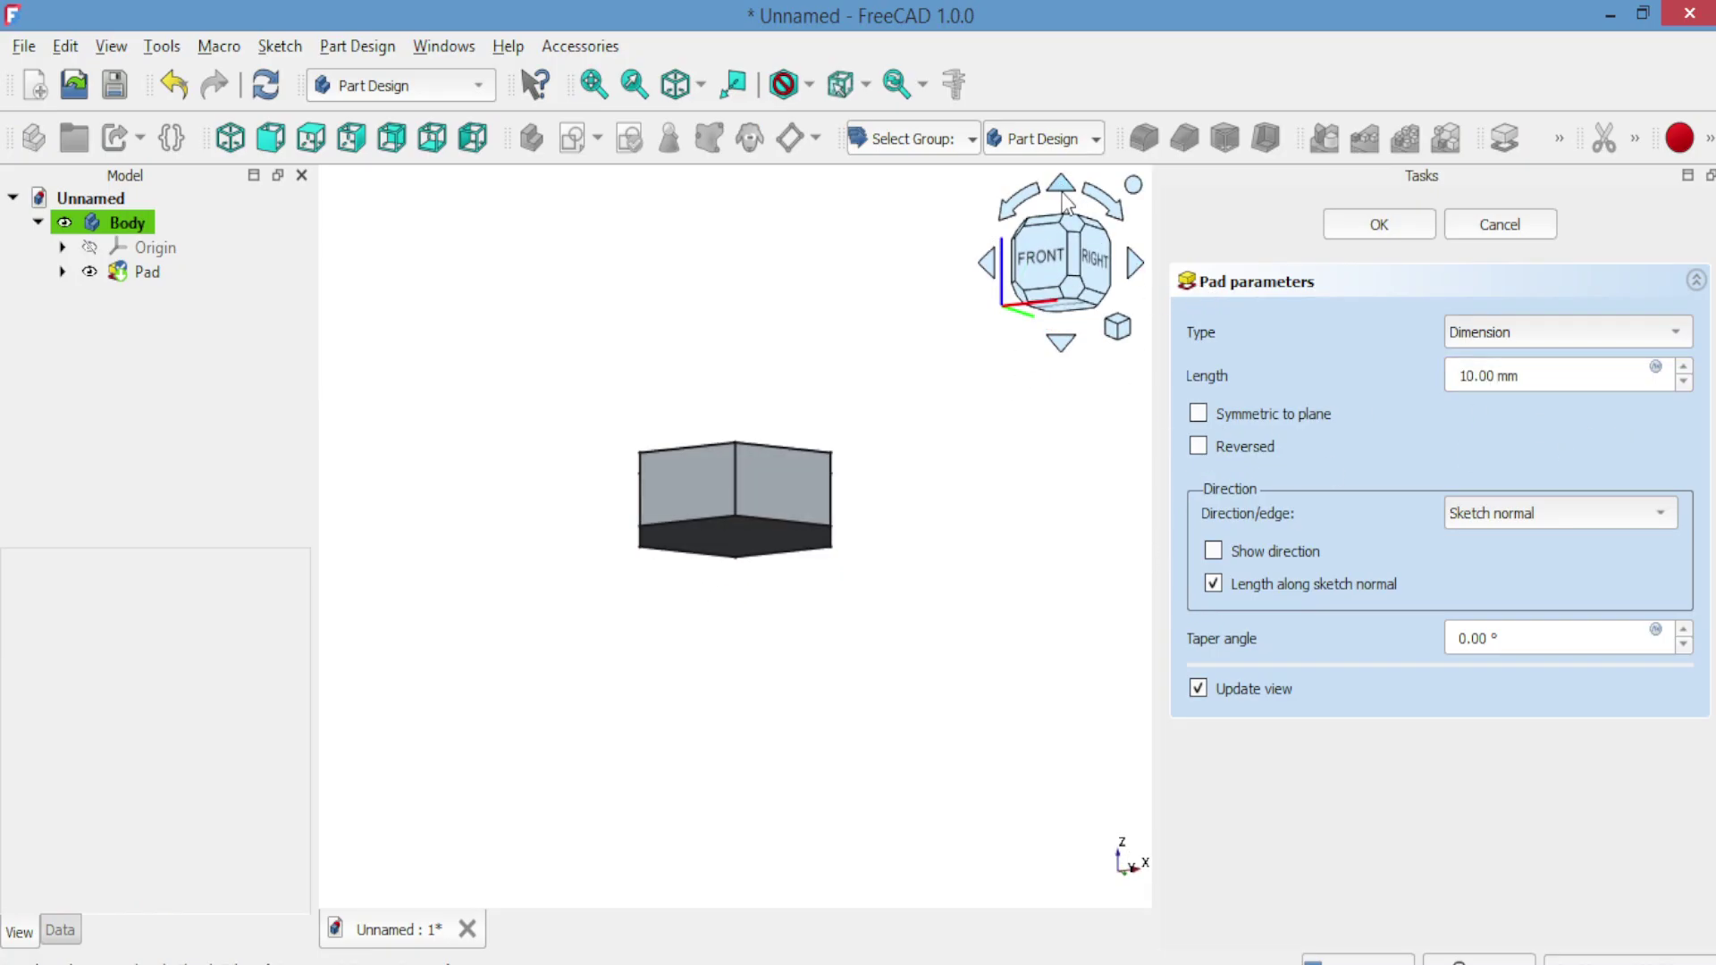
click(1062, 344)
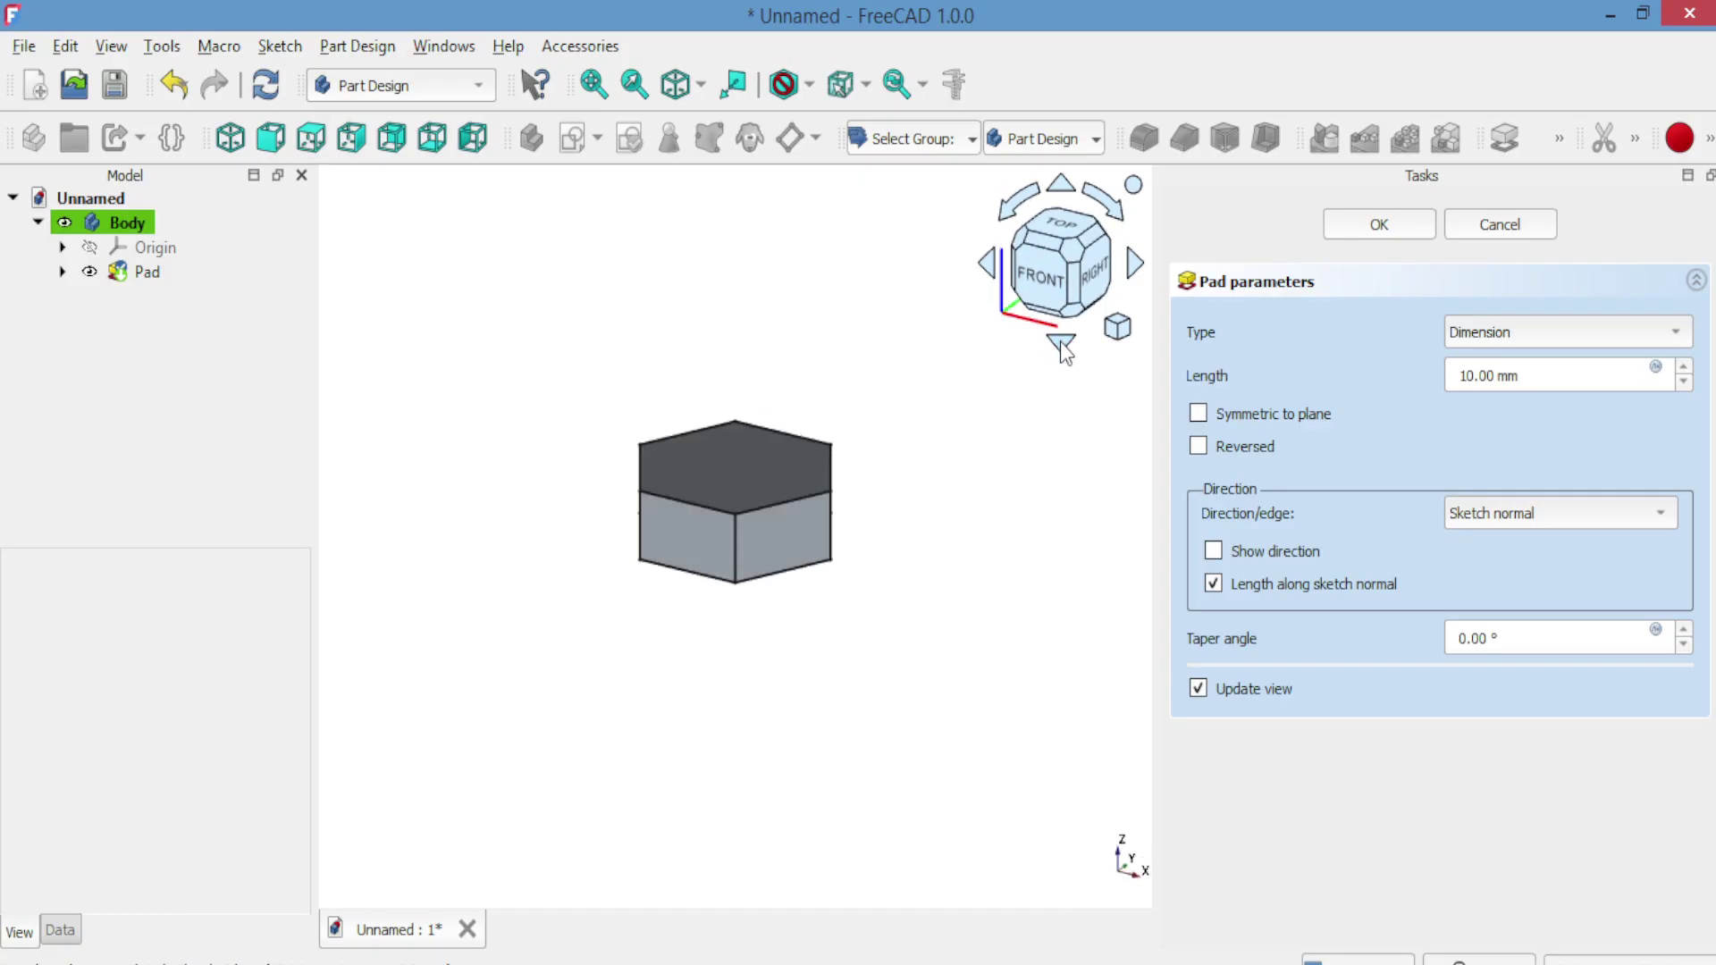
click(1379, 225)
Edit the hexagonal pad and set its length to 12 mm.
click(143, 273)
double_click(138, 272)
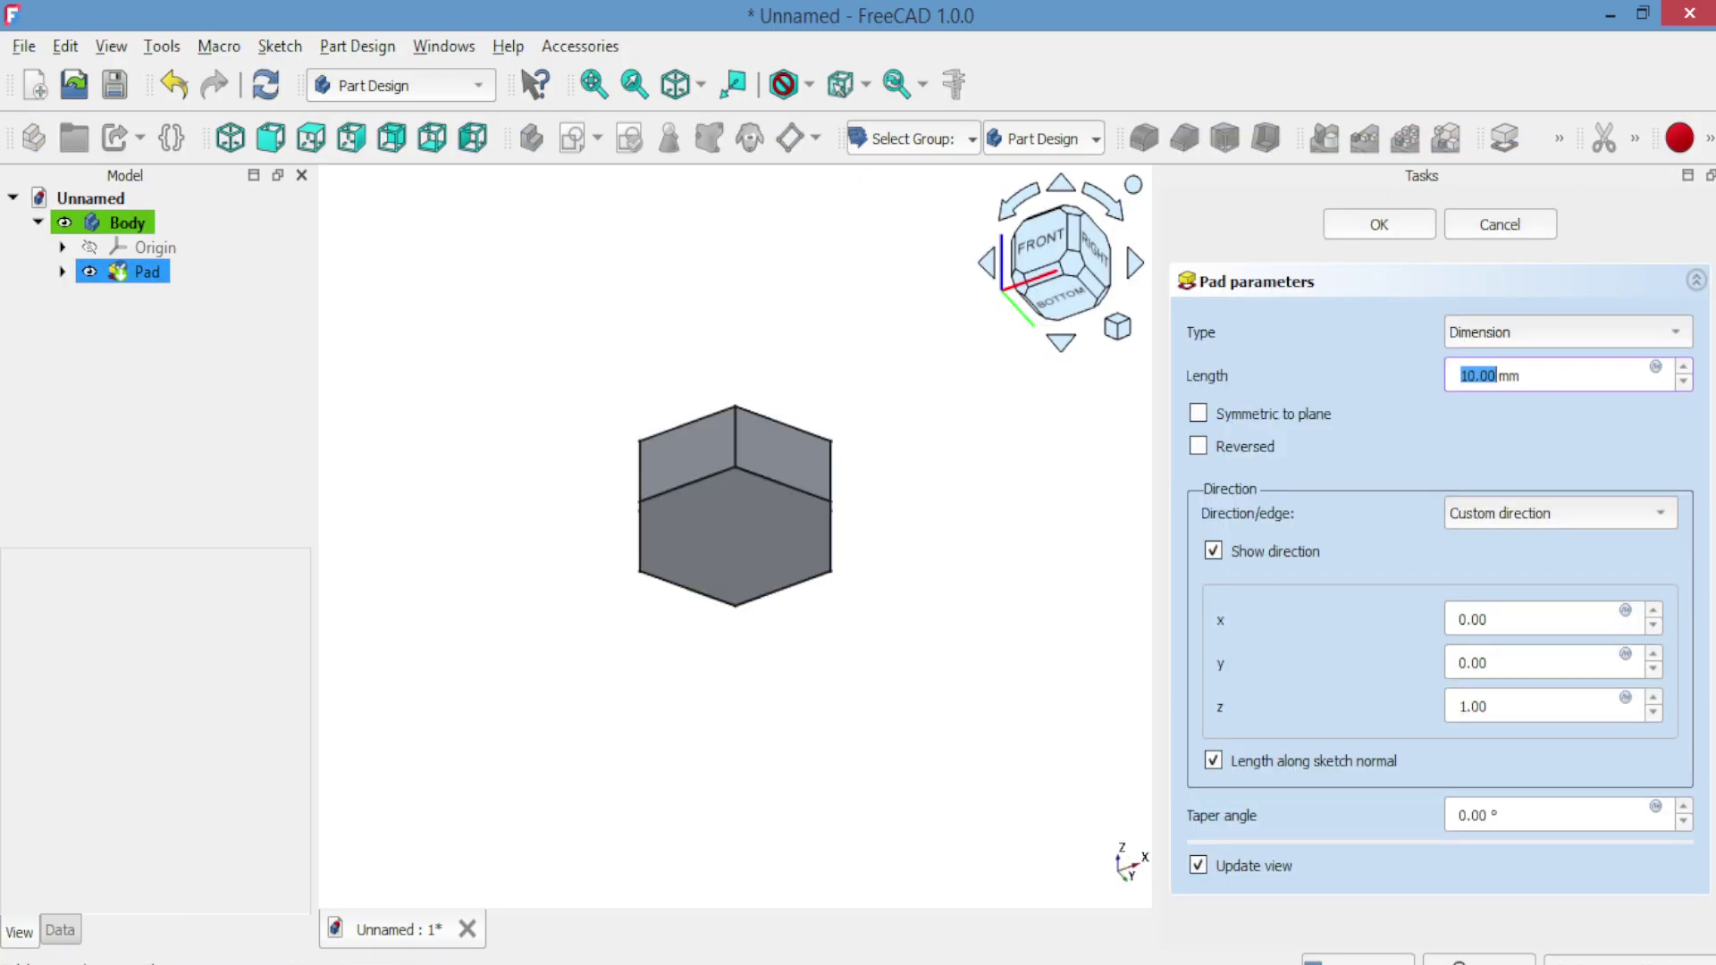
click(1684, 367)
click(1684, 368)
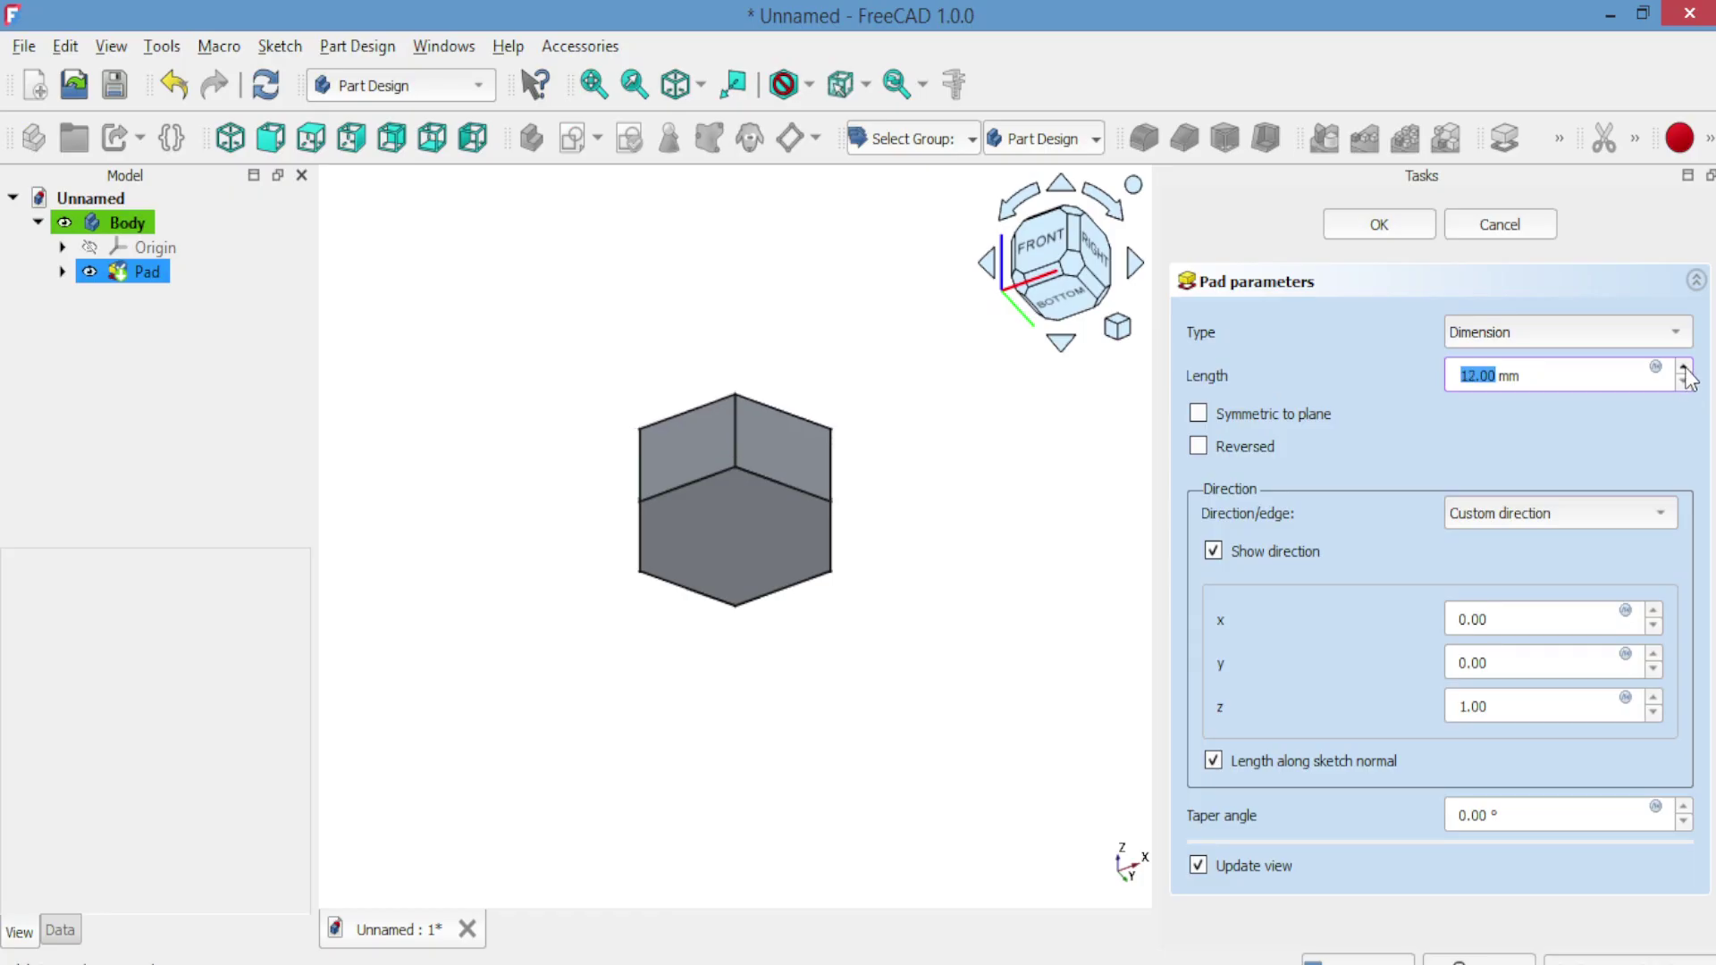
click(1044, 259)
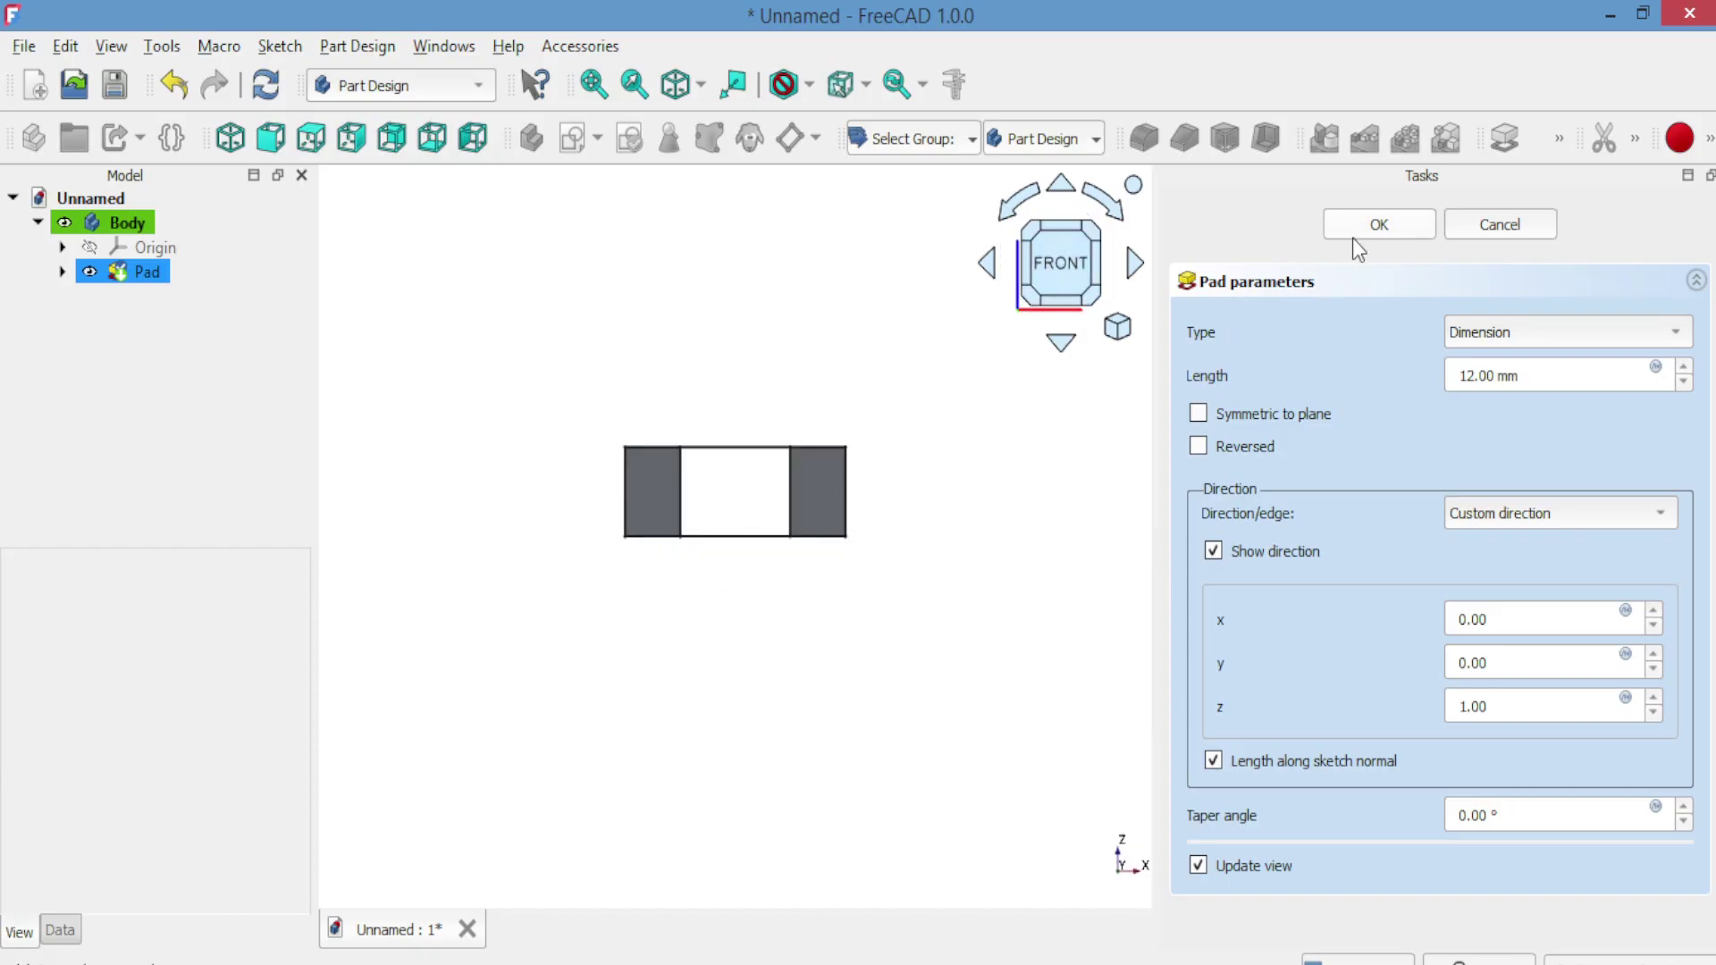
click(1379, 225)
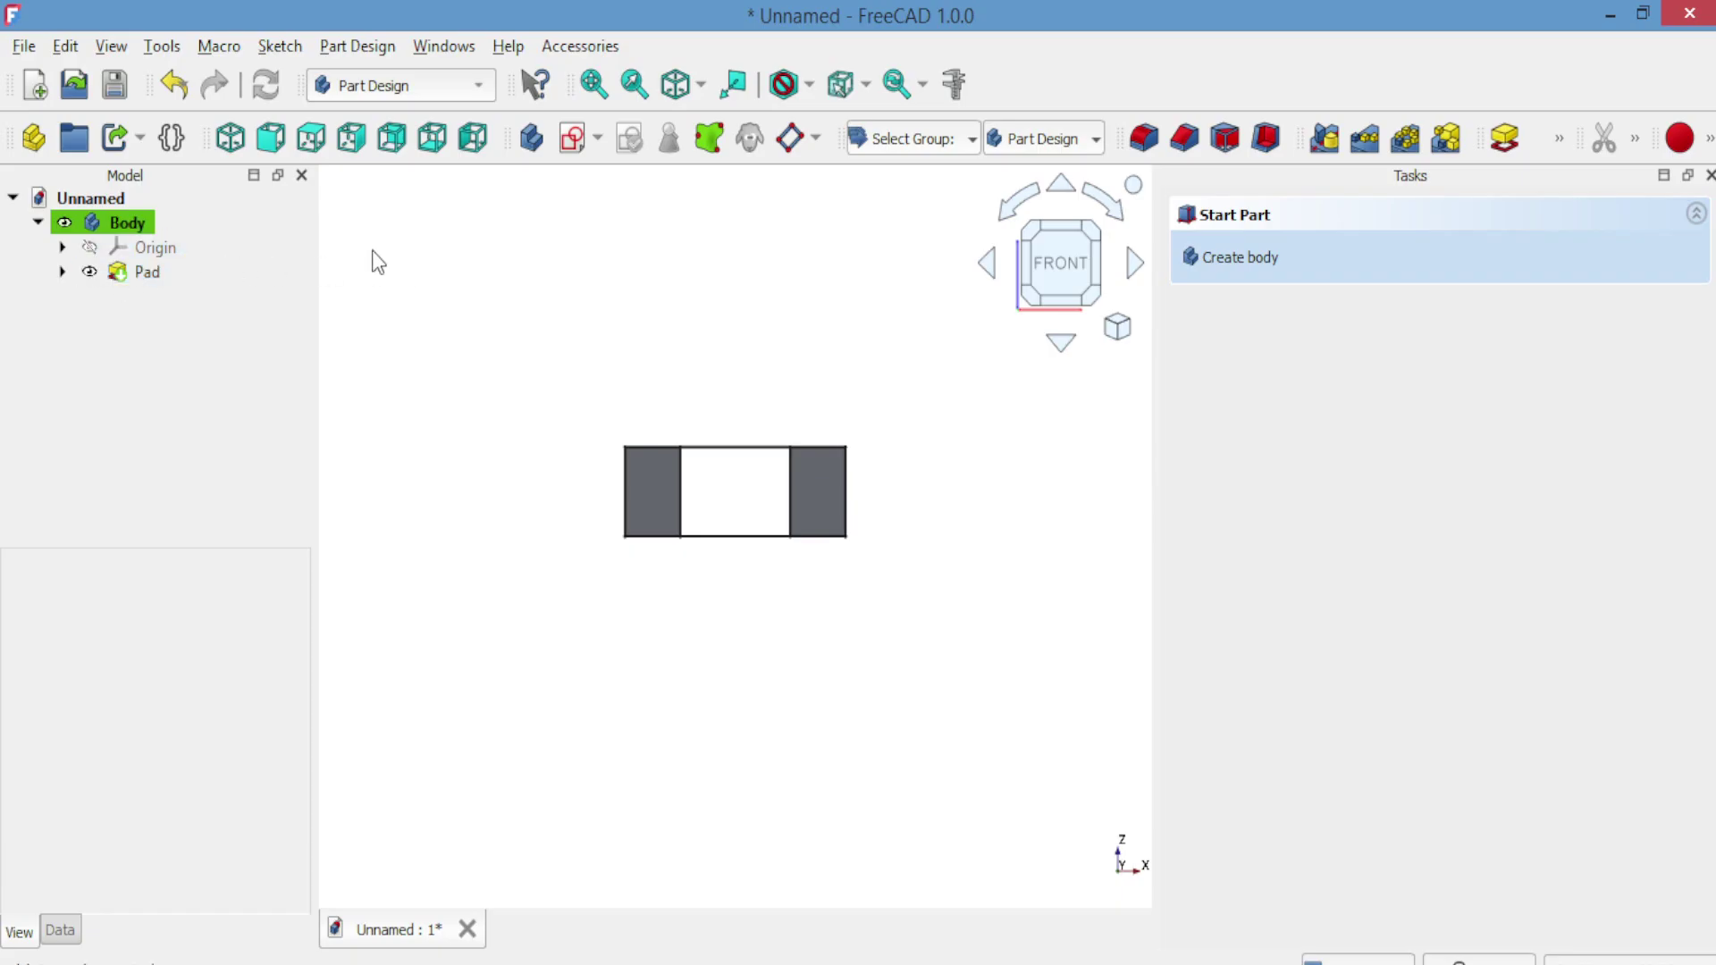
Open a new sketch on the body's XY-plane and section the view at the sketch plane.
click(115, 220)
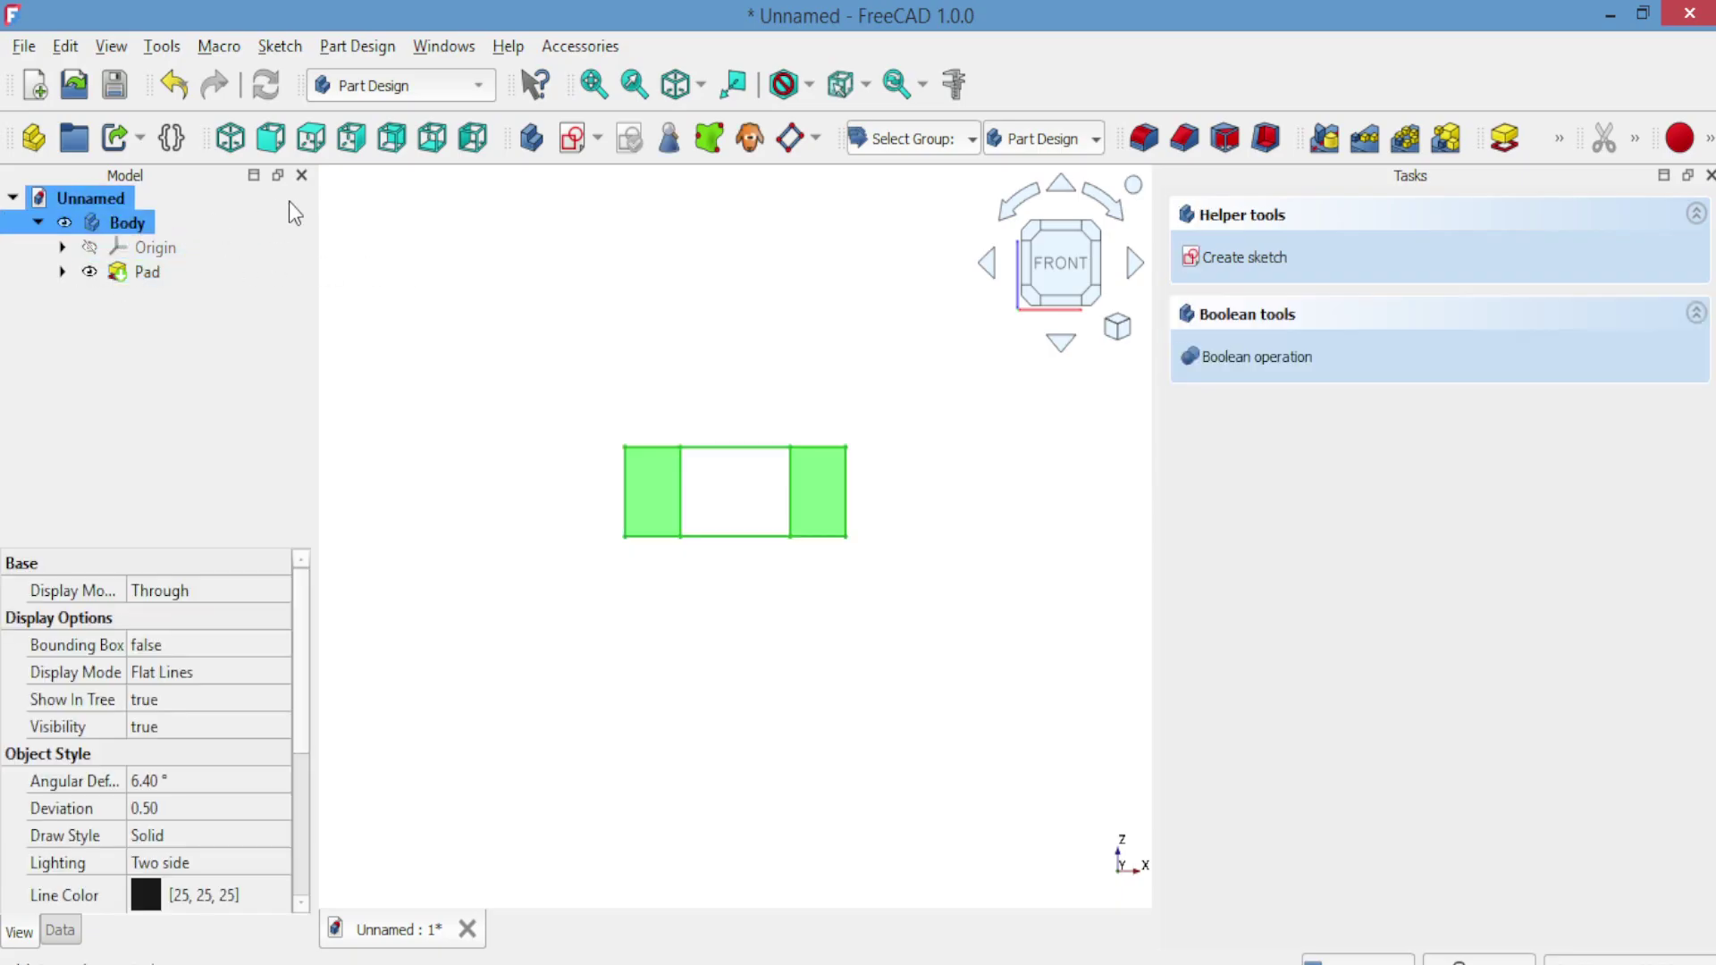
click(575, 143)
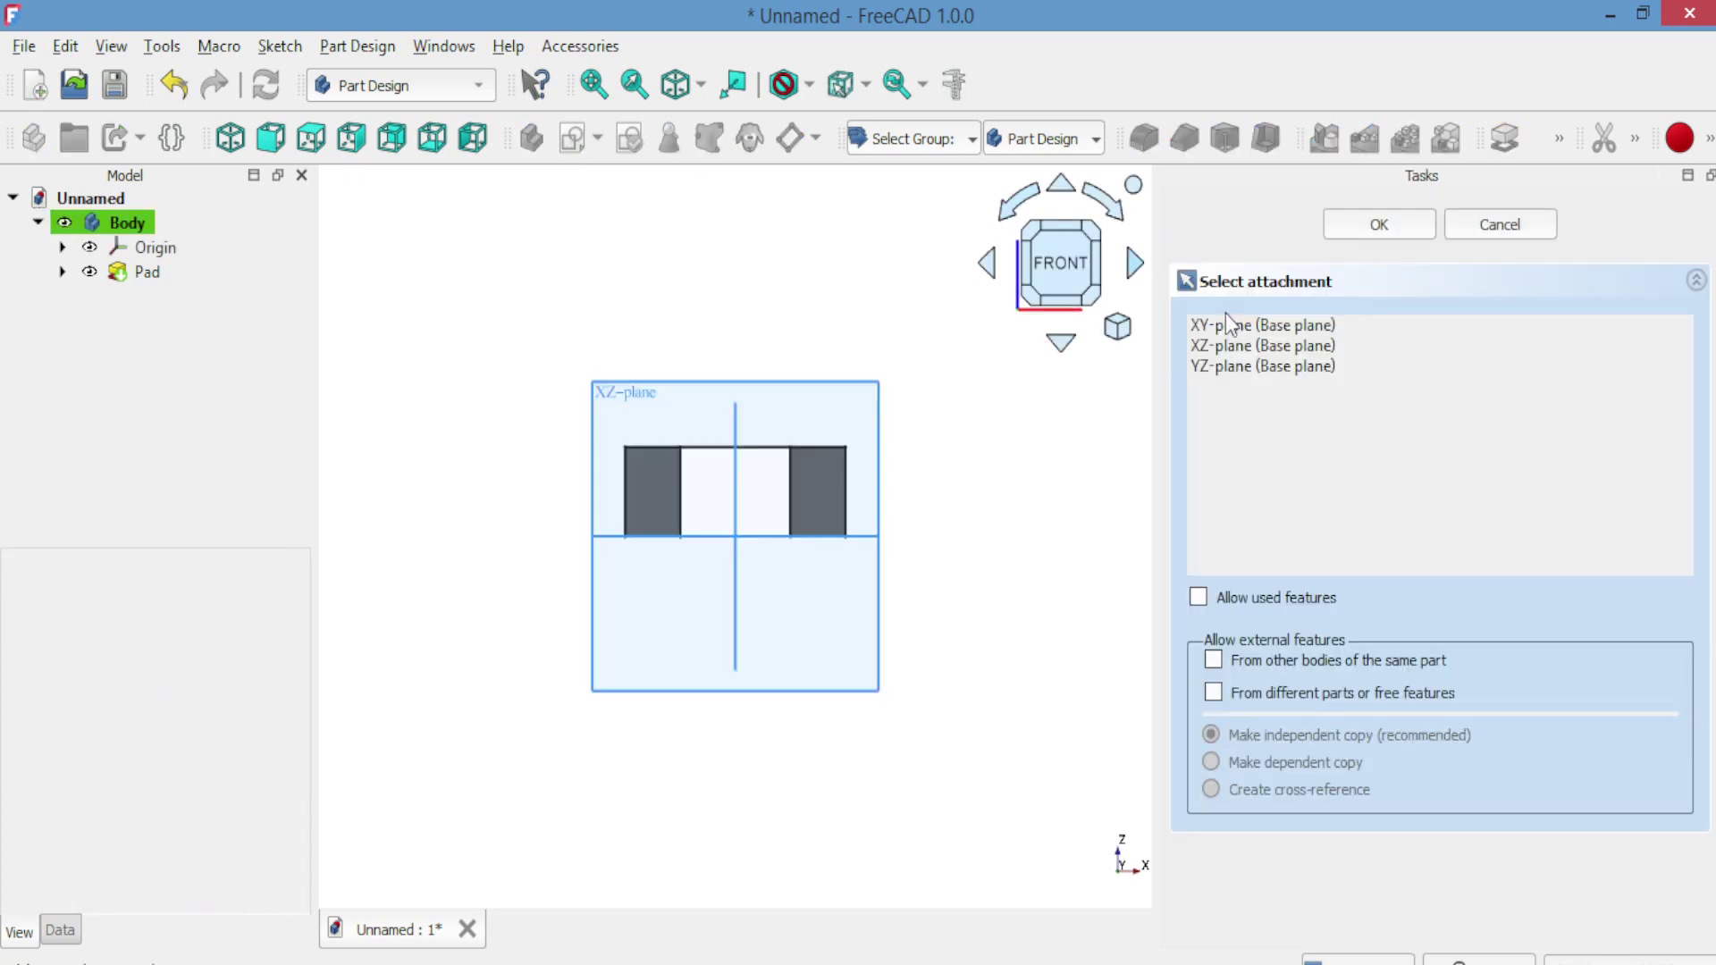
click(1229, 325)
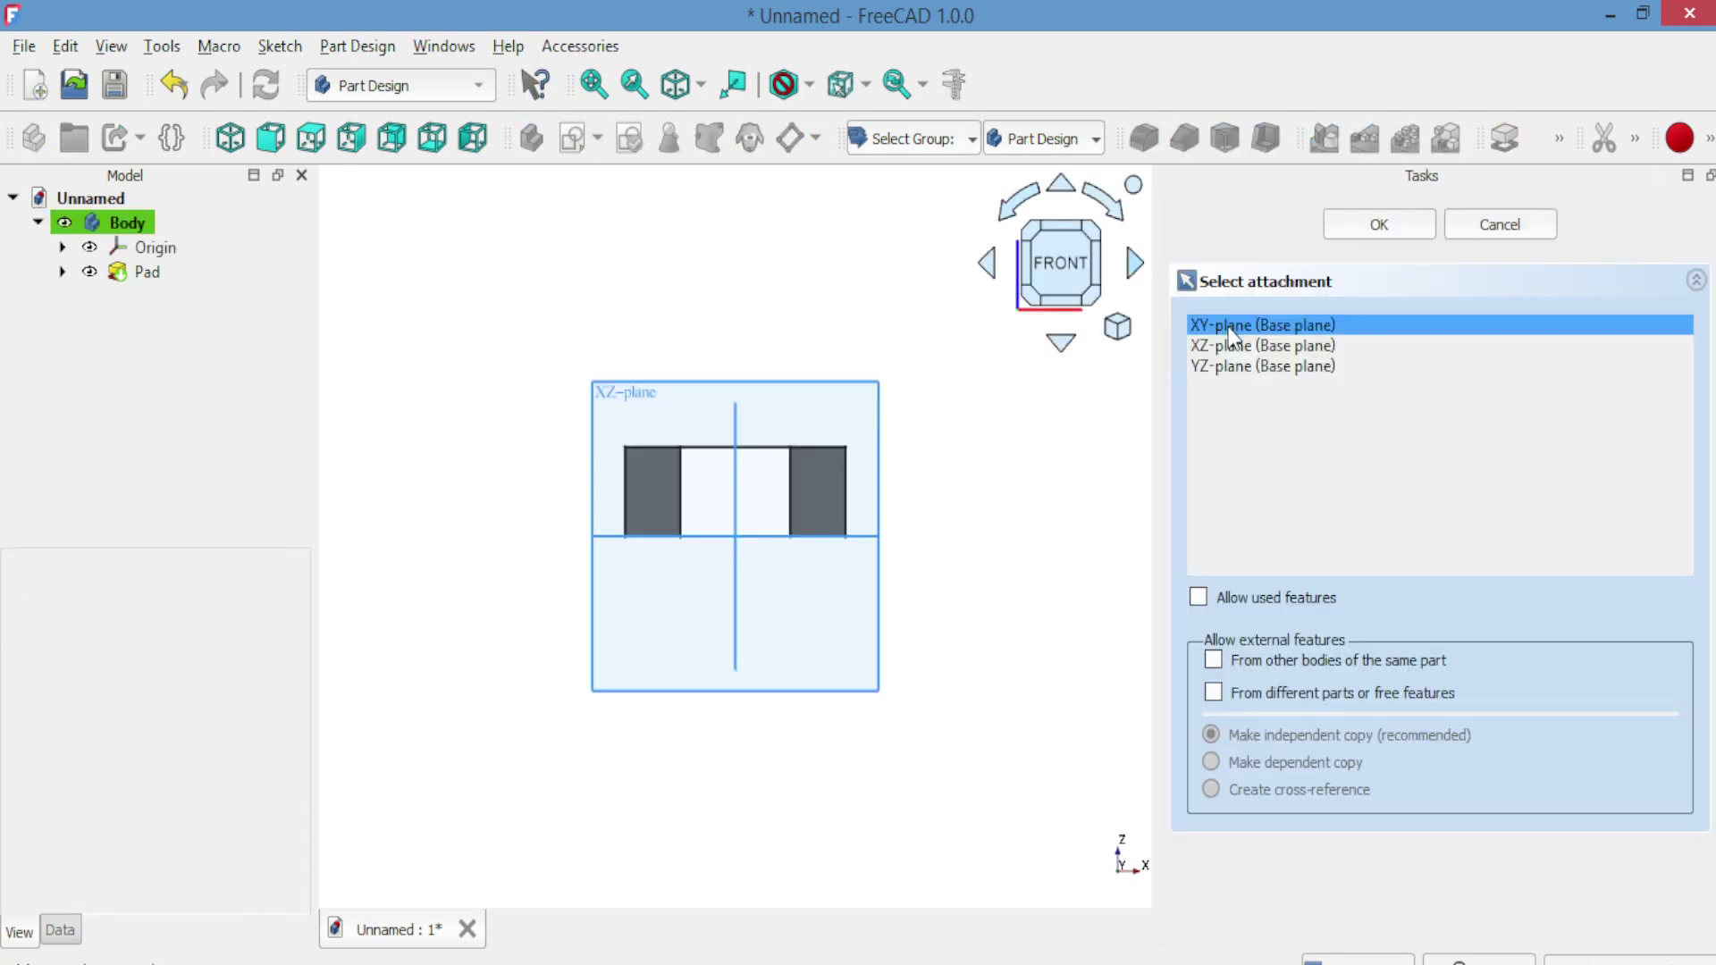
click(1353, 234)
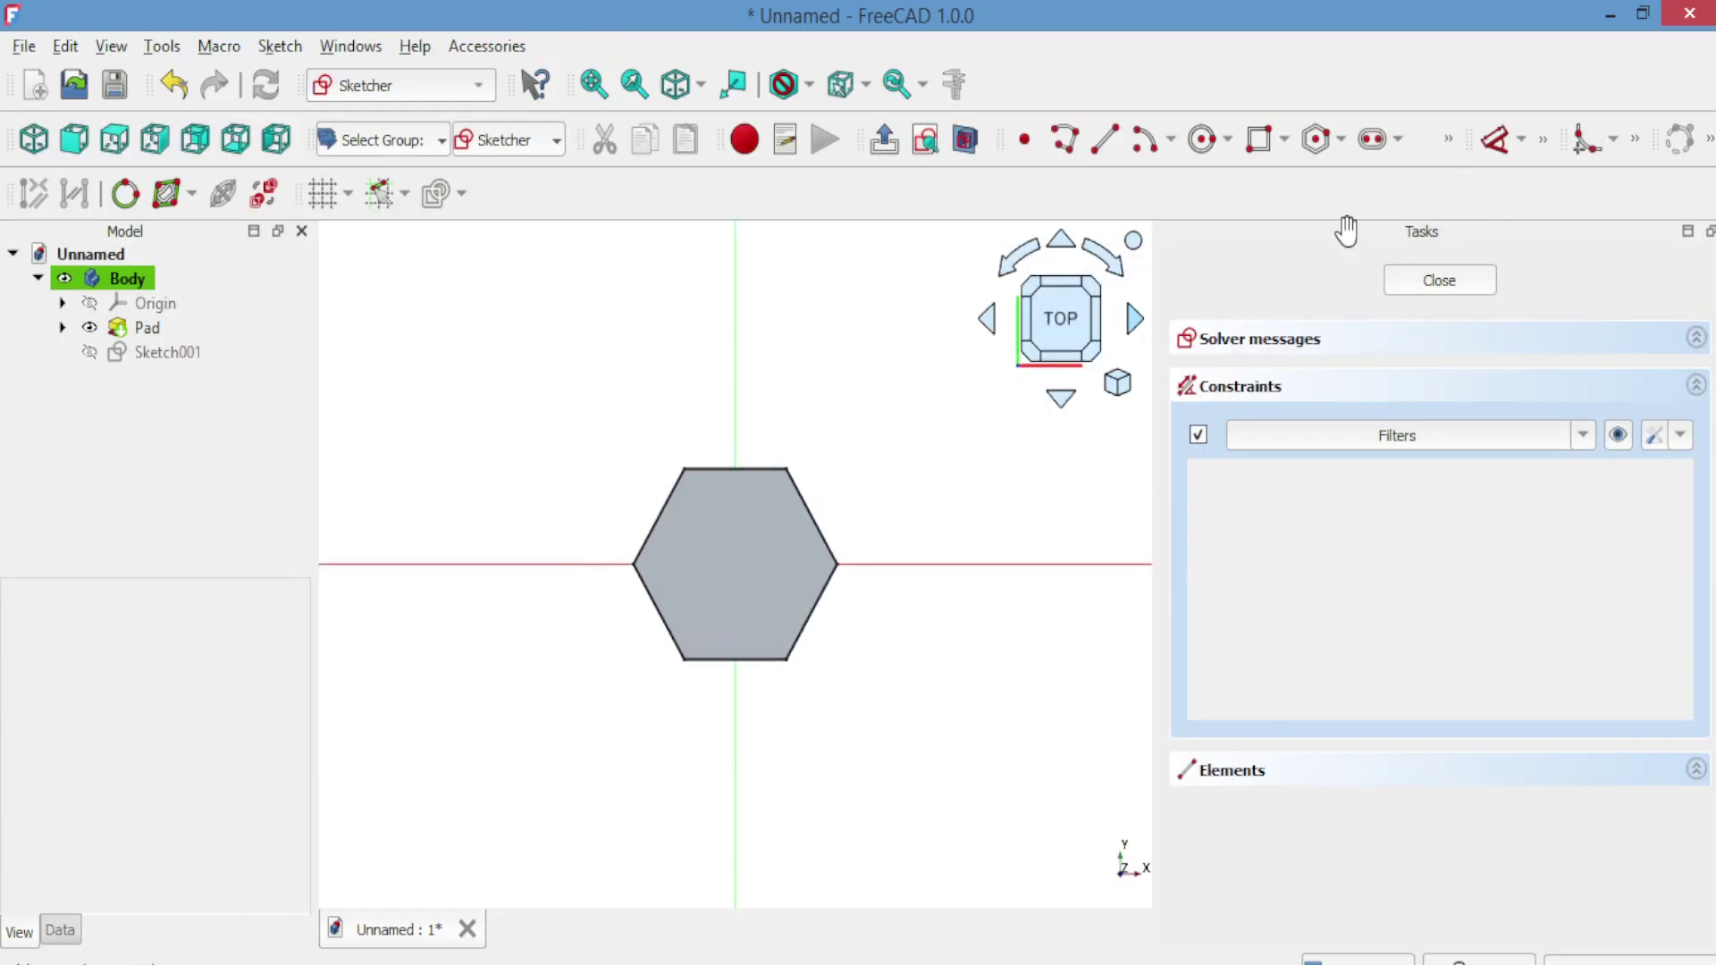
click(965, 138)
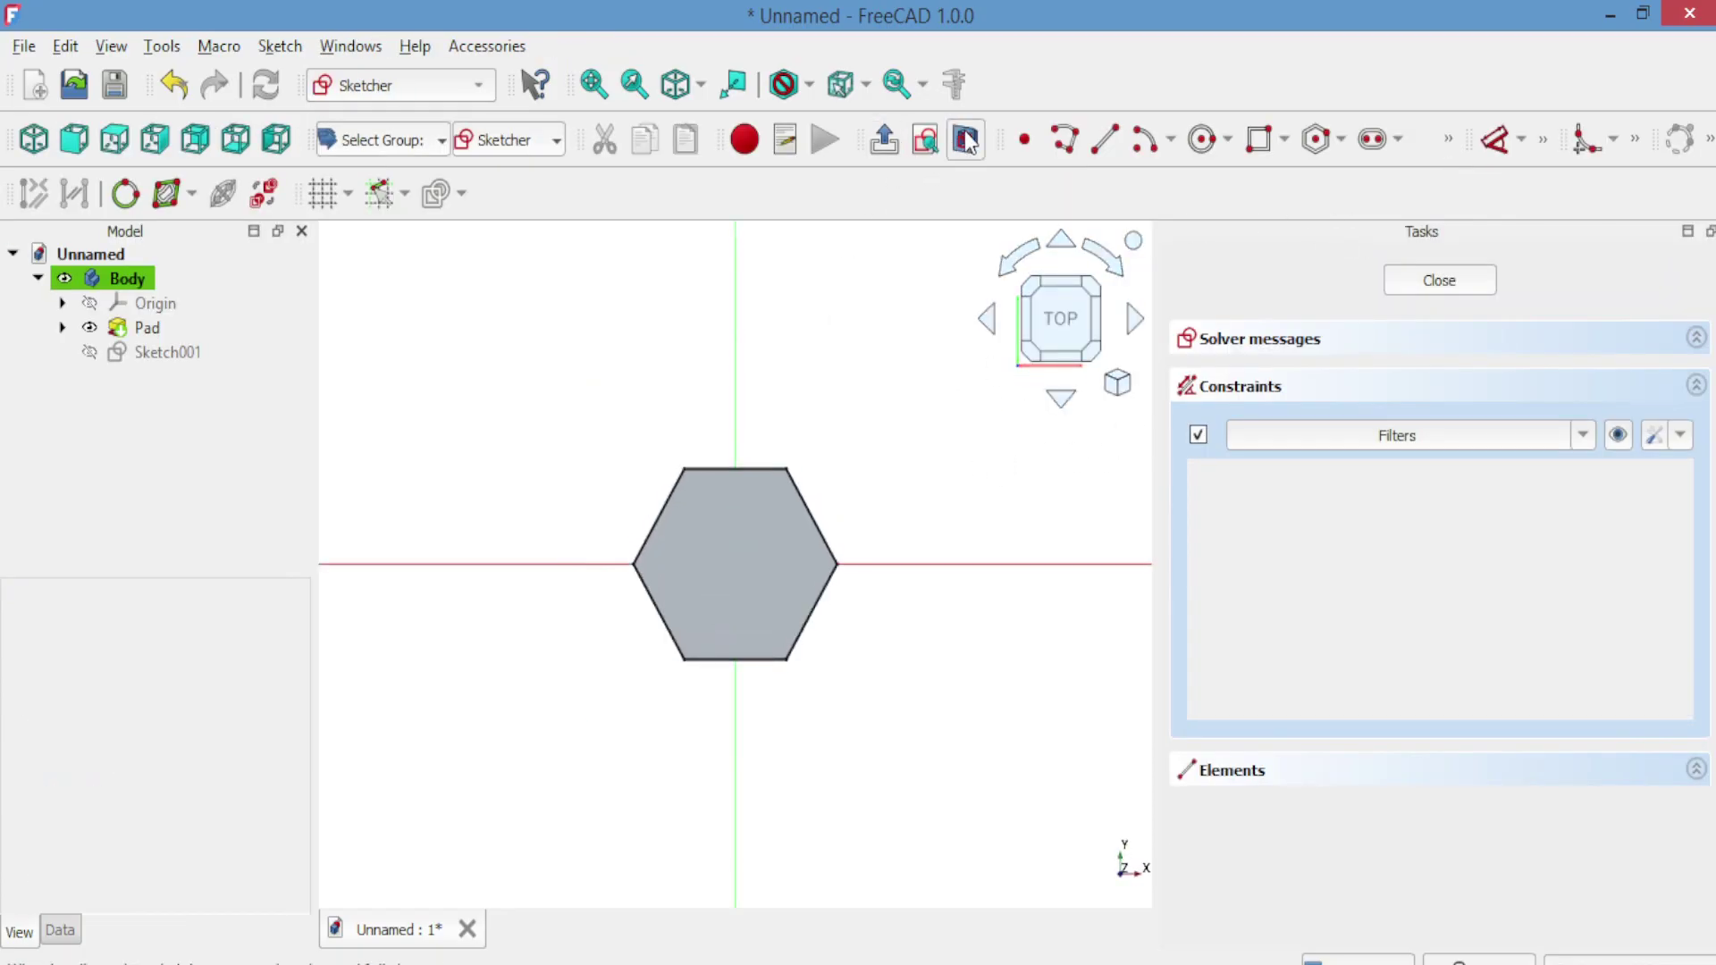
Sketch a circle about 15.6 mm in diameter centred on the origin.
click(1204, 140)
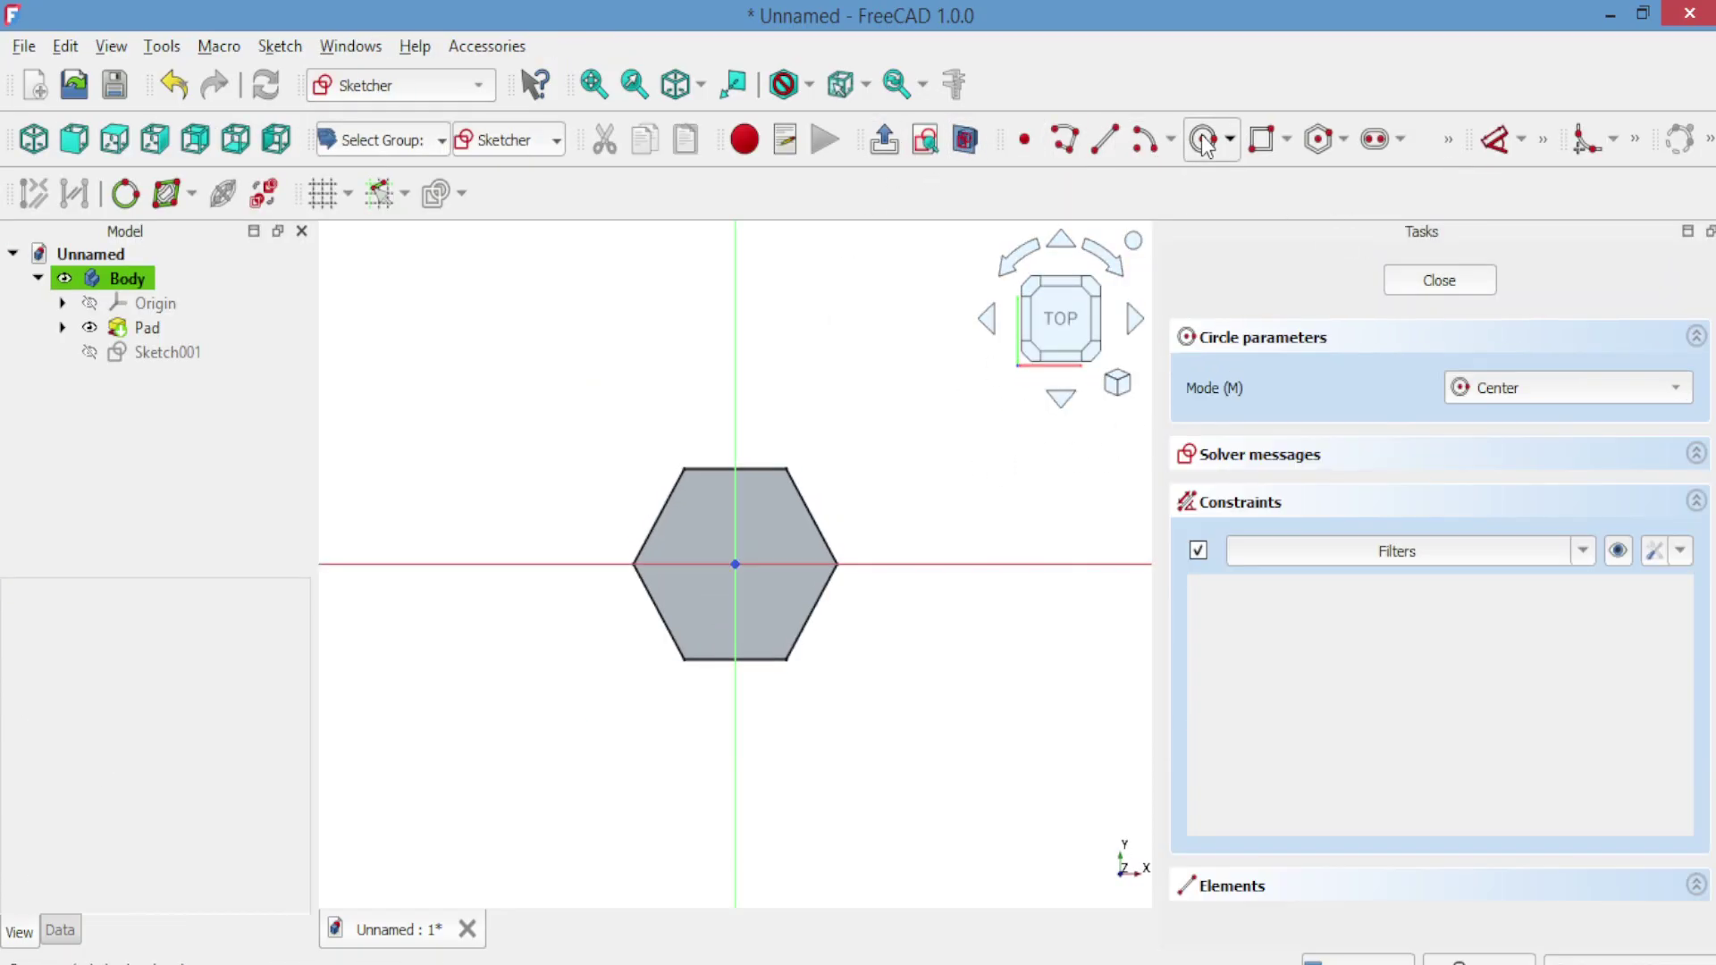
click(735, 564)
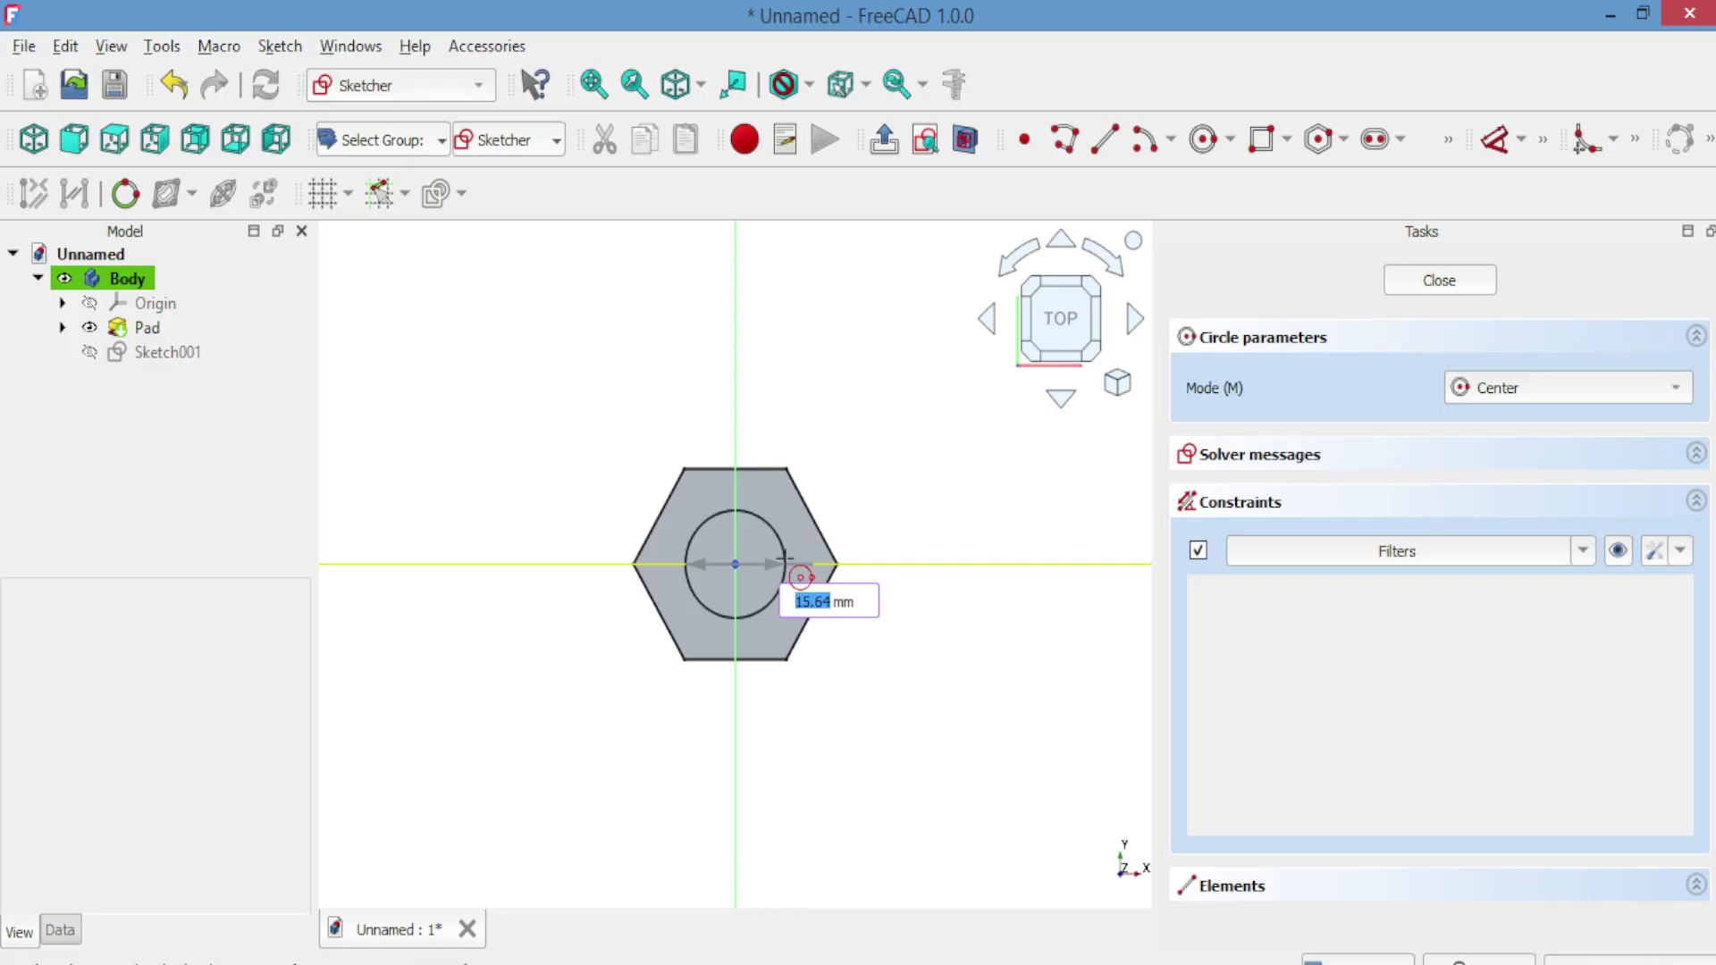
click(787, 564)
right_click(885, 471)
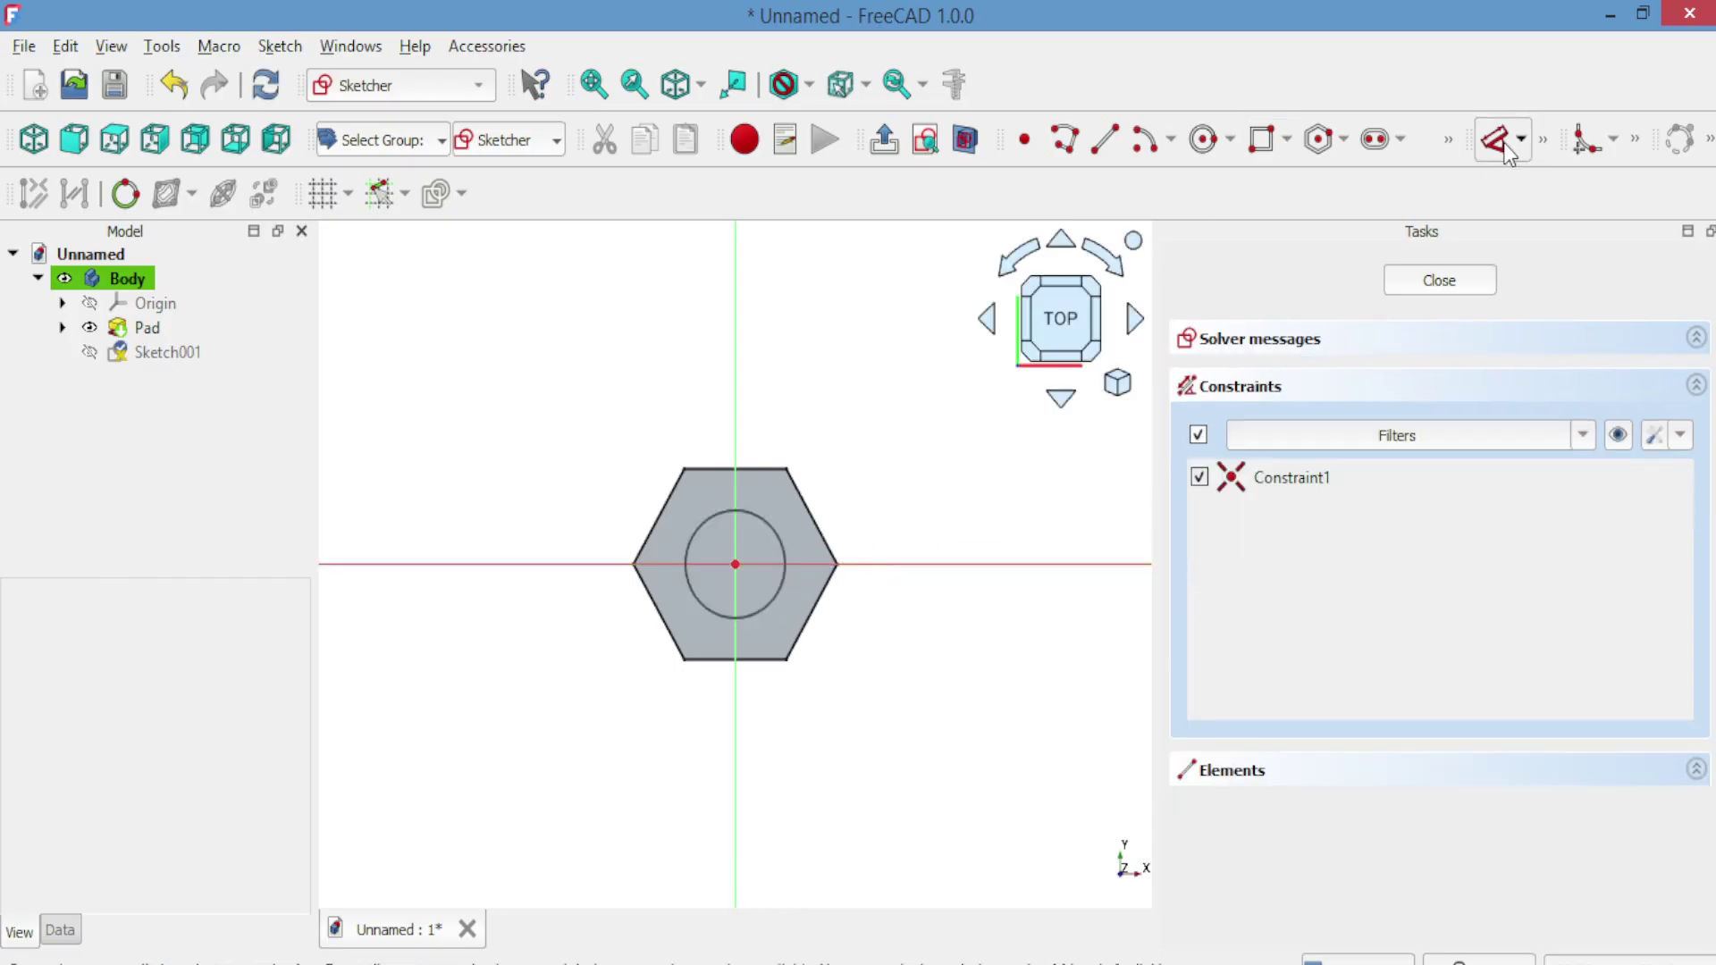
Constrain the circle's diameter to 15 mm and close the sketch.
click(791, 565)
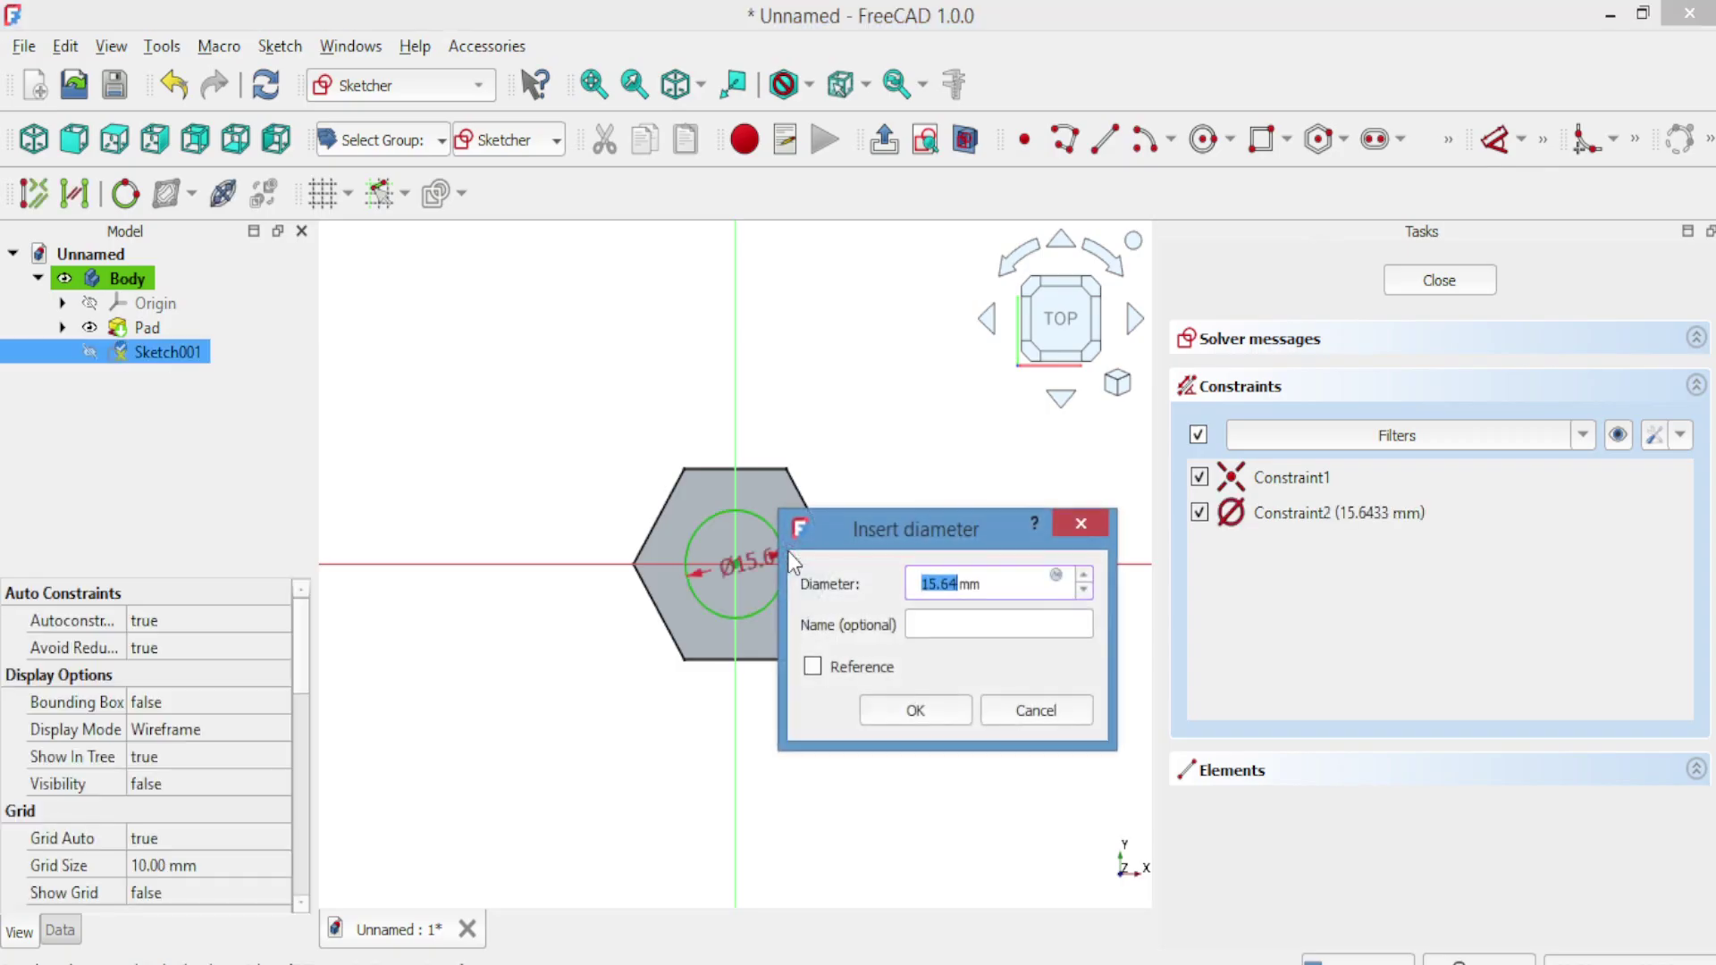
text(15)
click(943, 715)
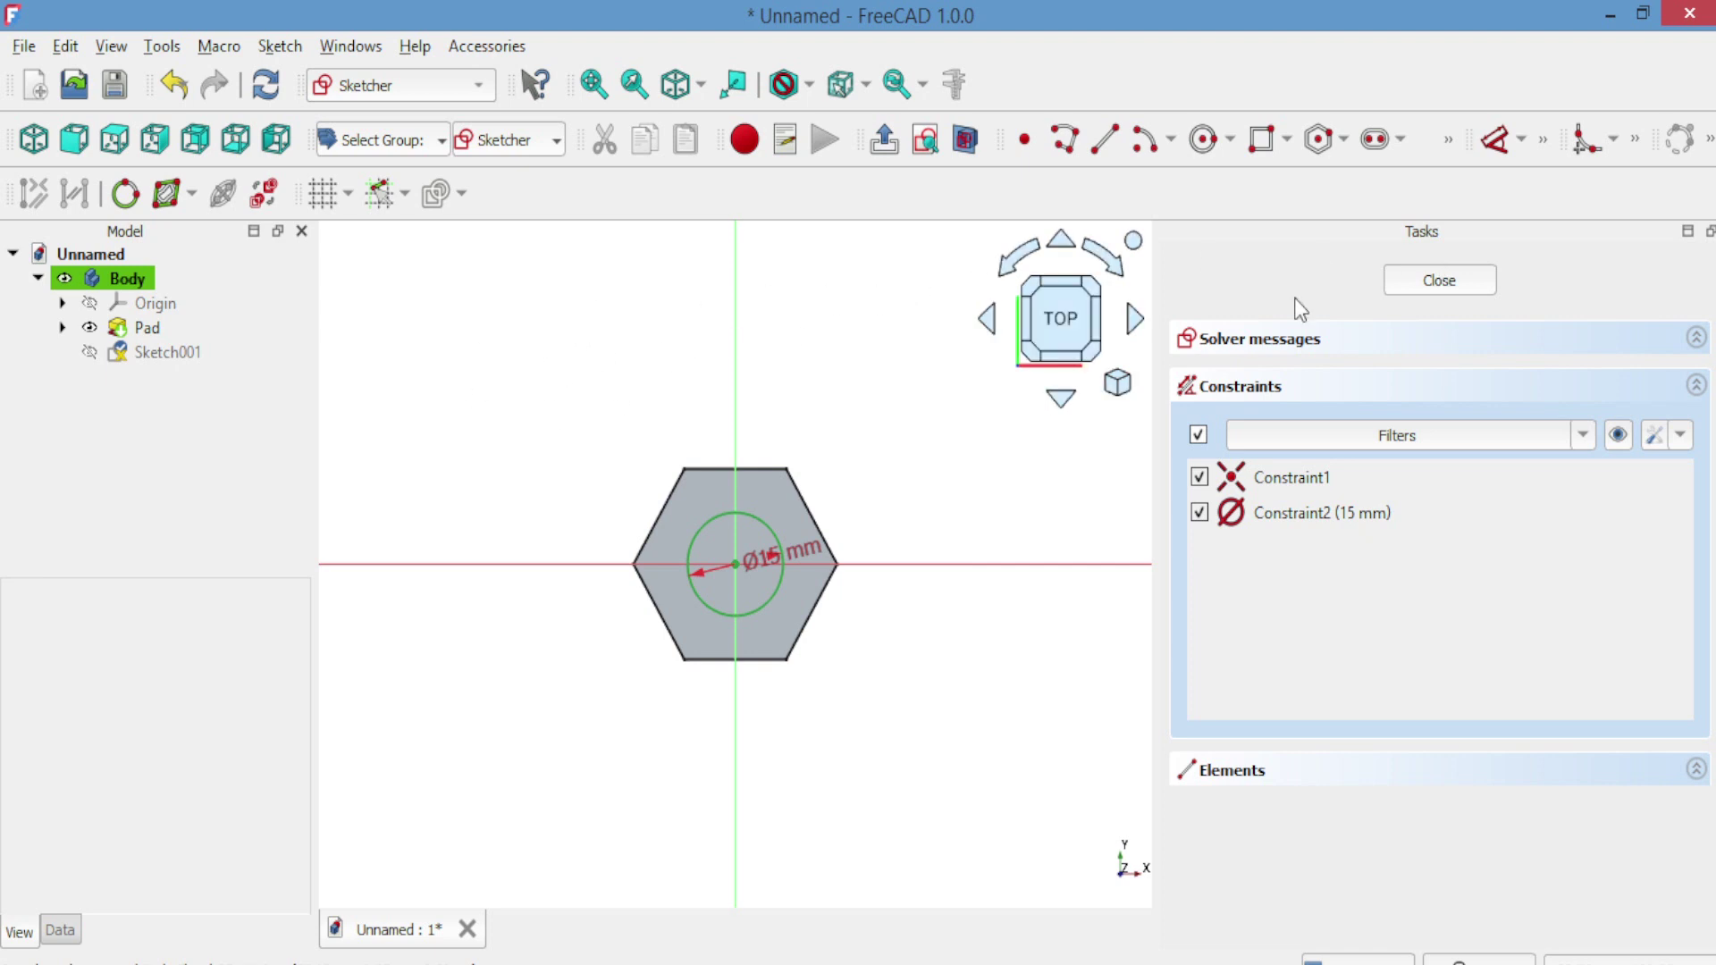
click(1435, 280)
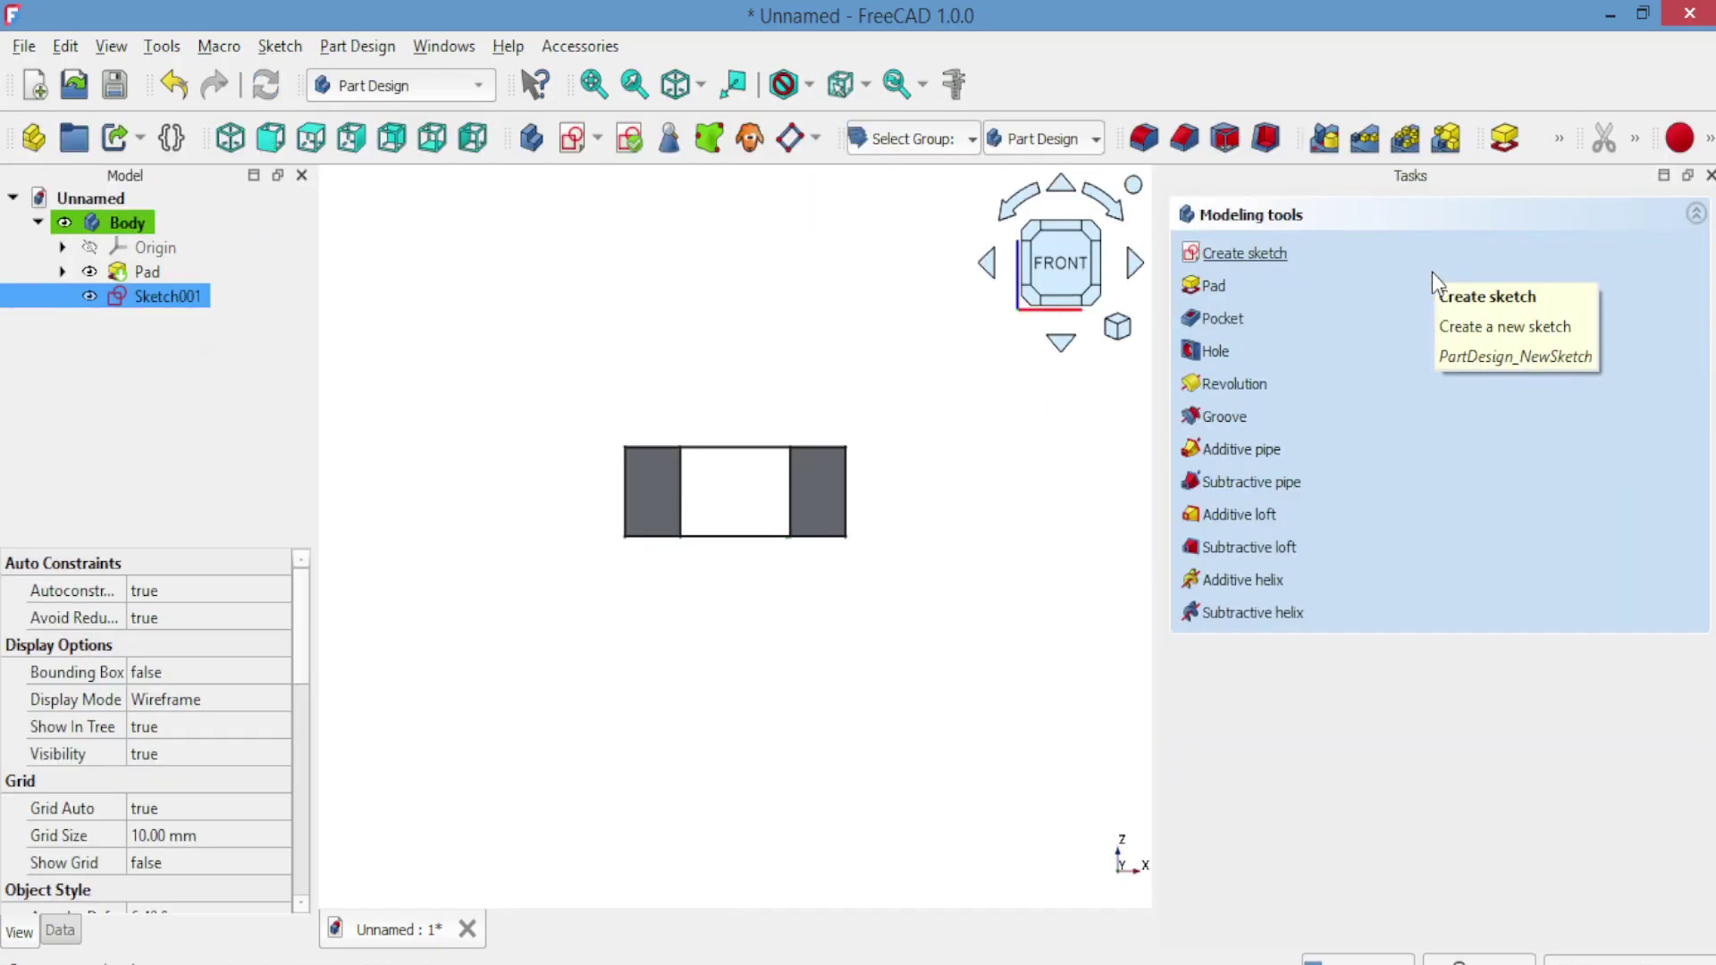
Create a reversed hole 27 mm deep from the circle sketch, using the ISO metric regular profile in size M12.
click(1205, 347)
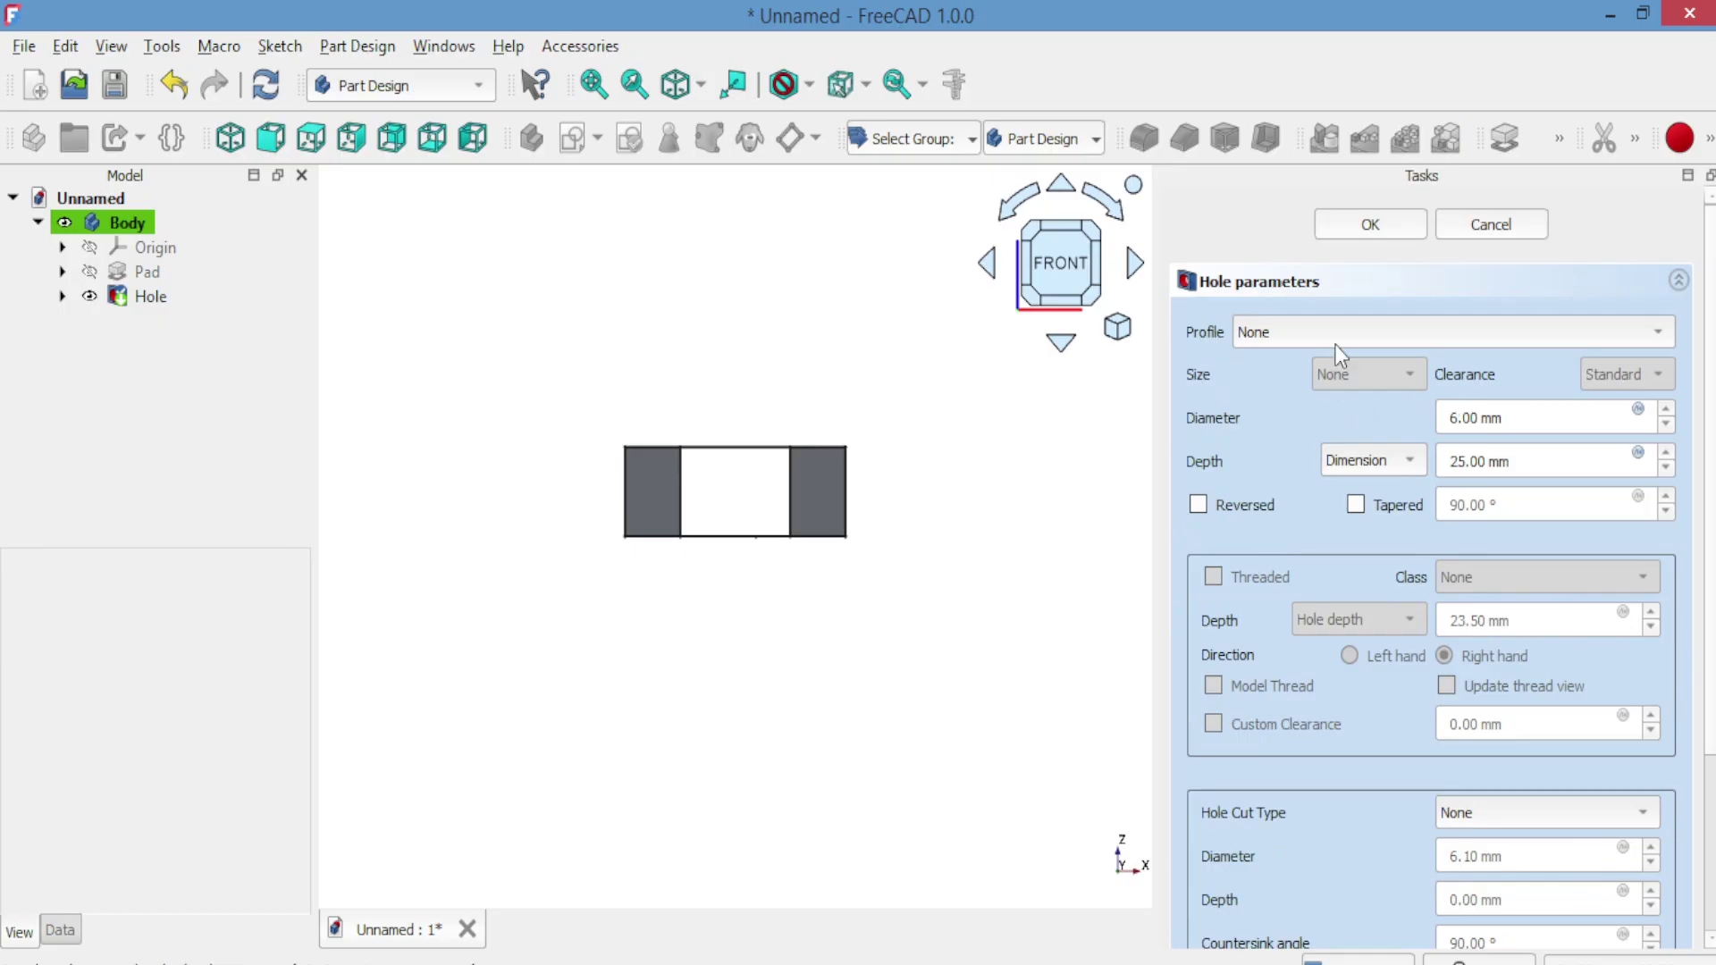
click(1065, 341)
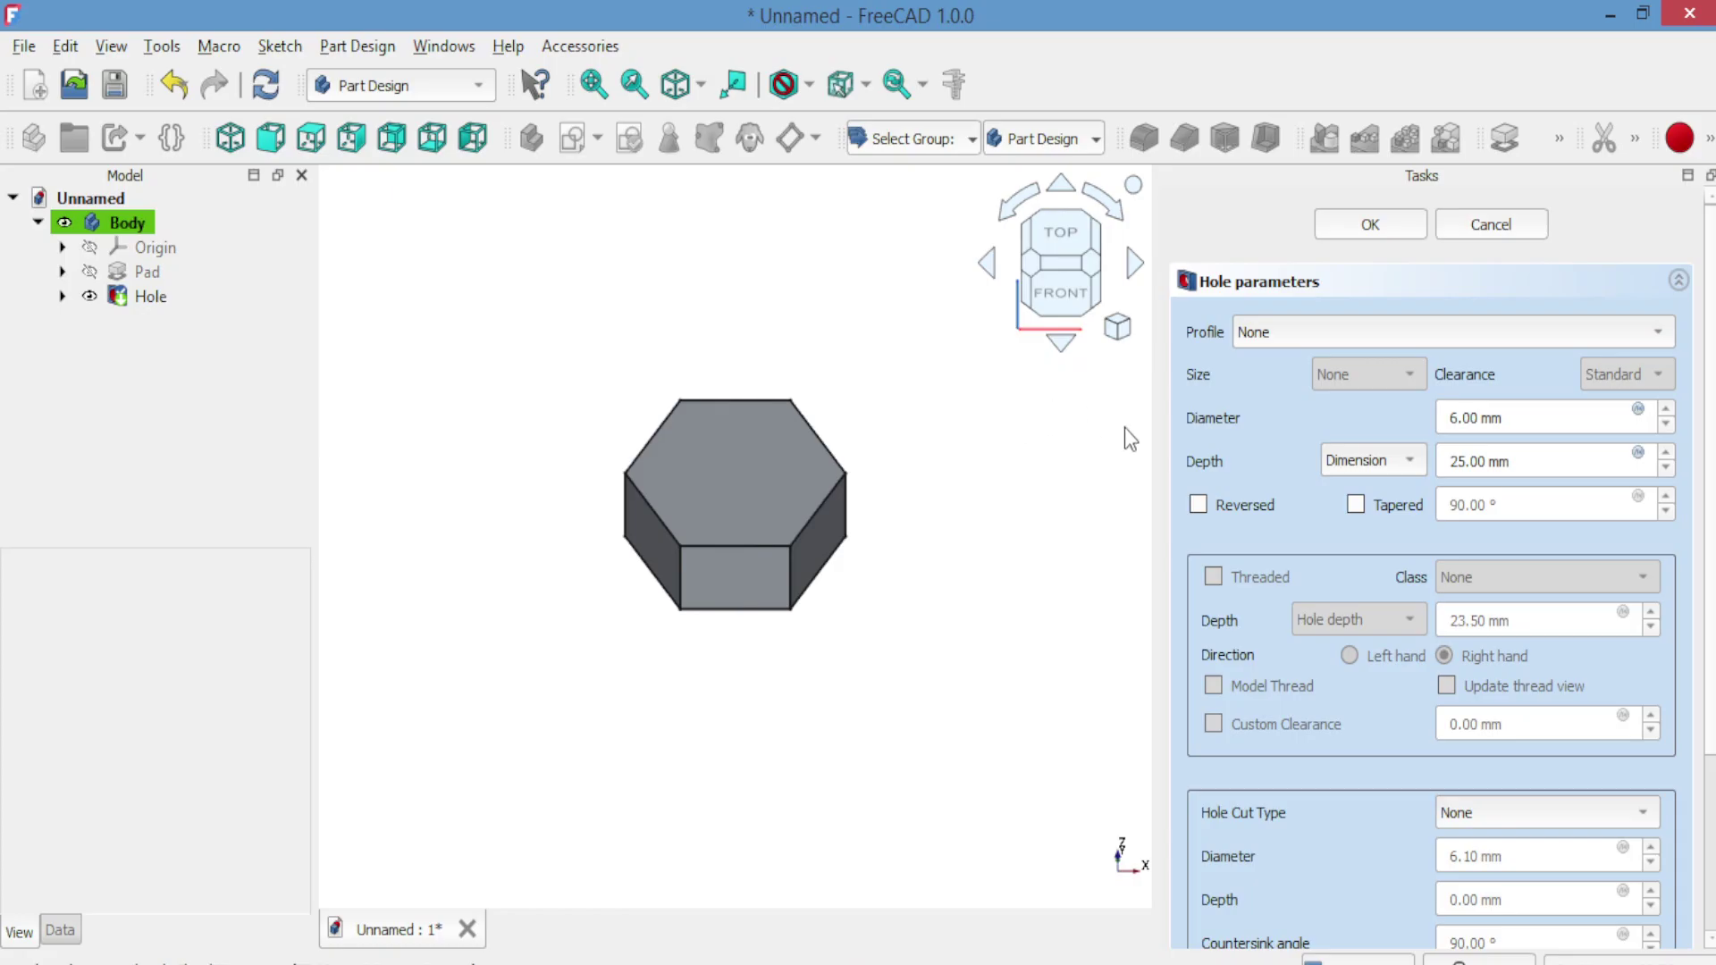
click(1198, 504)
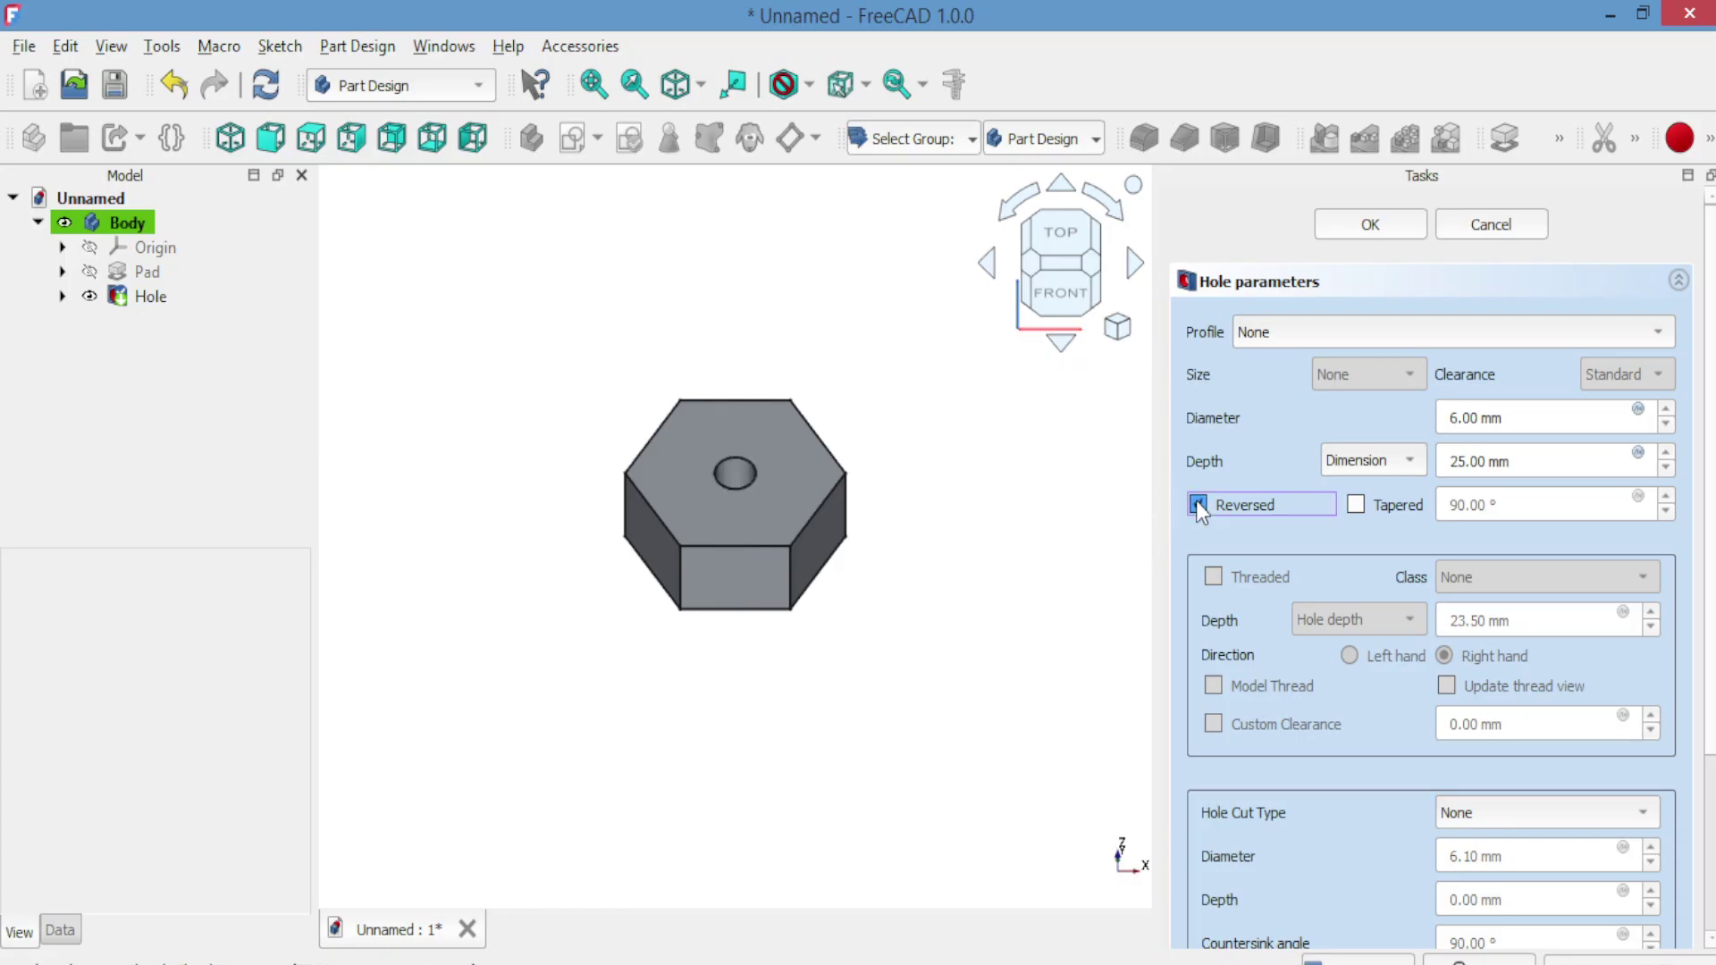
scroll(1516, 342, down, 5)
click(1516, 341)
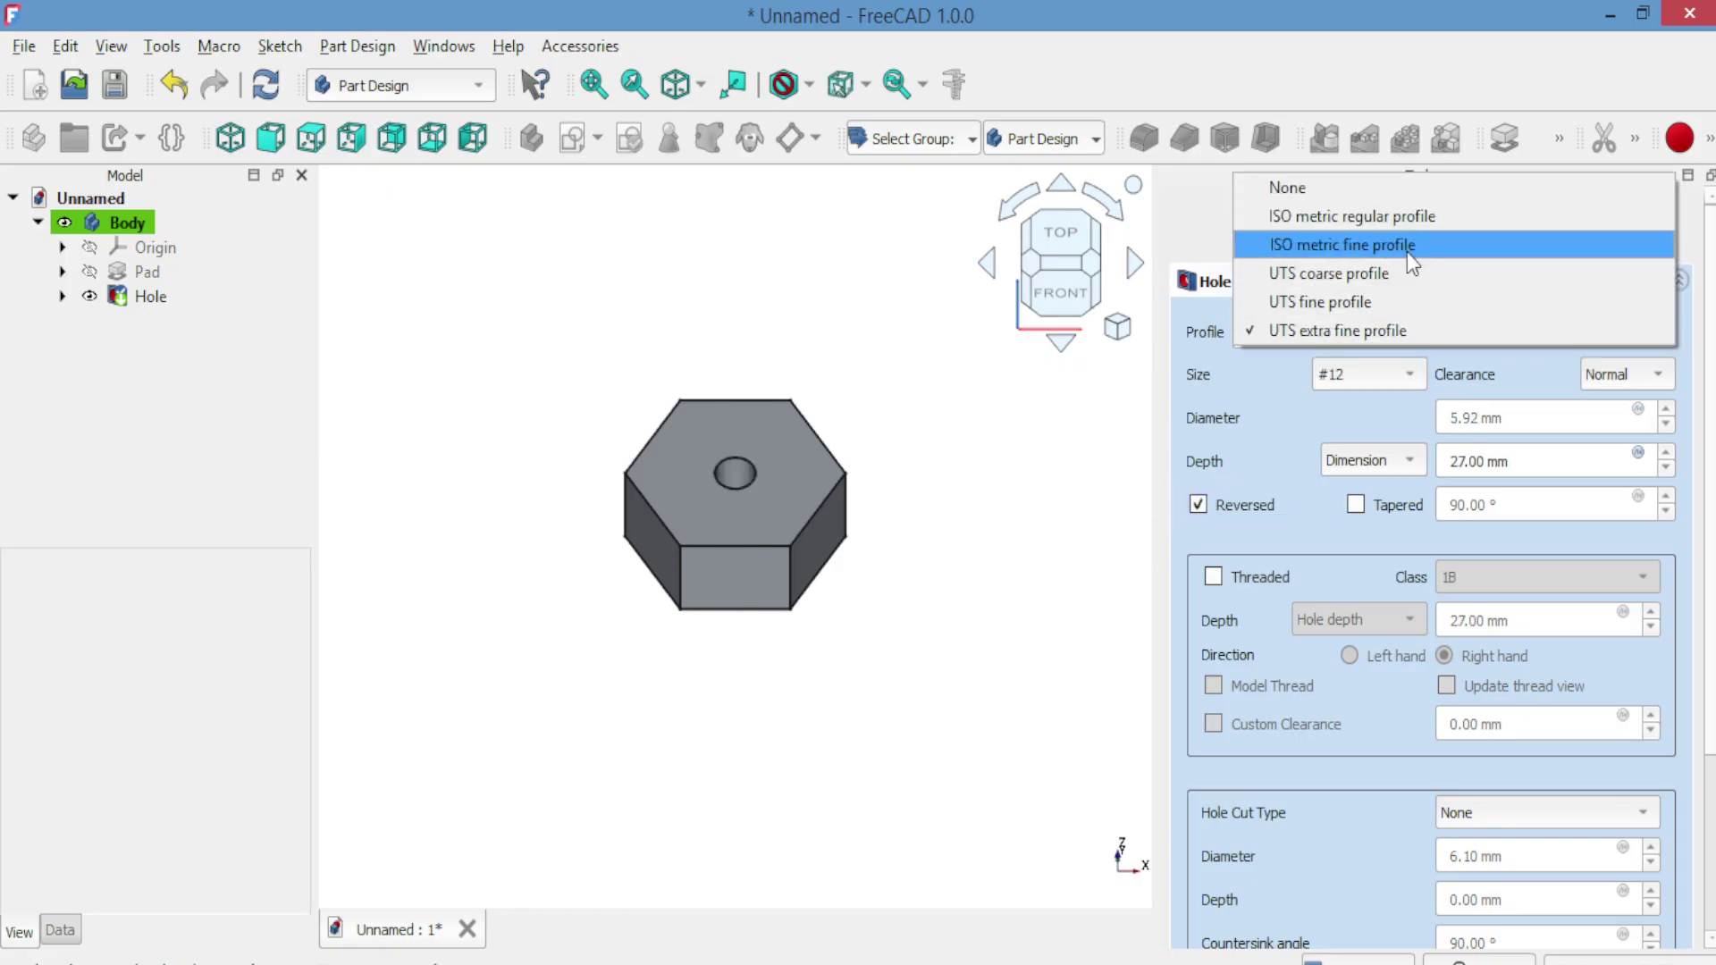
click(1396, 229)
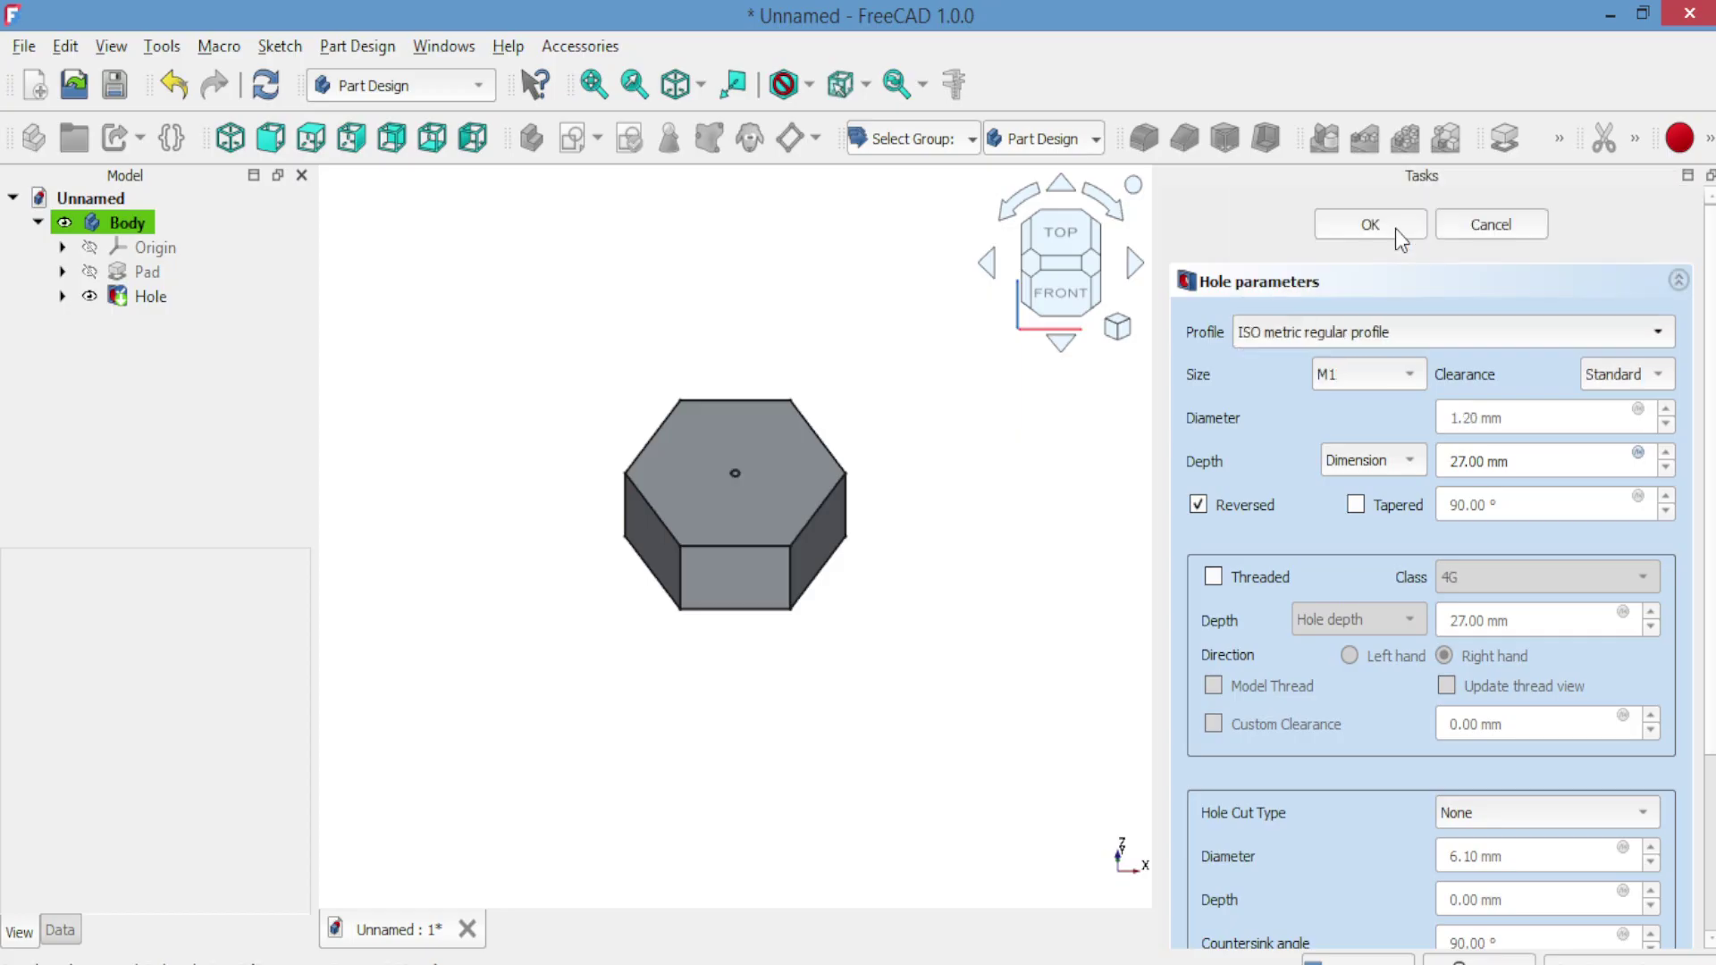
click(1398, 376)
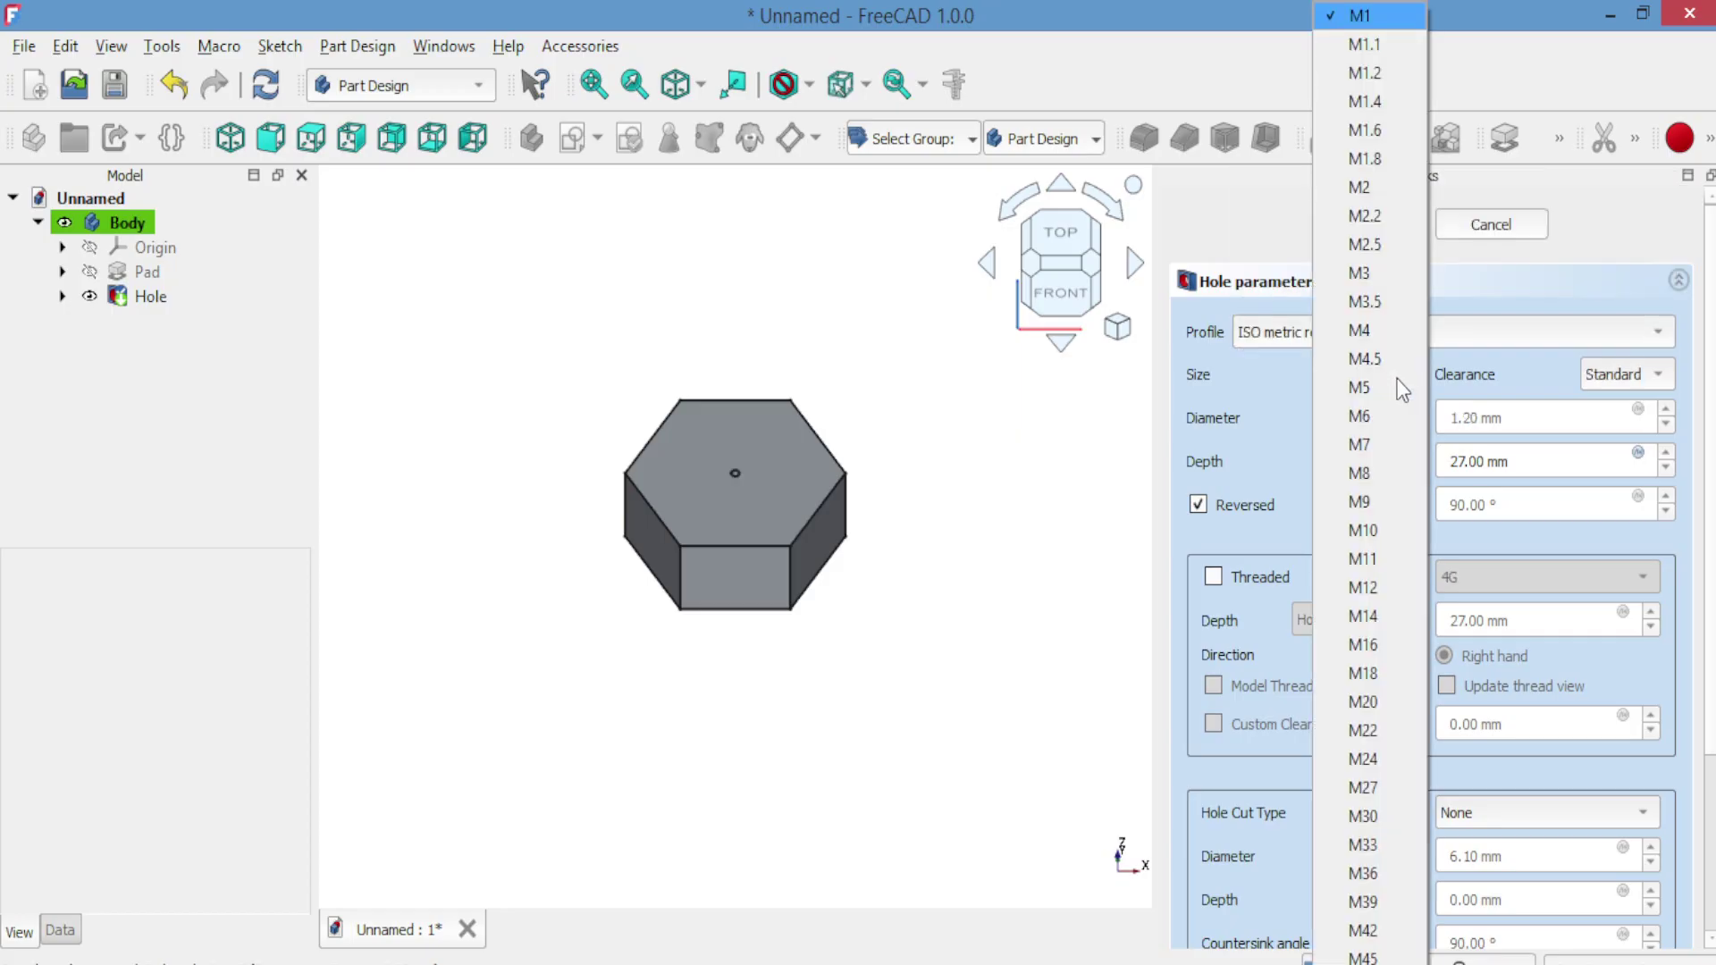
click(1382, 598)
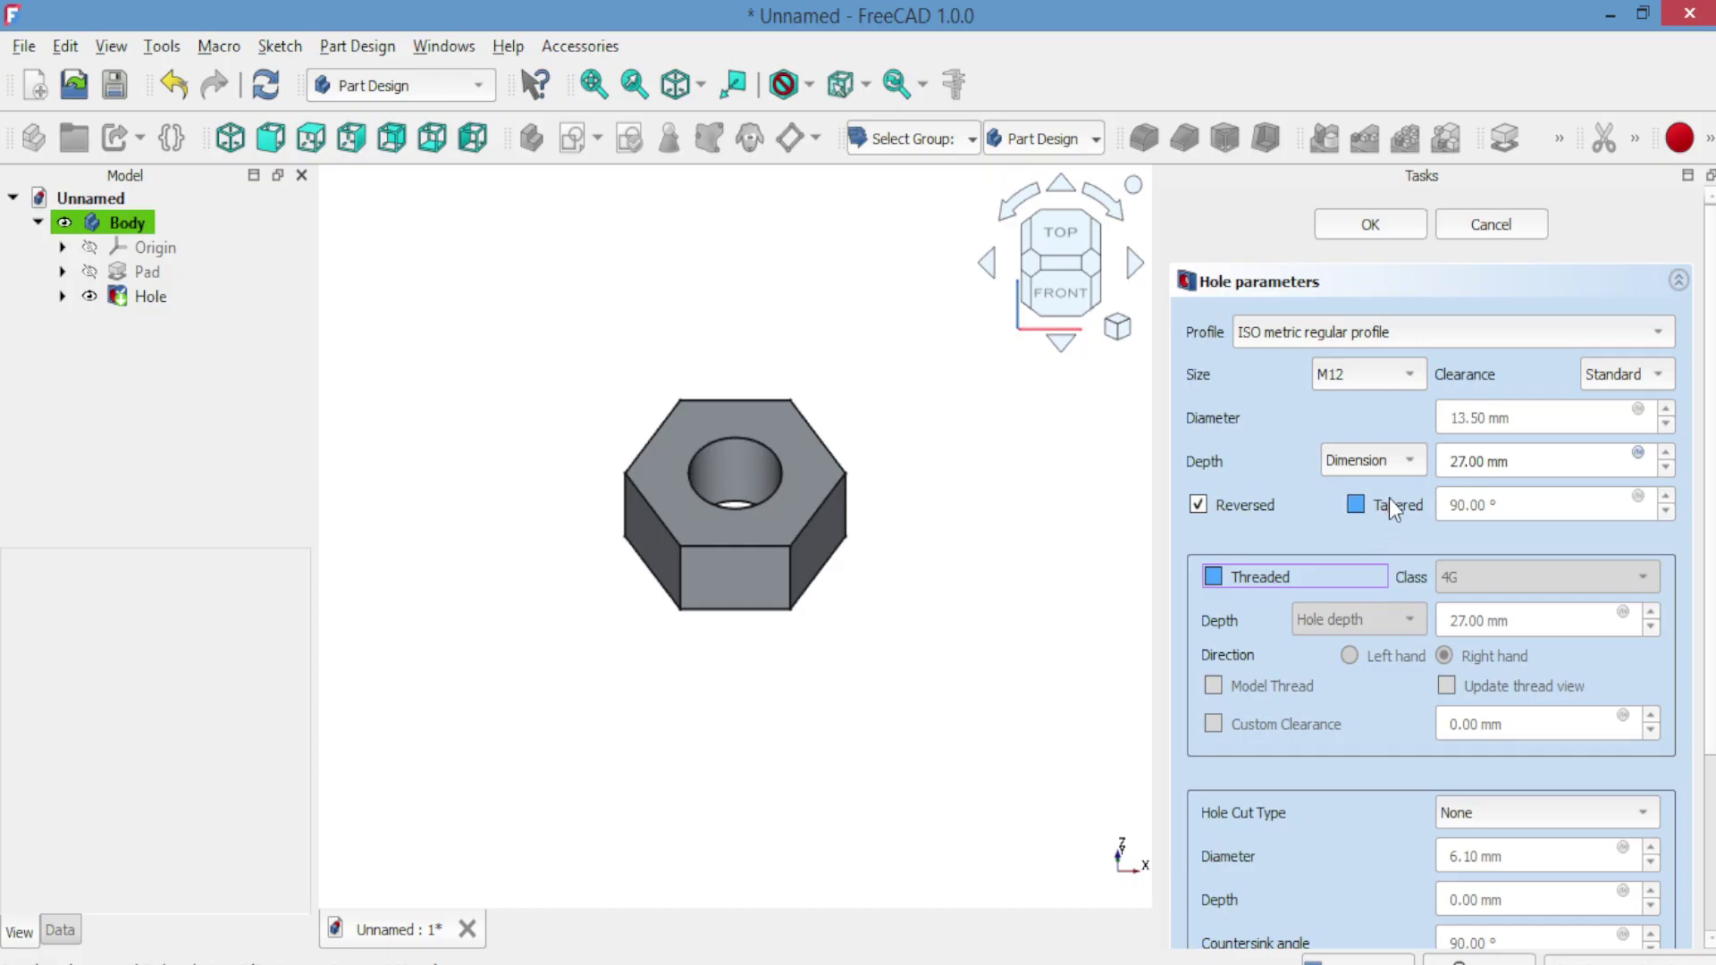
Make the M12 hole threaded with class 4G, model the thread with an updated thread view, and accept the hole.
click(1214, 578)
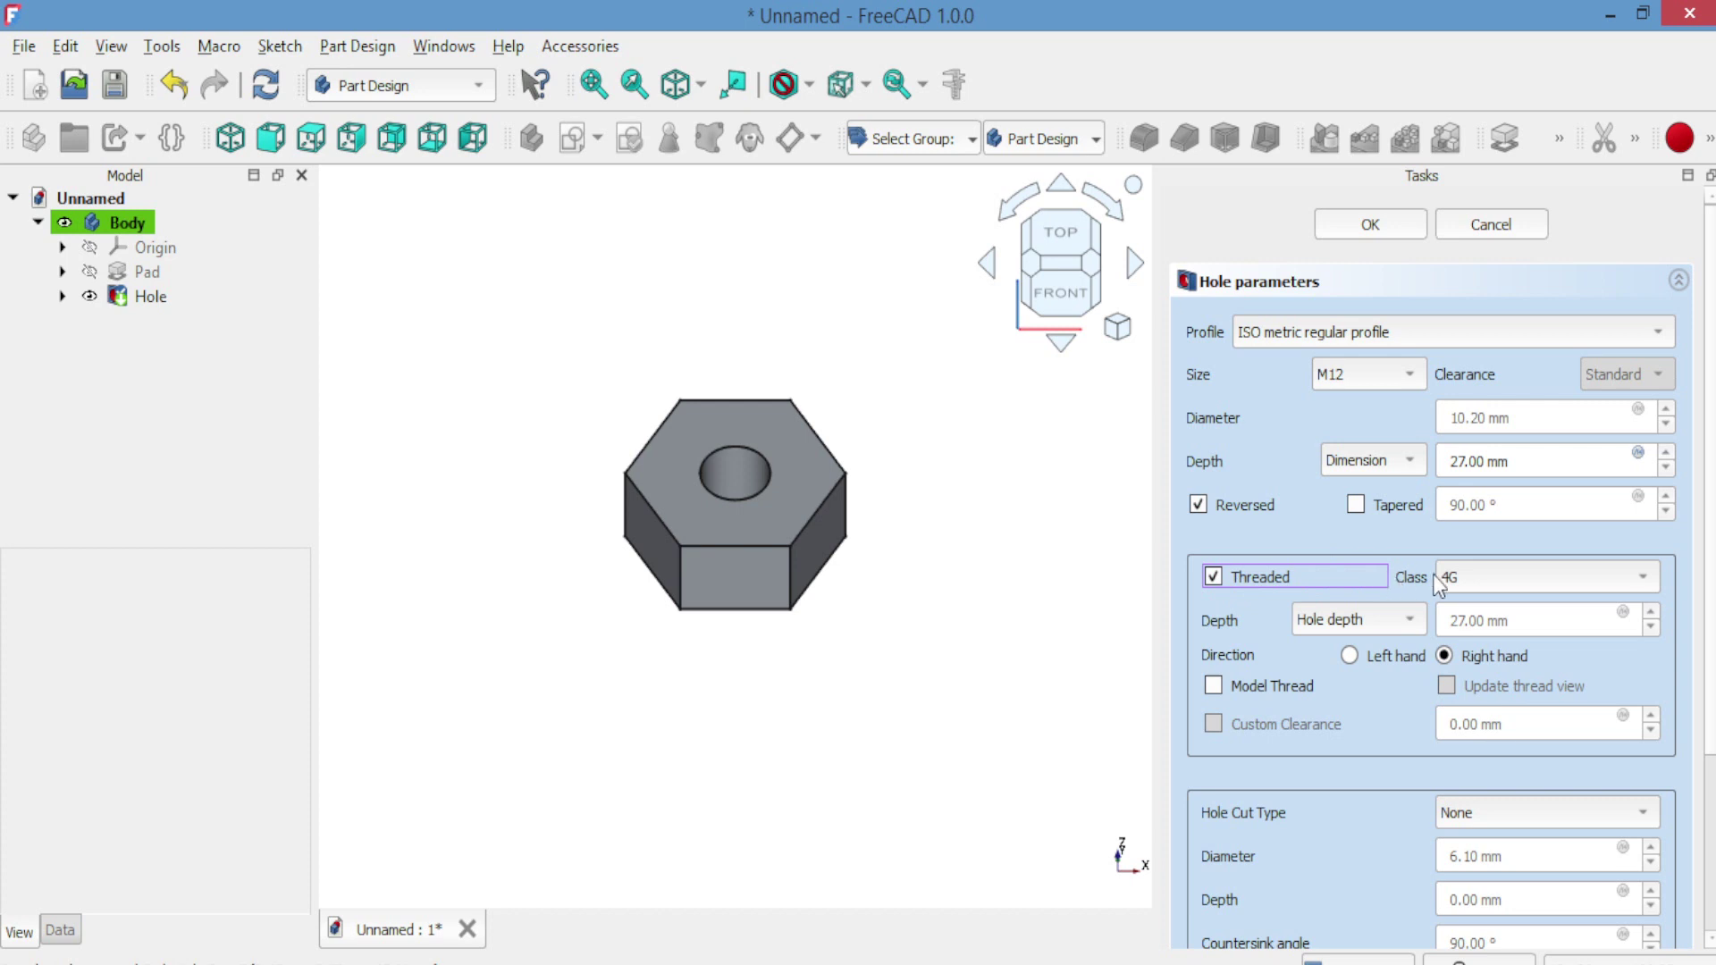
click(1488, 577)
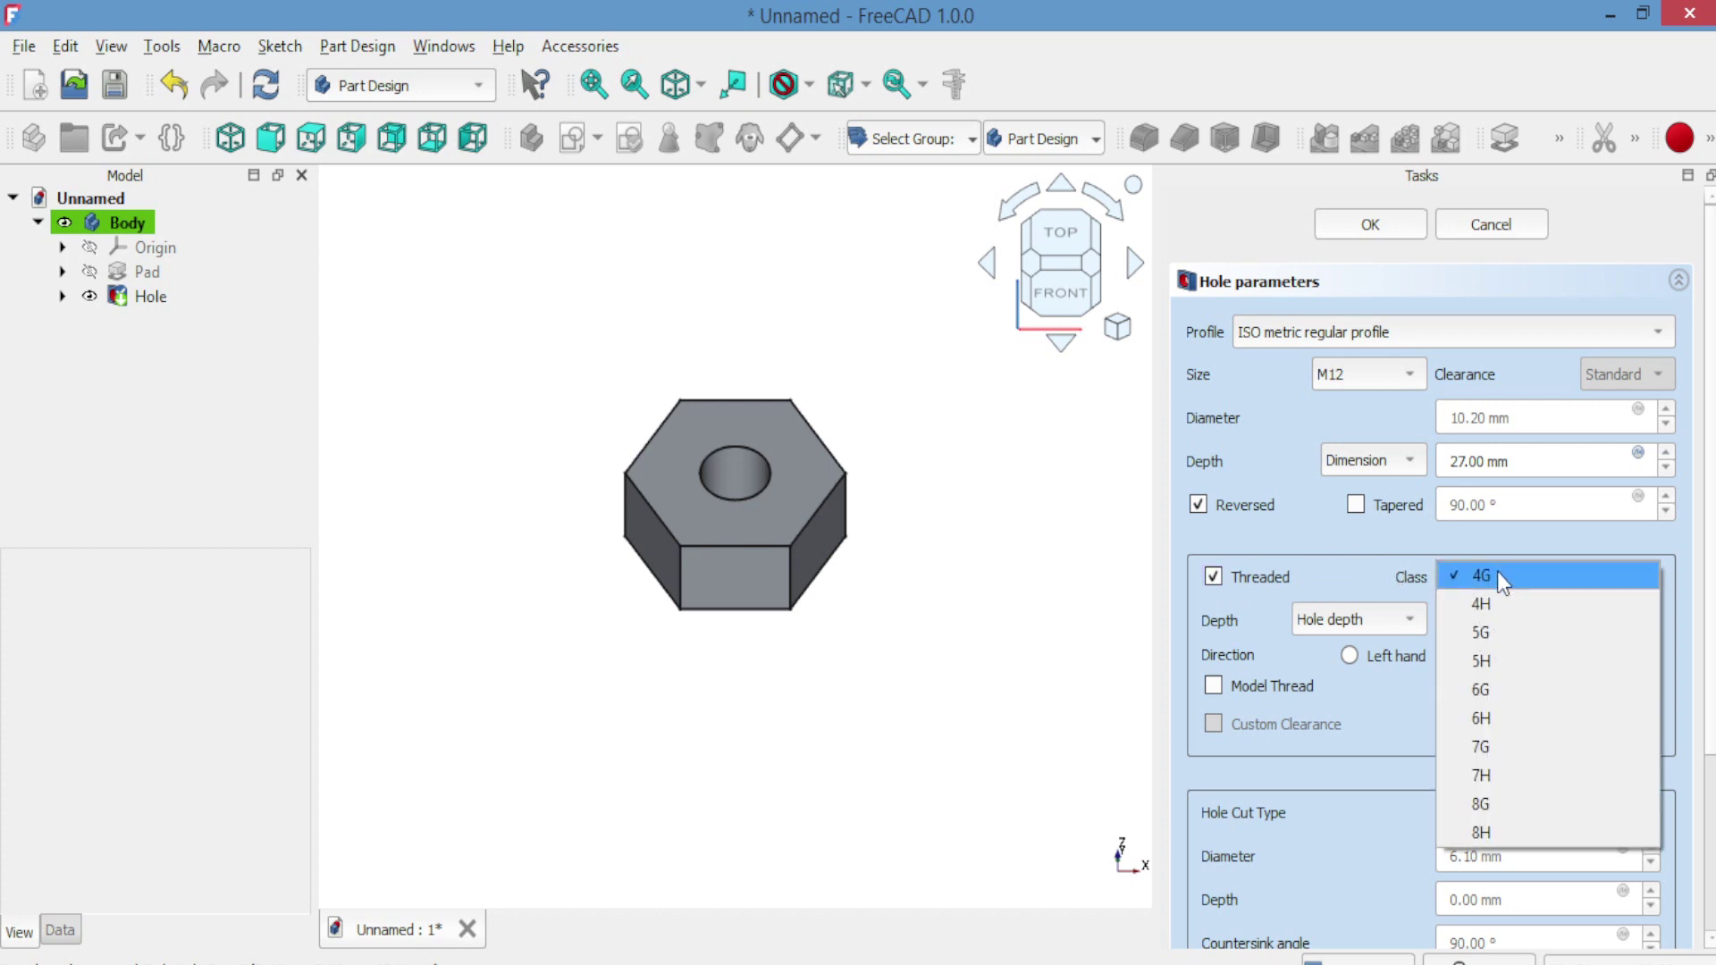
click(1498, 574)
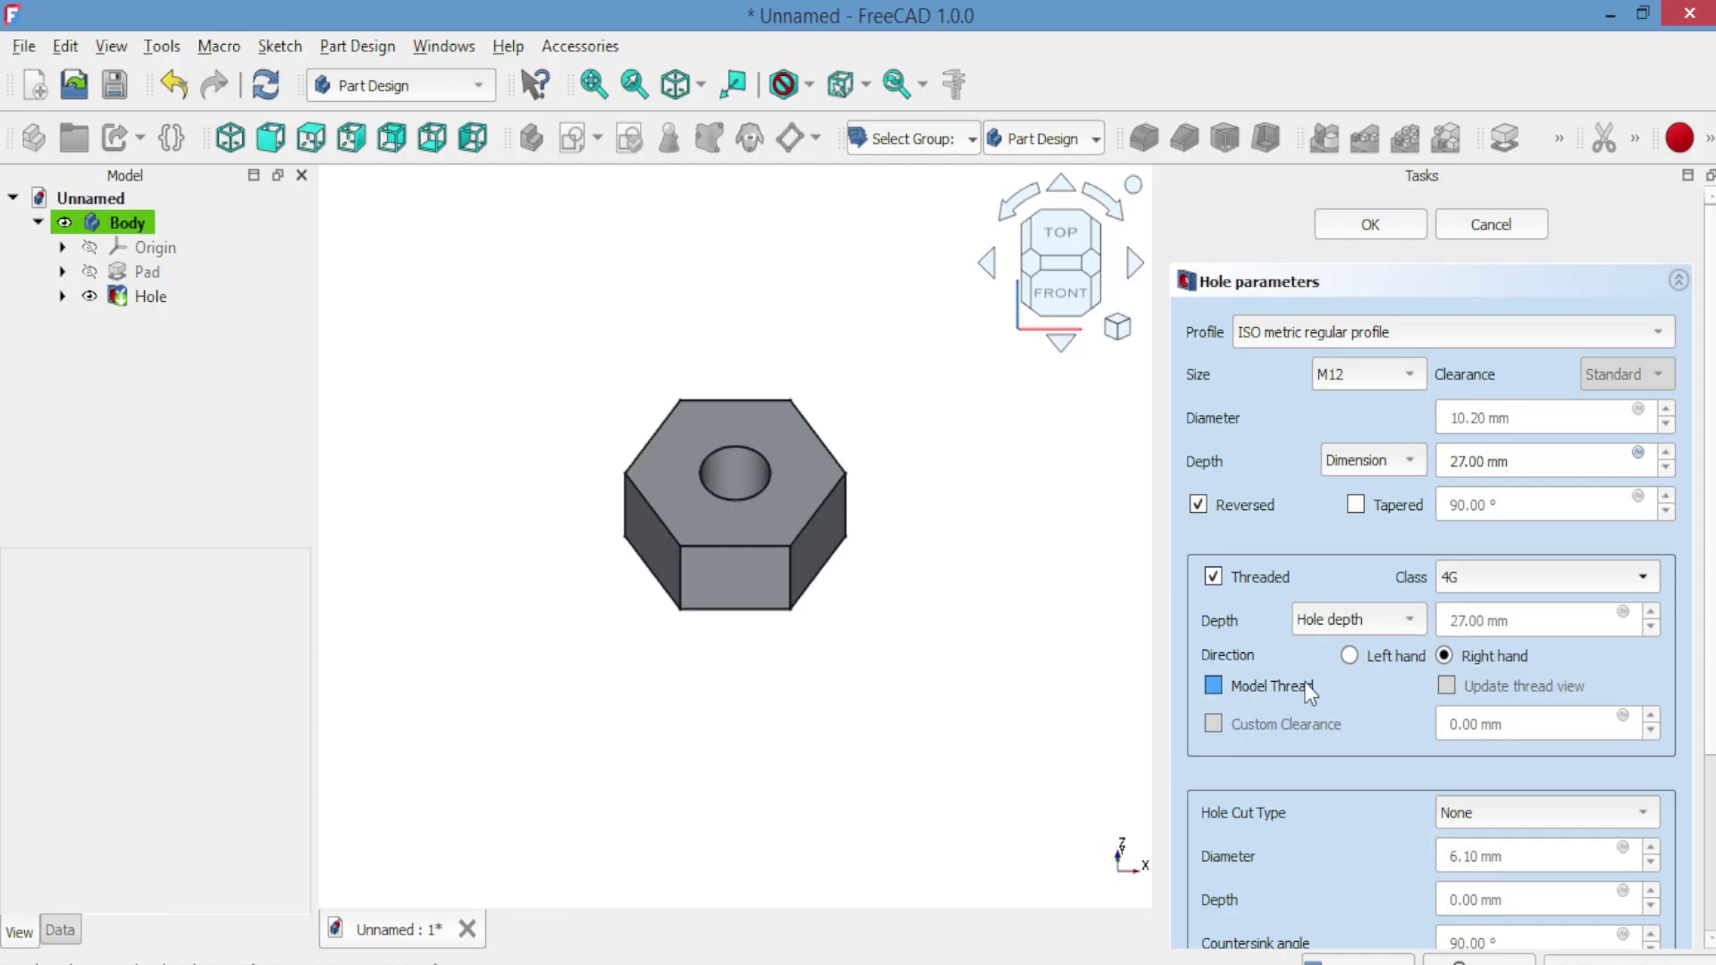
click(1213, 685)
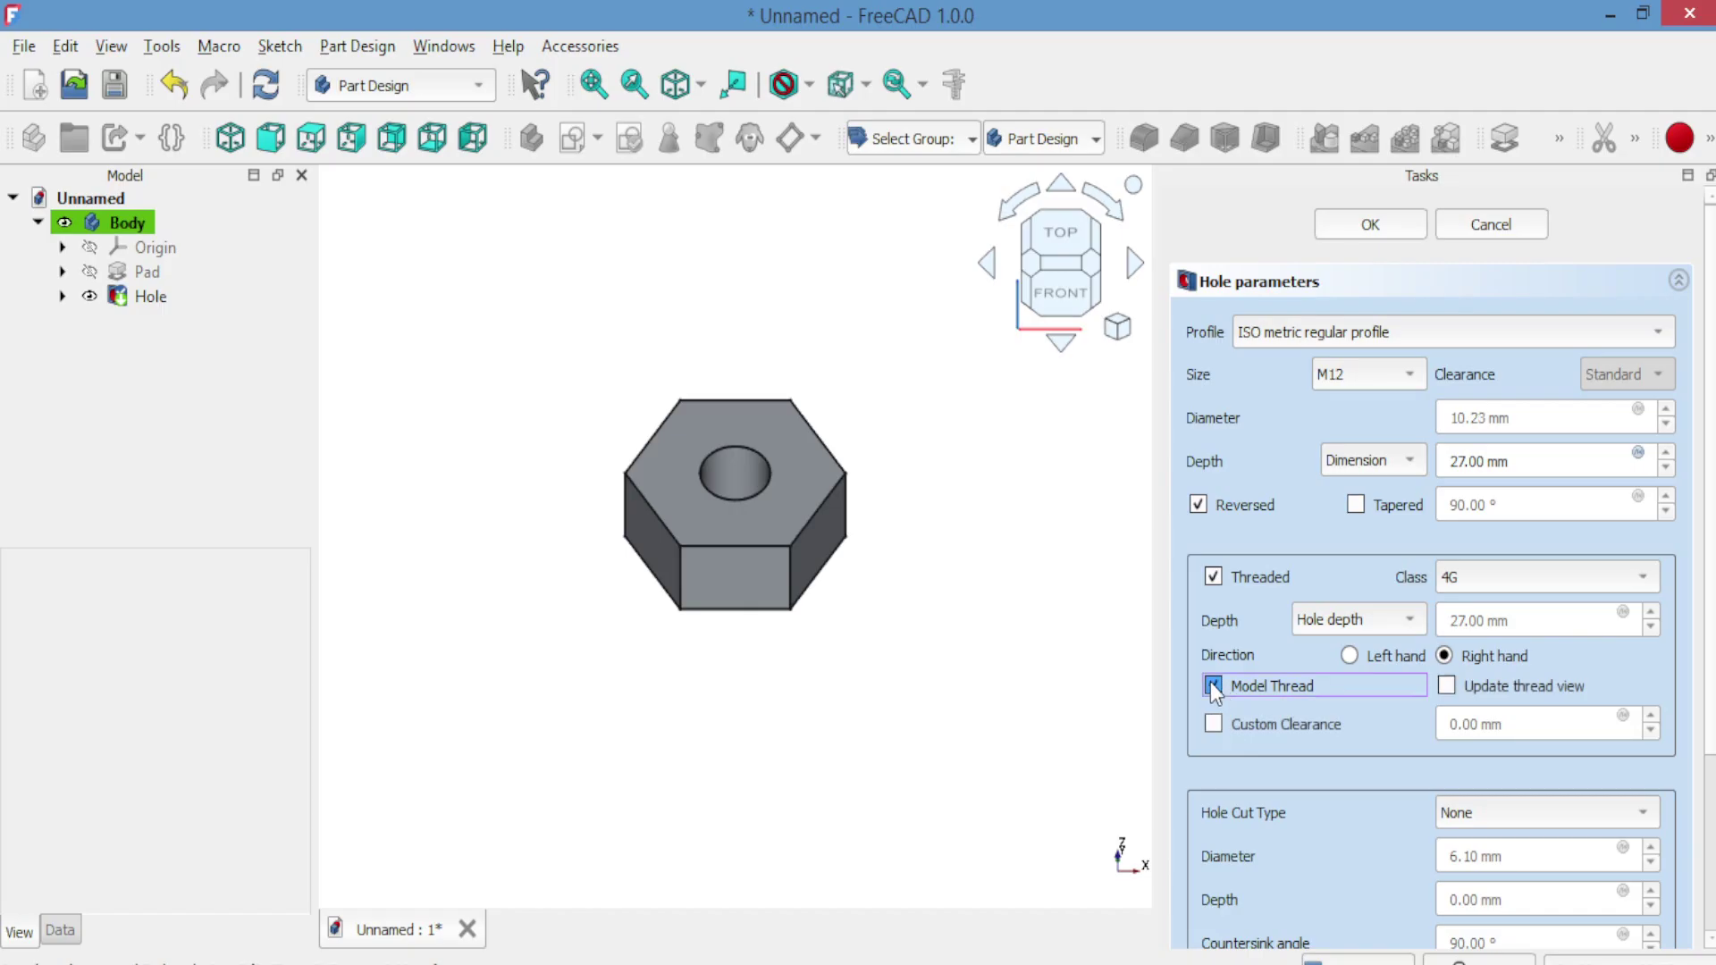
click(1446, 687)
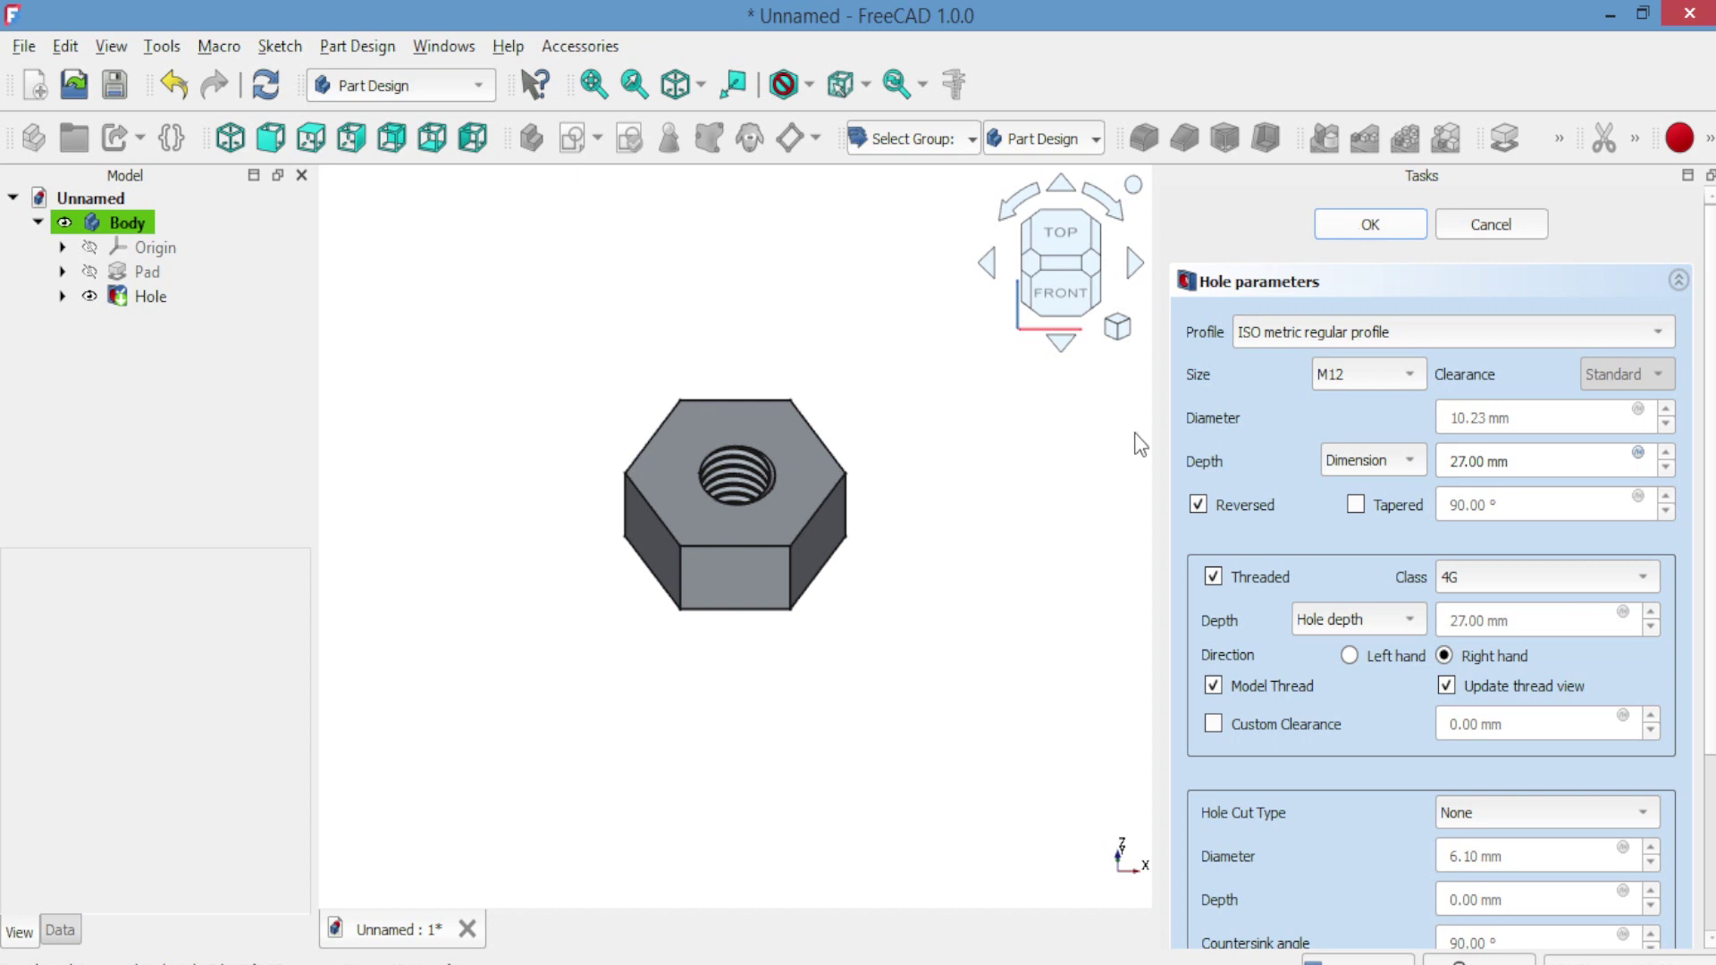
click(1410, 231)
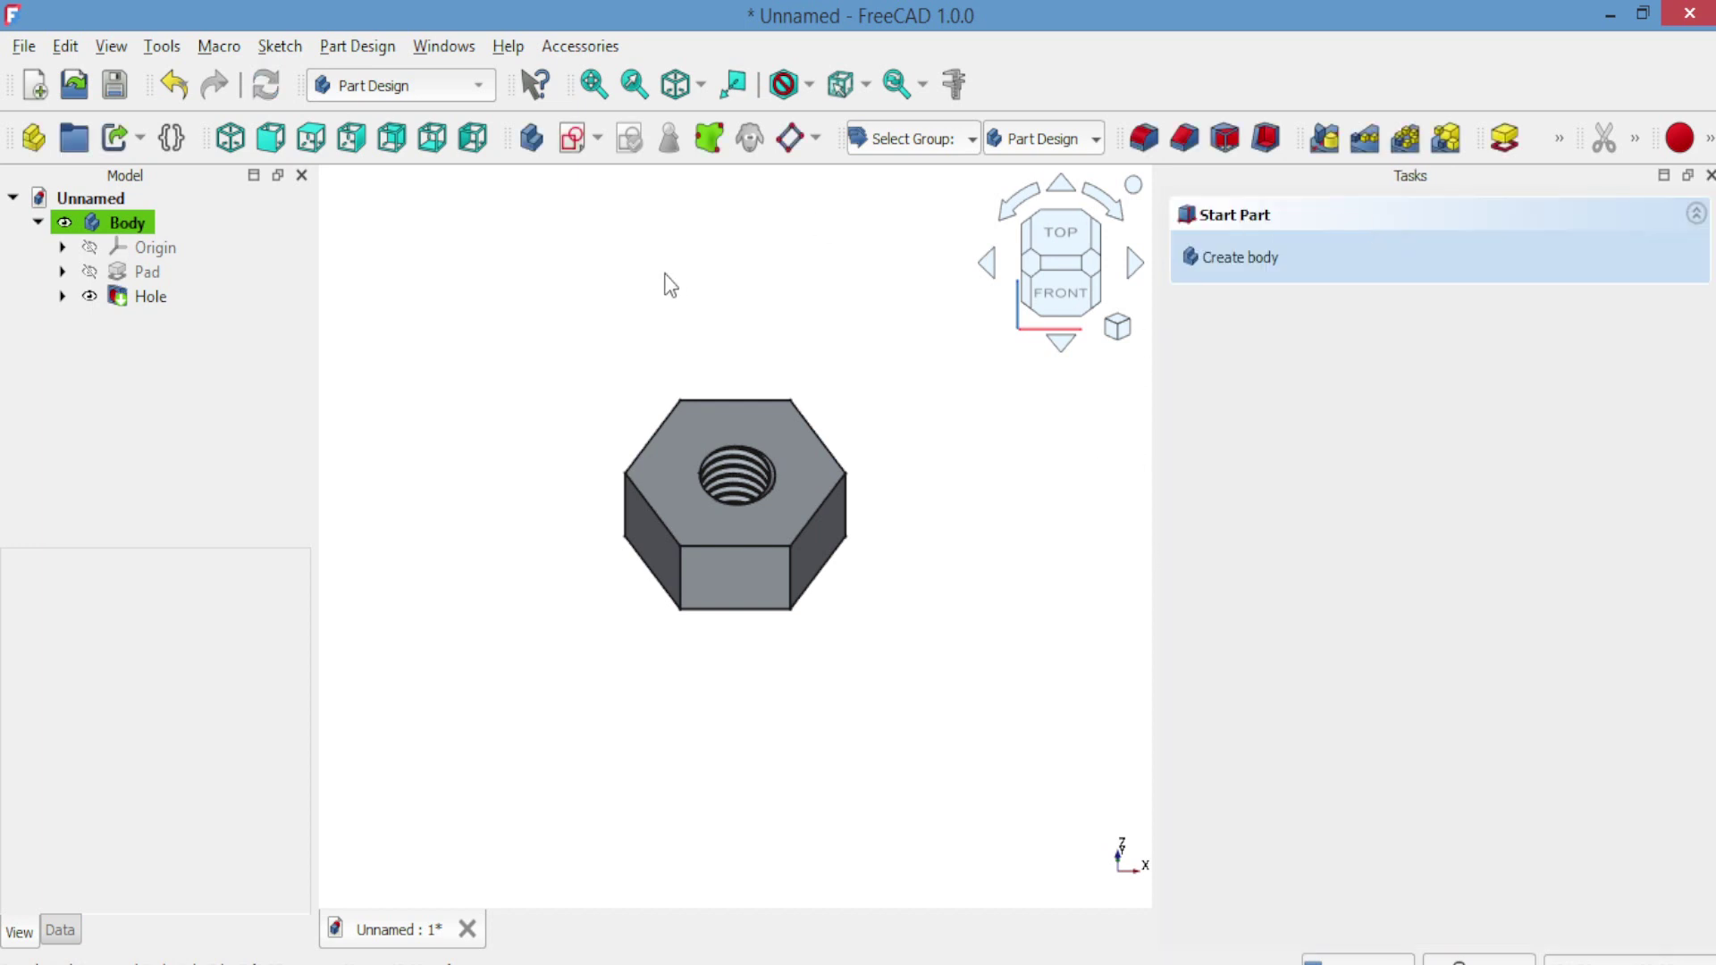
Switch to the Part workbench and create a plane primitive 14 mm long and 14 mm wide.
click(141, 225)
click(116, 230)
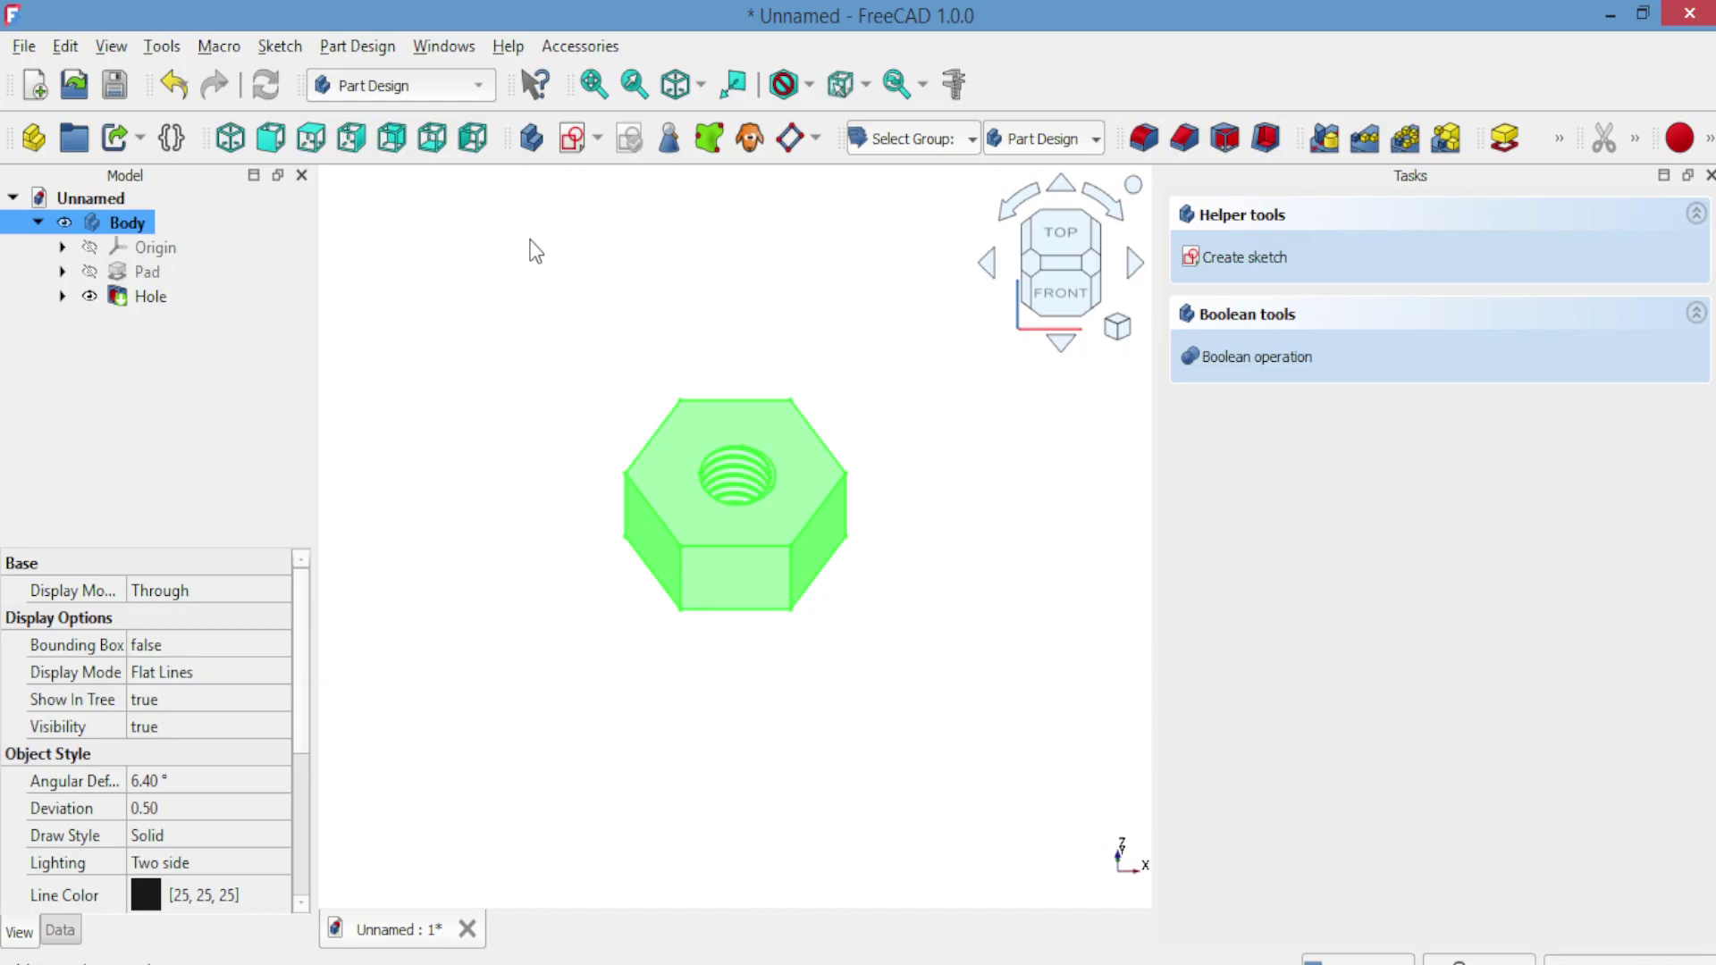
click(463, 86)
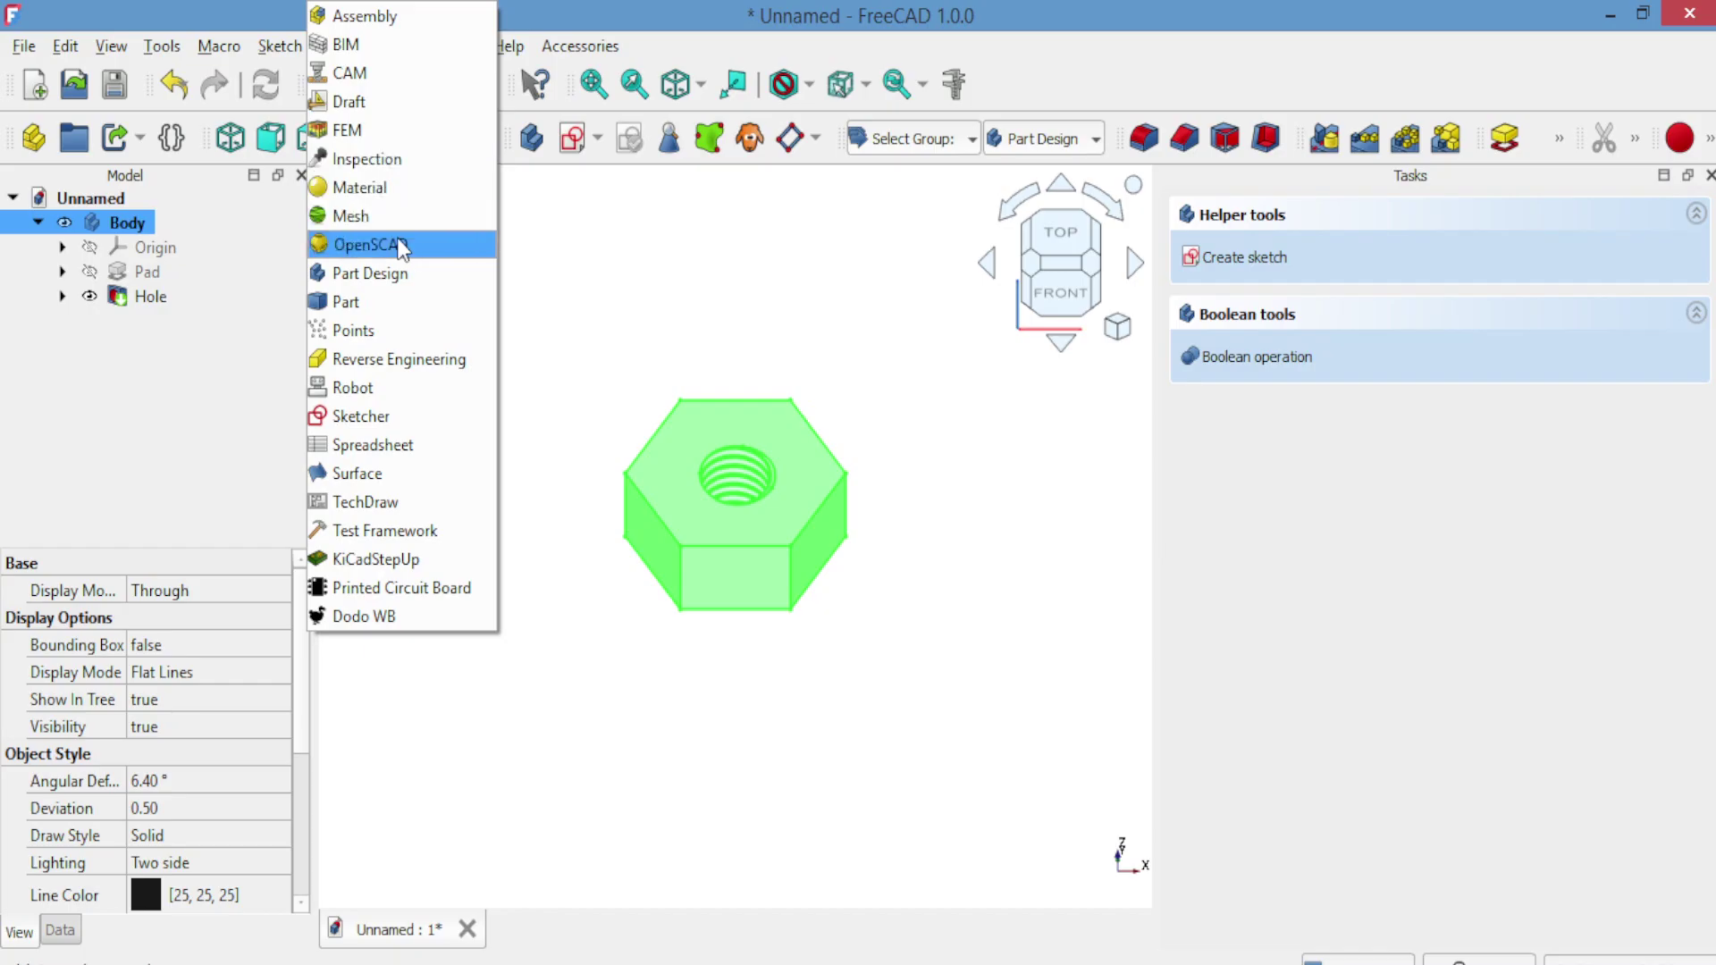
click(378, 295)
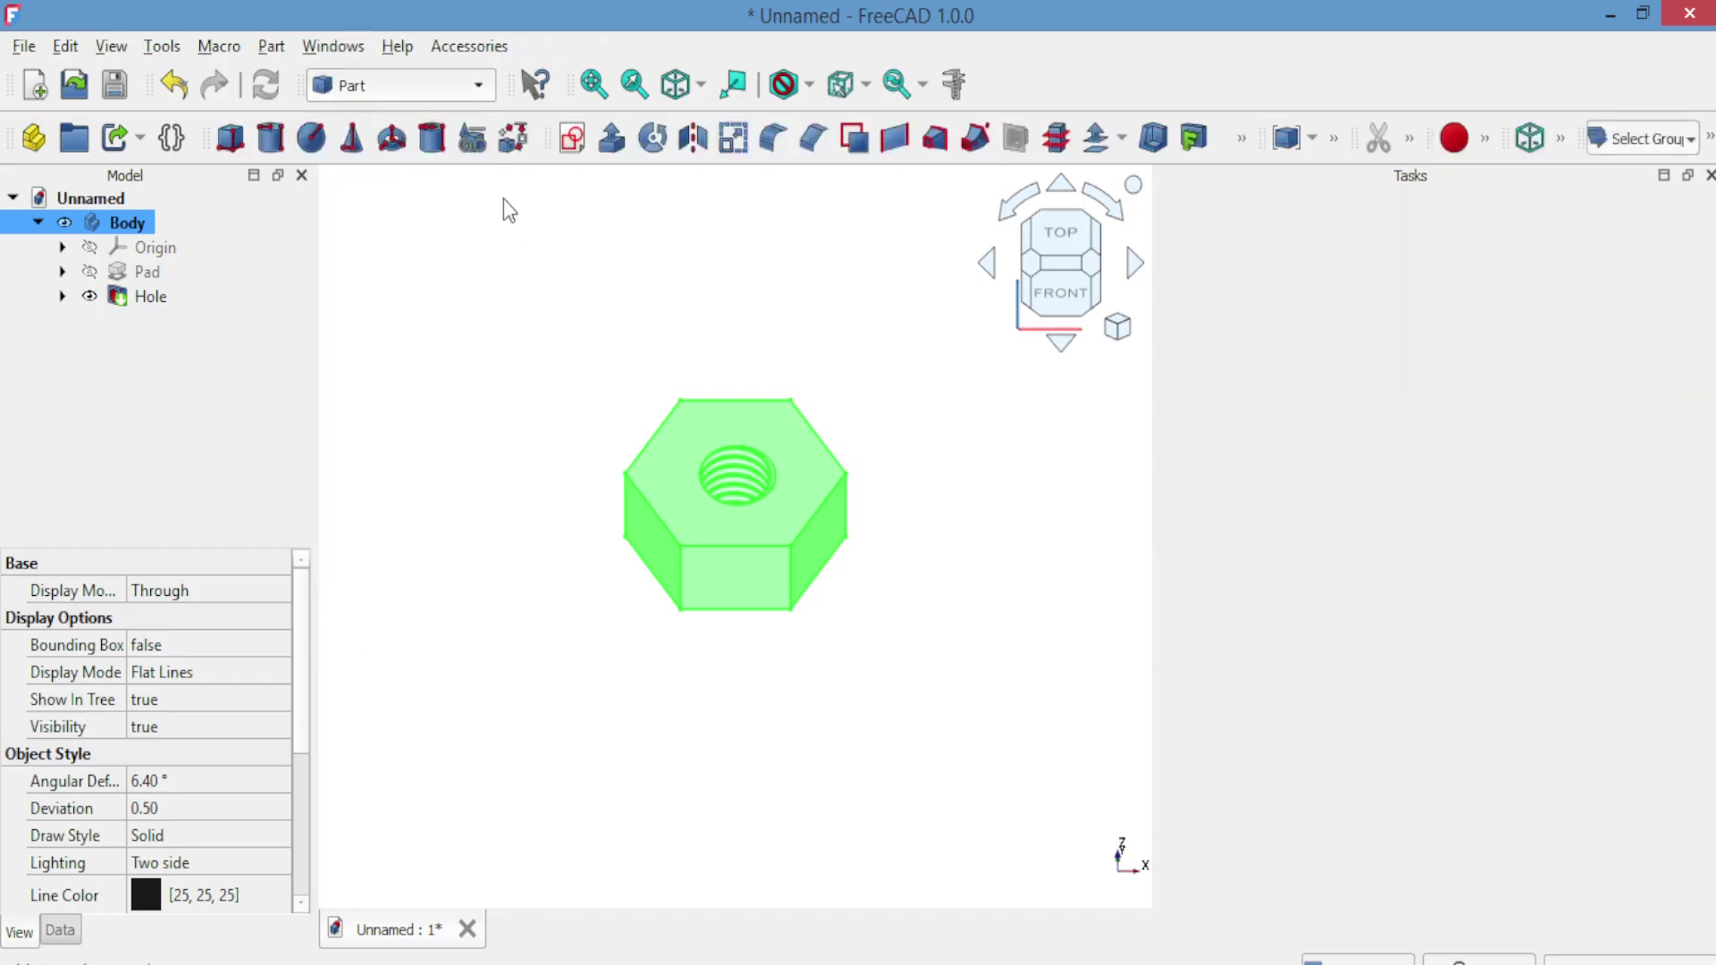
click(471, 137)
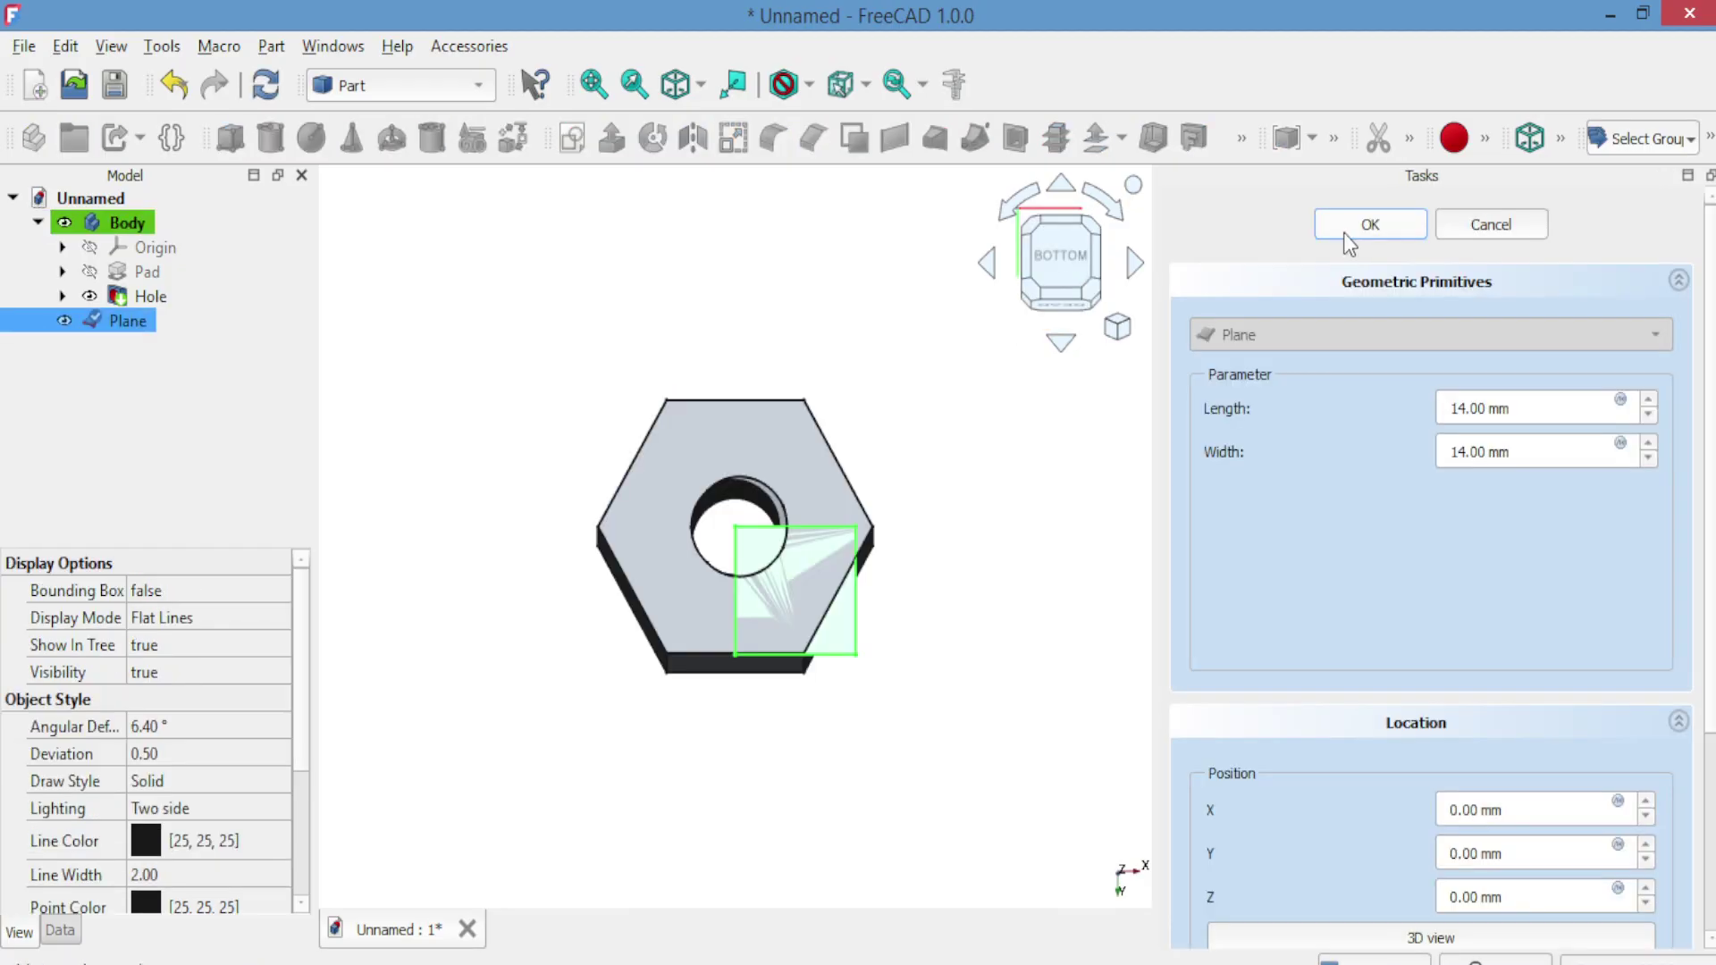
click(1352, 226)
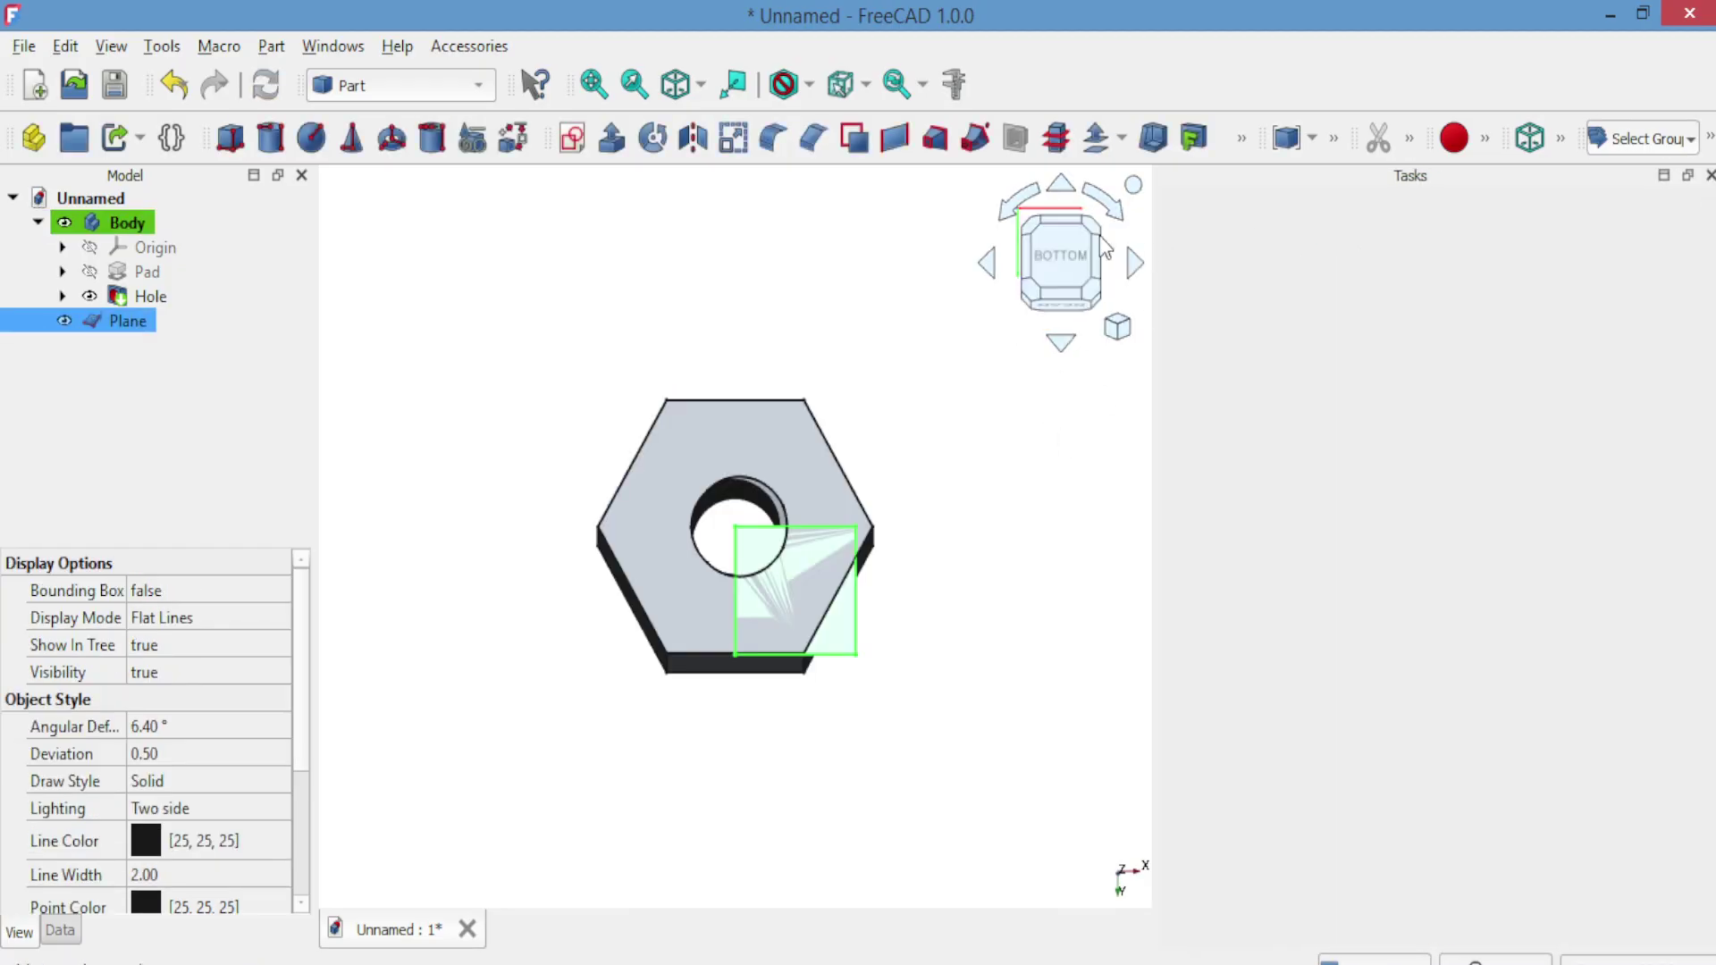
Transform the plane by tilting it about 45° and moving it across the nut's upper corner on the positive X side.
click(1061, 342)
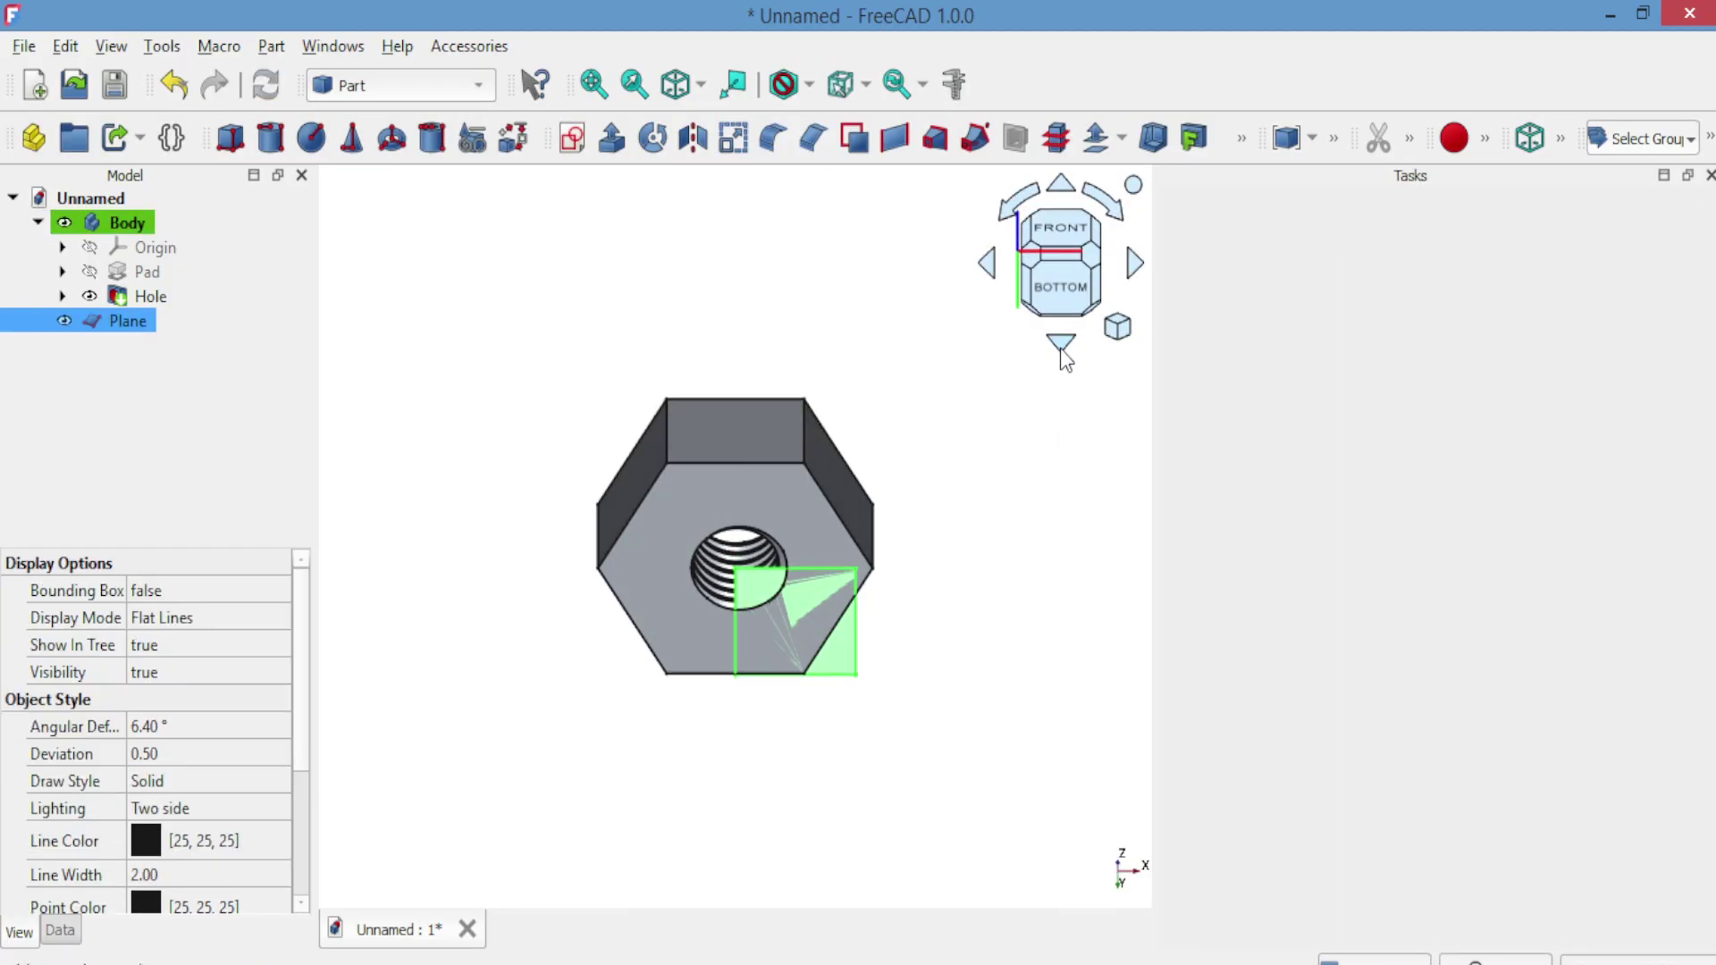
click(1061, 347)
click(1061, 347)
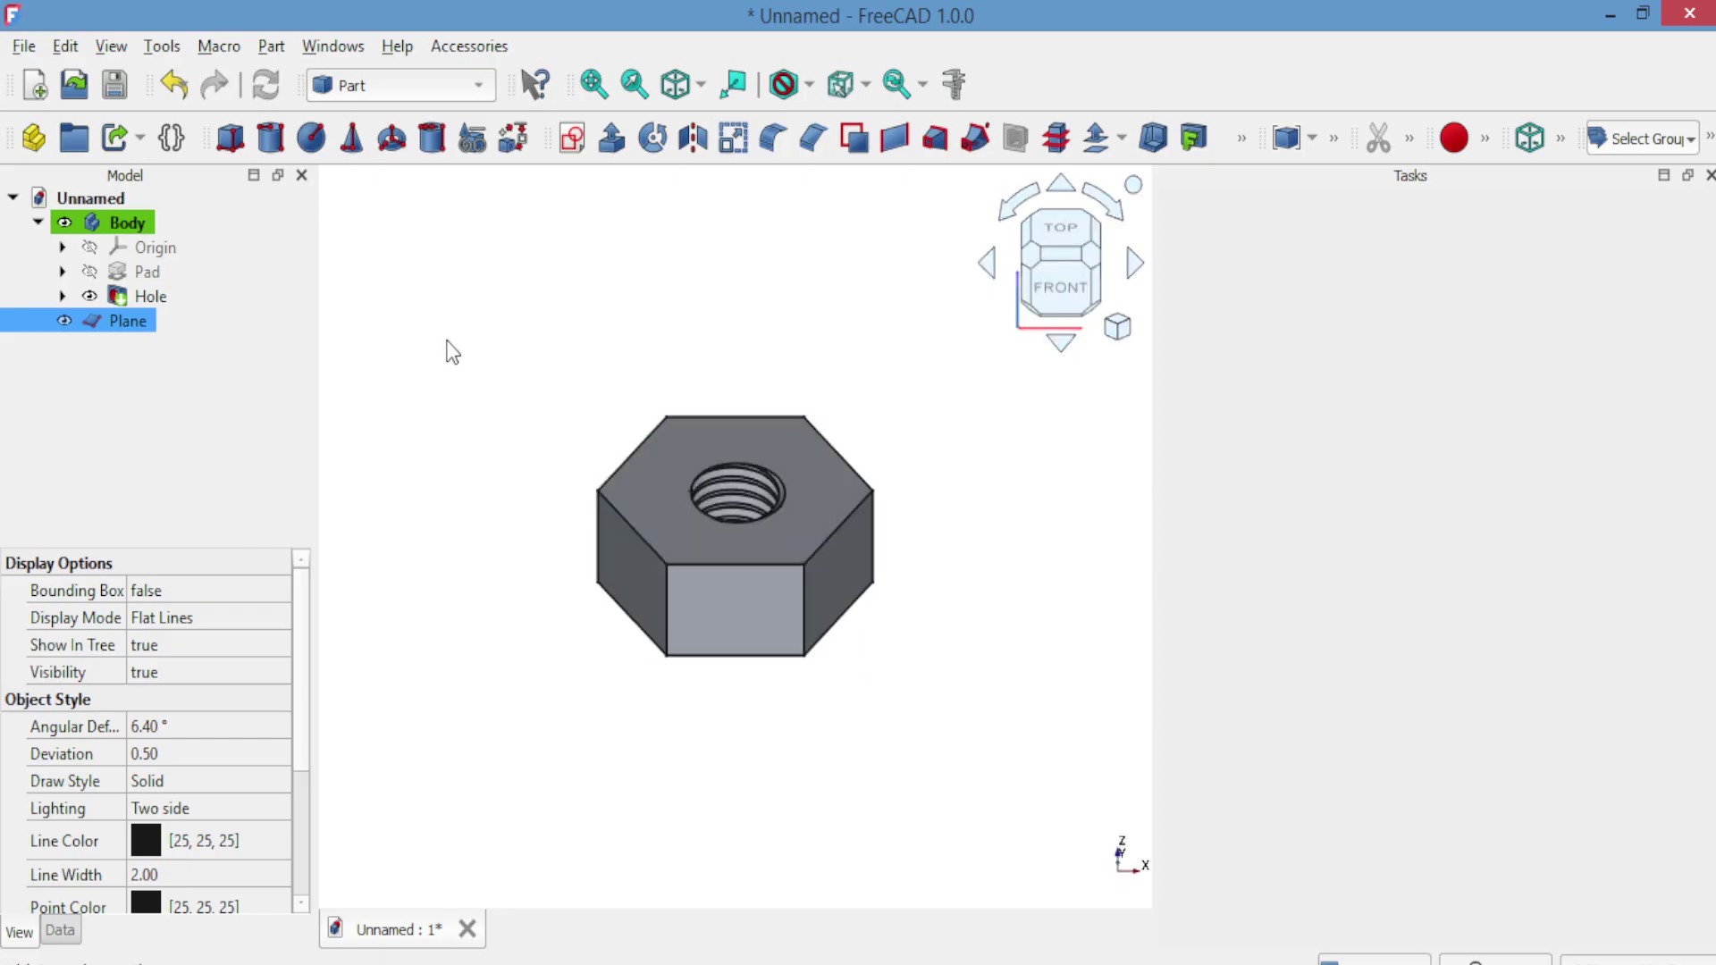
right_click(383, 367)
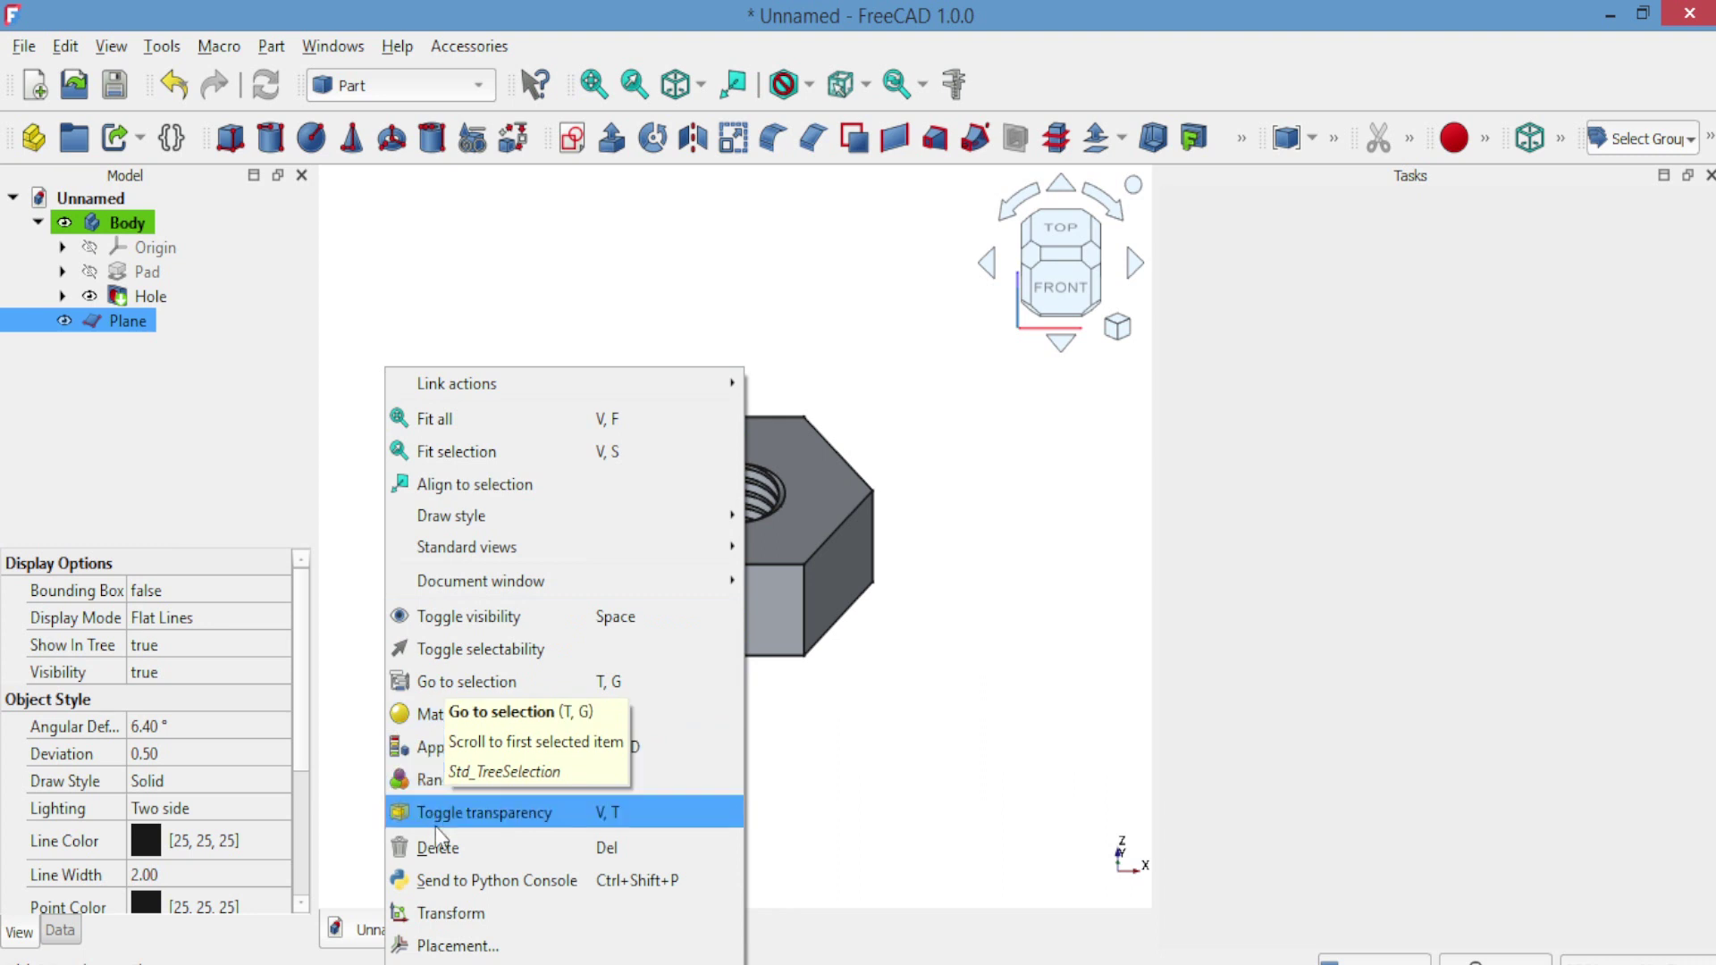
click(442, 913)
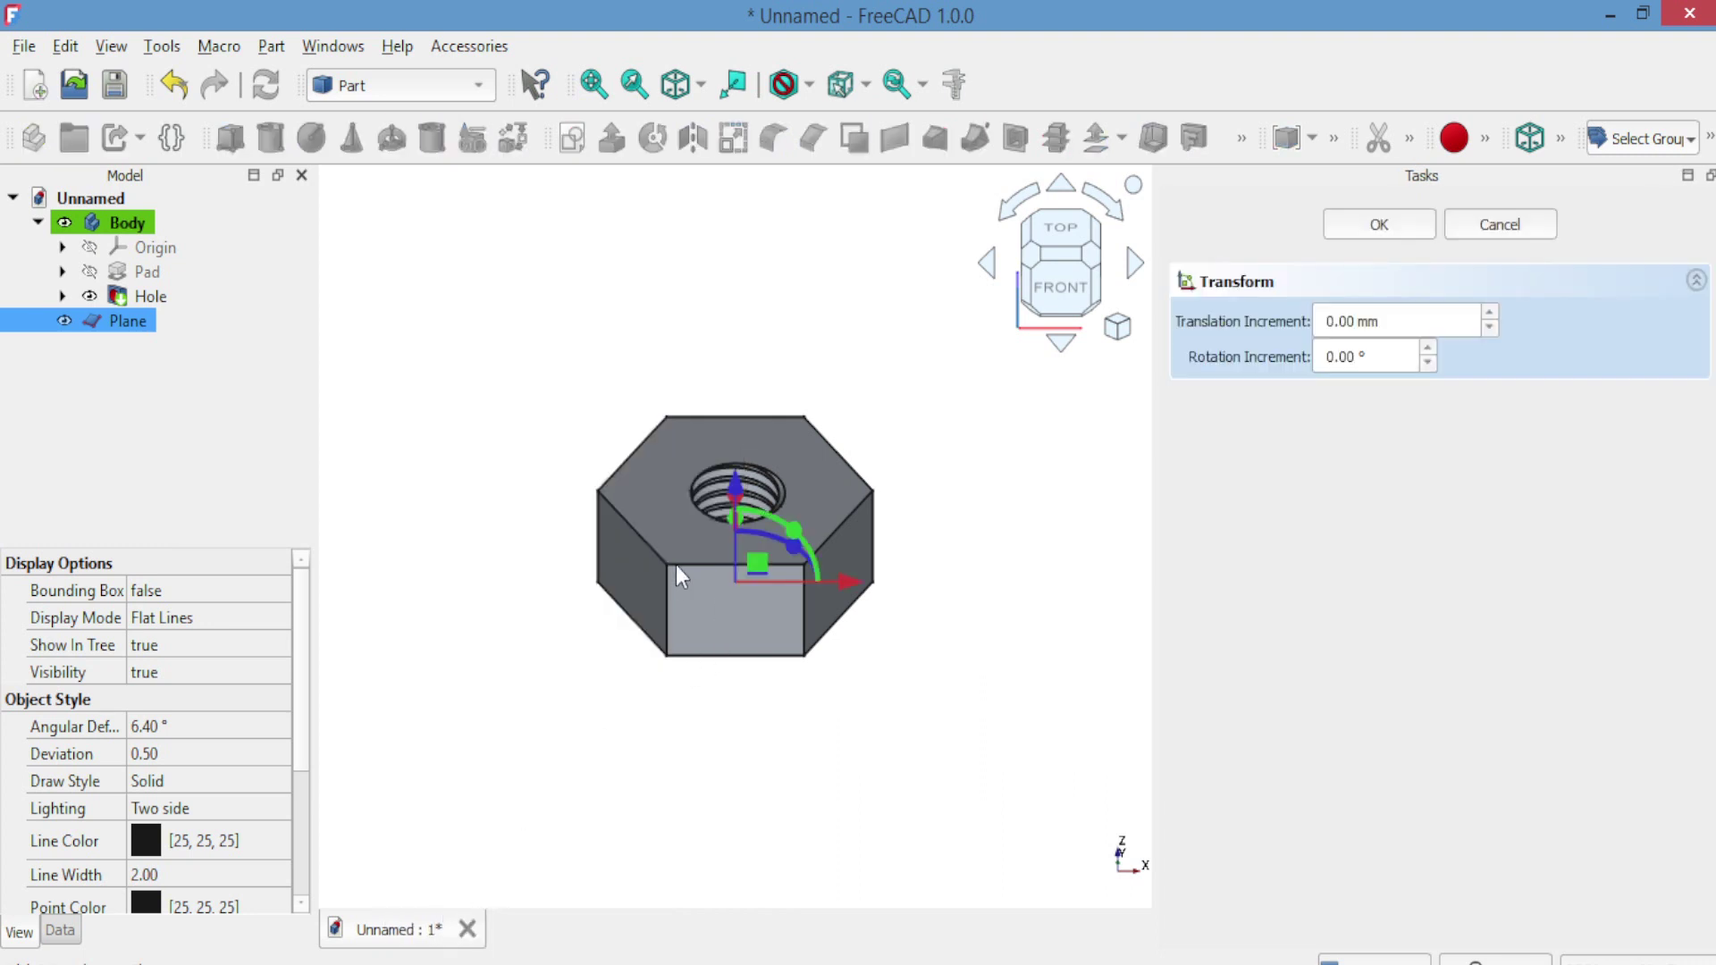
key(1)
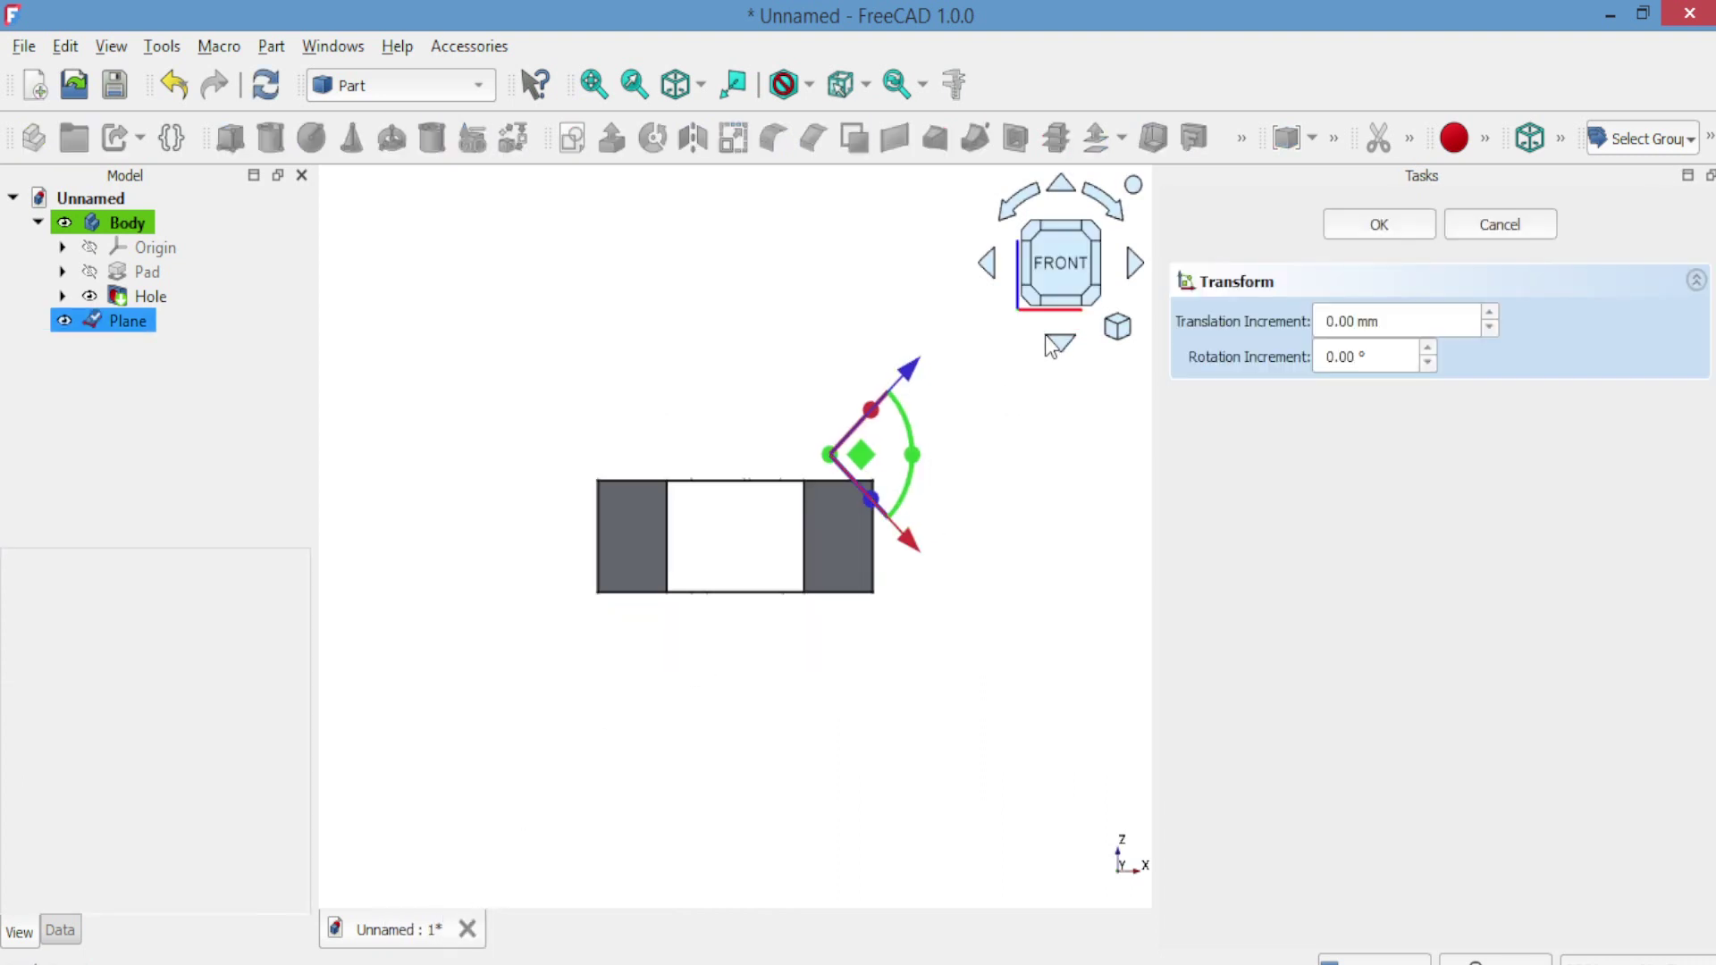
click(1060, 347)
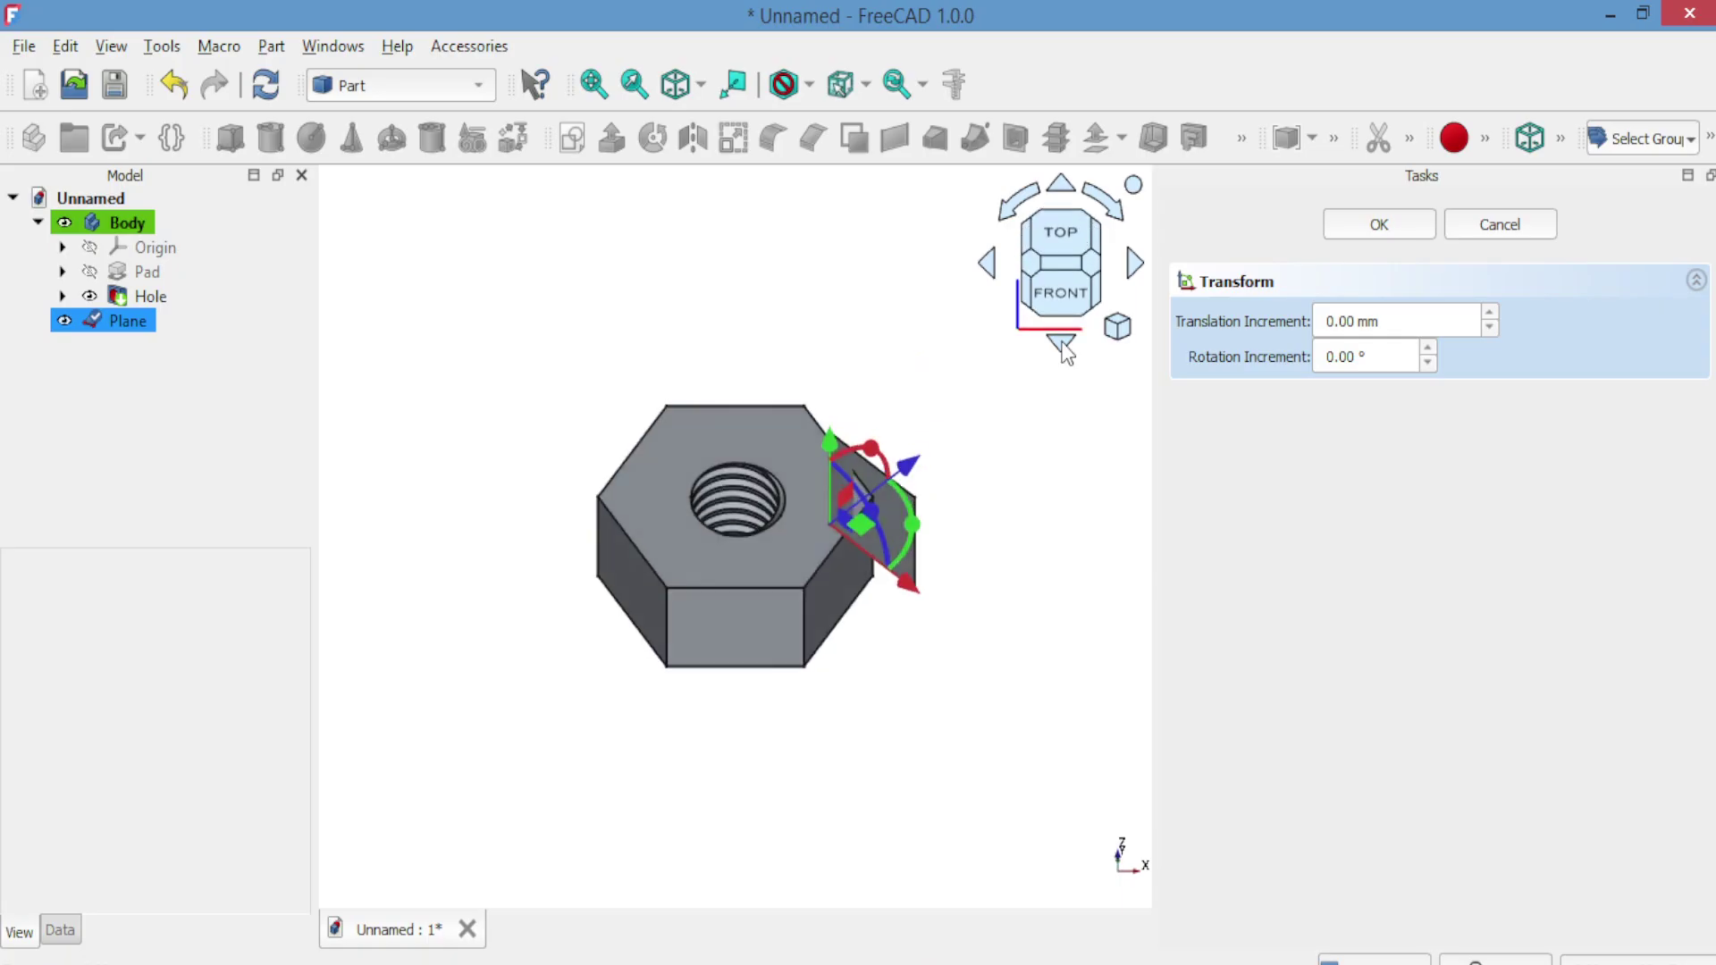
click(1062, 347)
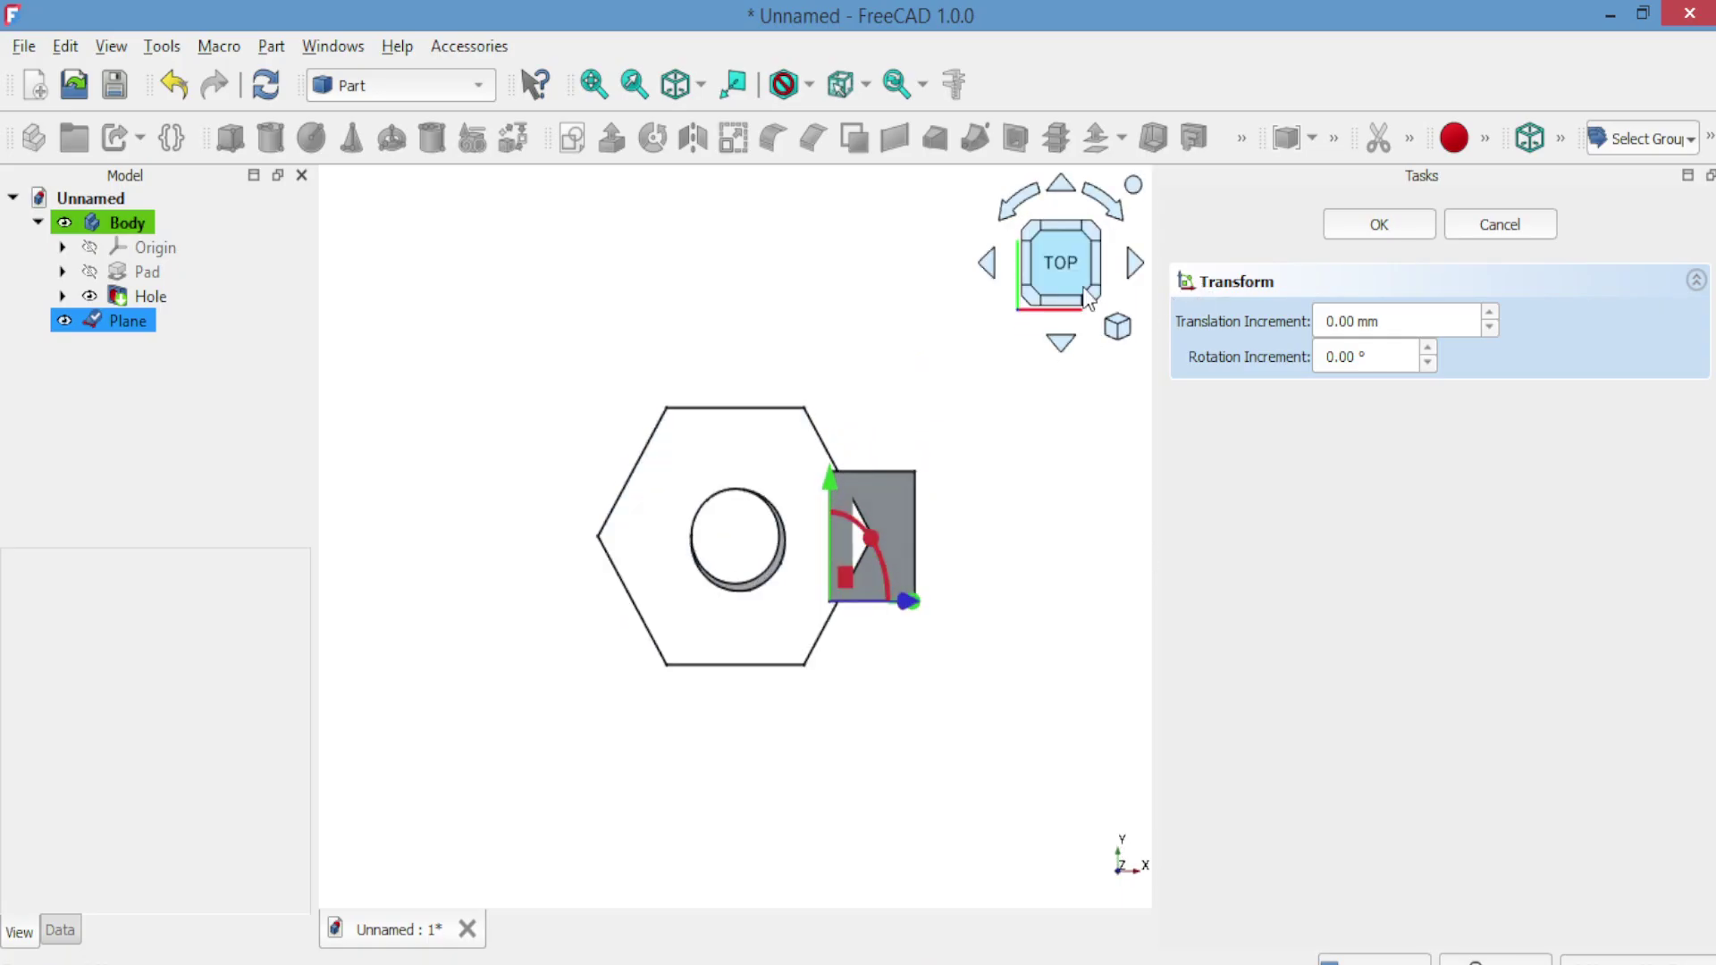
scroll(1088, 298, up, 3)
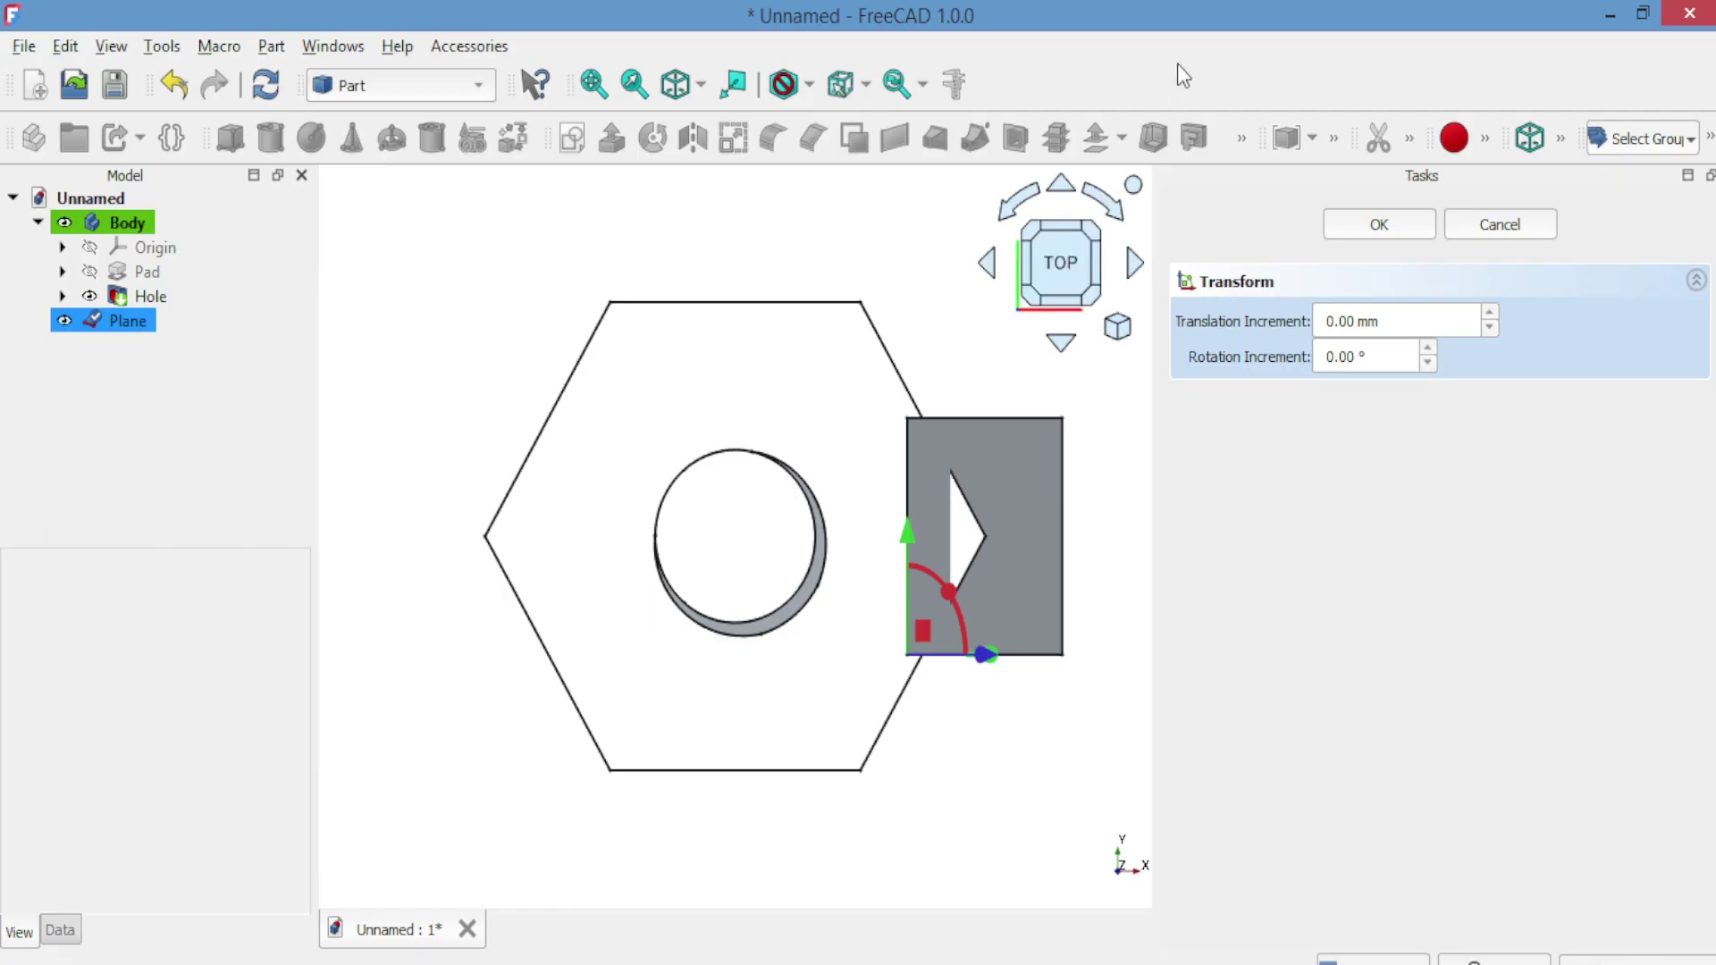
click(1352, 227)
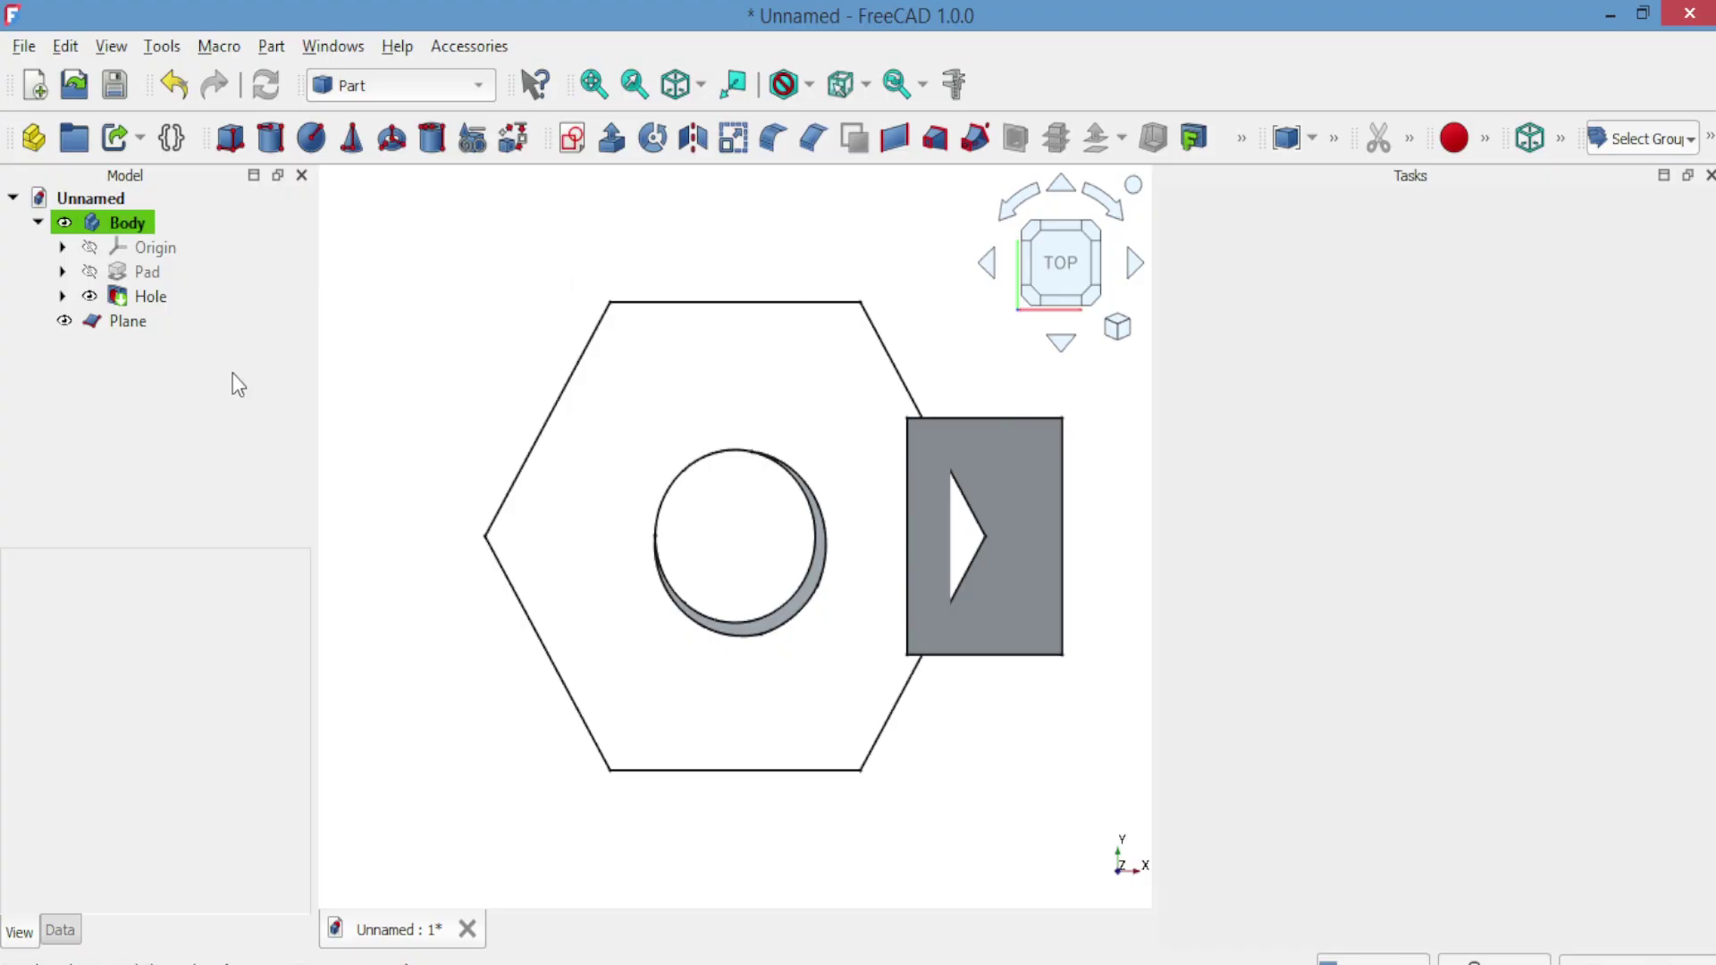
Slice the threaded nut apart with the tilted plane and hide the small cut-off corner piece.
click(128, 324)
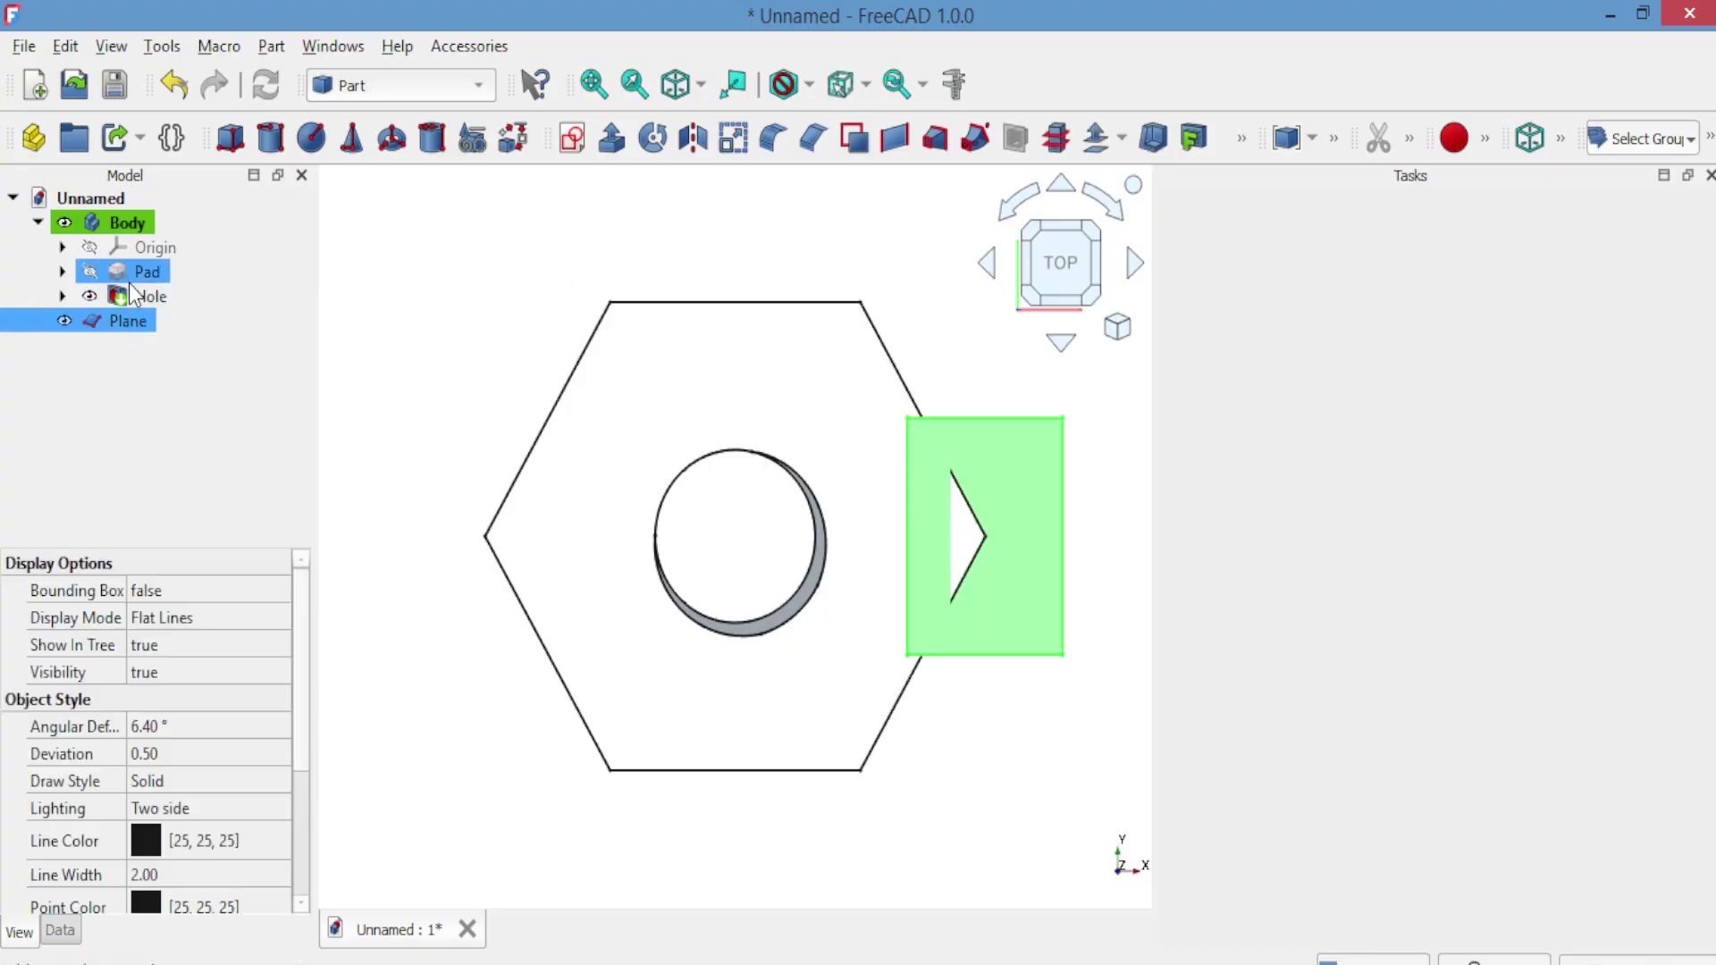
ctrl+click(134, 297)
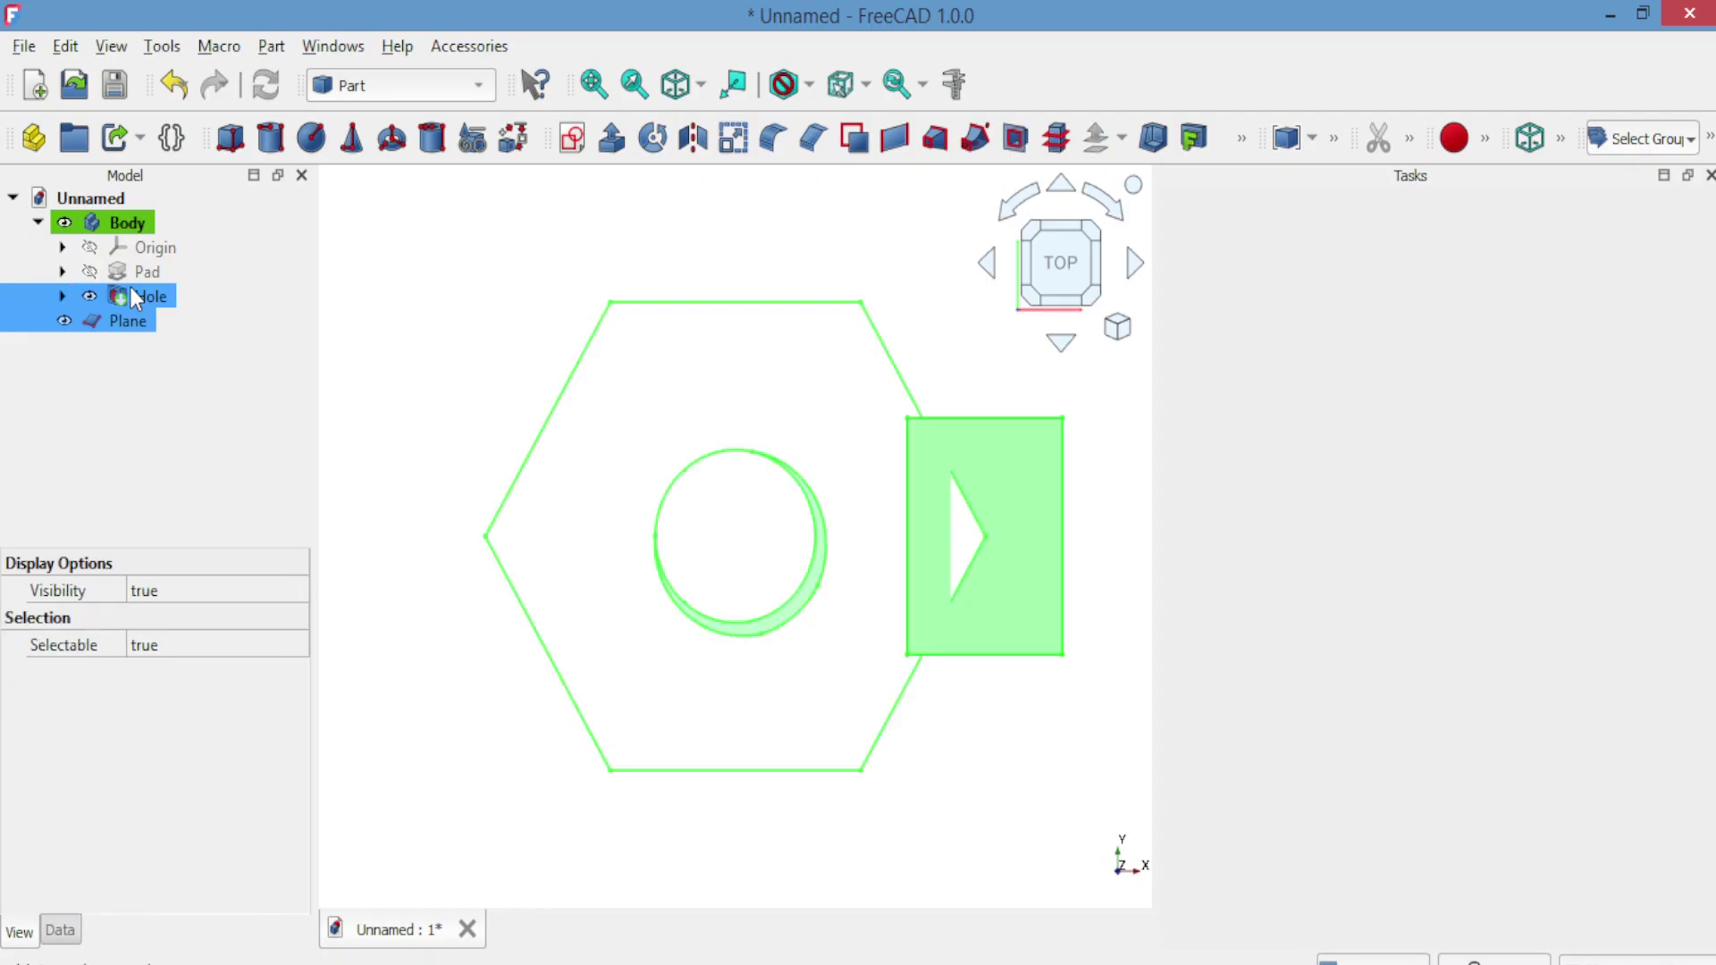
click(270, 46)
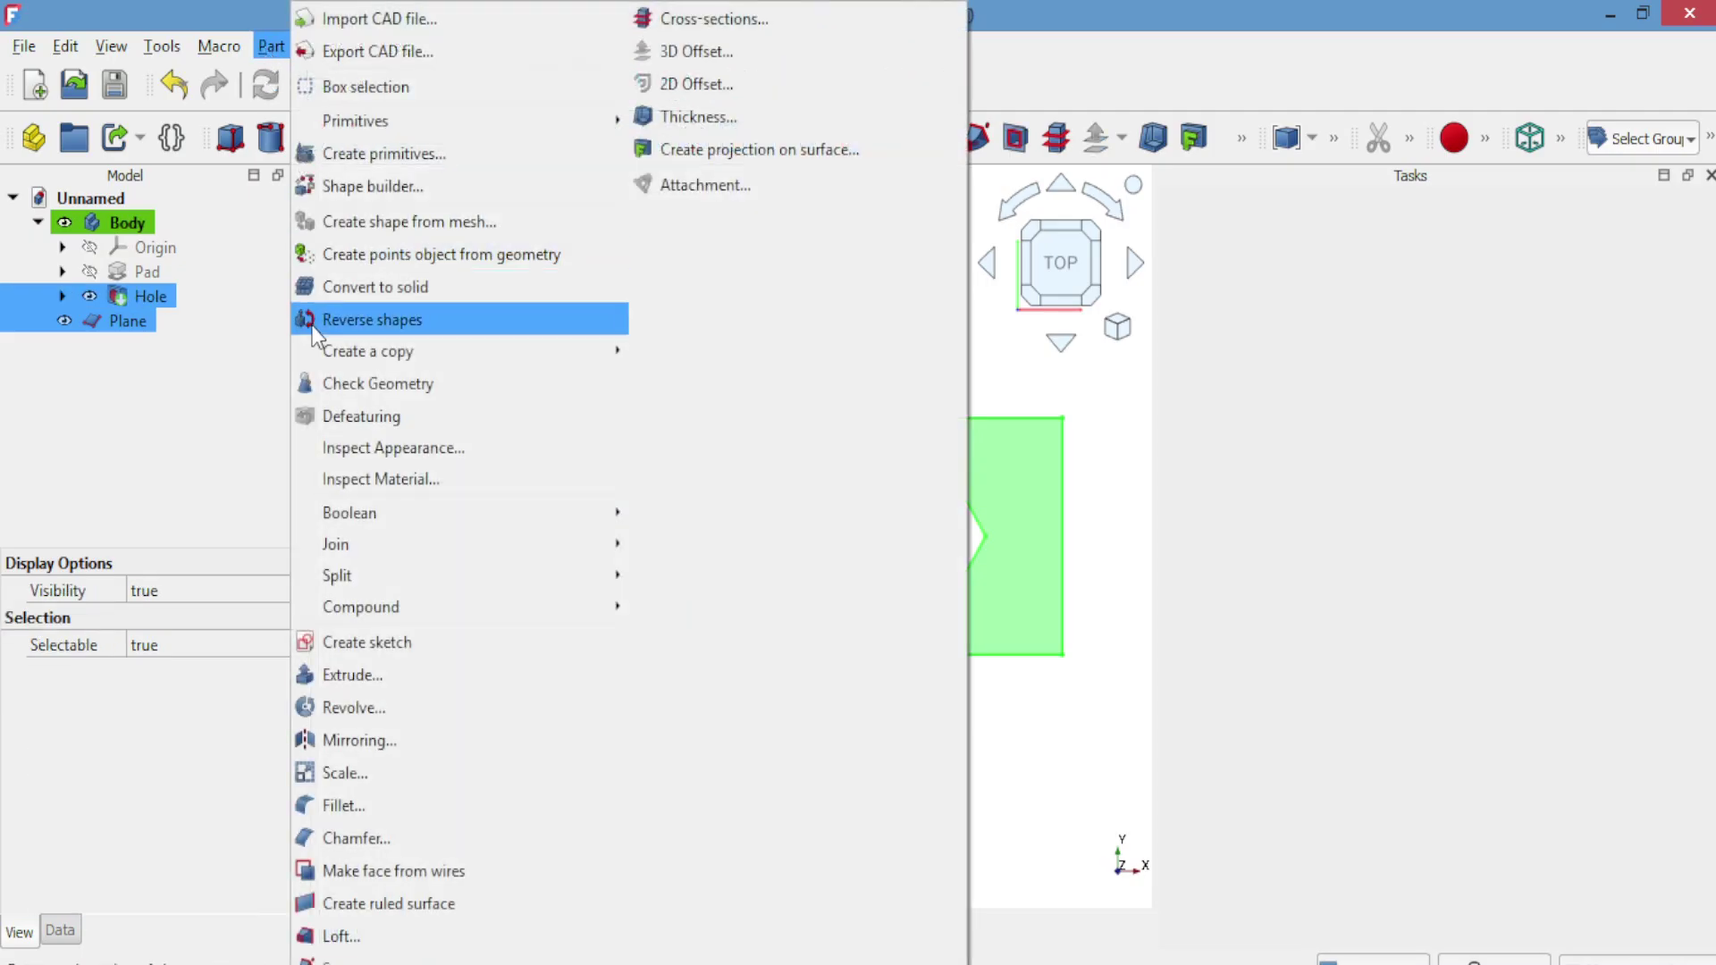
mouse_move(413, 586)
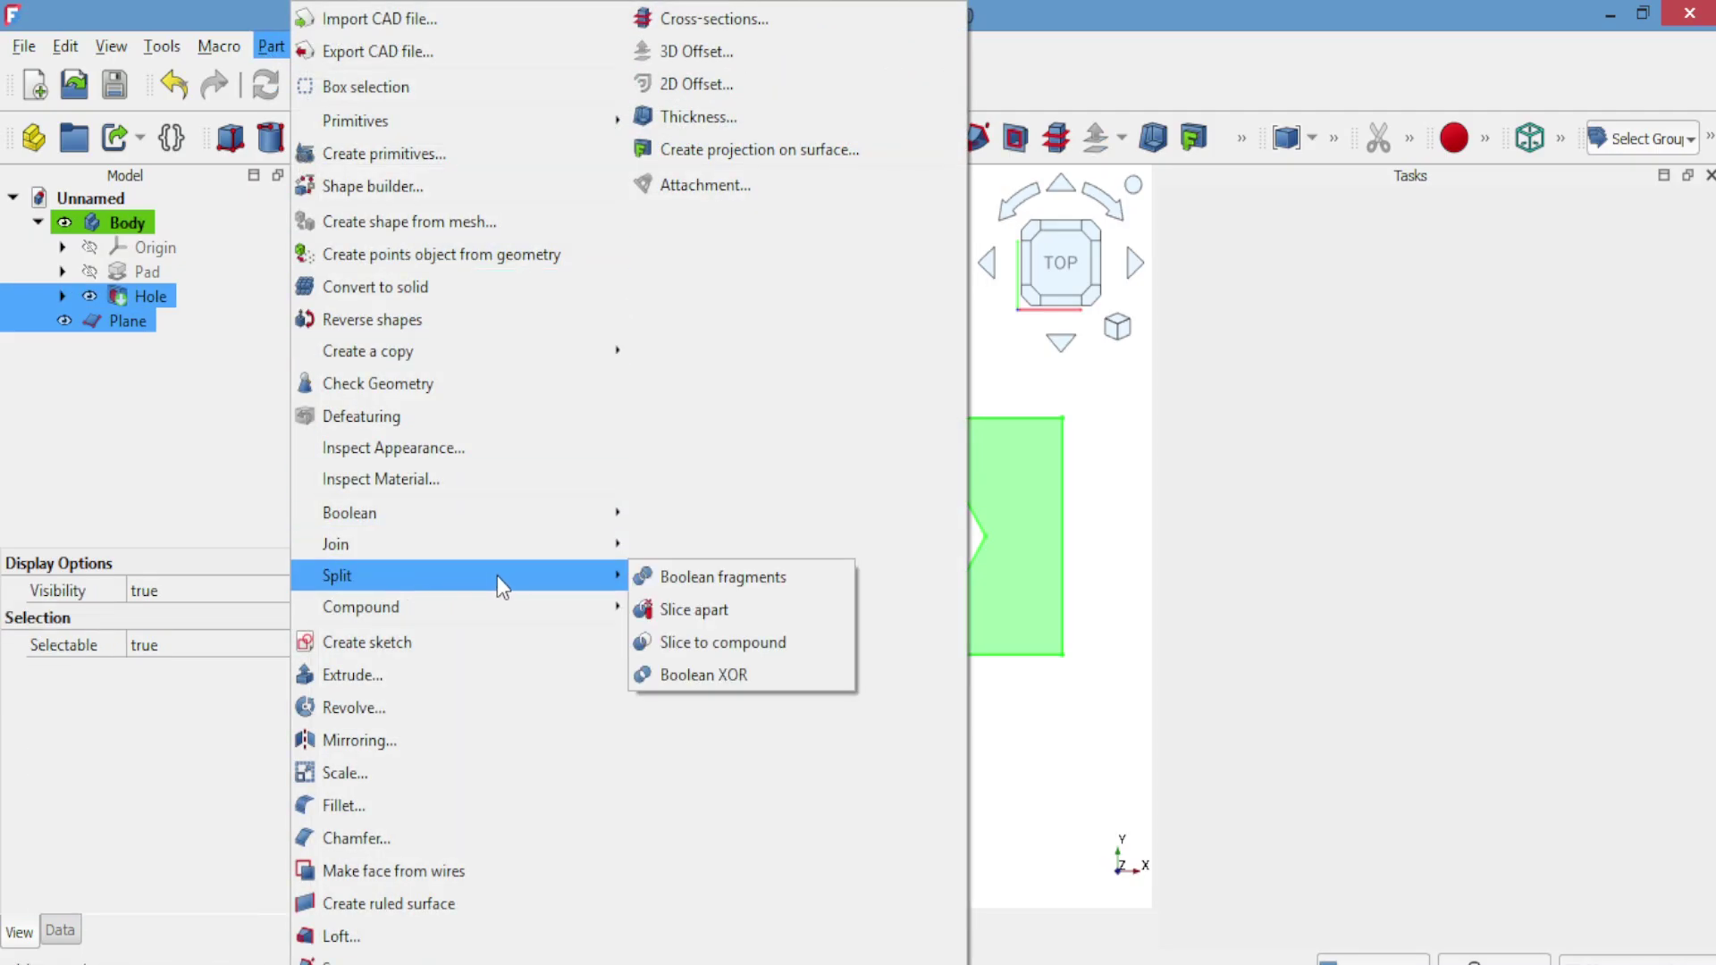
click(651, 608)
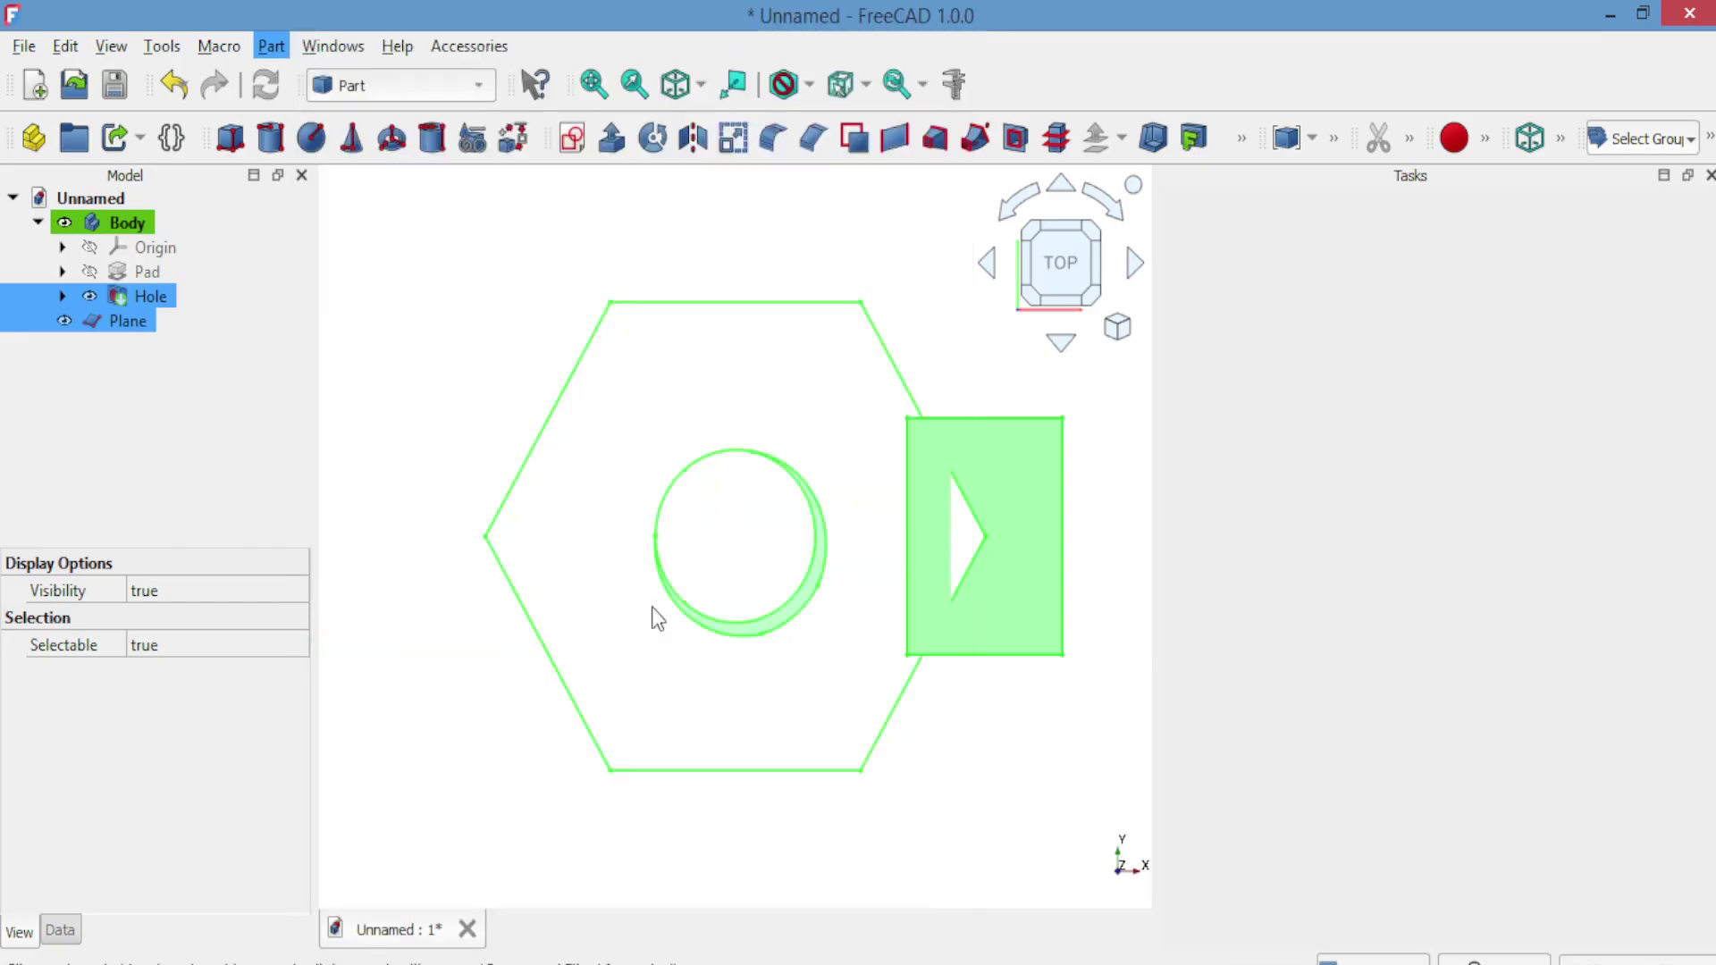
key(0)
click(89, 370)
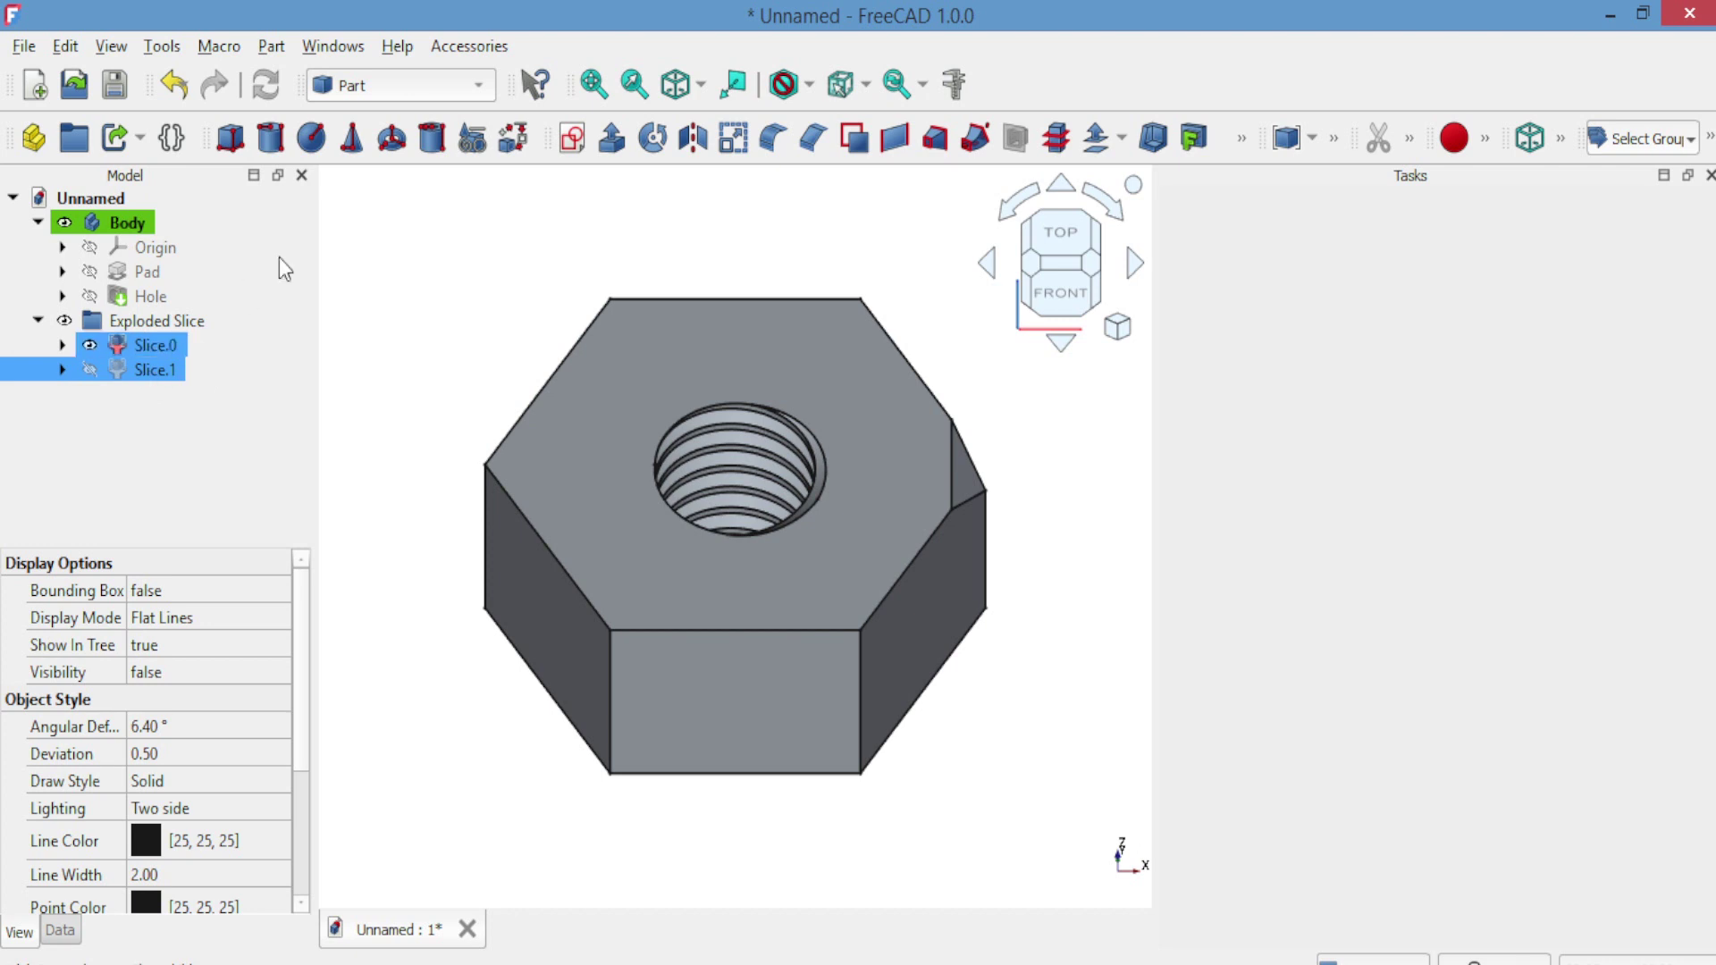
In the Draft workbench, create a polar array of the cut-off corner piece with 6 elements over 360° and the centre reset to the origin.
click(422, 89)
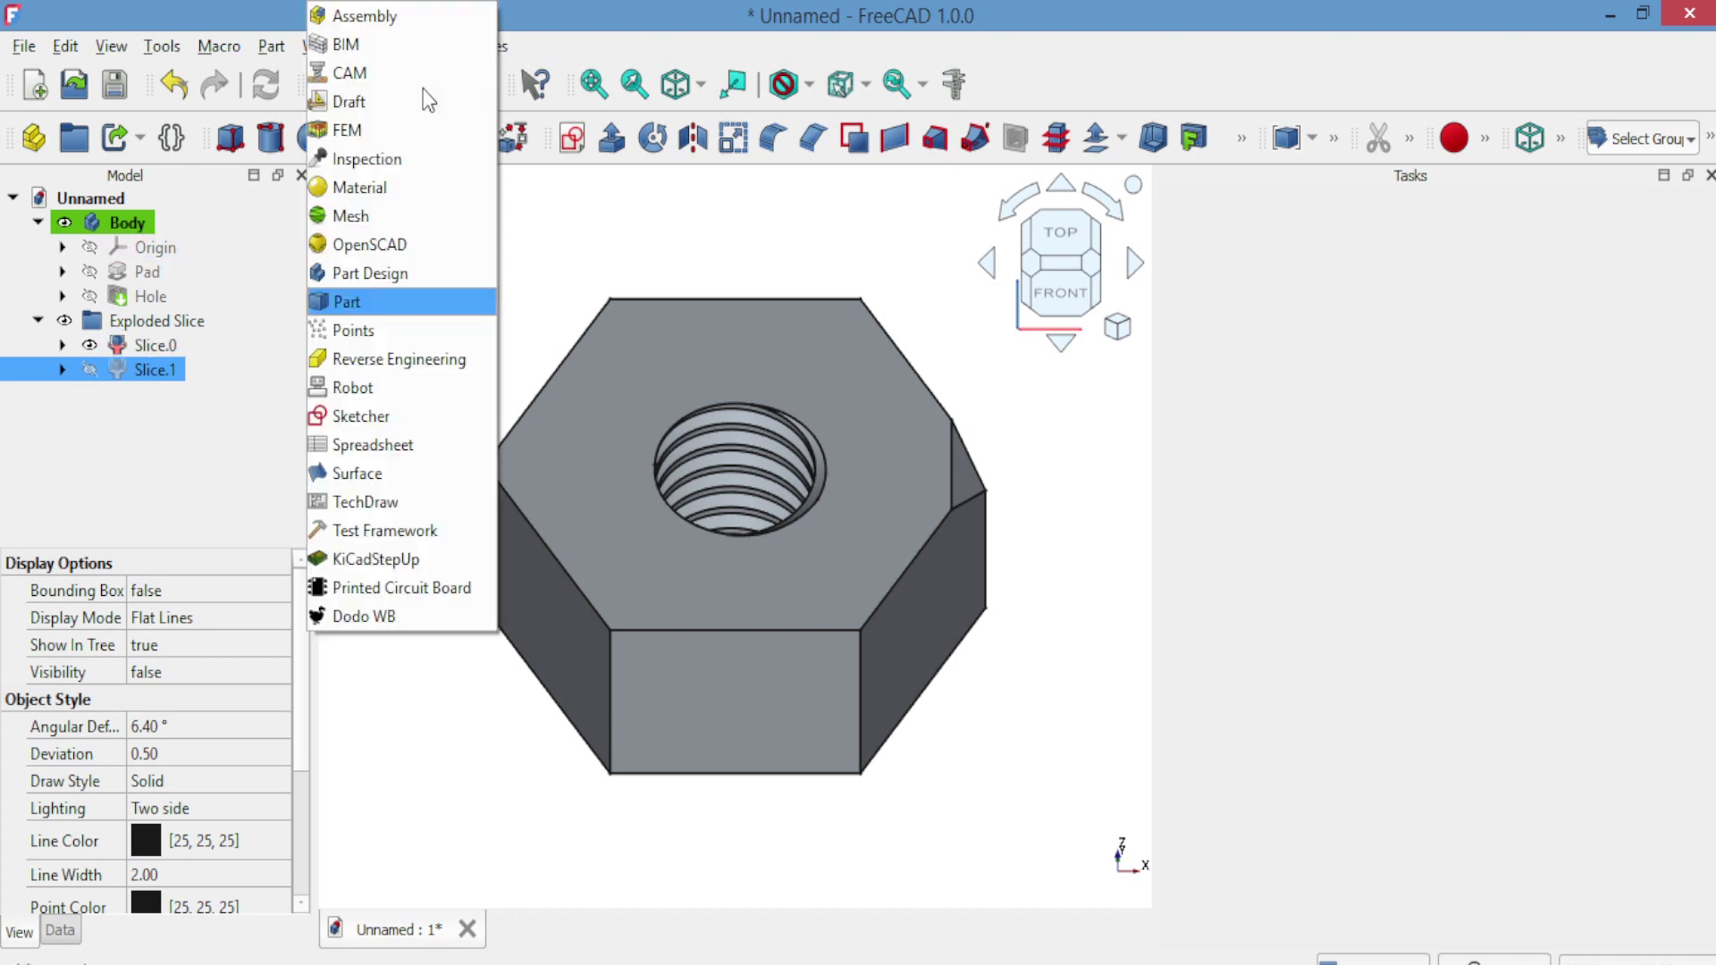
click(377, 105)
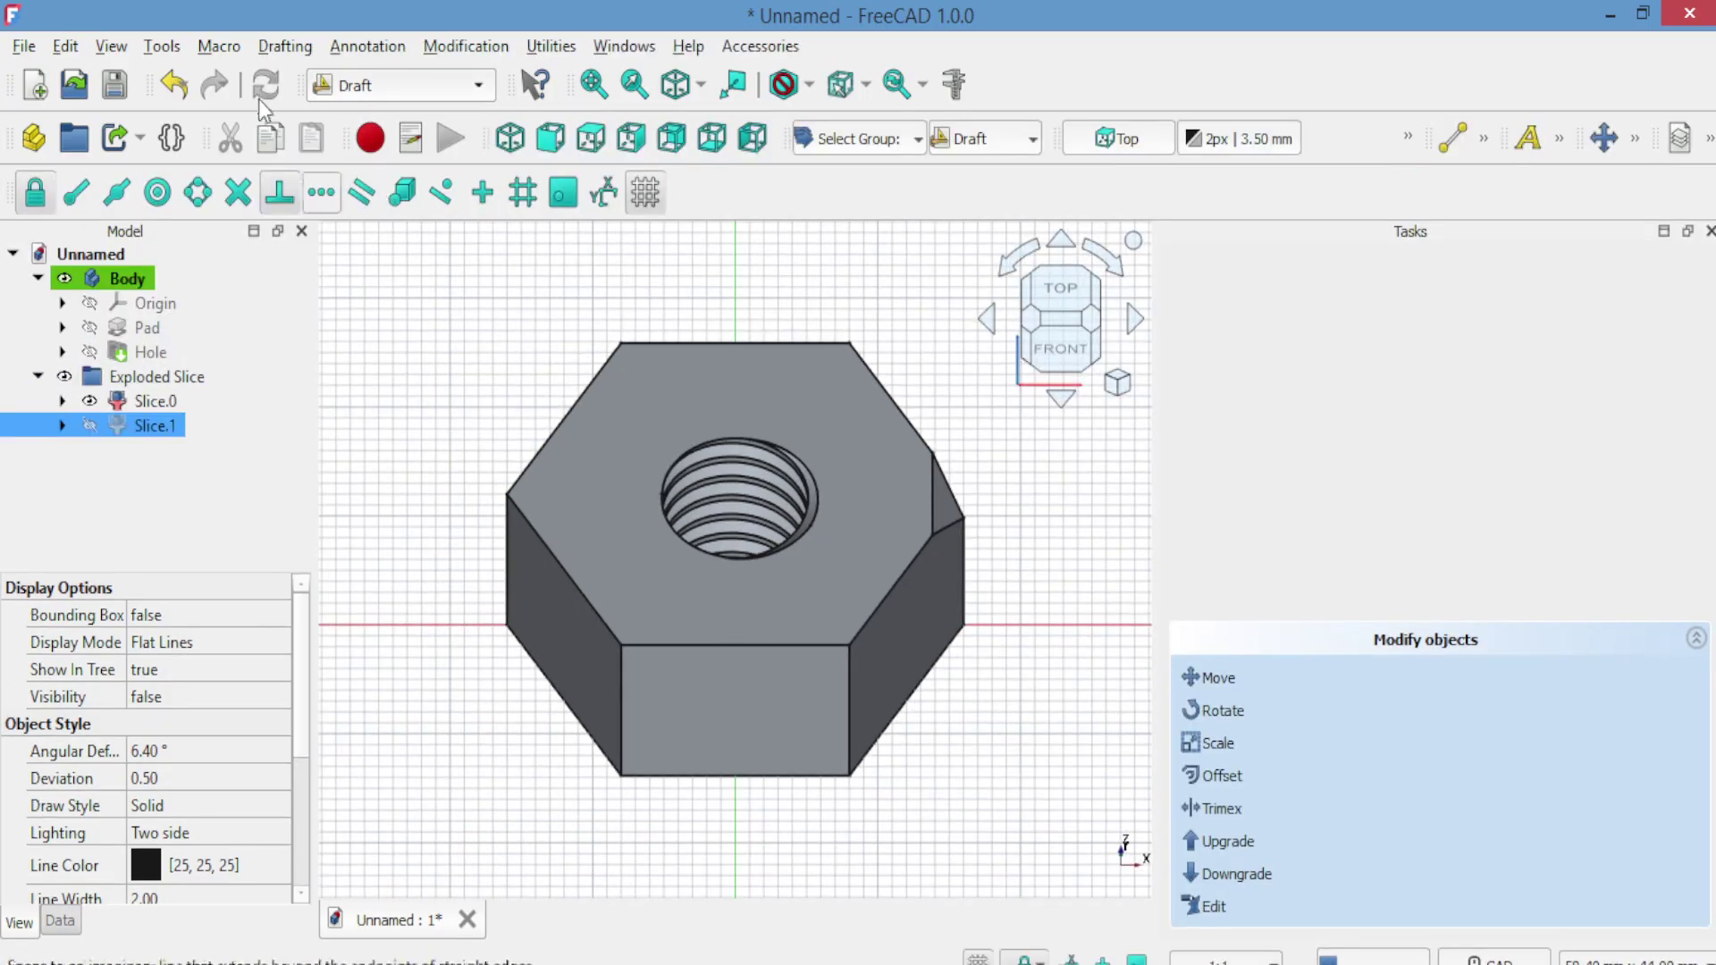
click(449, 45)
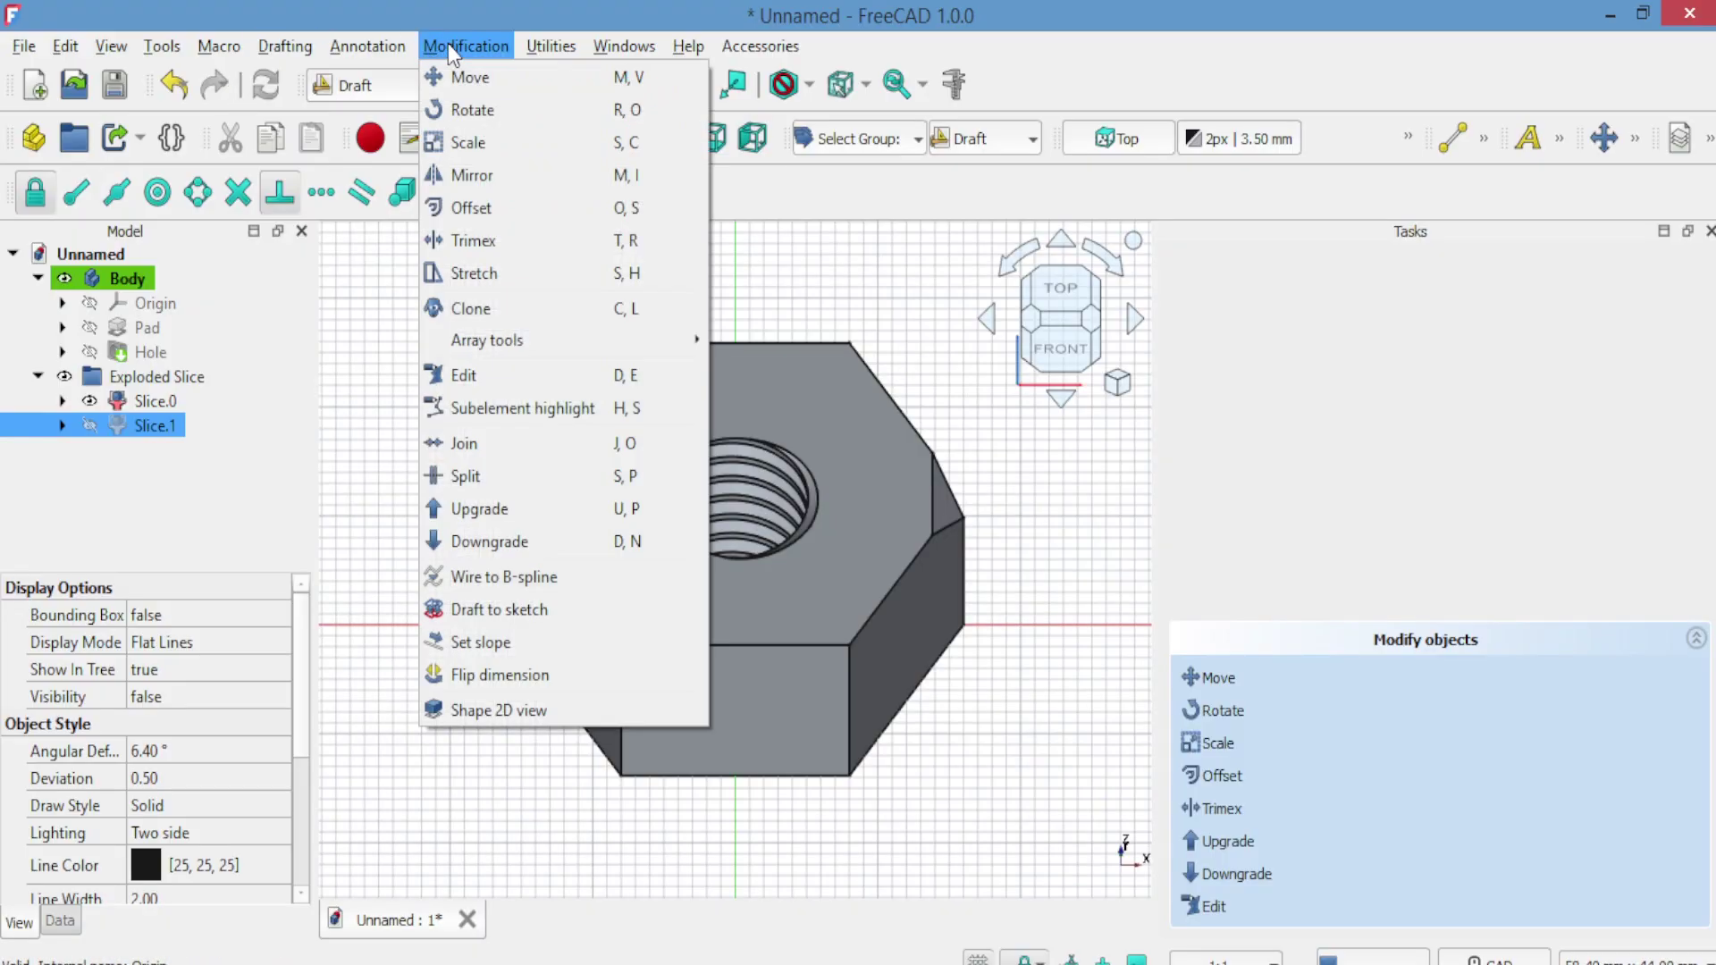
mouse_move(485, 339)
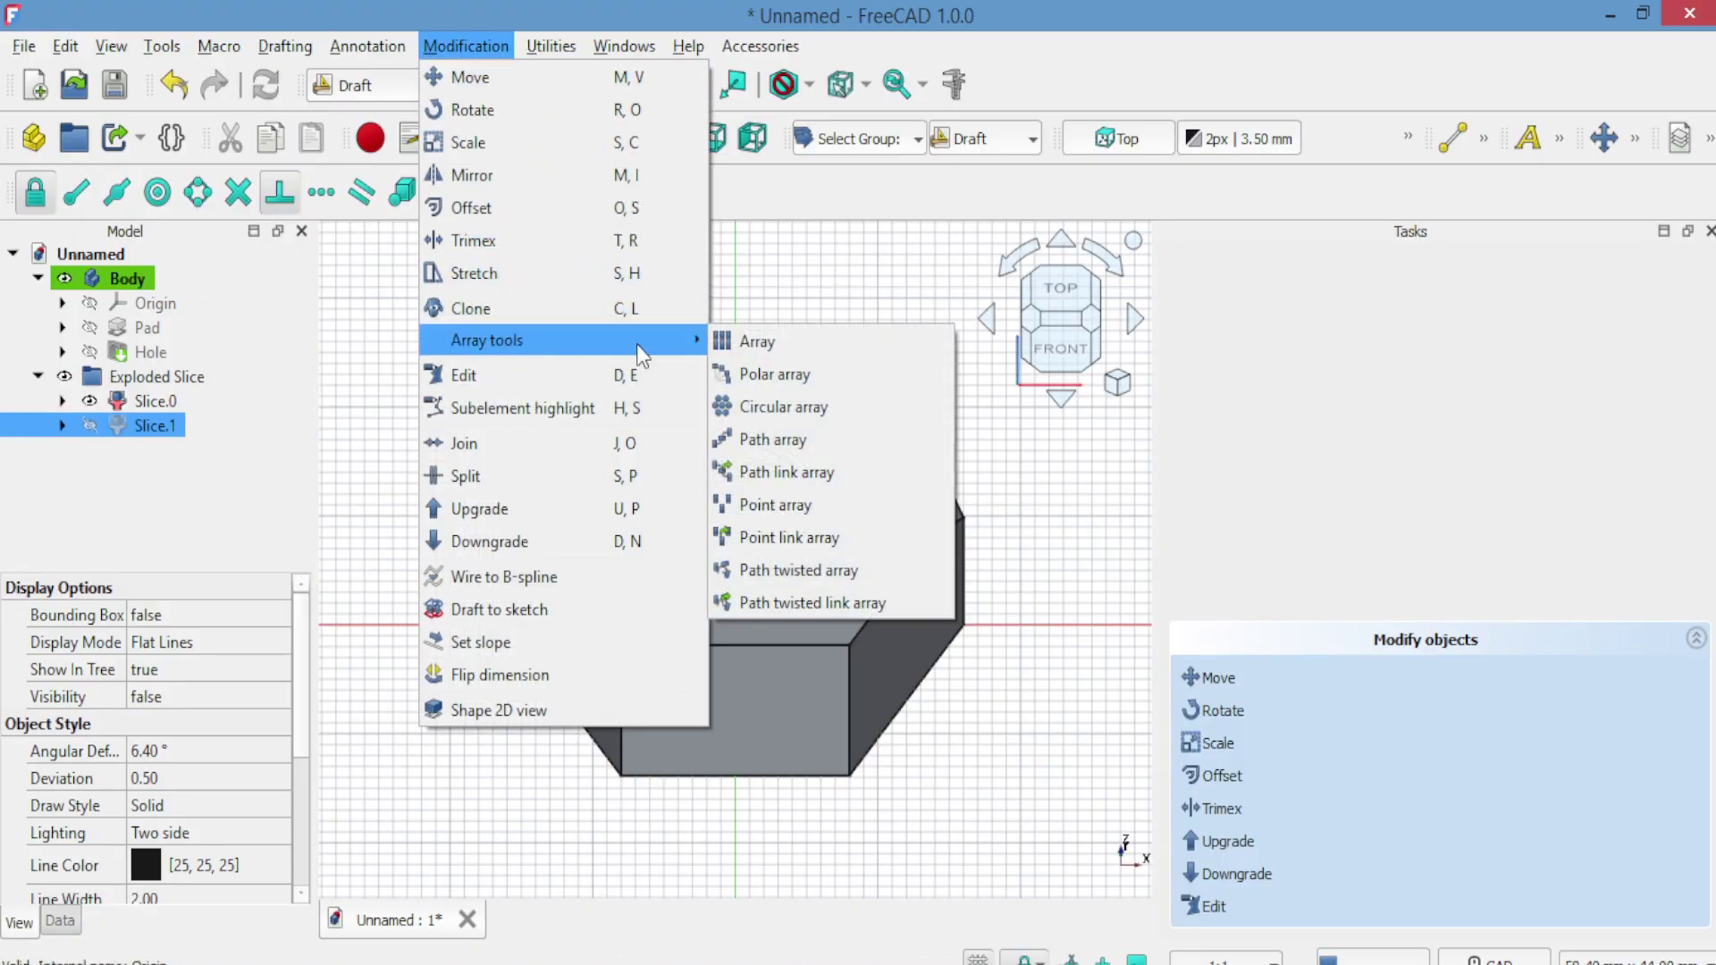
click(746, 374)
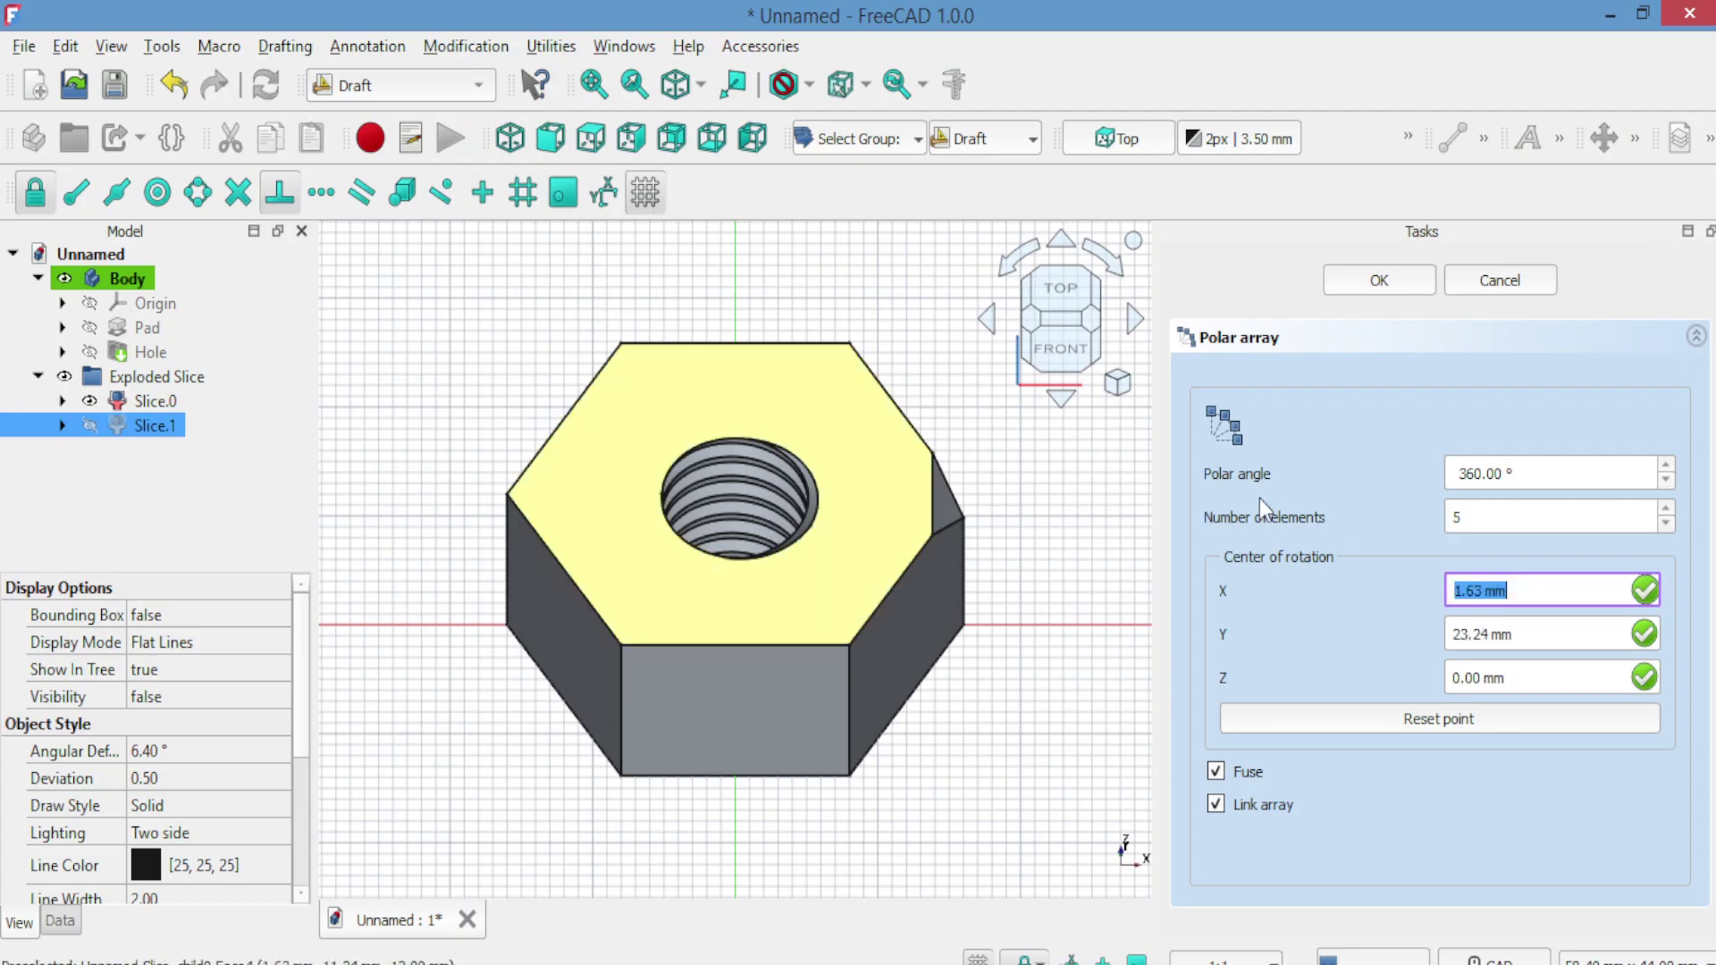
click(1665, 513)
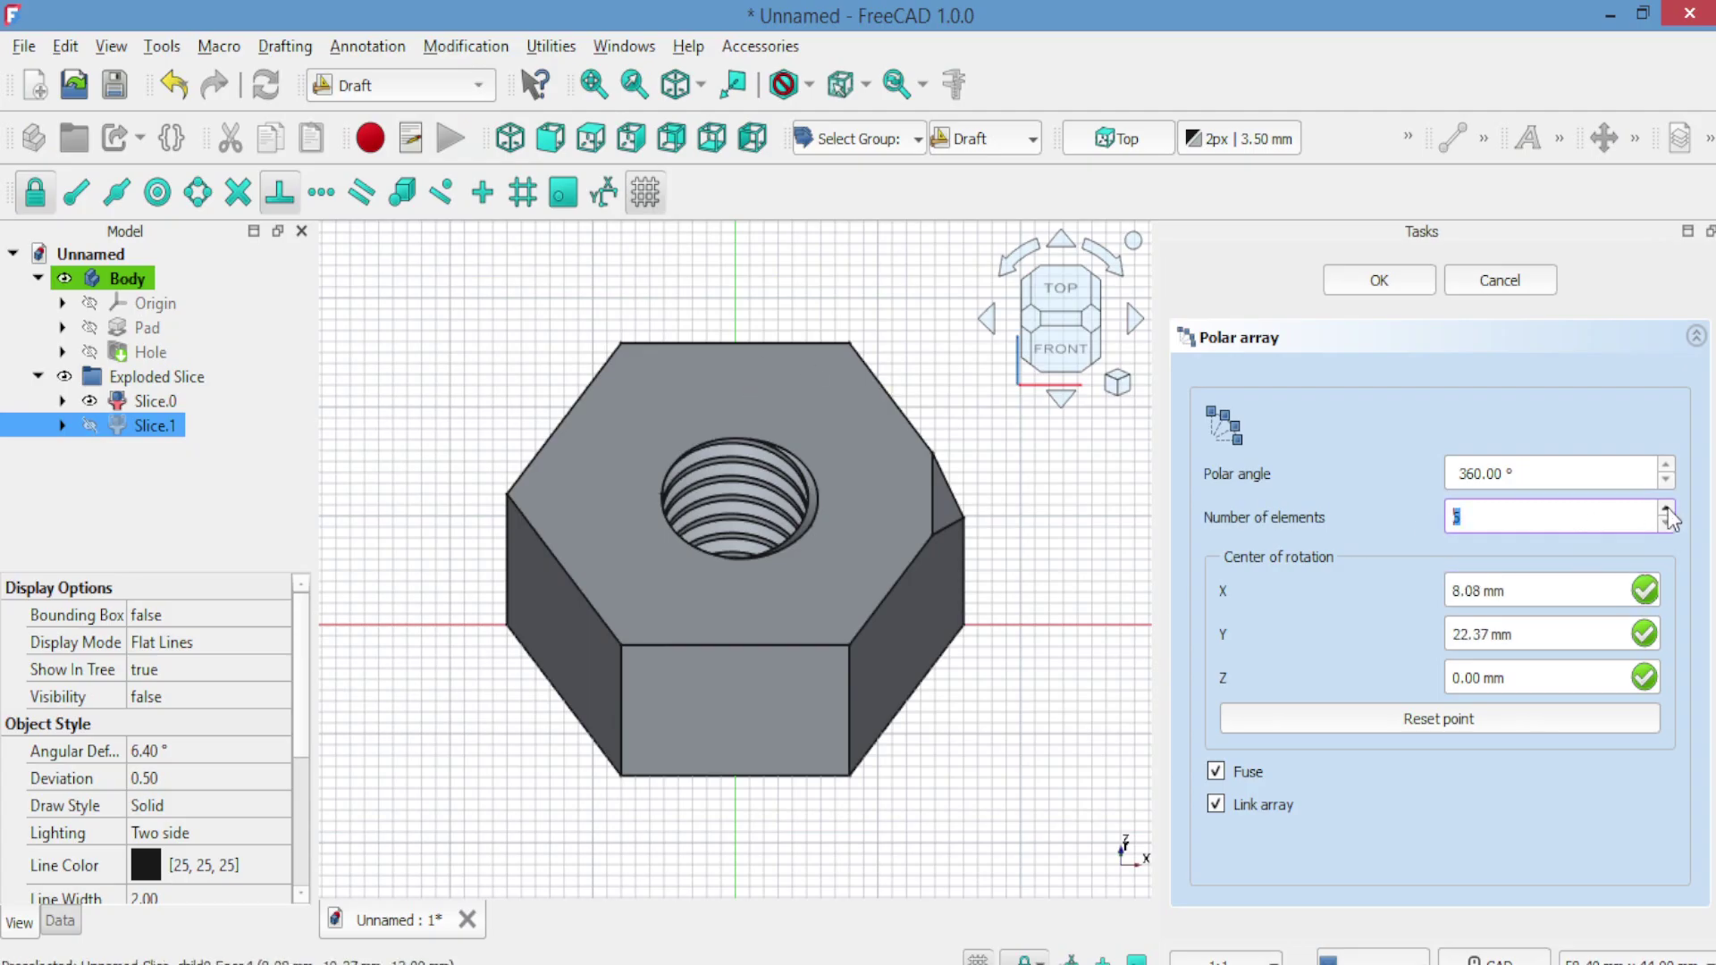
text(6)
click(1544, 718)
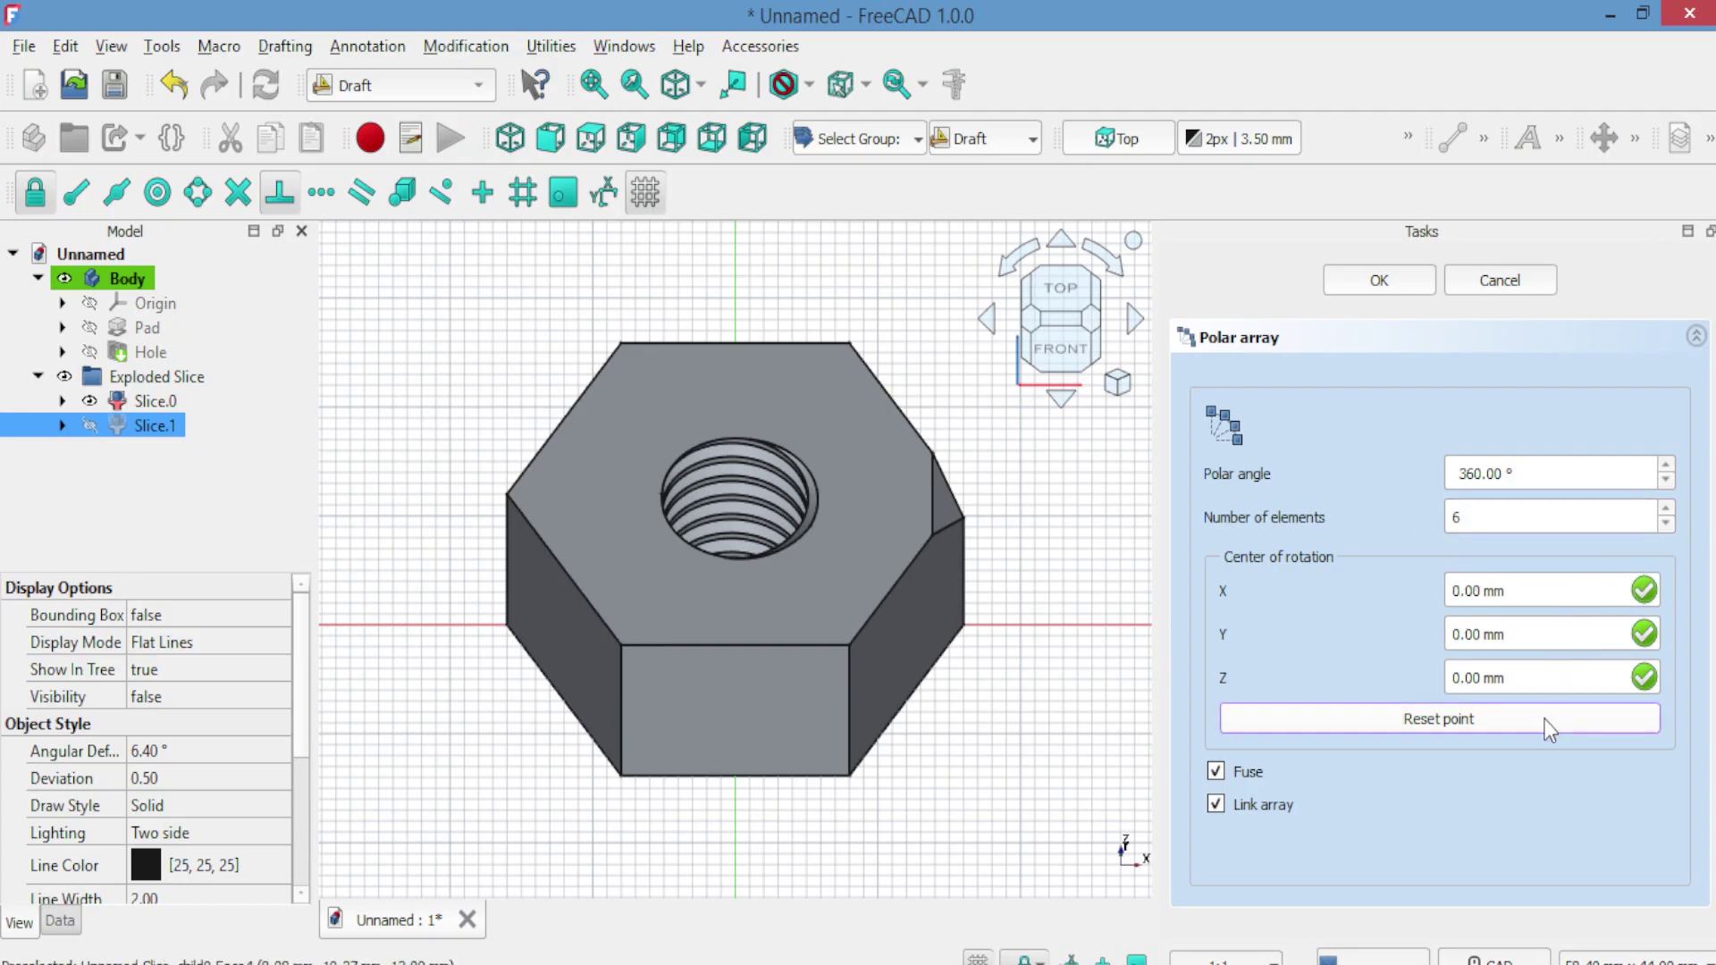
click(1370, 287)
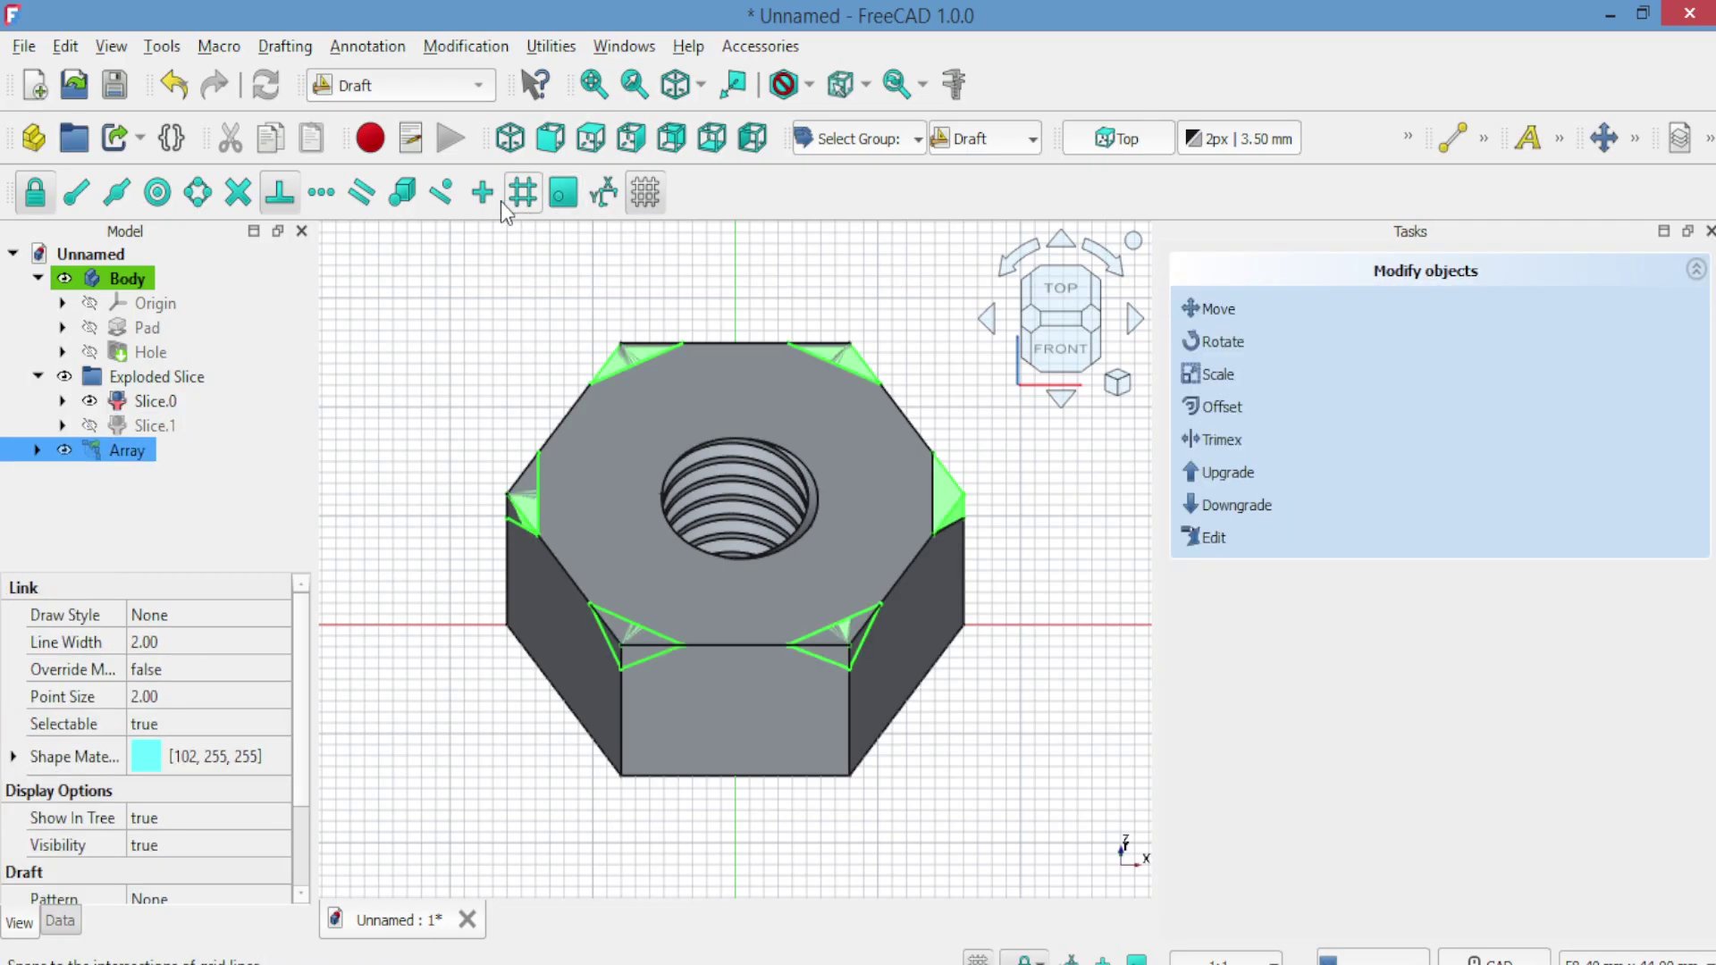
Back in the Part workbench, slice the nut apart with the corner array and hide the cut-off corner pieces.
click(364, 89)
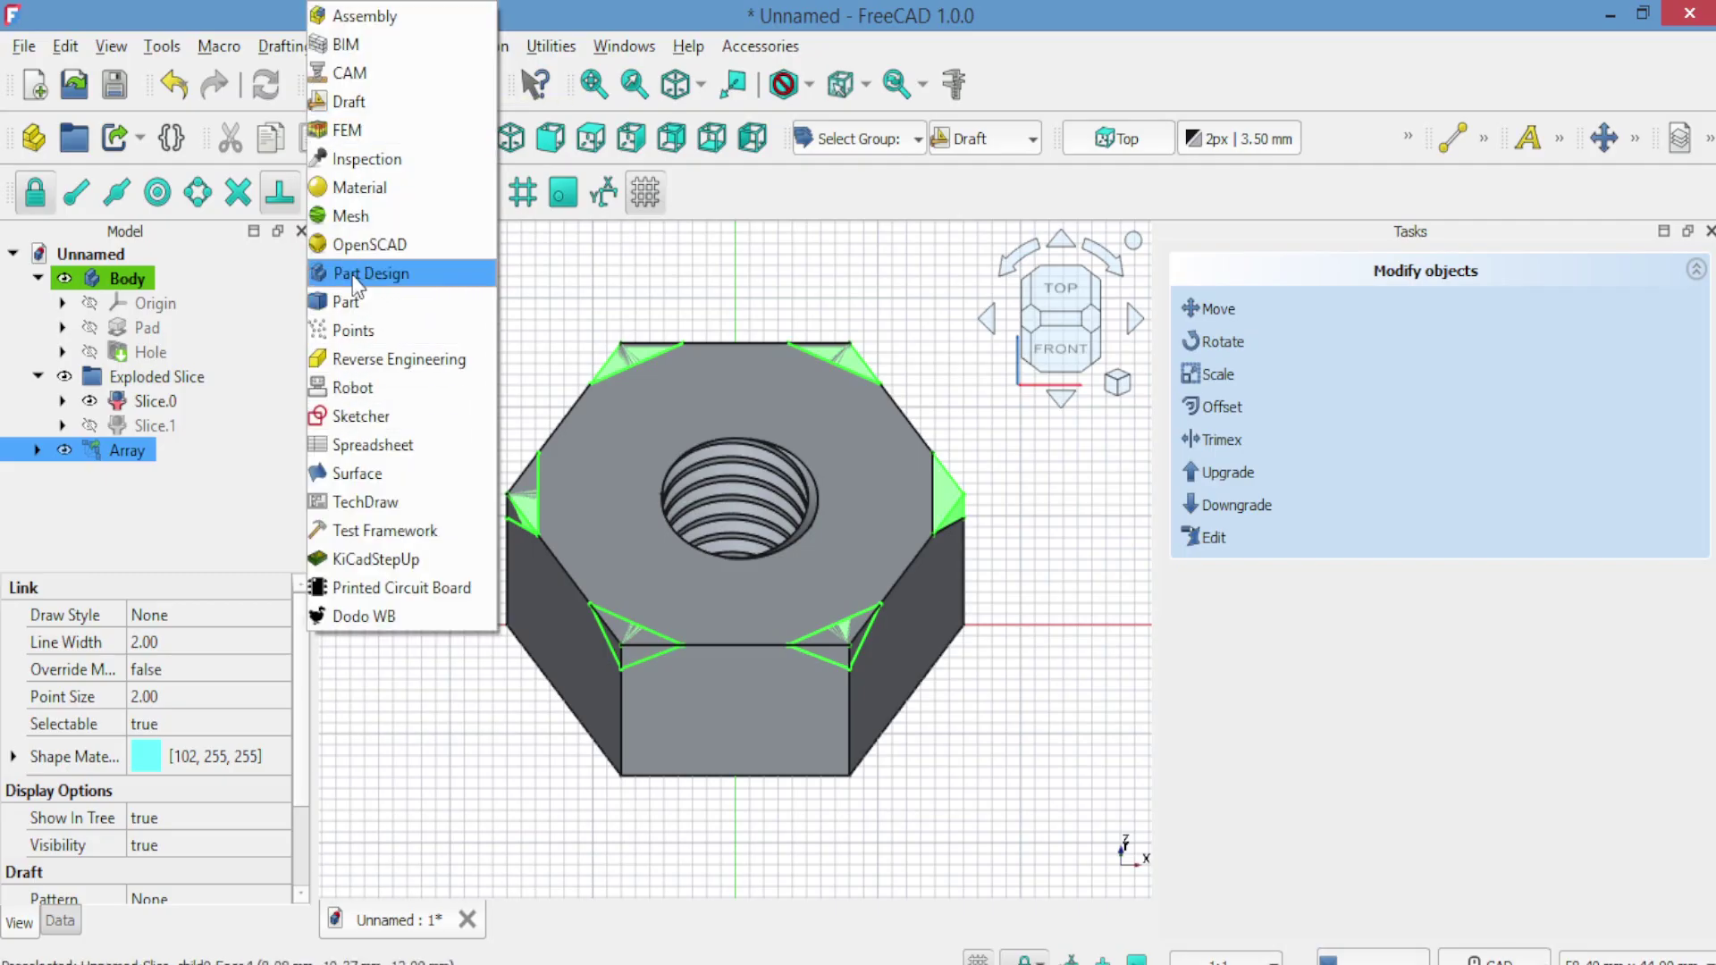
click(358, 309)
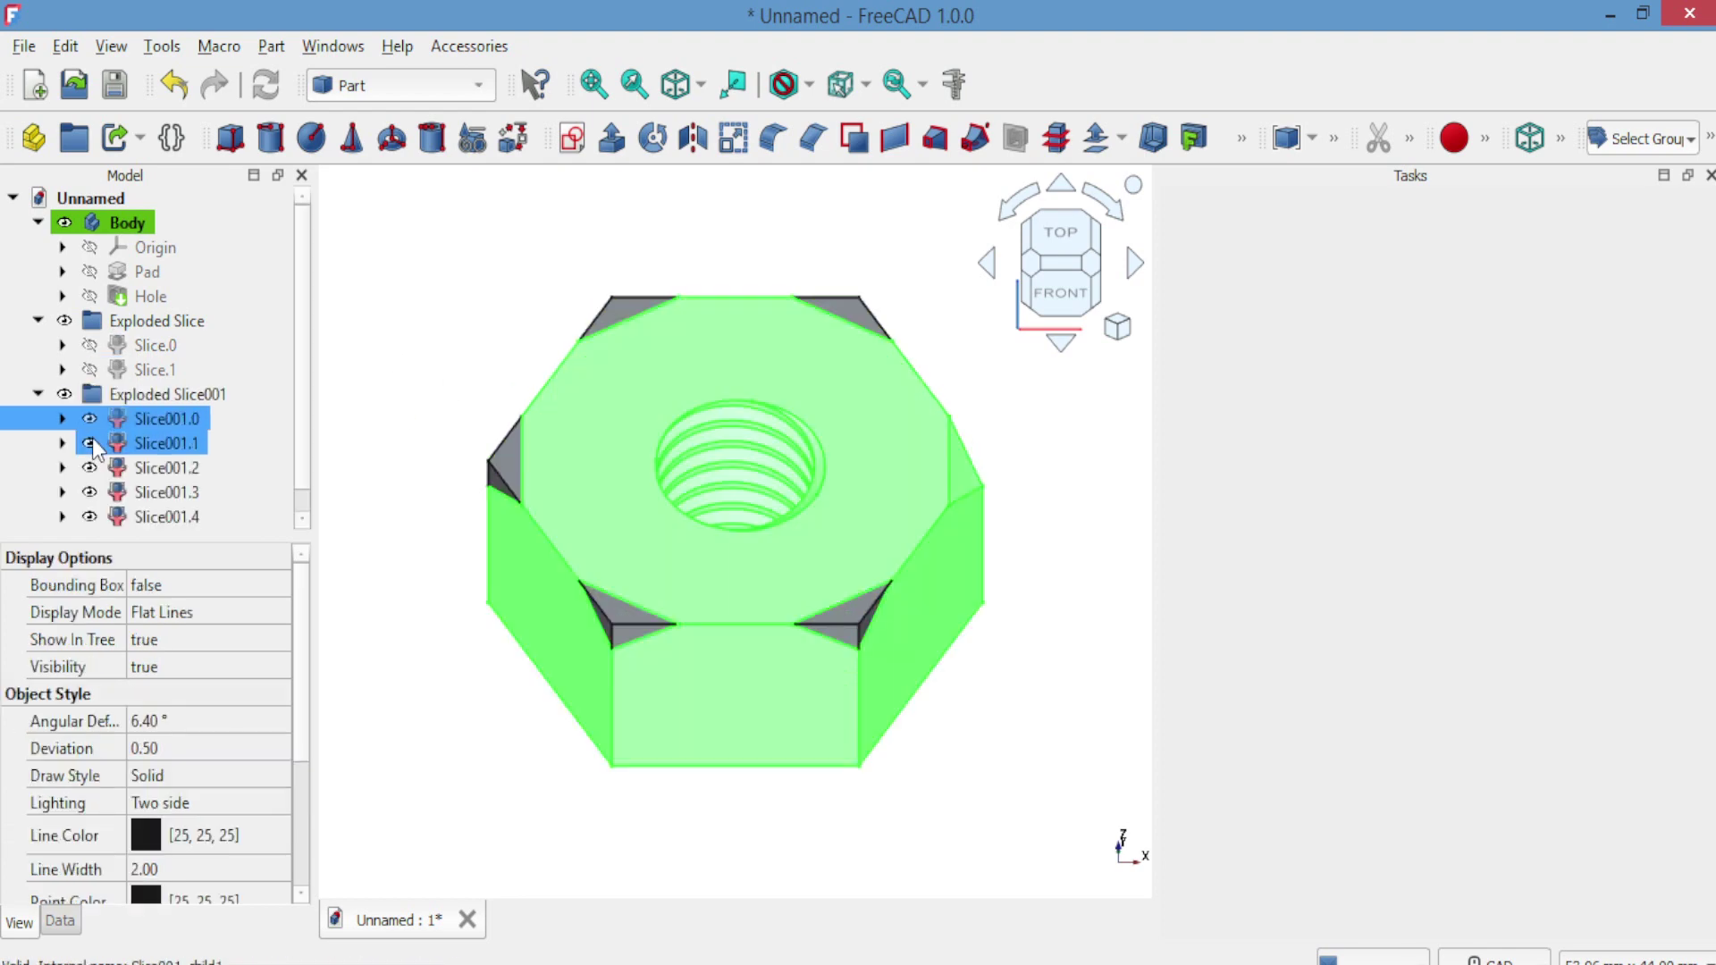
click(89, 443)
click(90, 465)
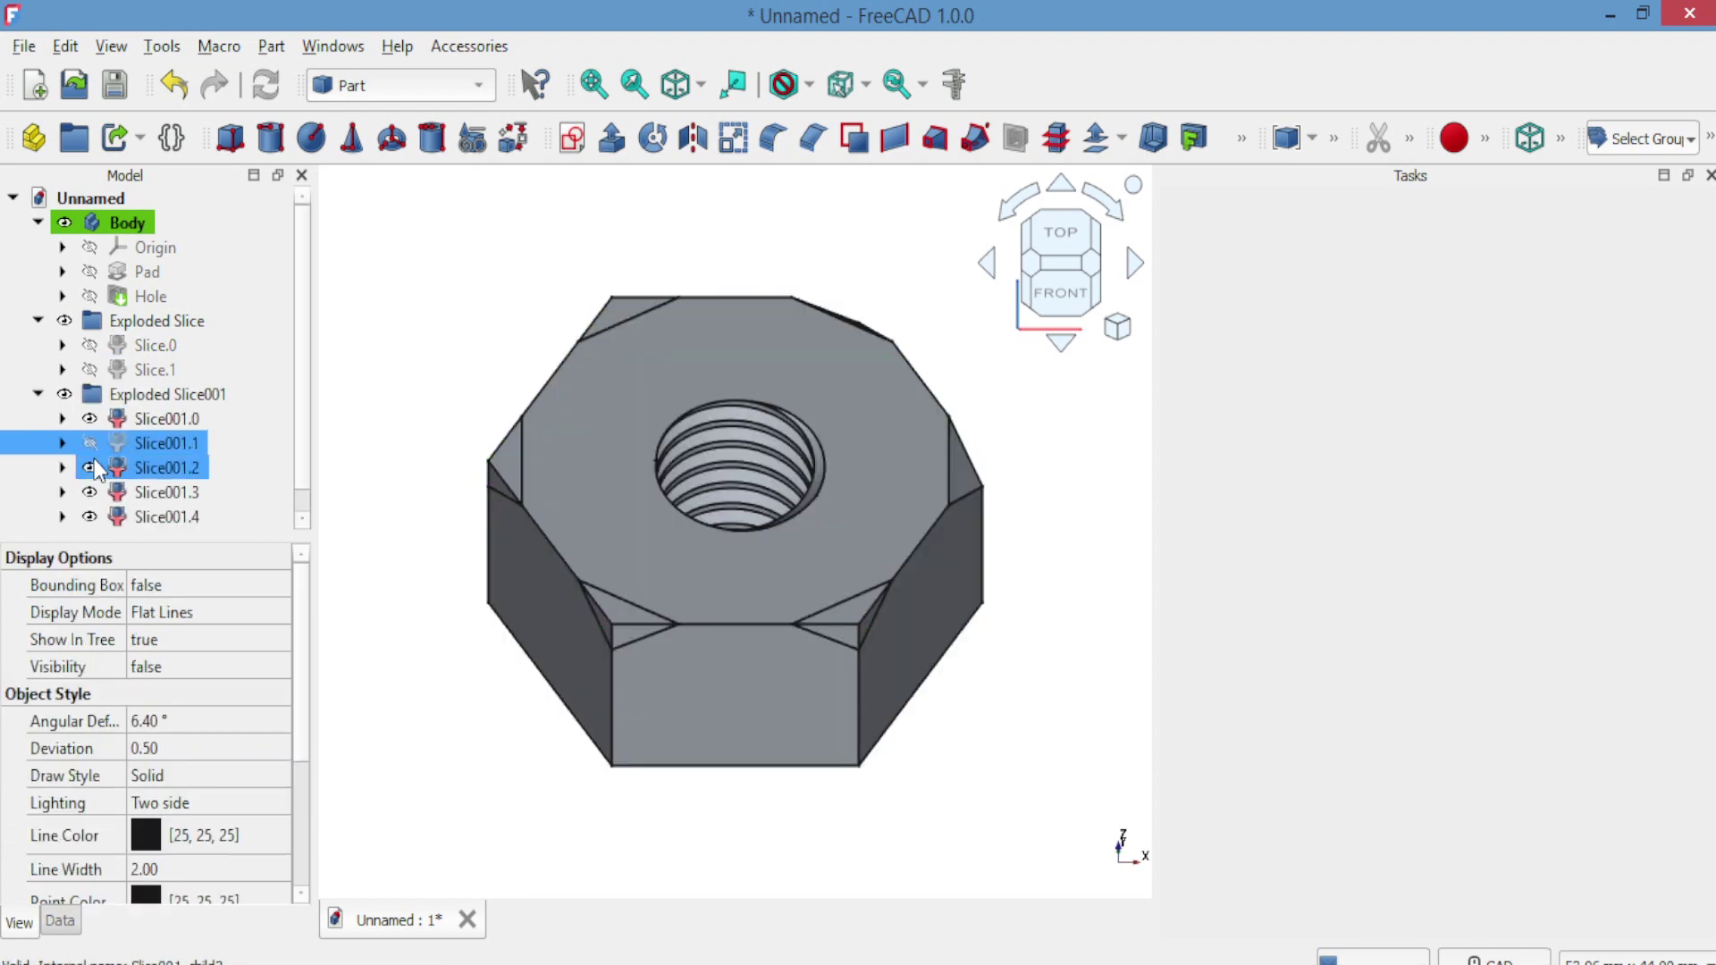
click(90, 491)
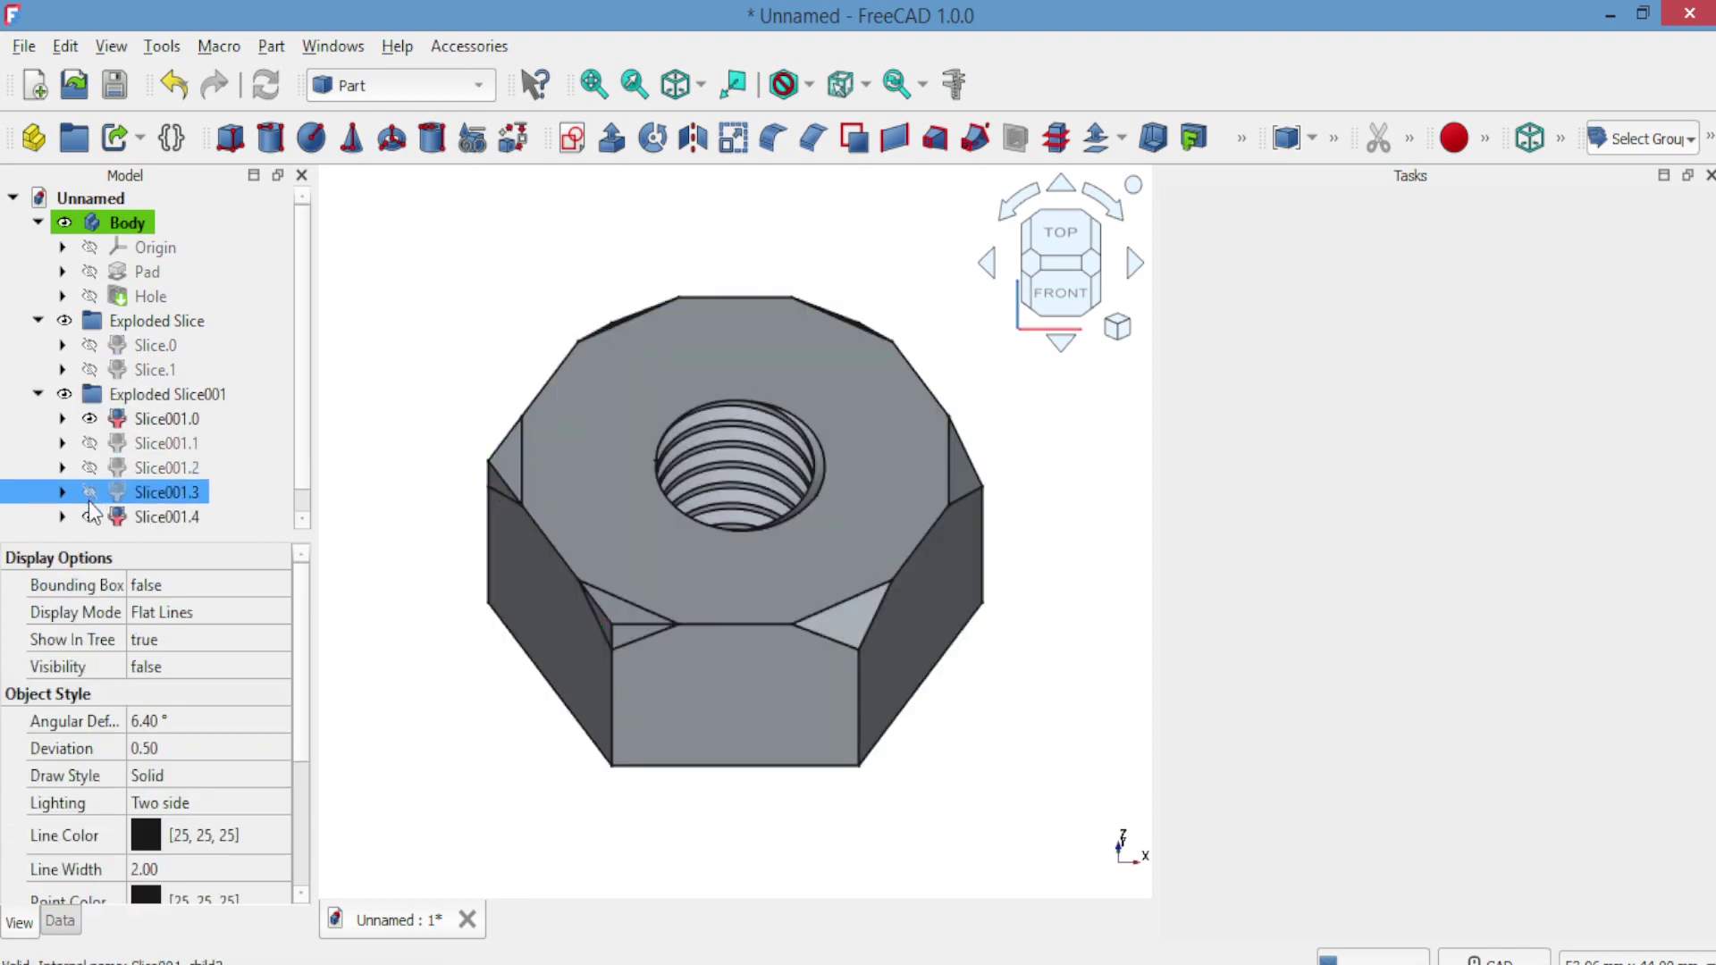
click(90, 516)
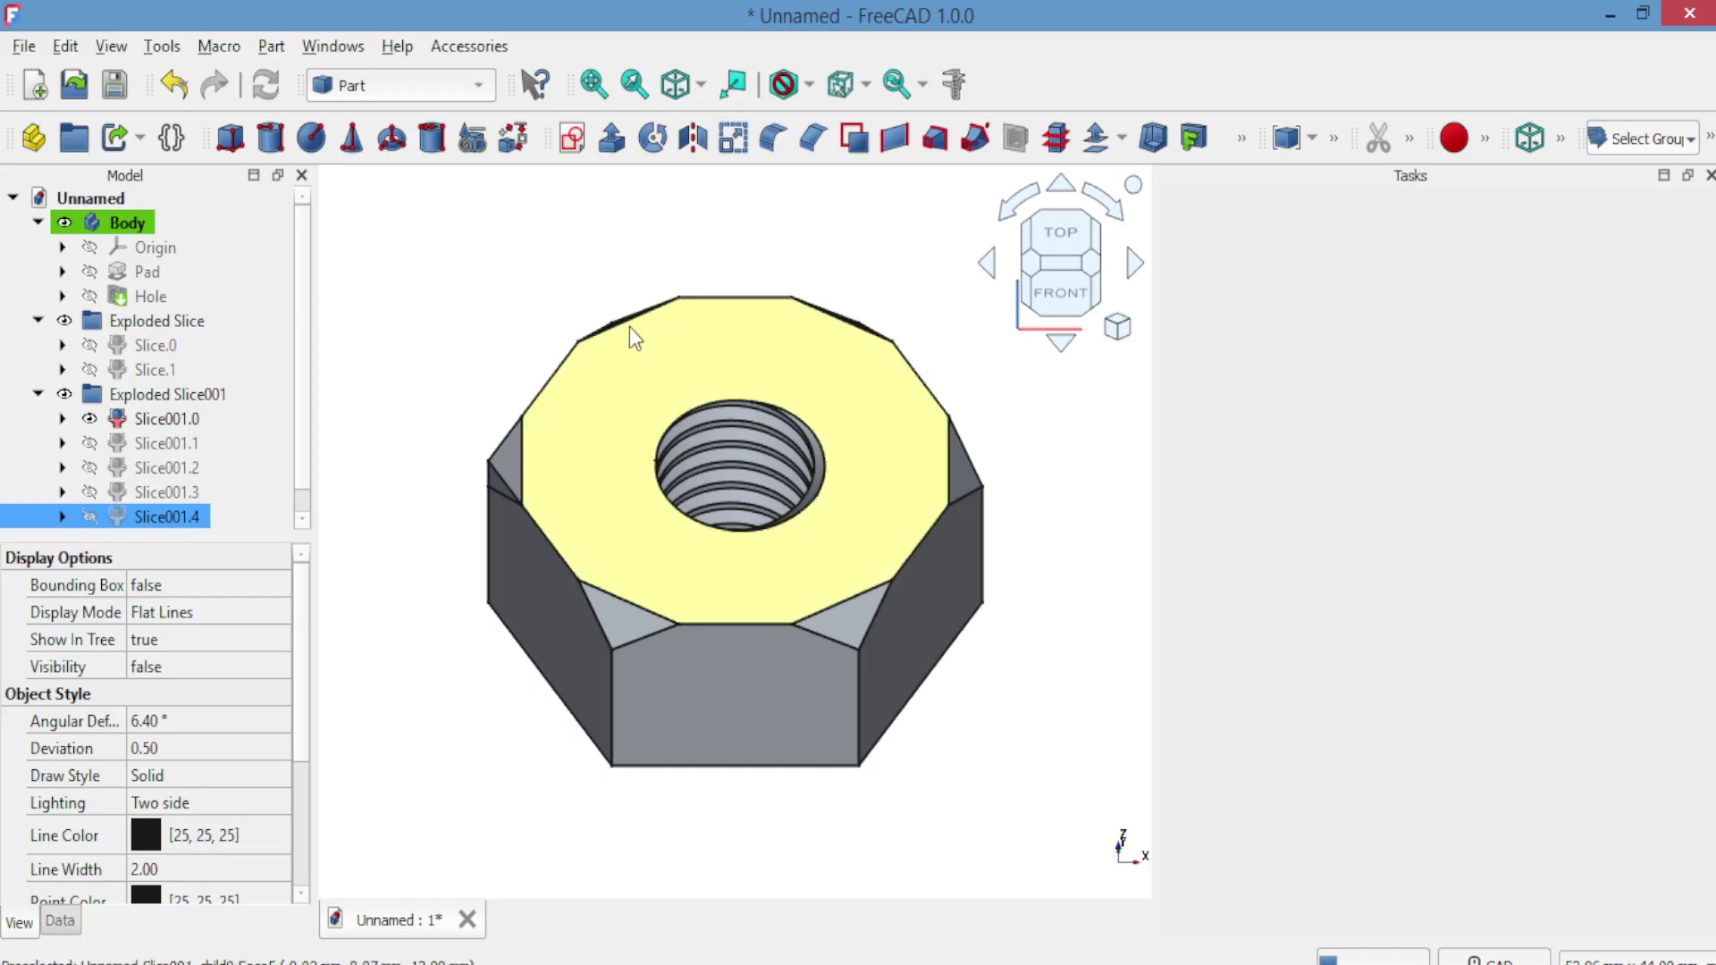
click(1061, 186)
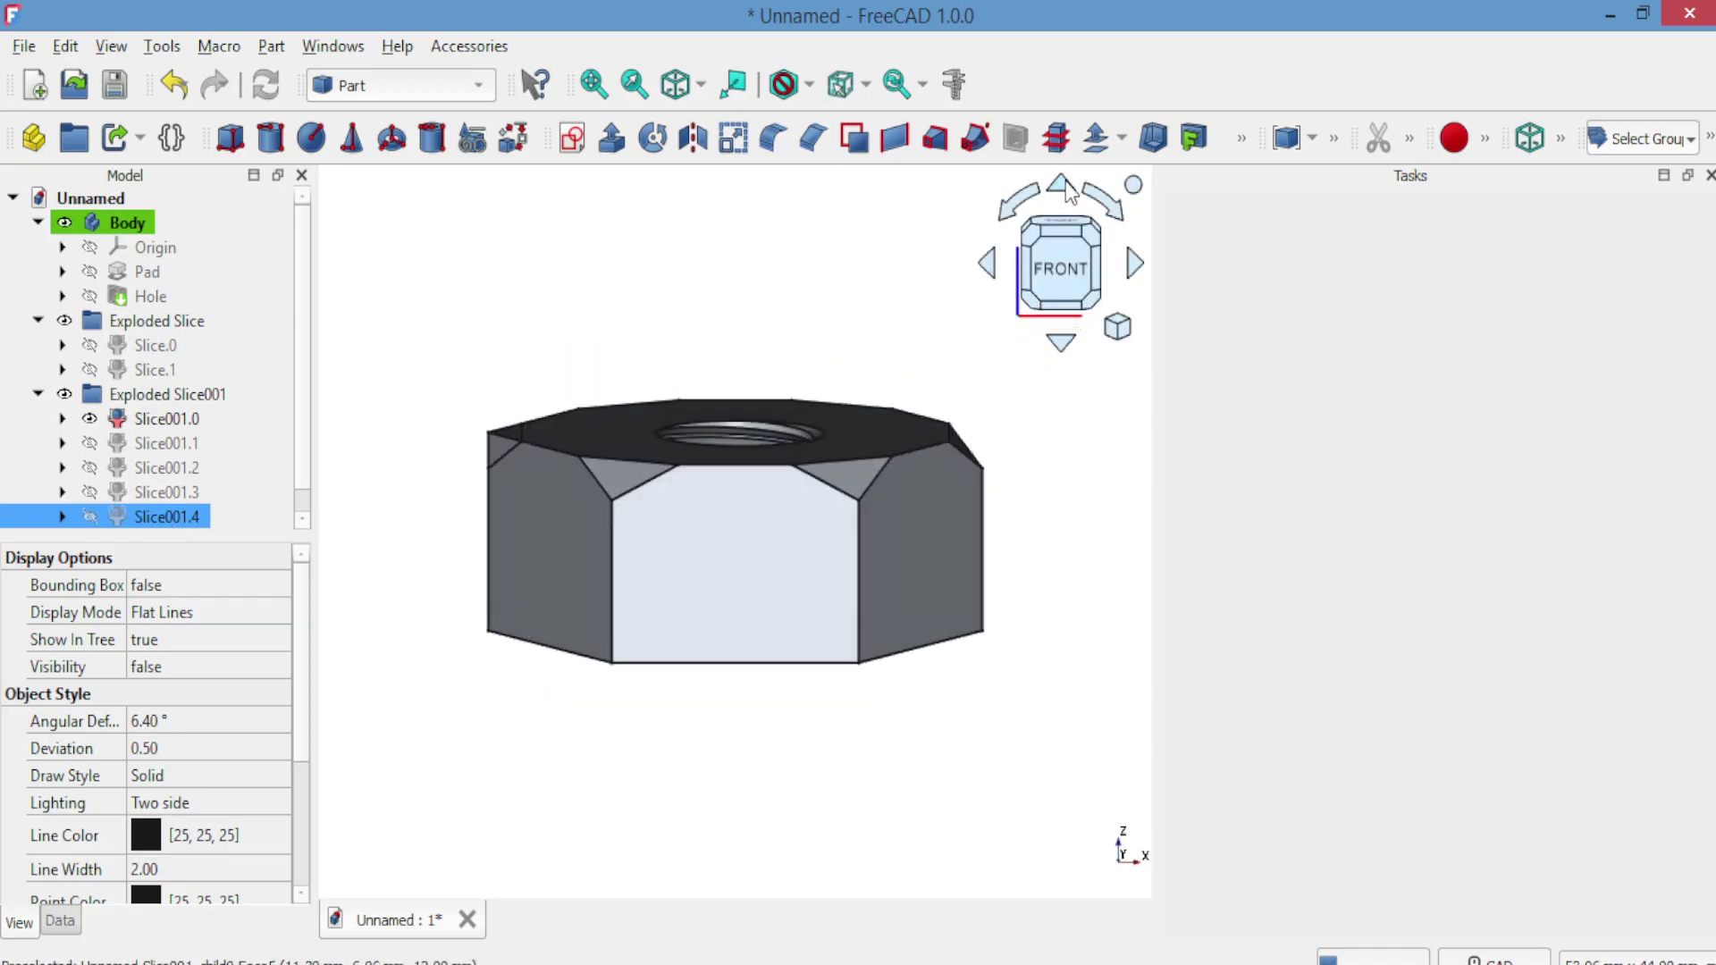
click(988, 266)
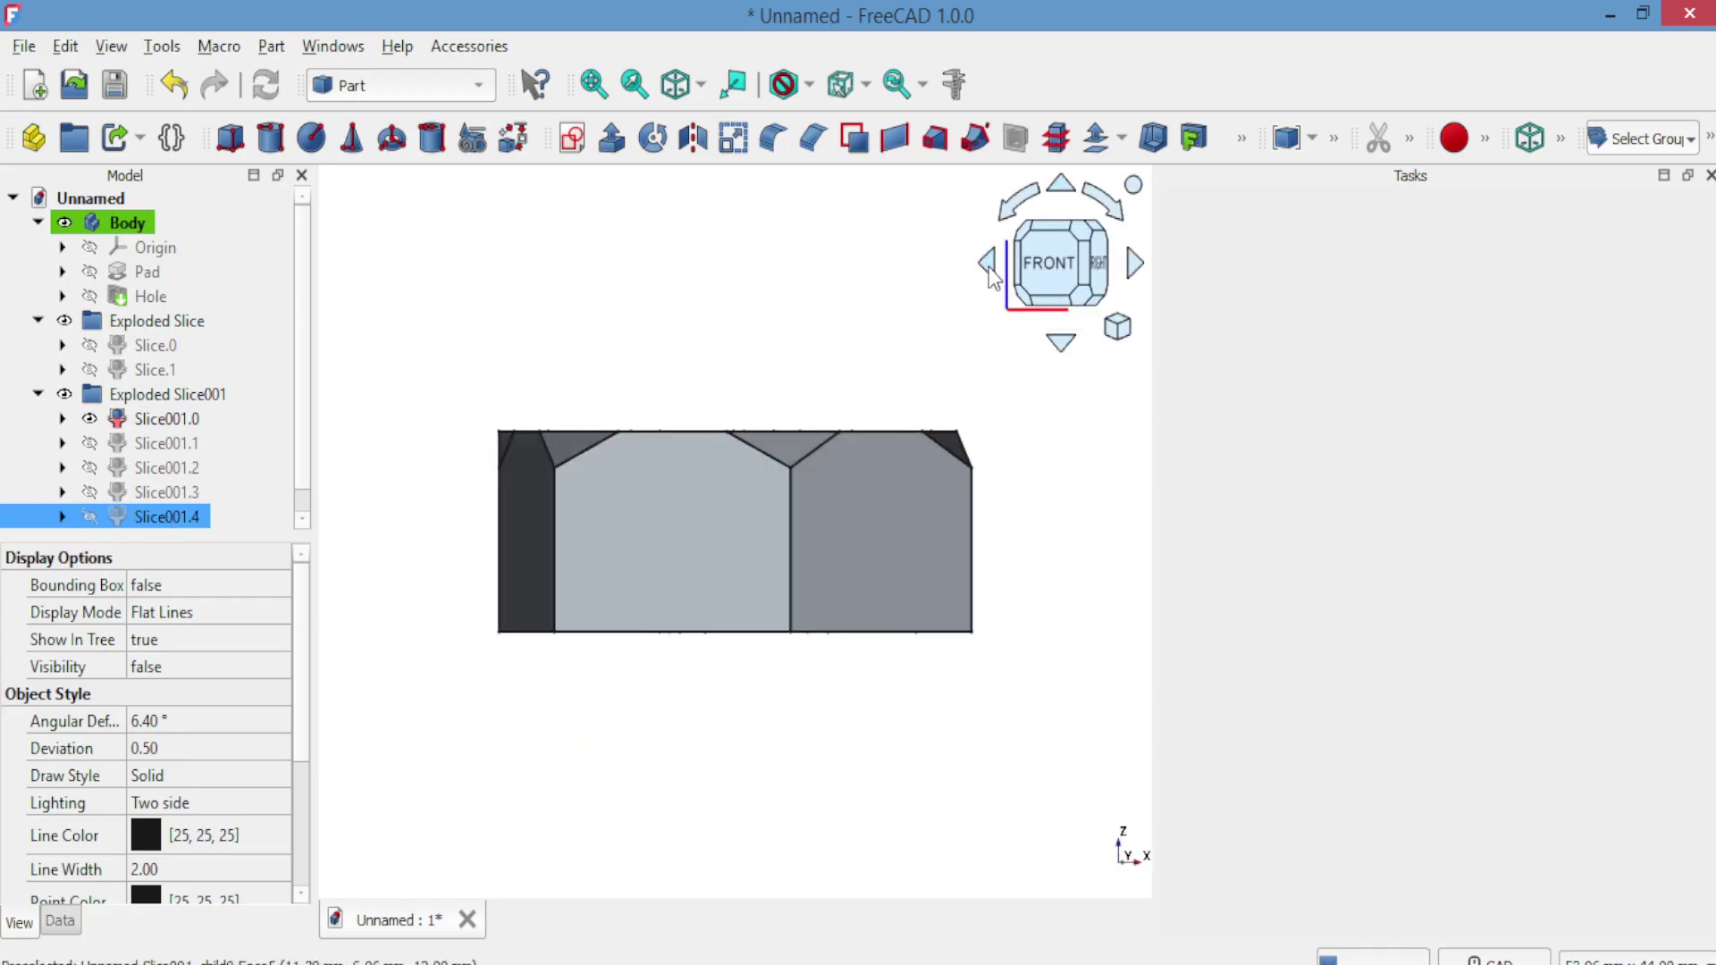
click(989, 268)
click(989, 268)
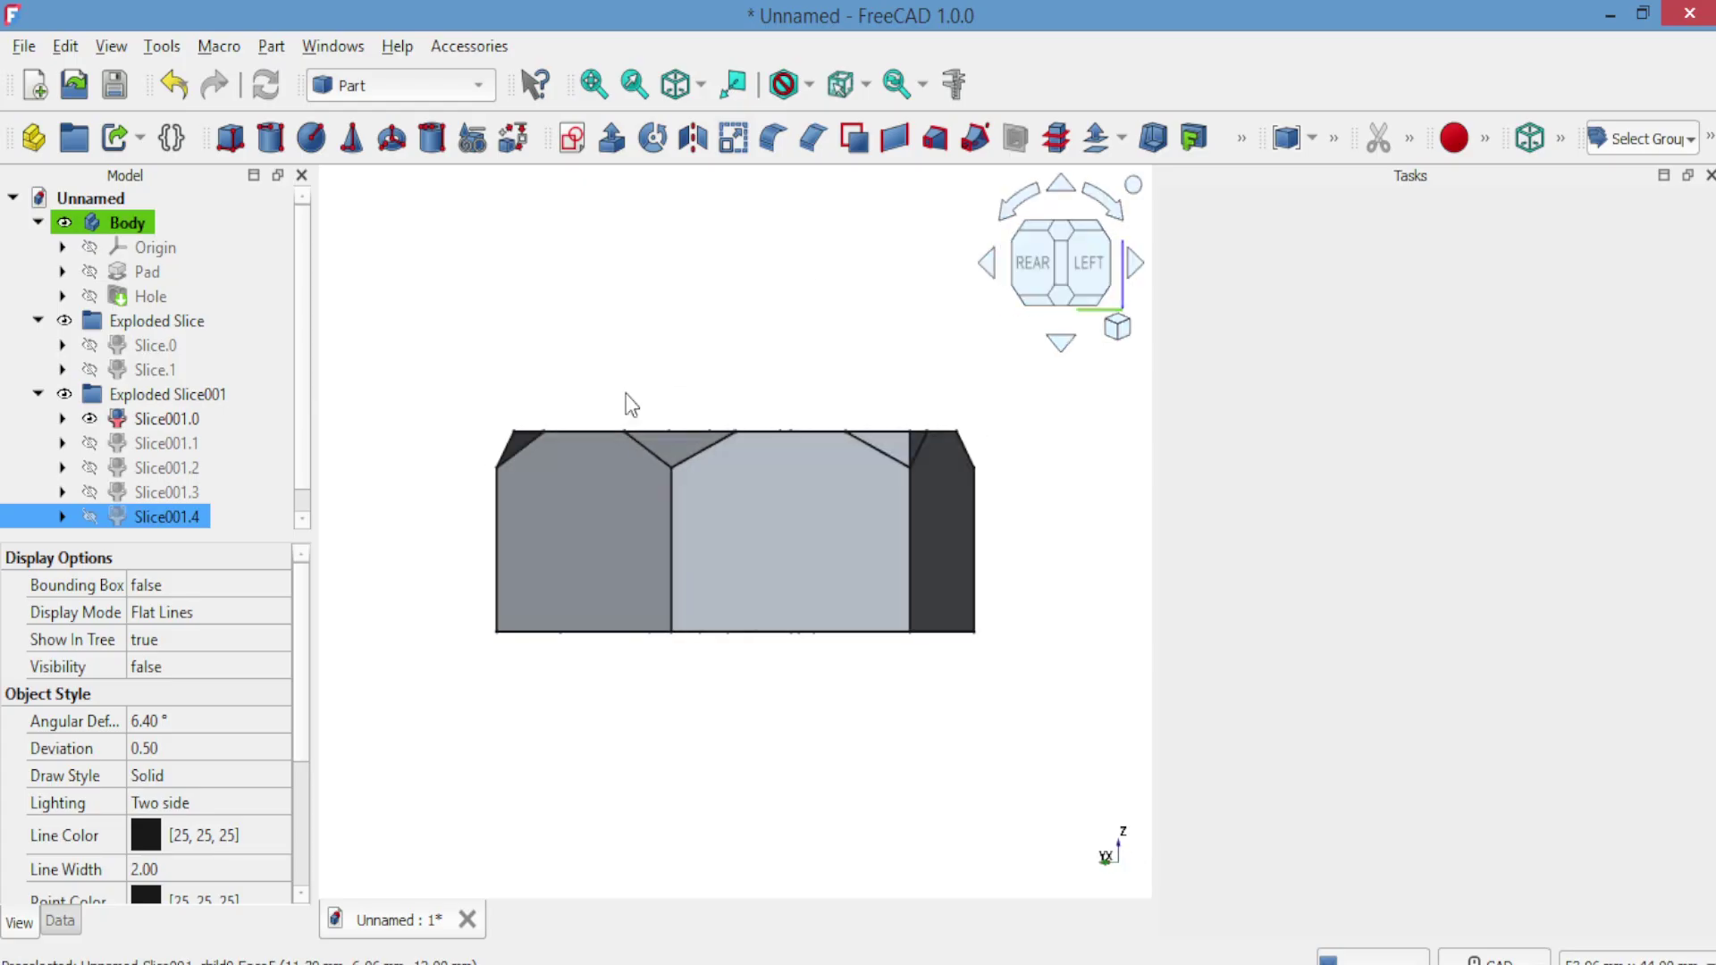
key(0)
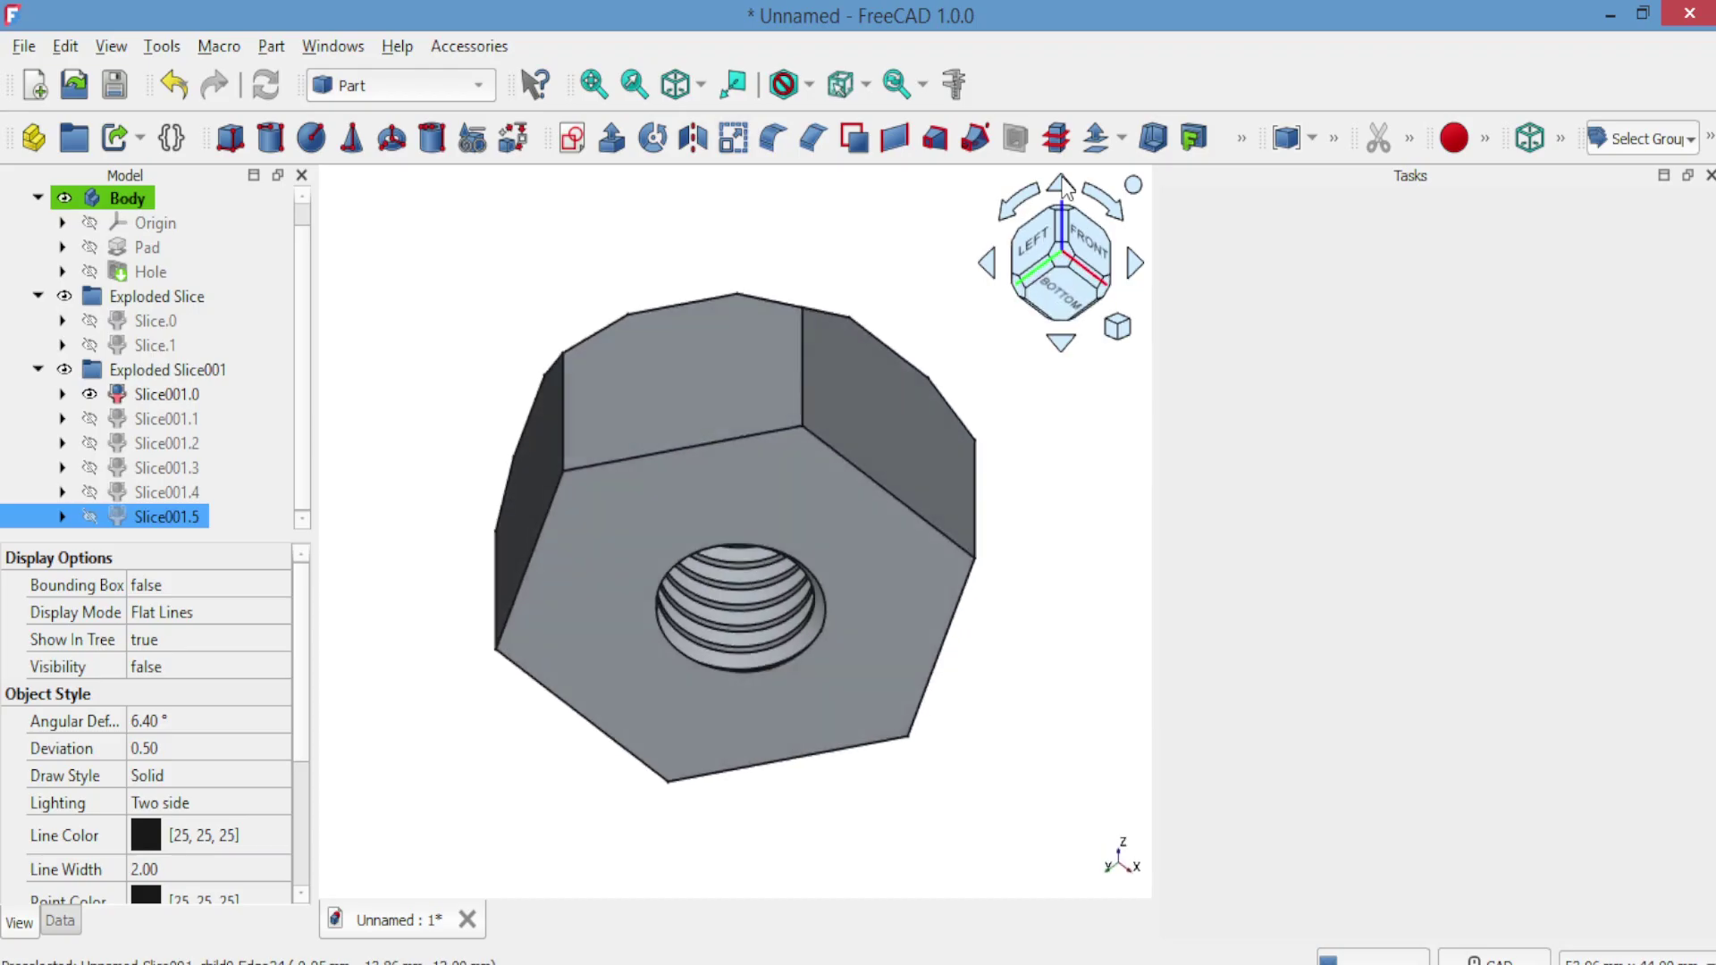
Create another plane primitive 14 mm long and 14 mm wide for the nut's underside corners.
key(Down)
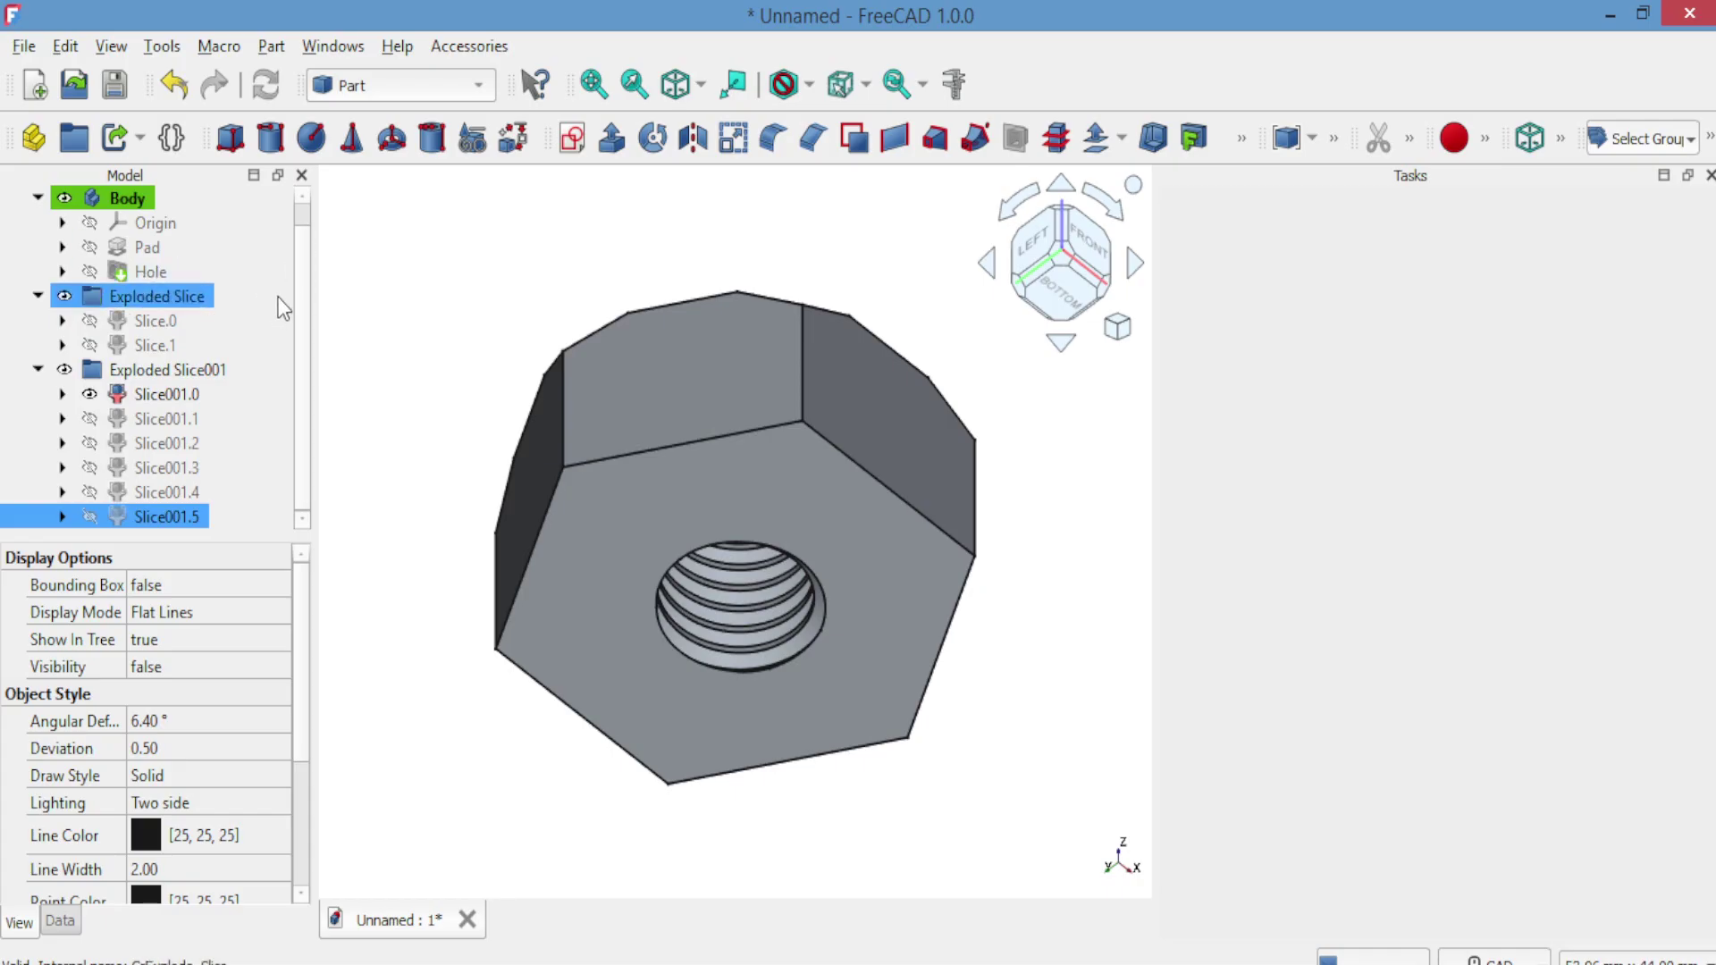
click(196, 386)
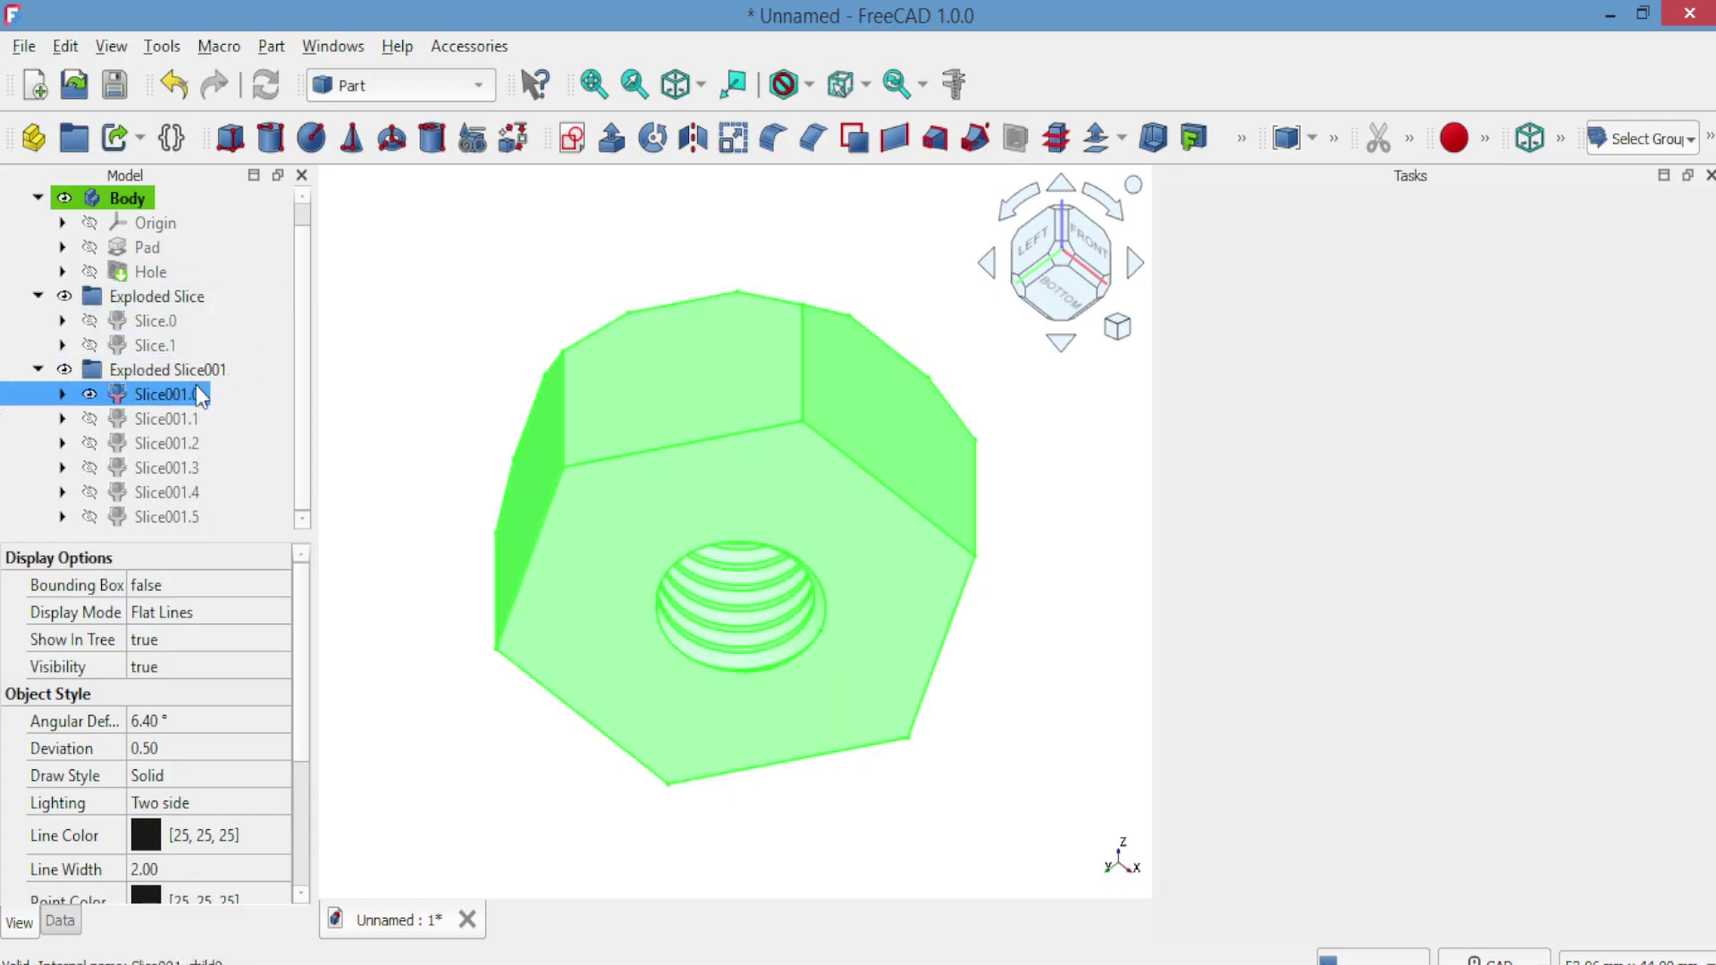
click(473, 139)
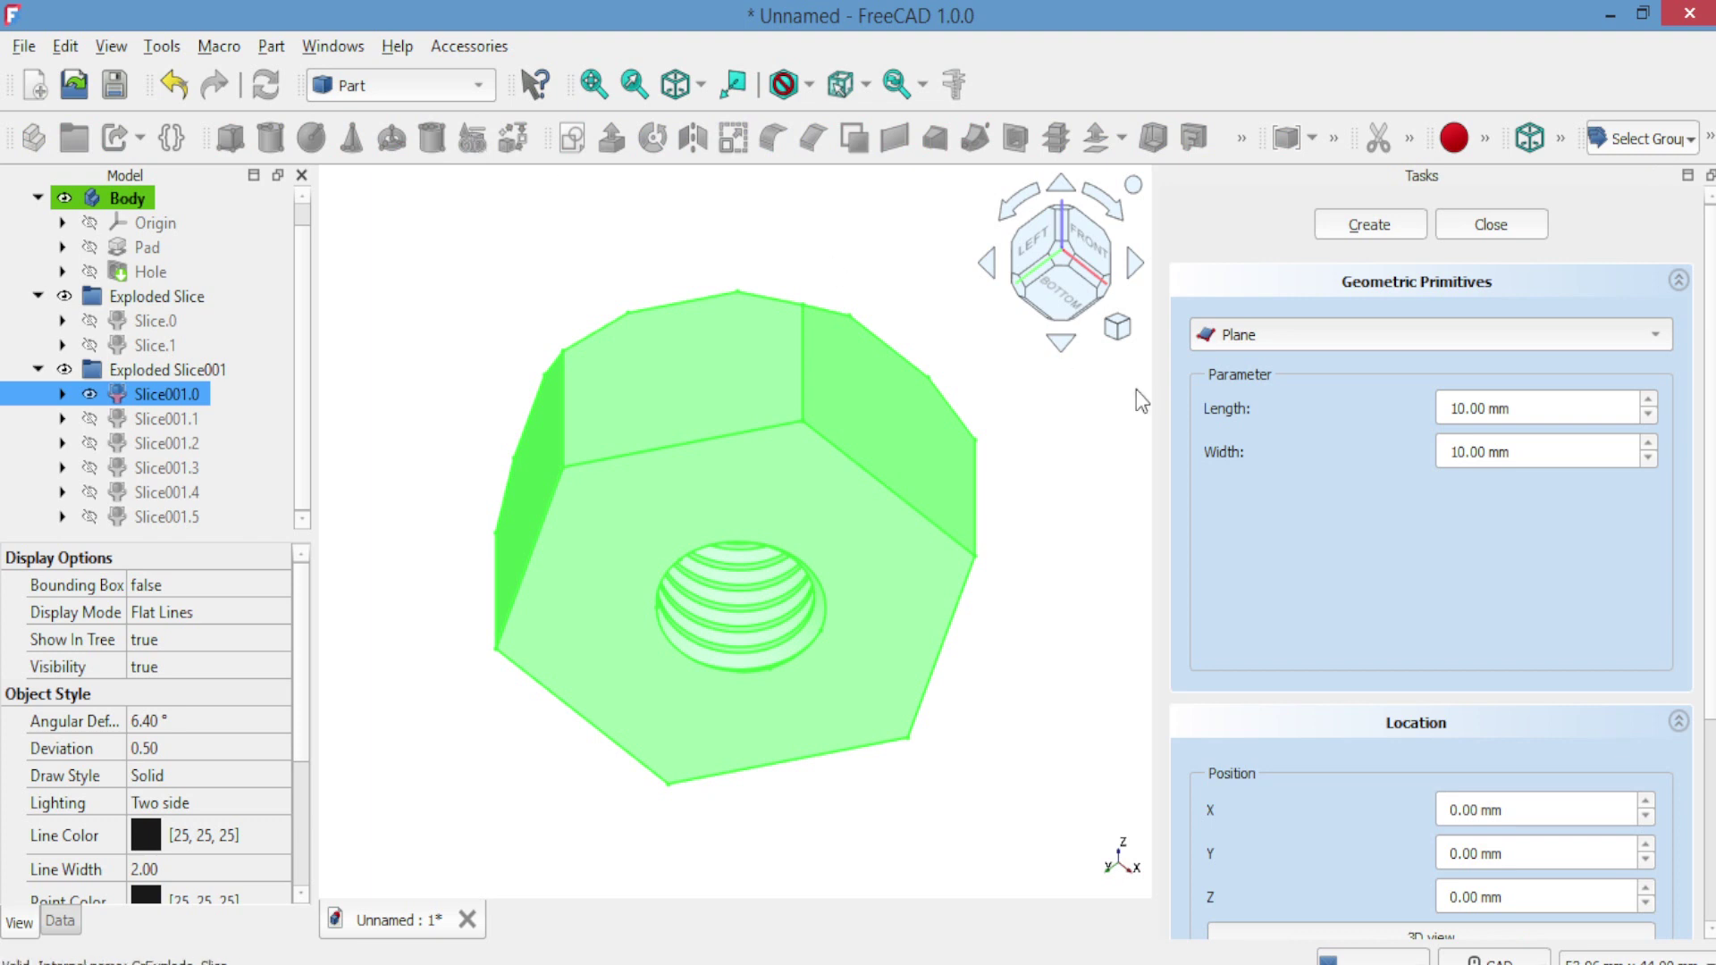
double_click(1649, 403)
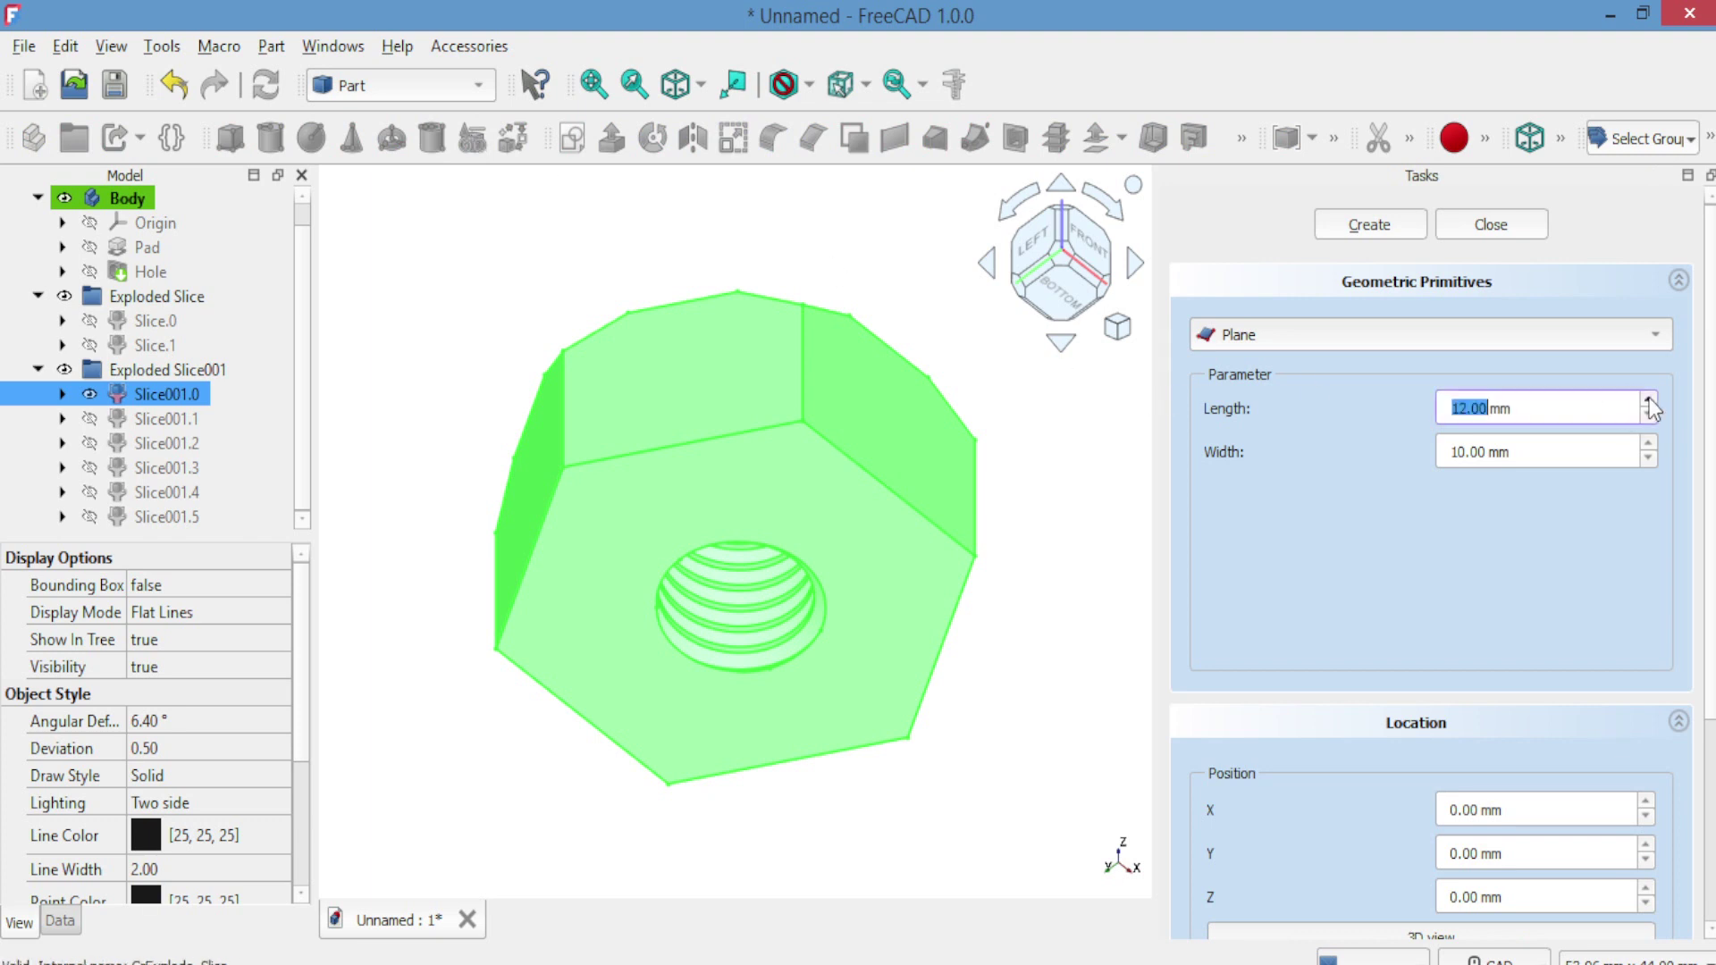
click(1649, 403)
click(1648, 444)
triple_click(1648, 444)
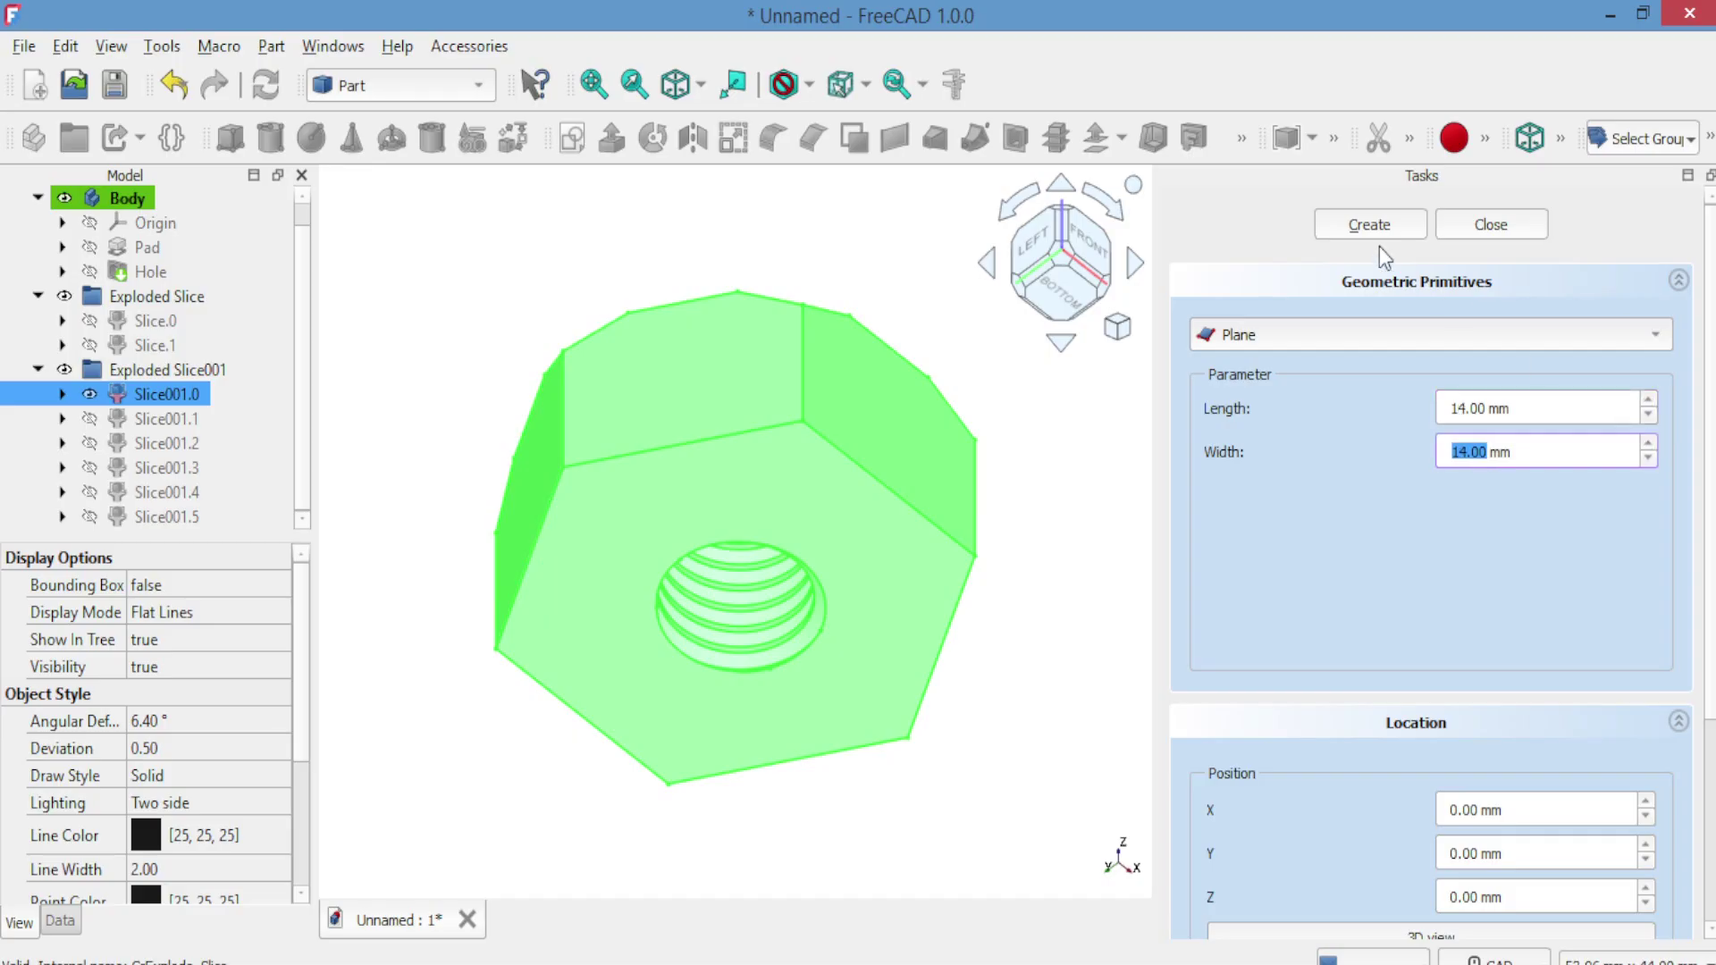
click(1371, 226)
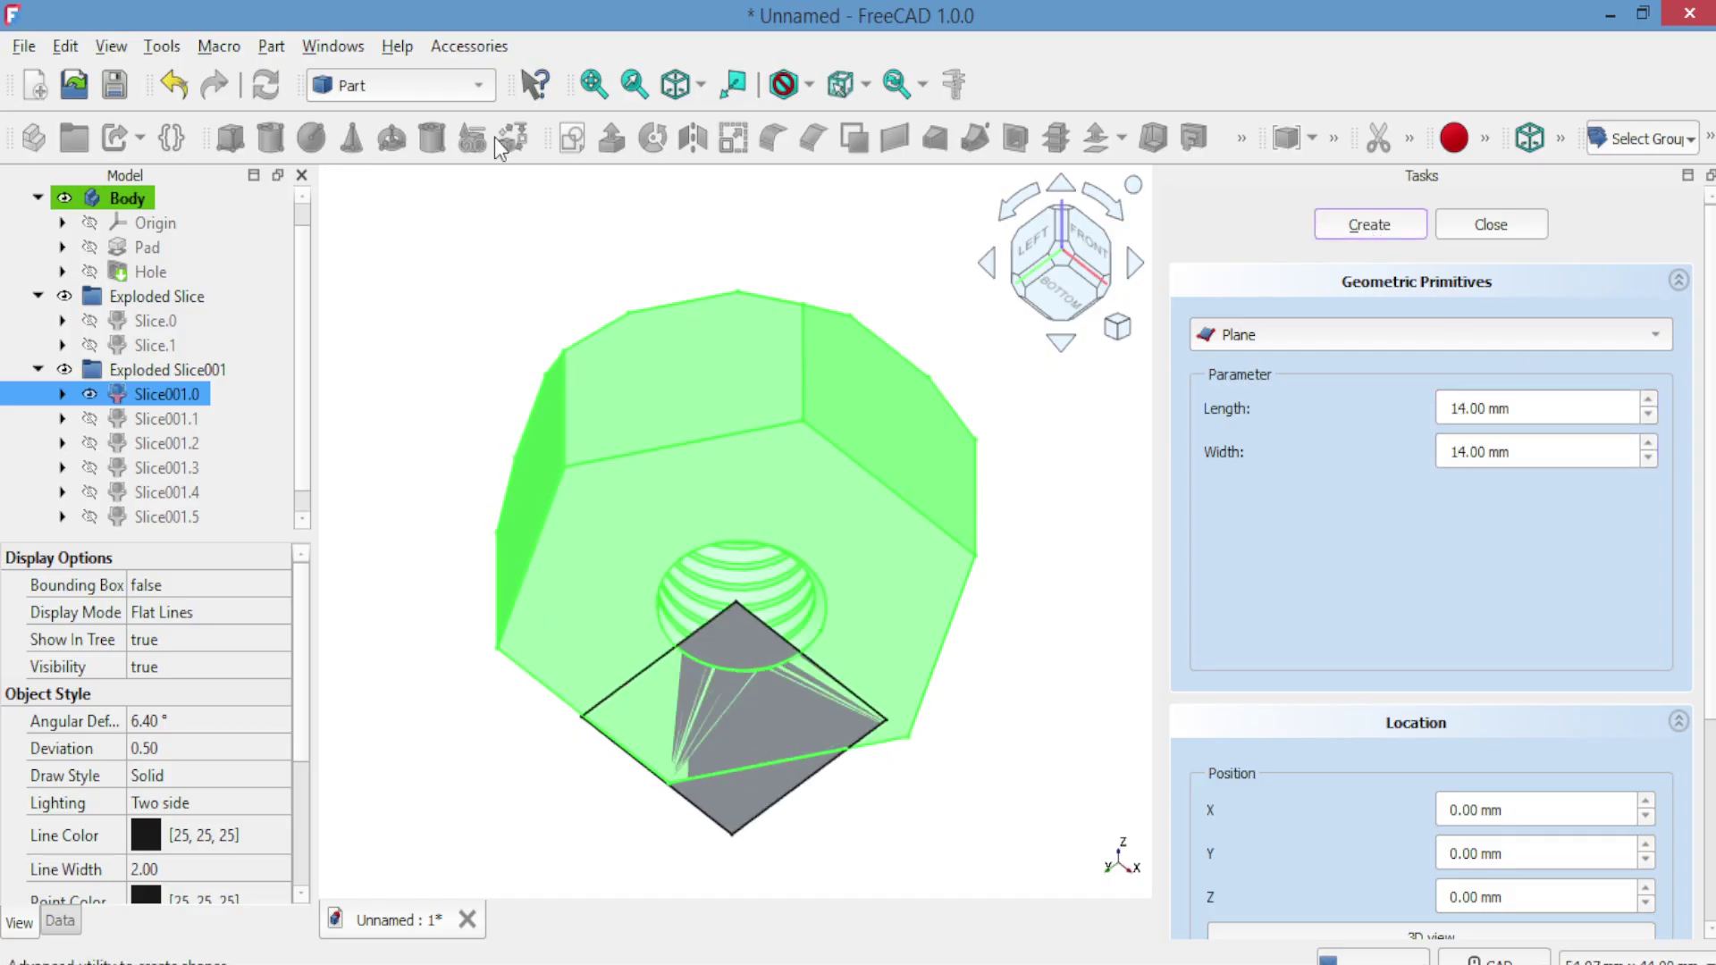
Transform the new plane by tilting it and moving it across one underside corner of the nut, and accept the placement.
scroll(300, 263, down, 1)
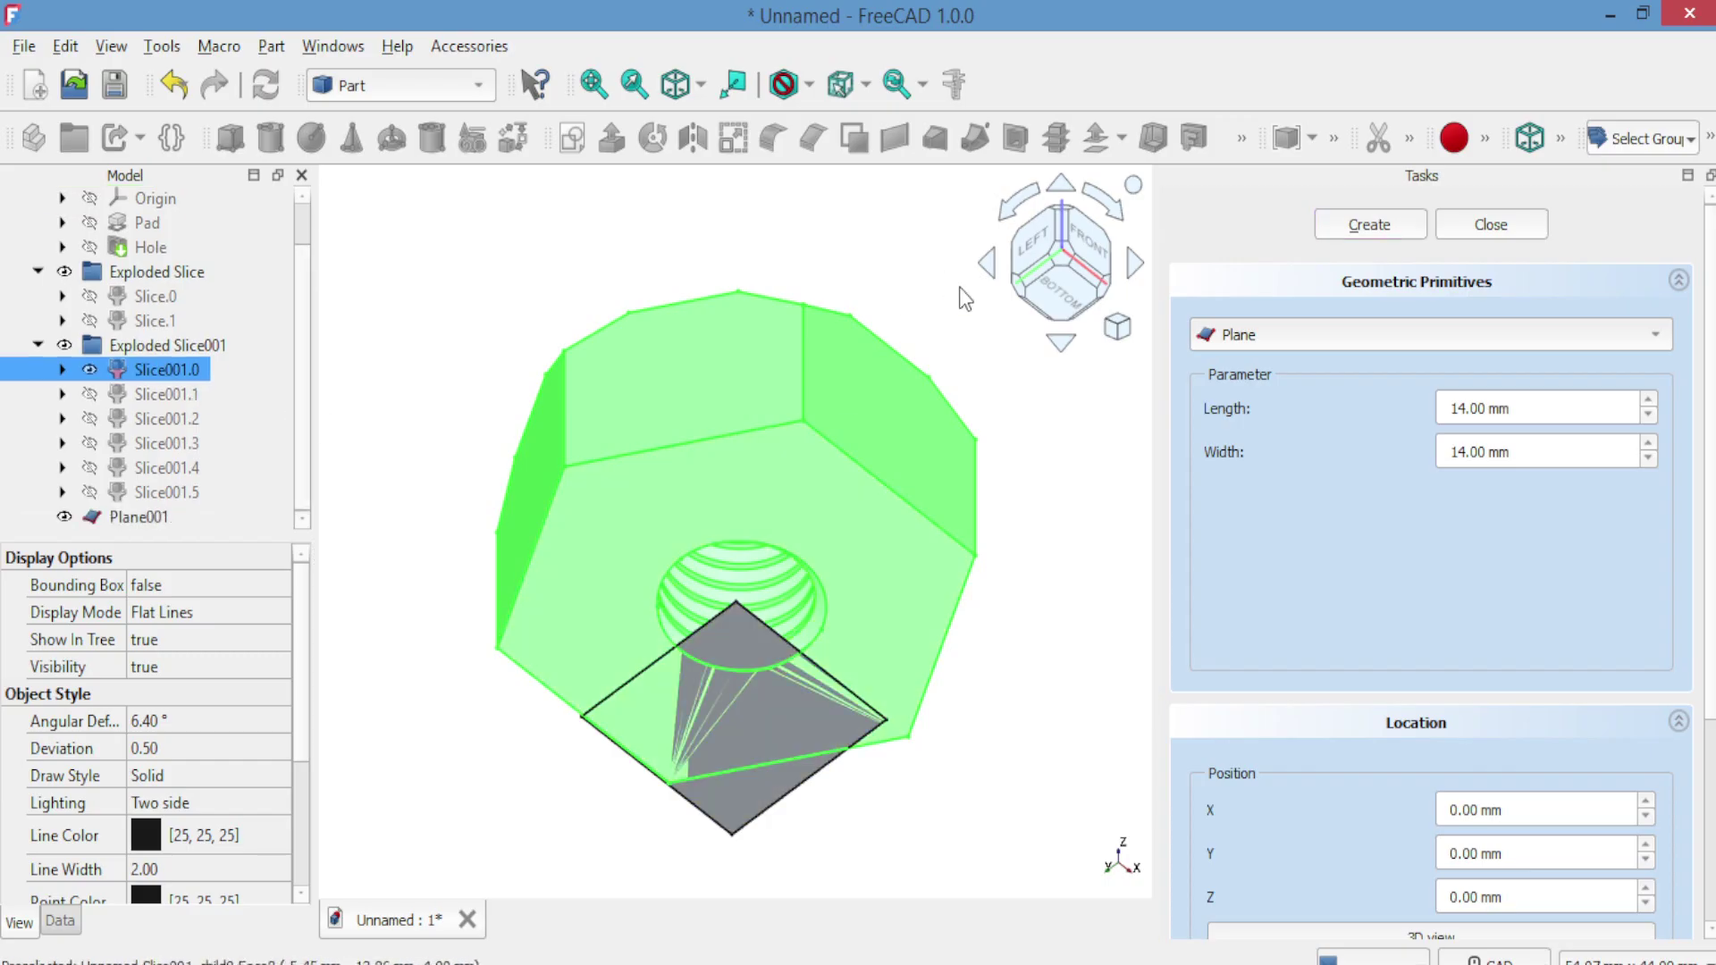
click(1044, 294)
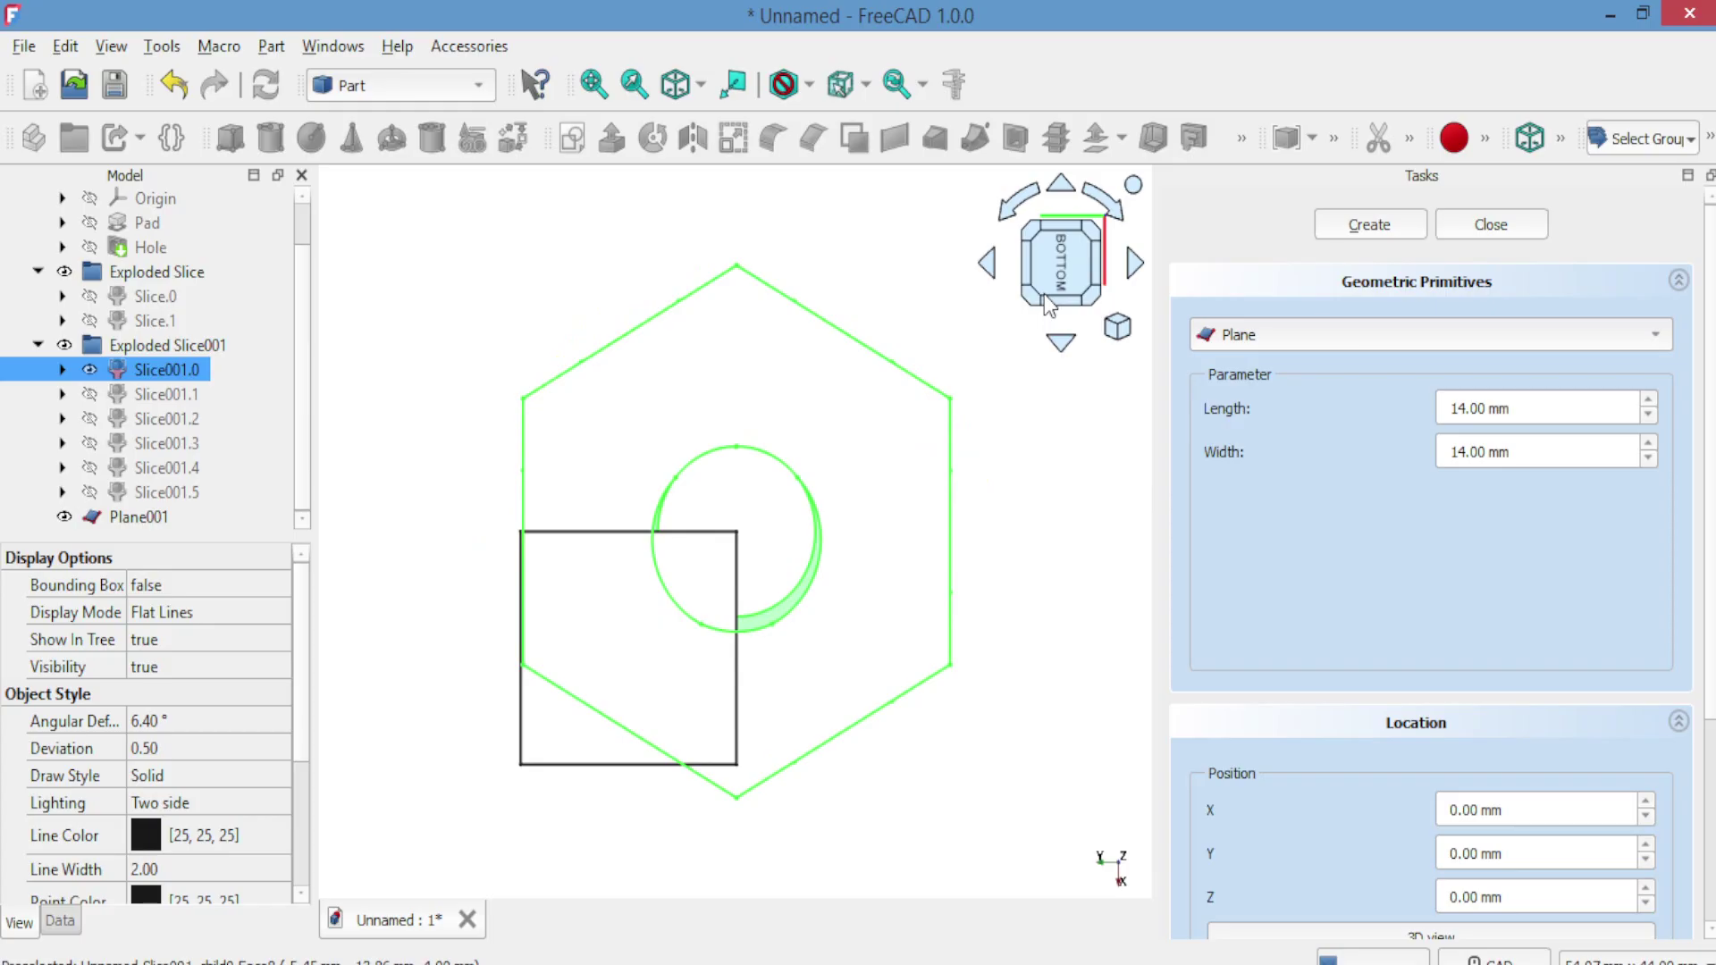
ctrl+click(108, 521)
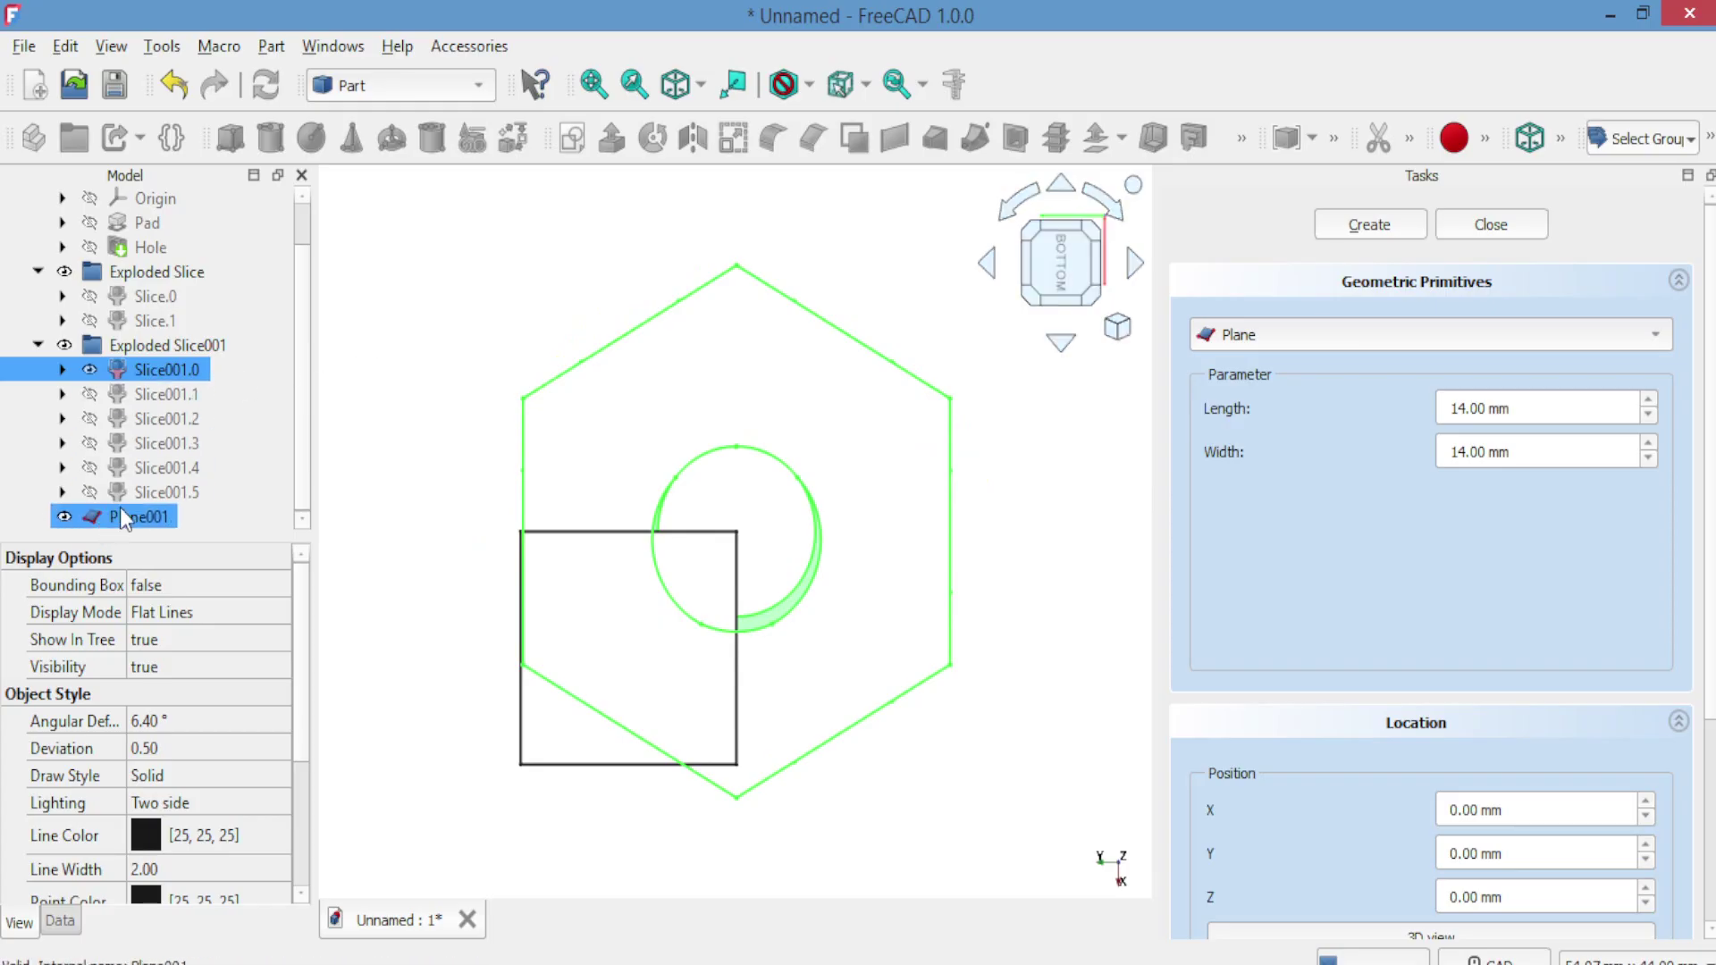
click(122, 514)
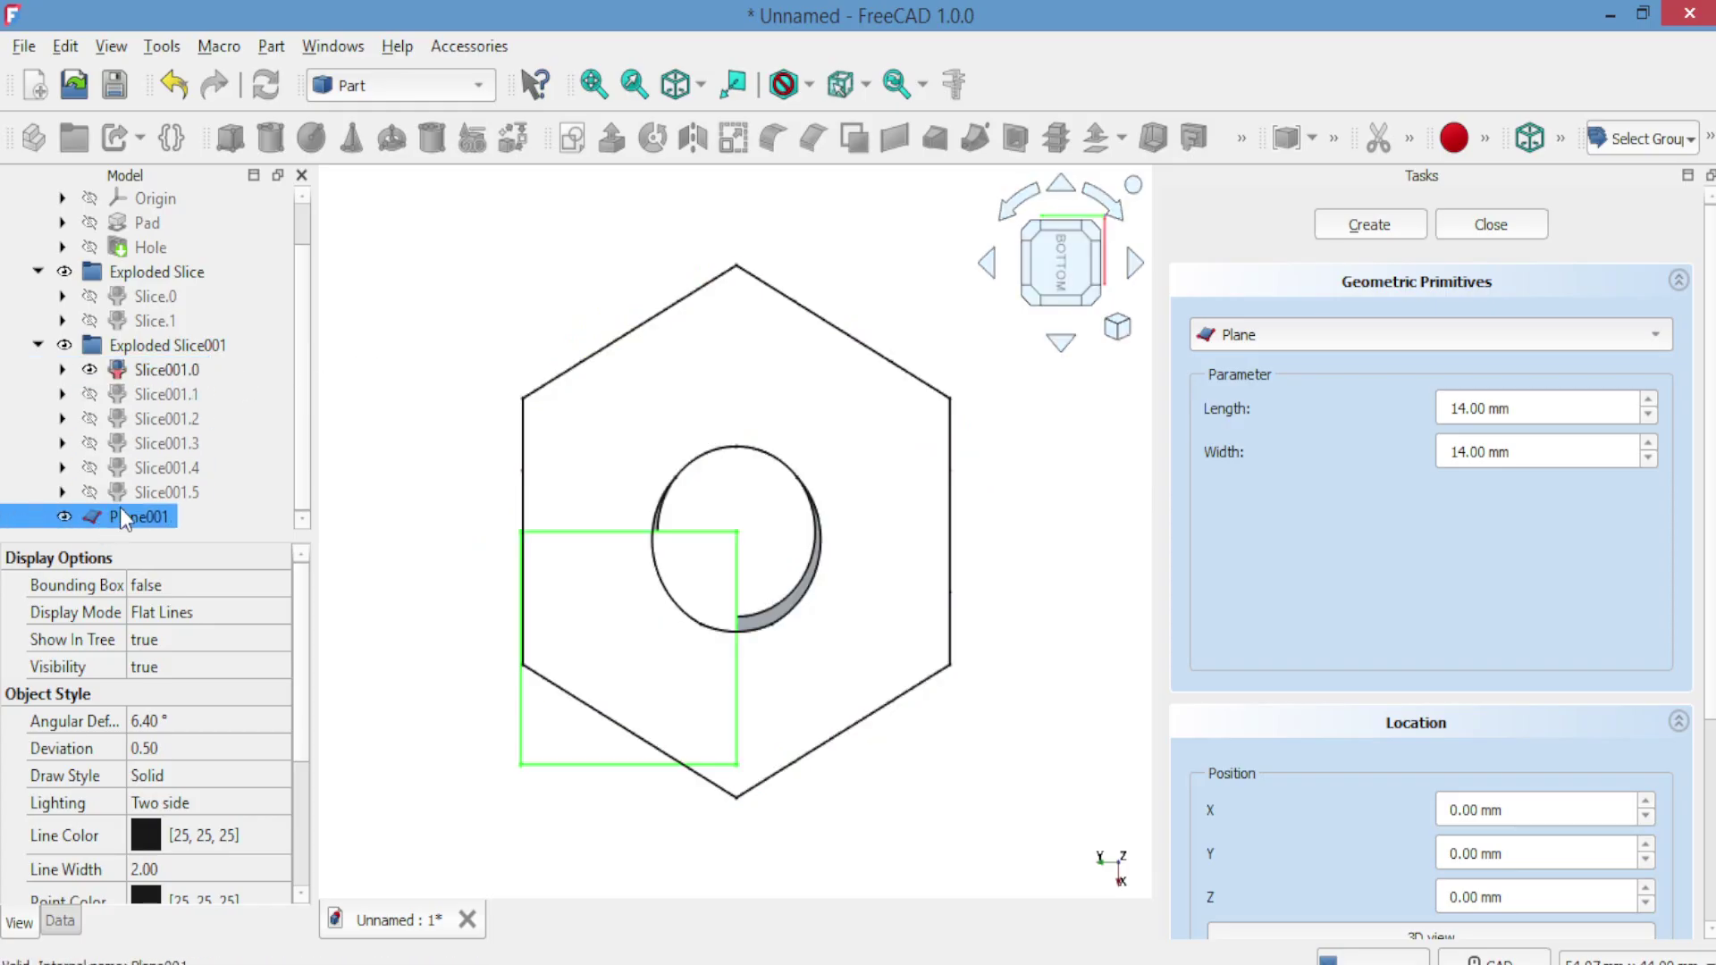
right_click(437, 548)
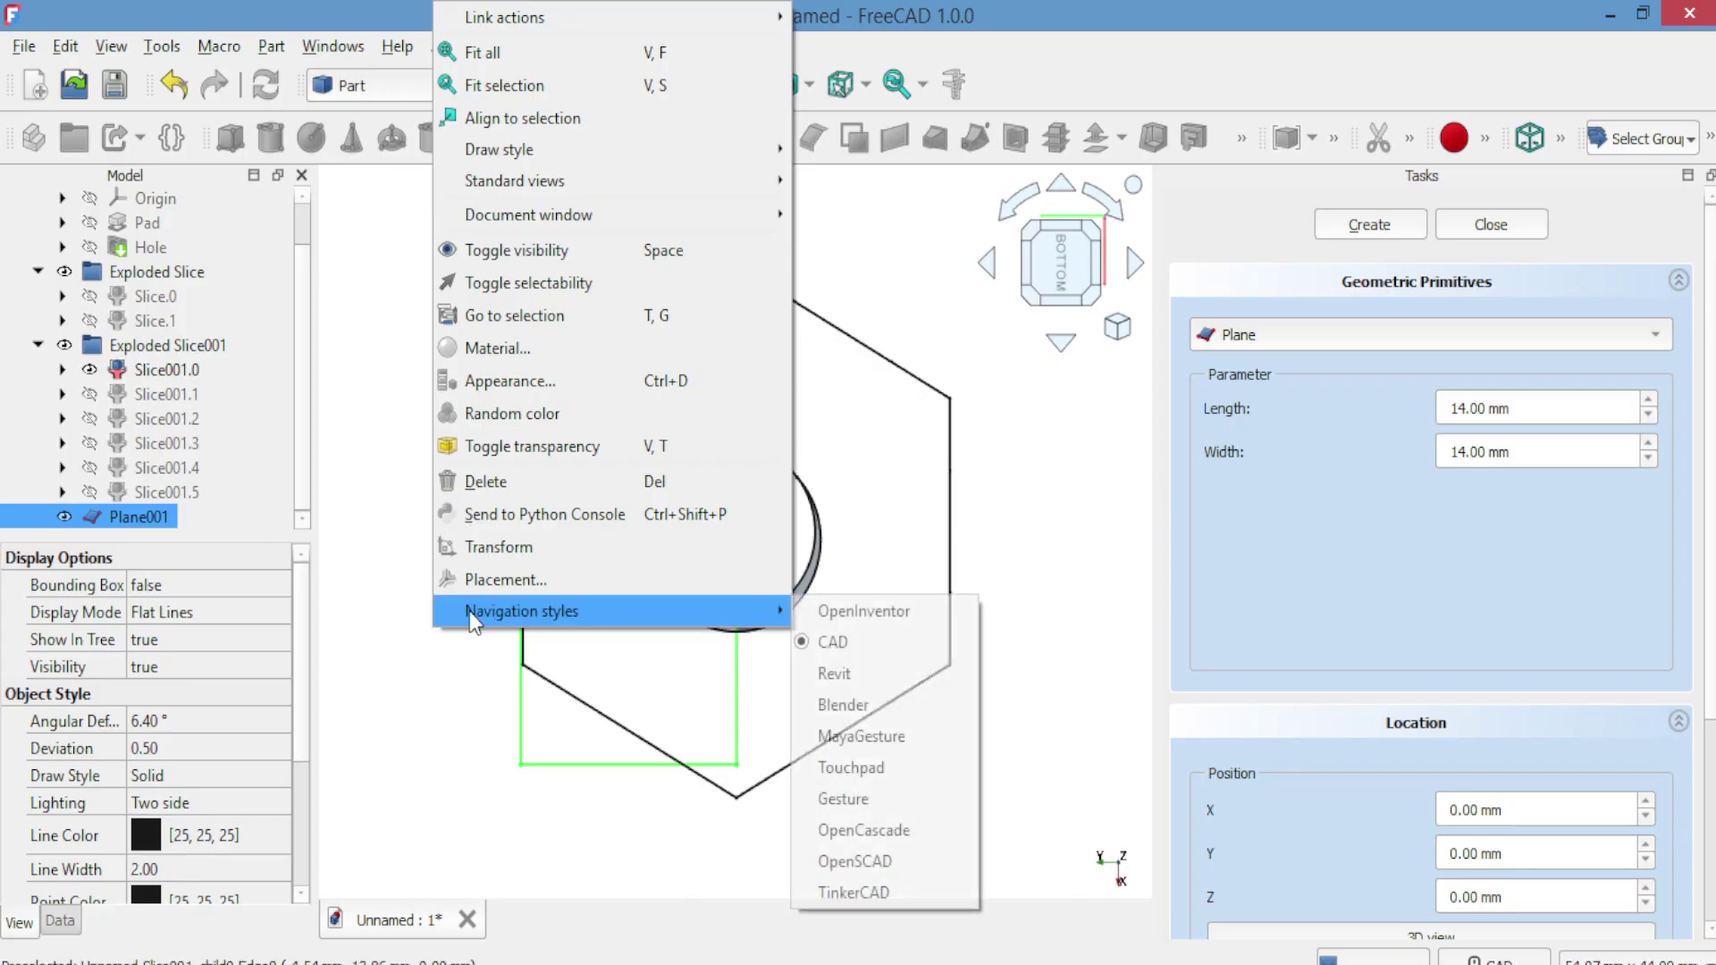
click(499, 547)
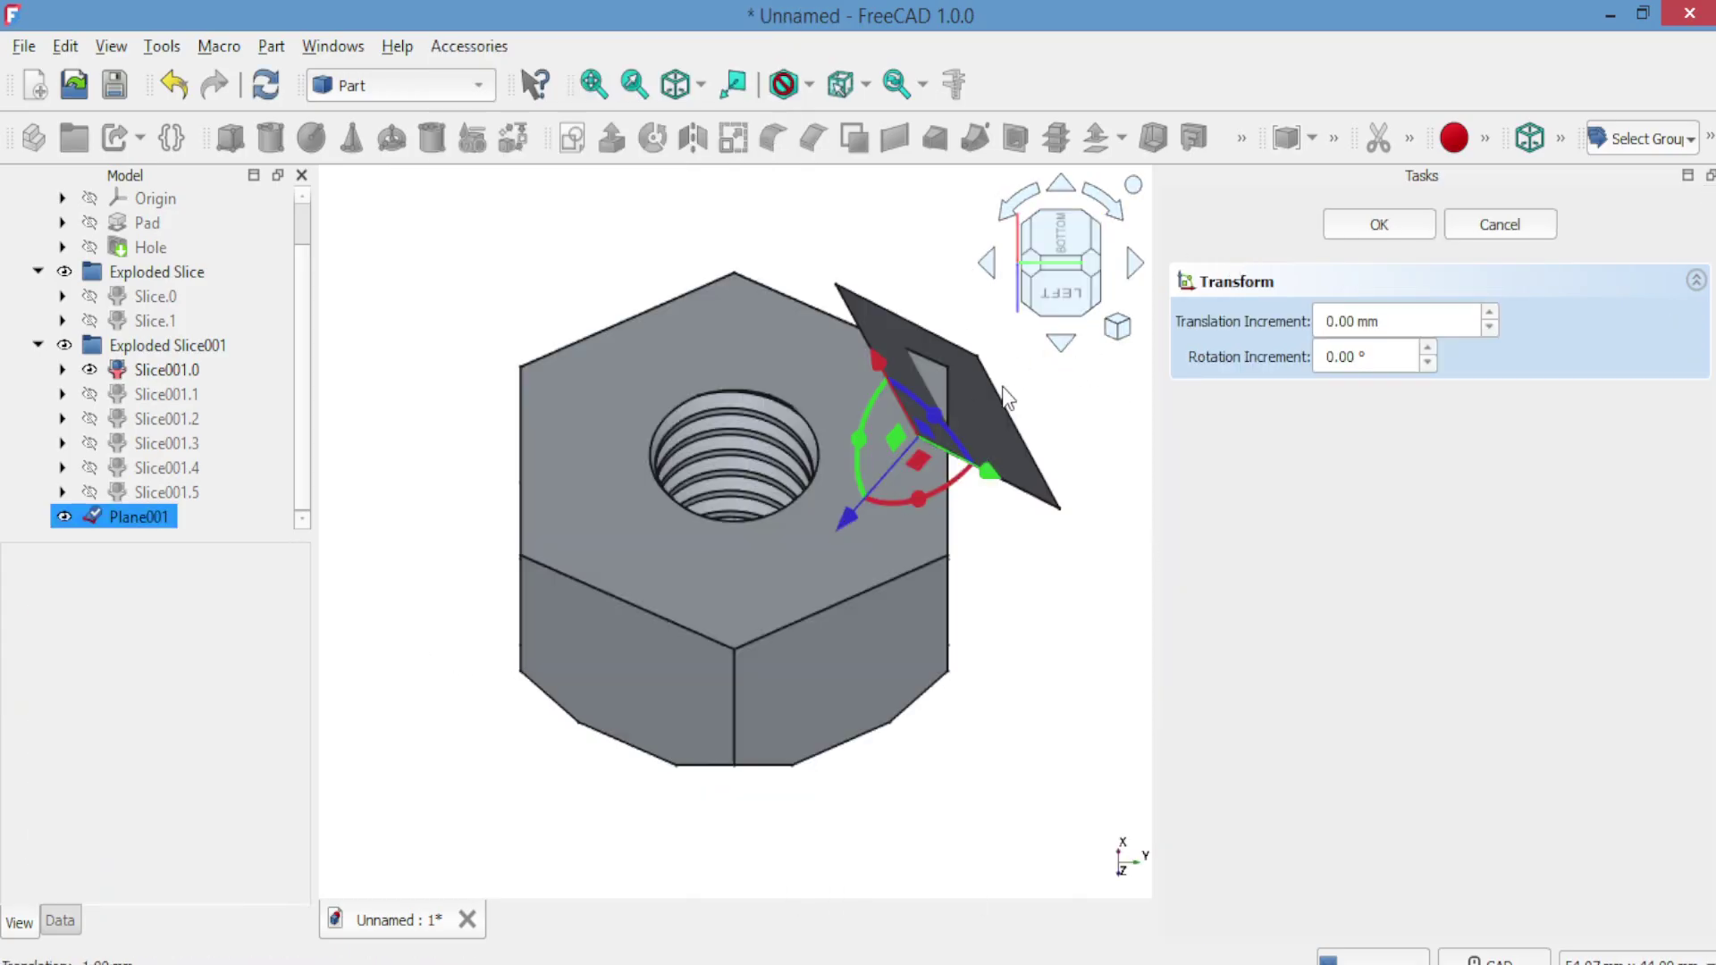
click(987, 270)
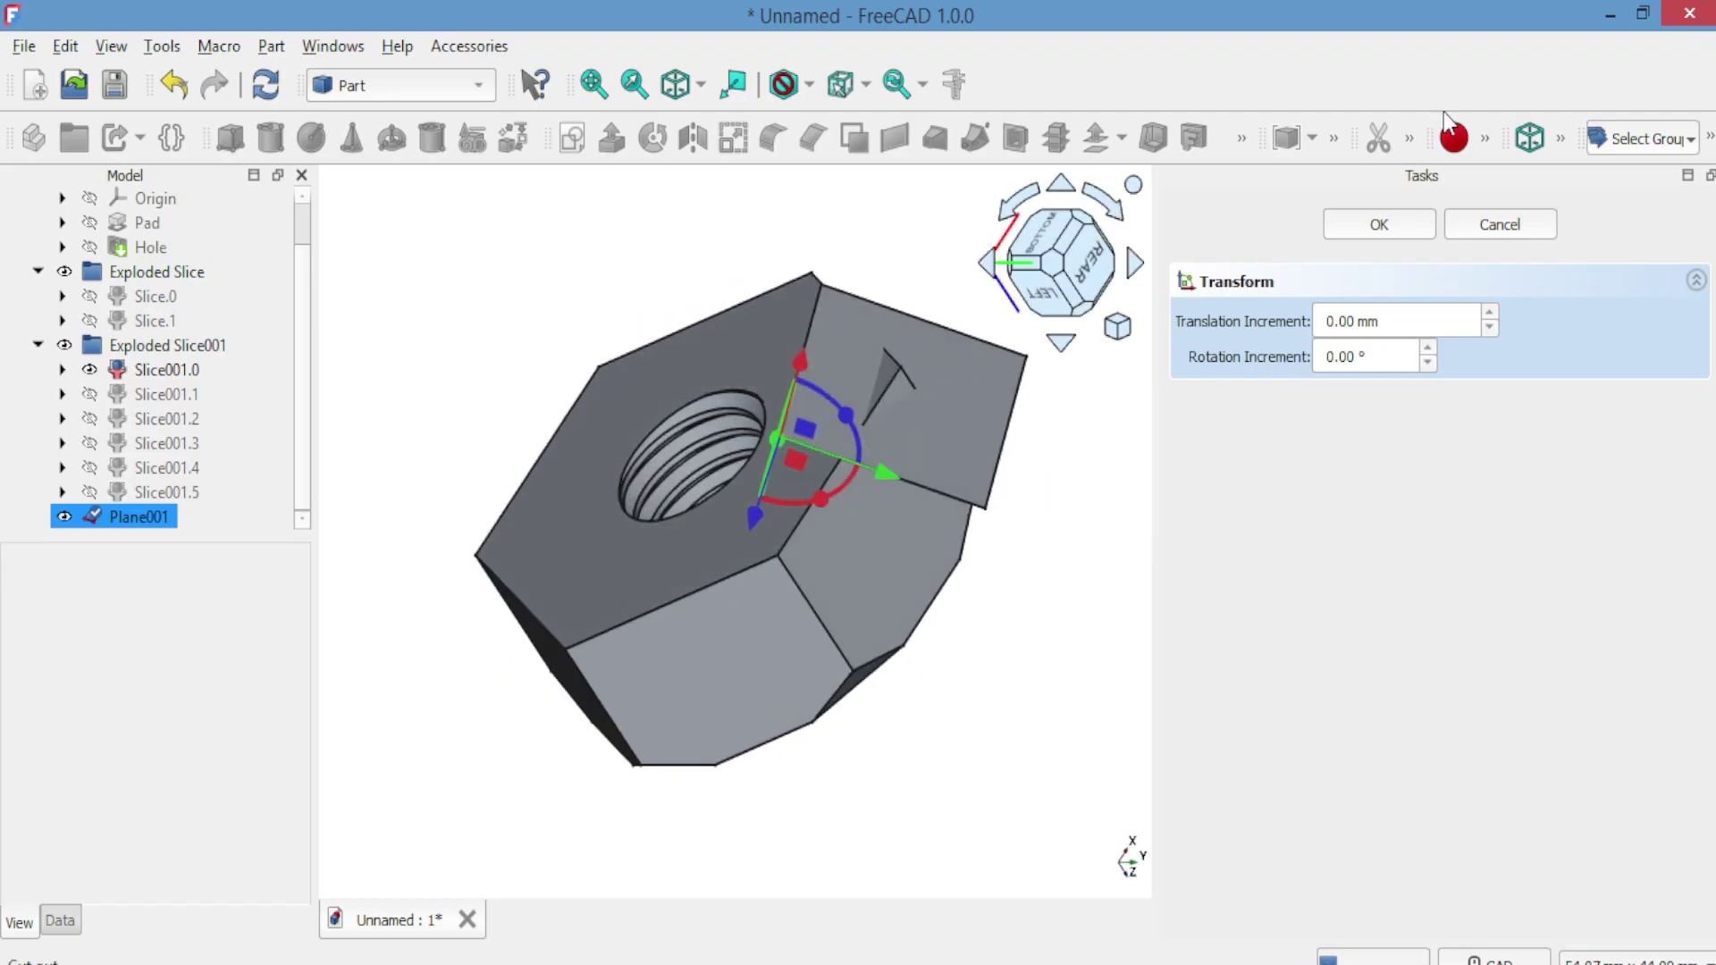
click(1408, 229)
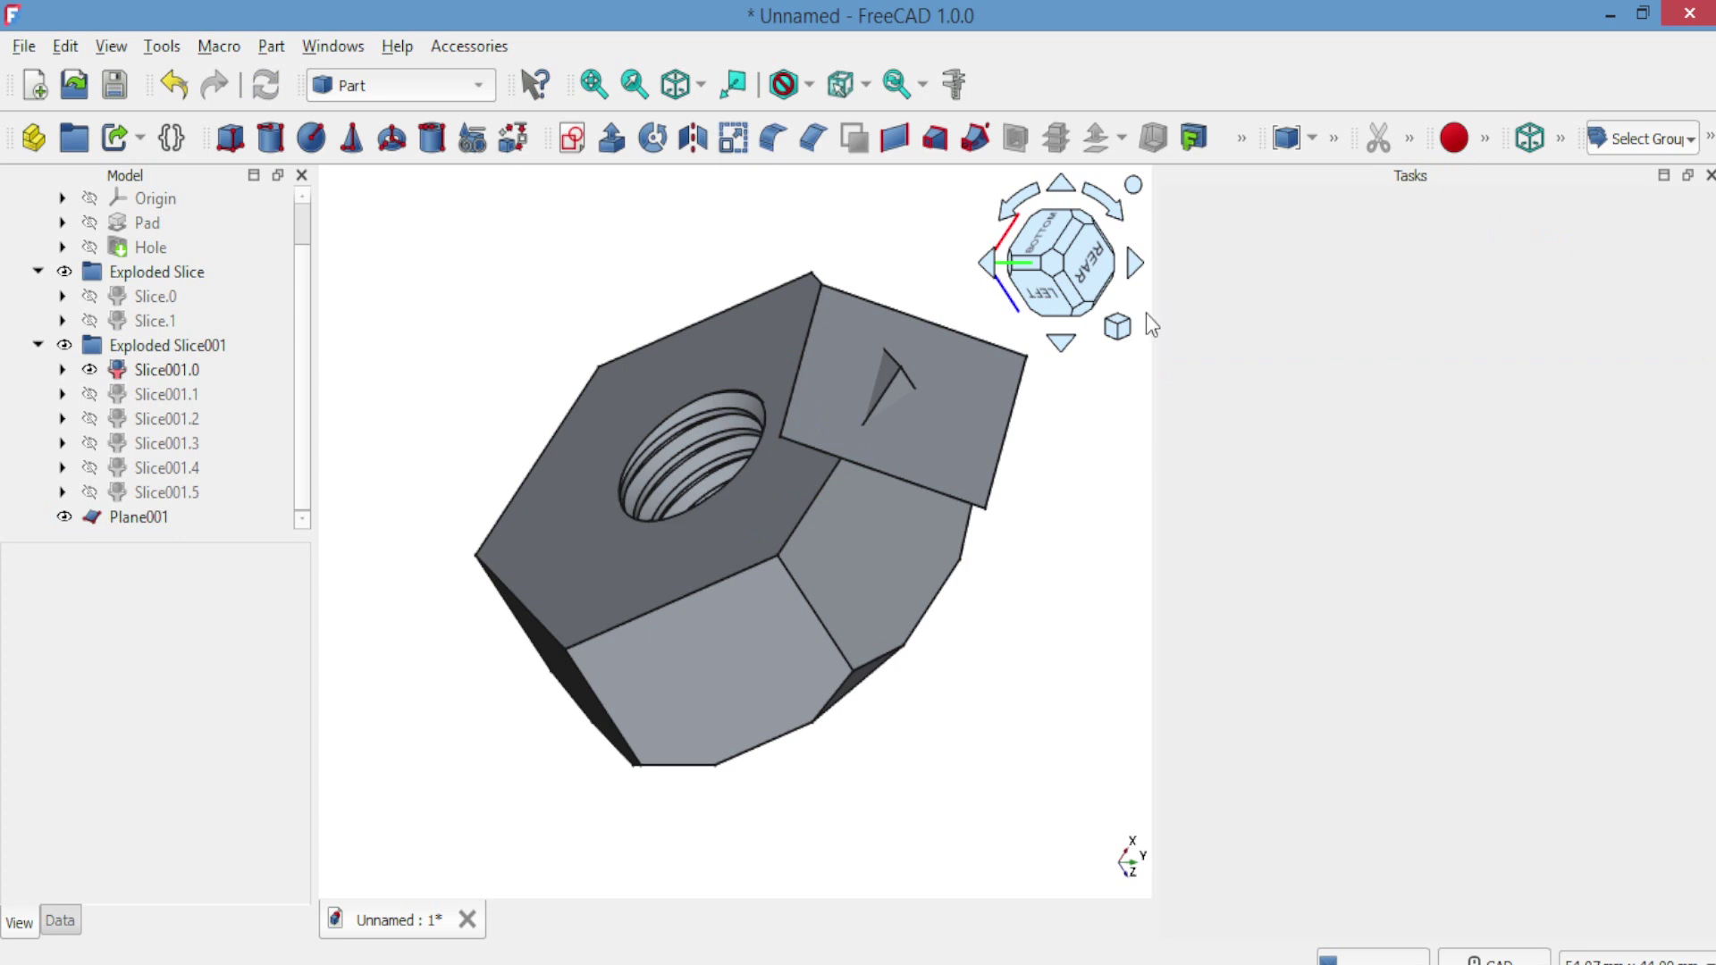
Slice the nut apart with the tilted plane to separate the underside corner piece.
click(198, 497)
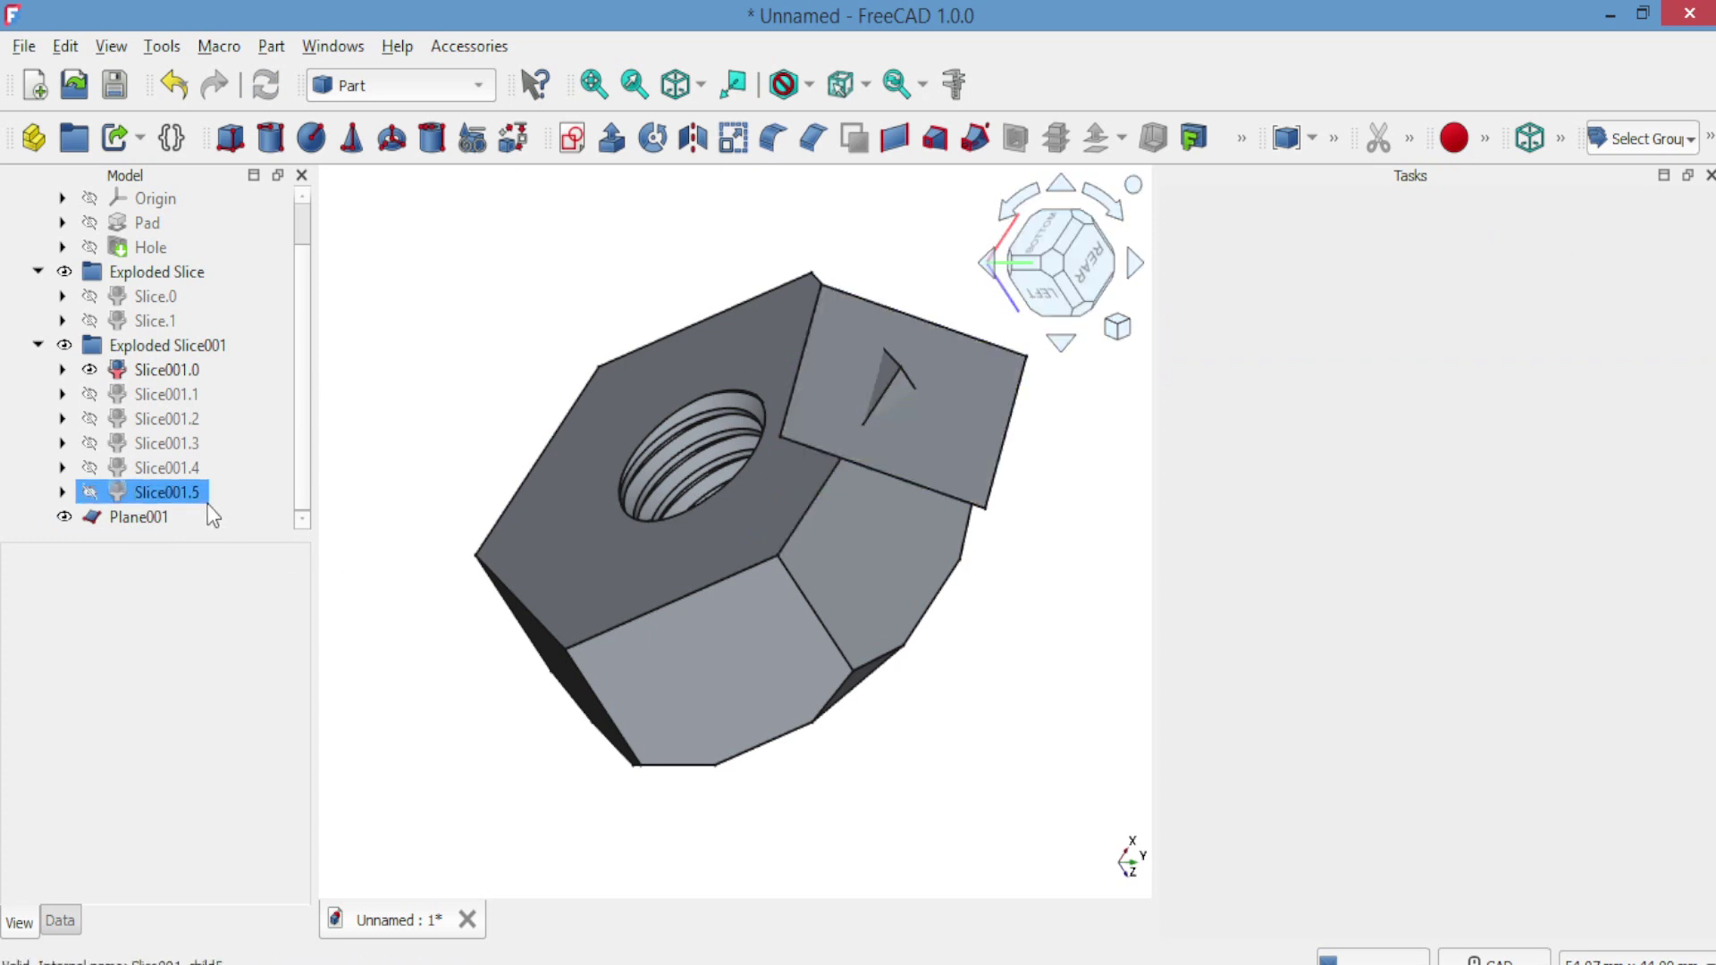
click(175, 368)
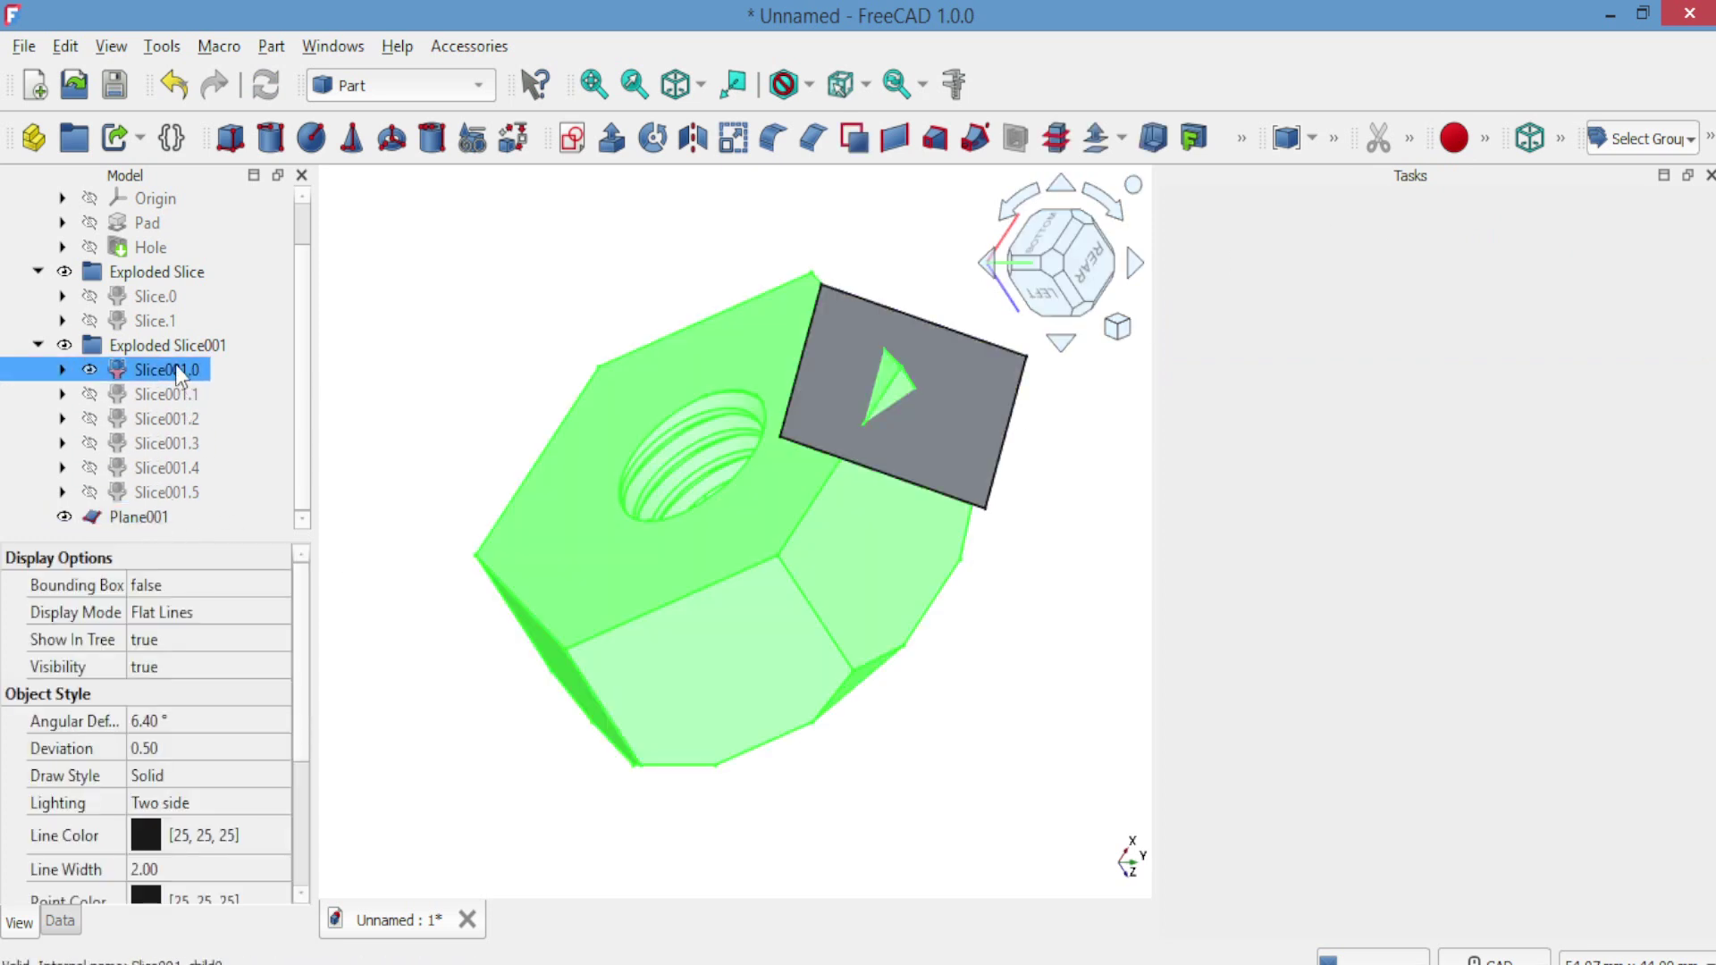
click(139, 518)
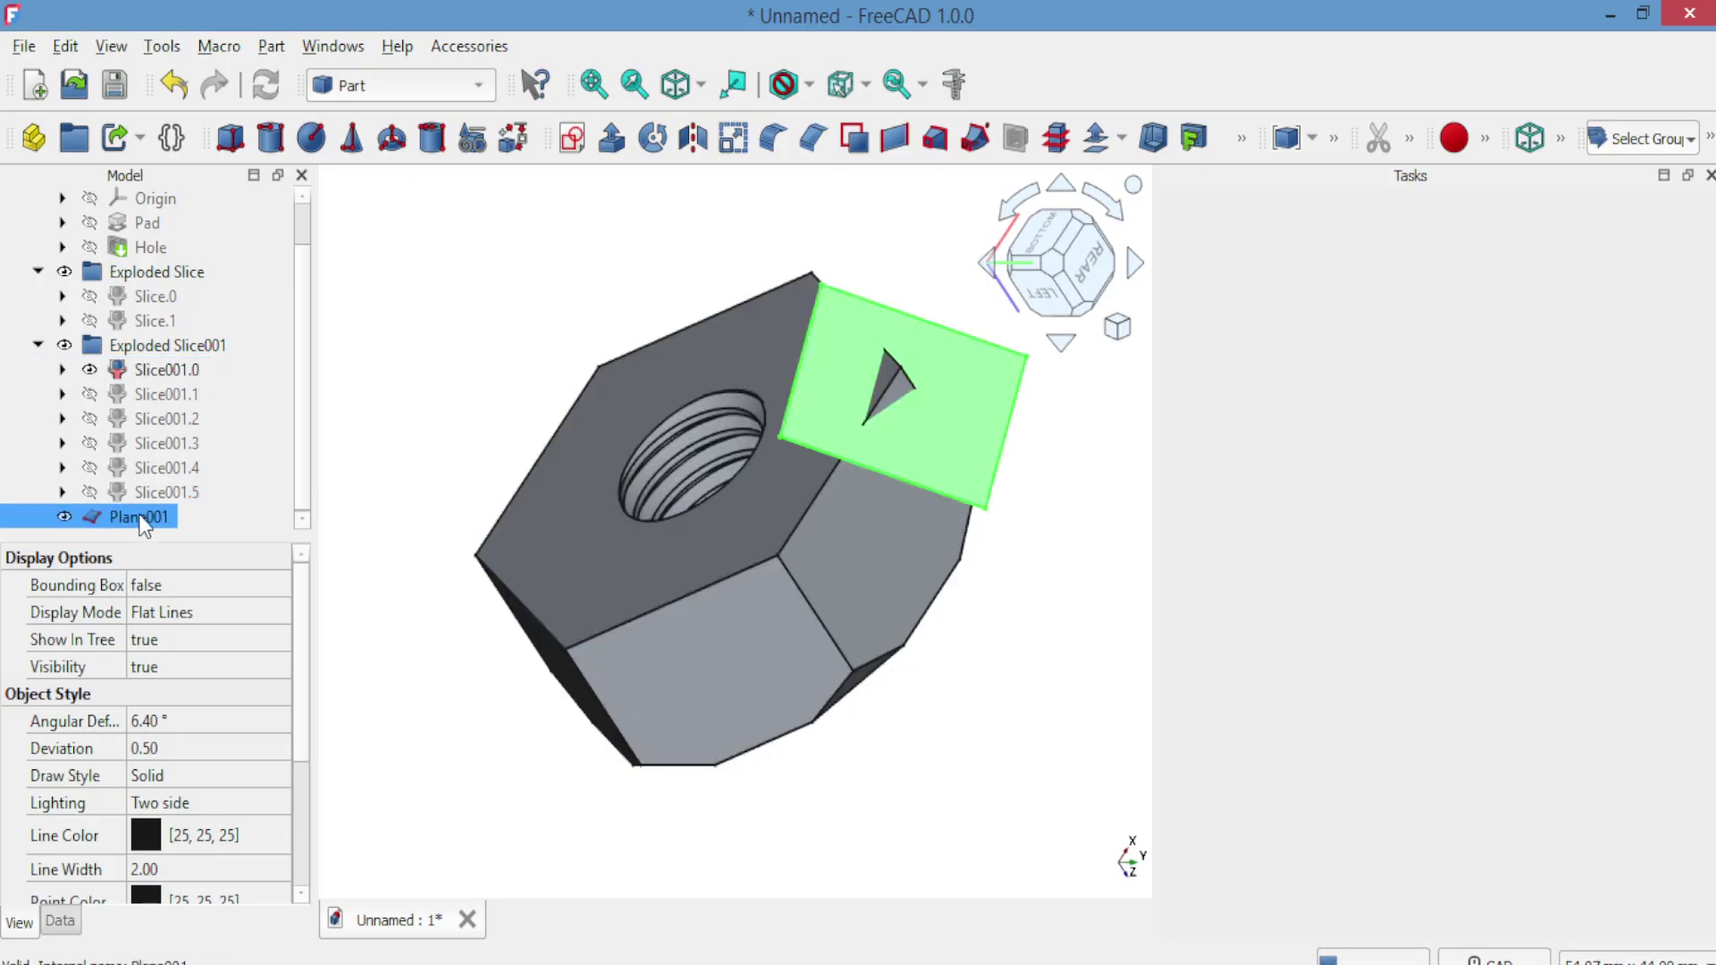
click(153, 373)
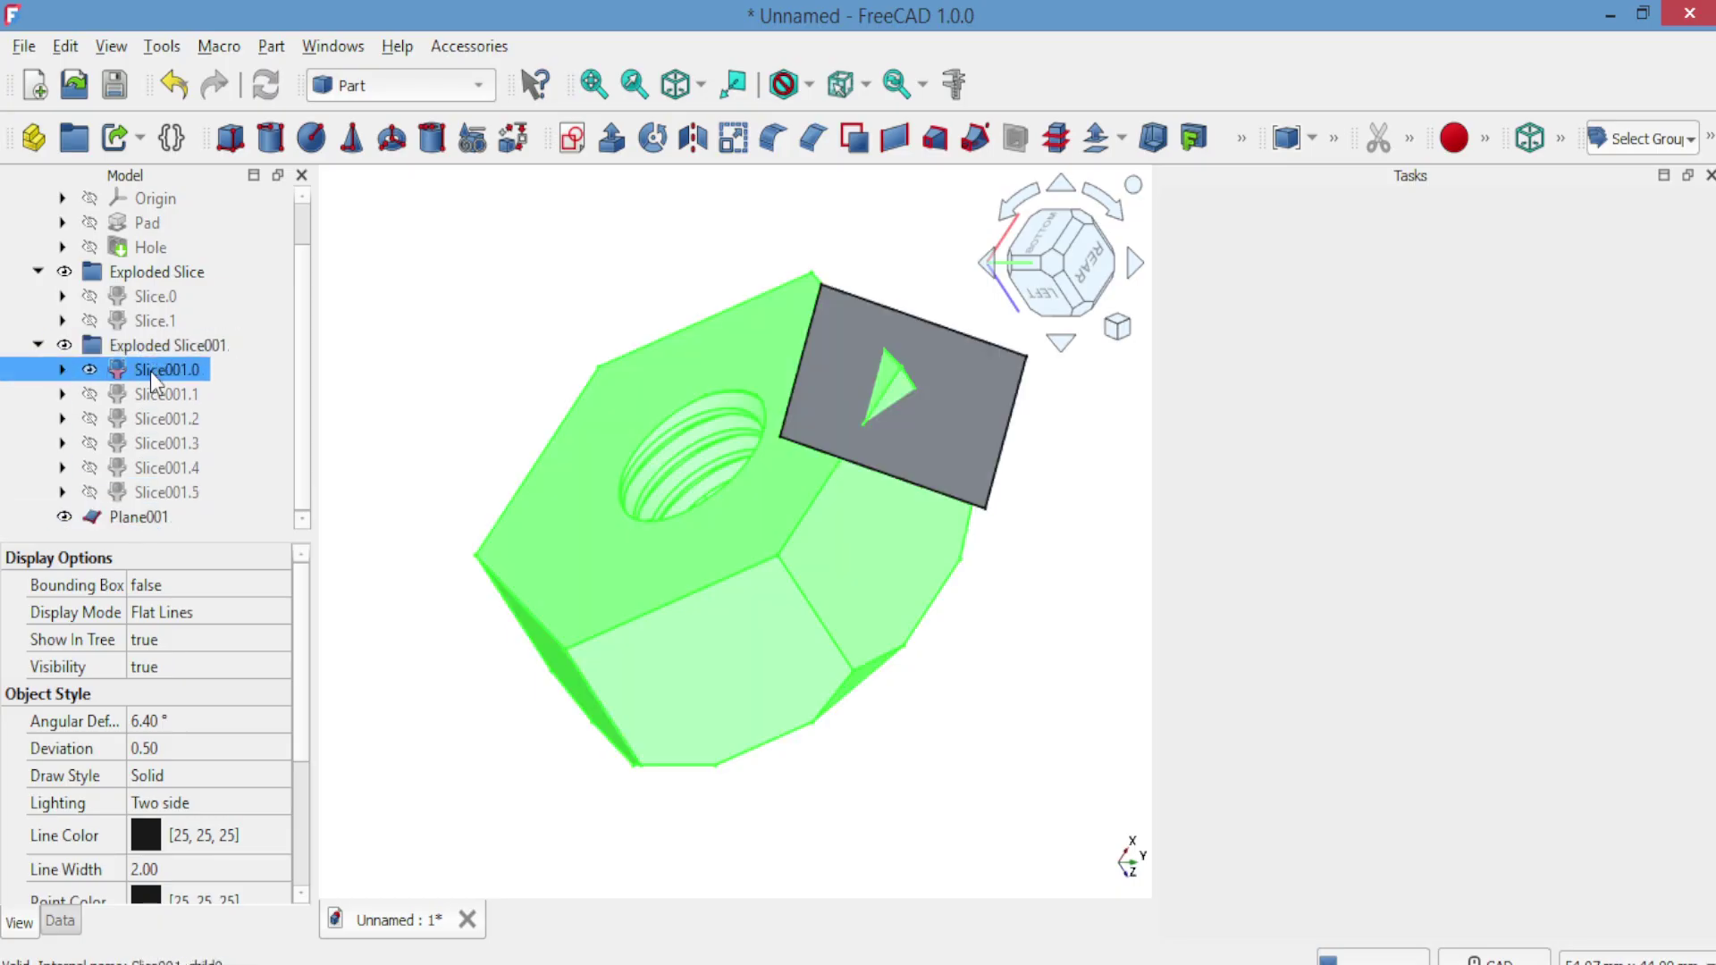
double_click(152, 377)
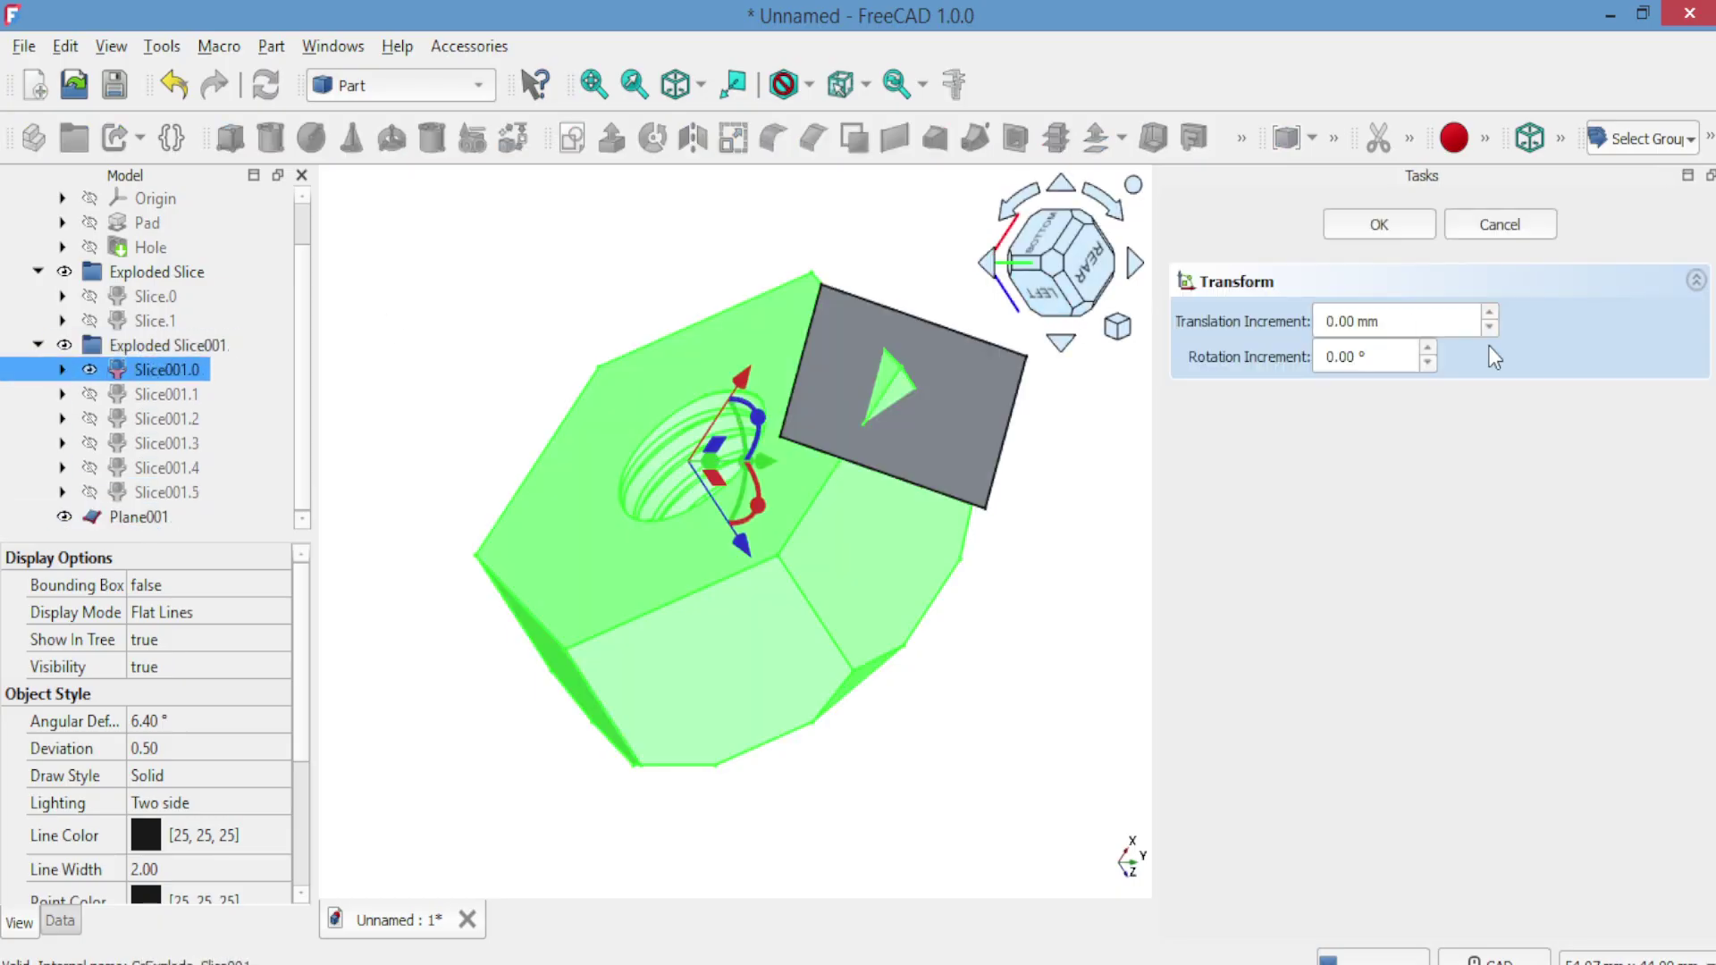
click(1511, 228)
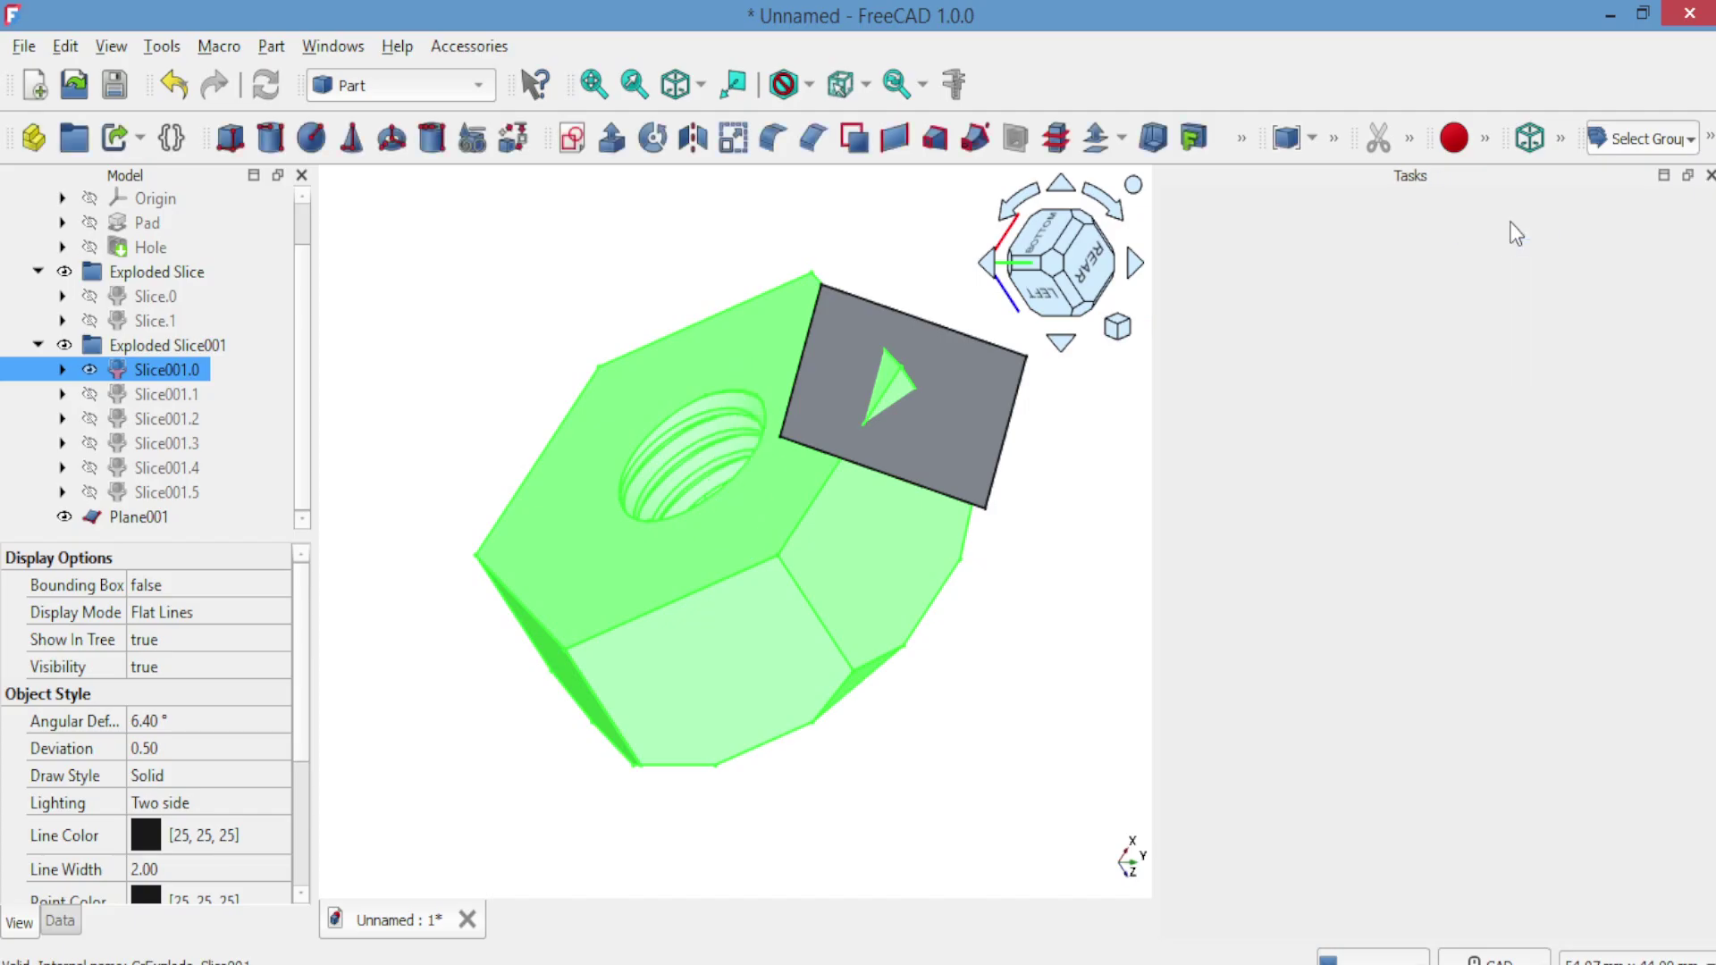
ctrl+click(131, 421)
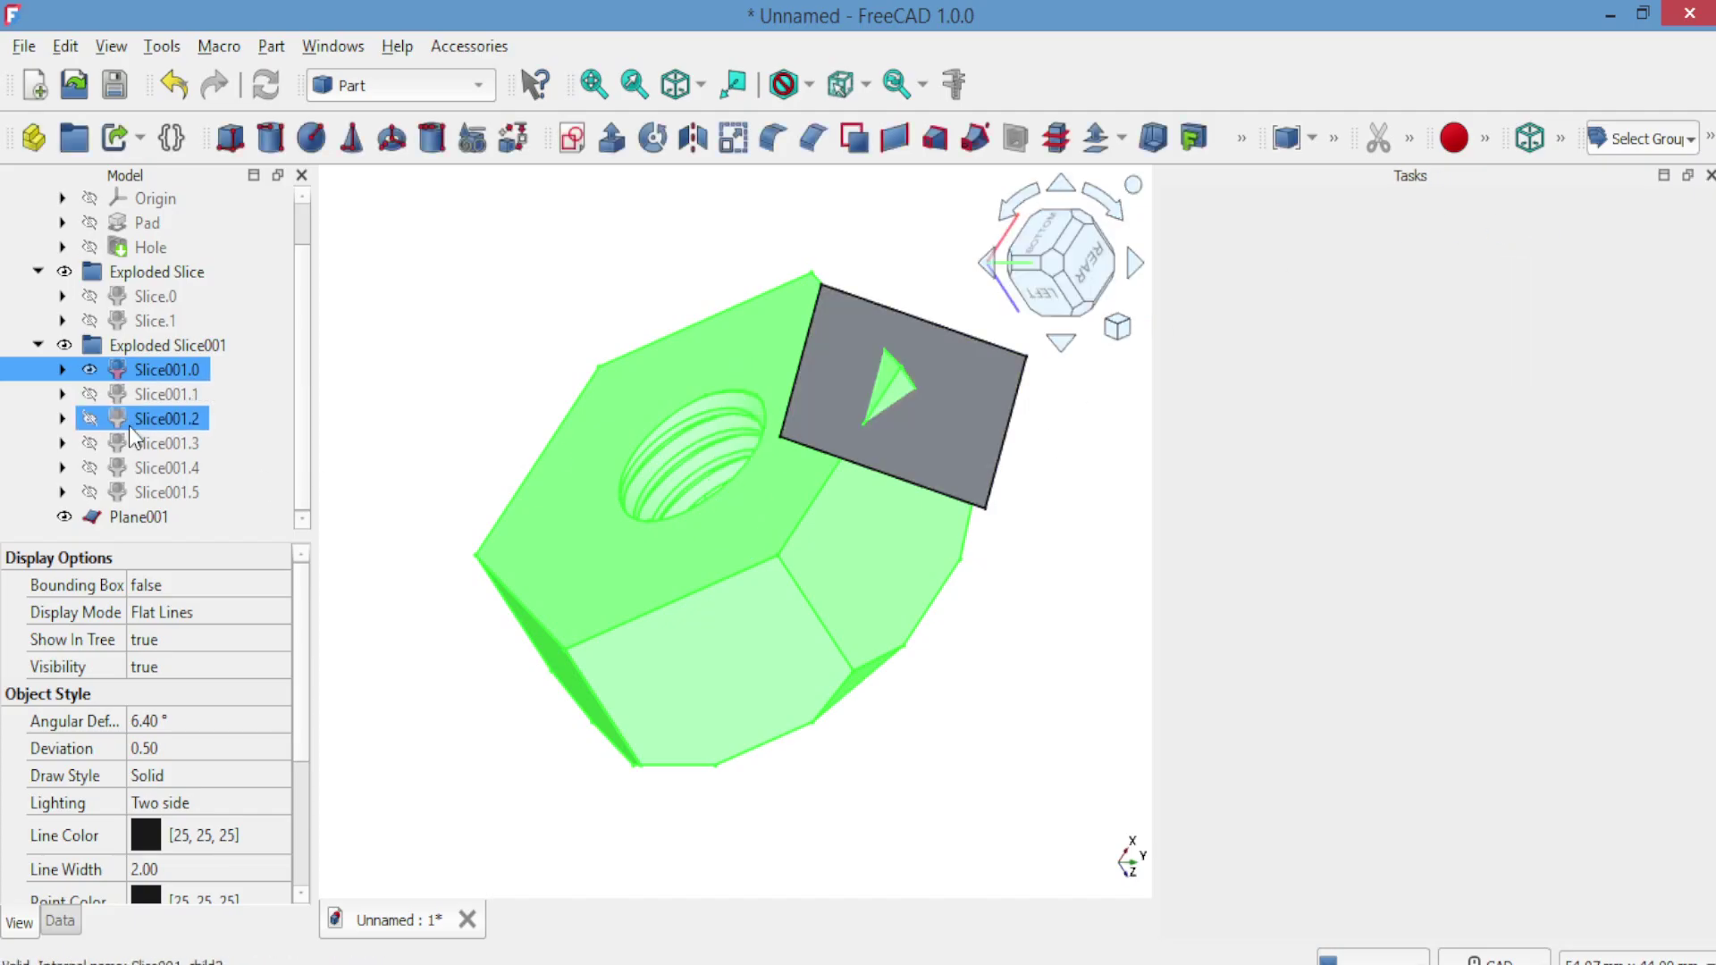
ctrl+click(129, 425)
ctrl+click(130, 519)
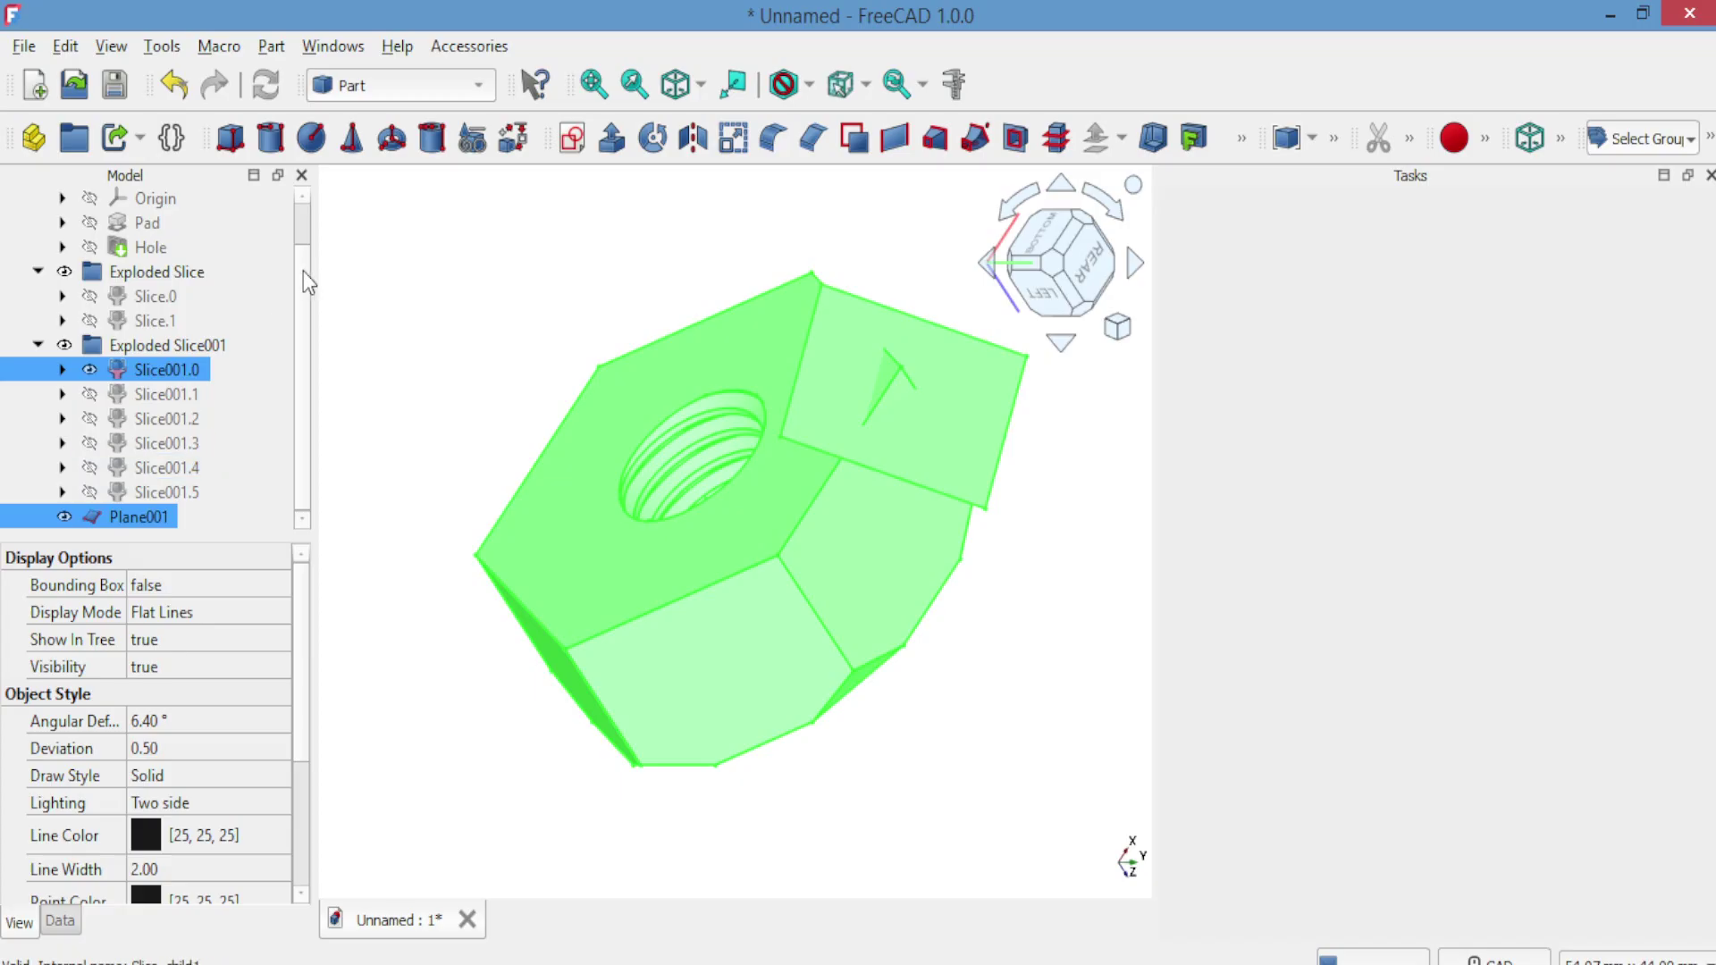
click(272, 46)
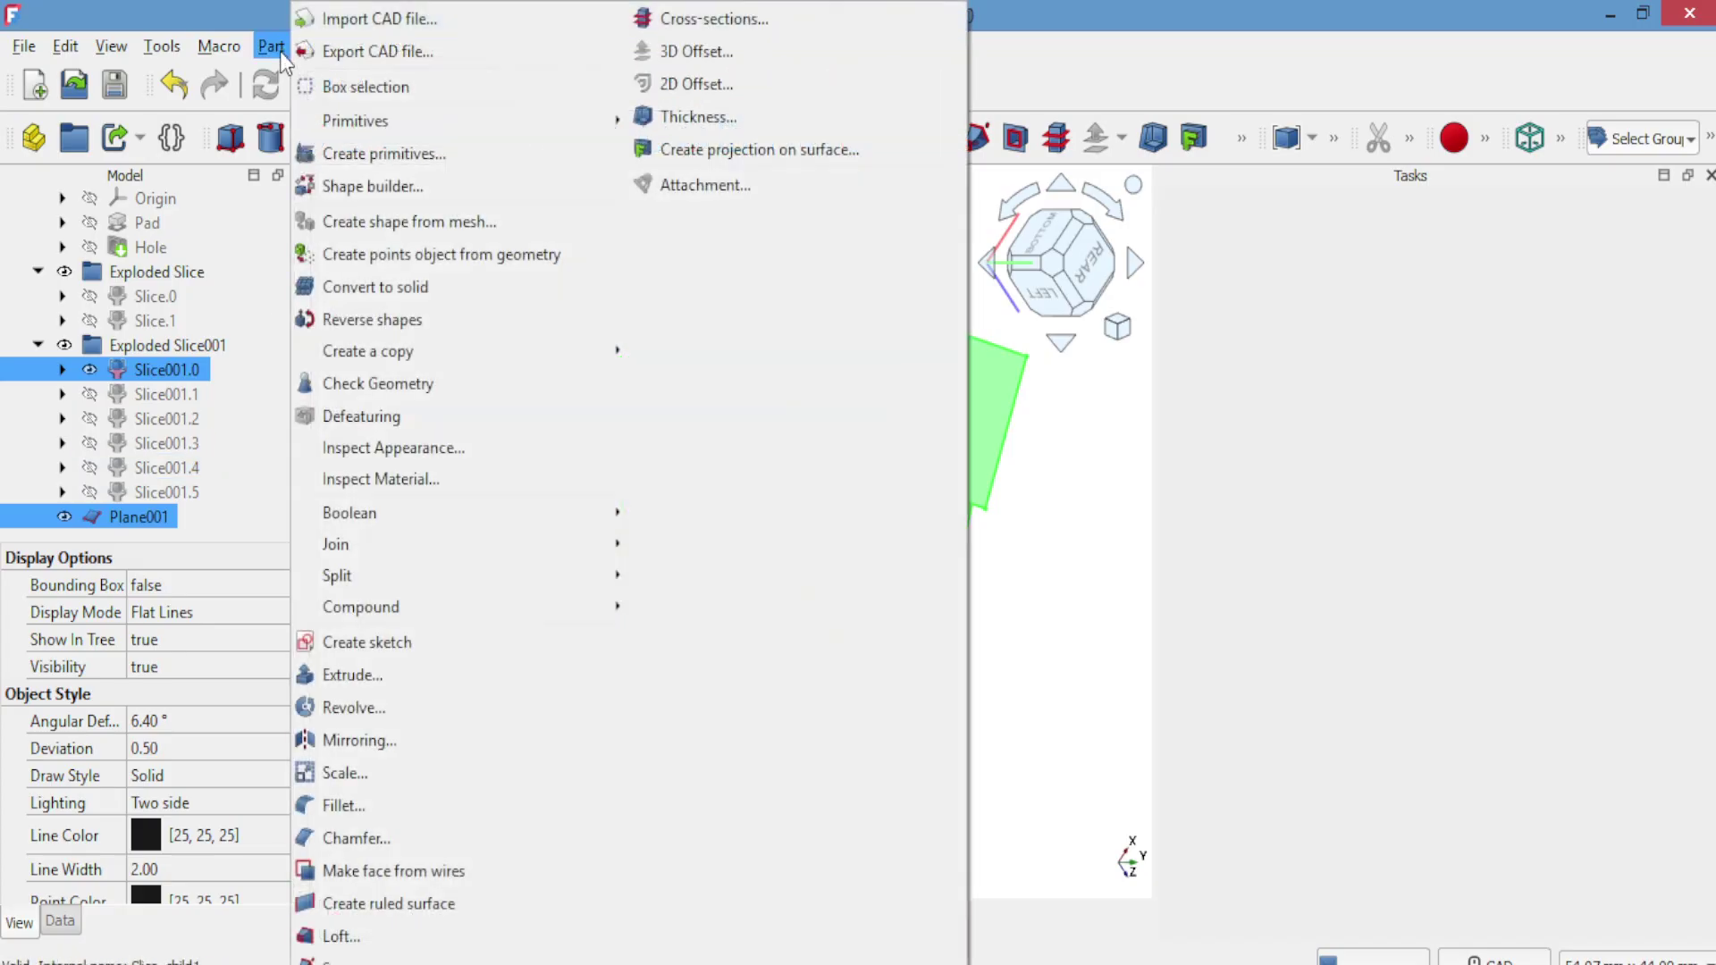
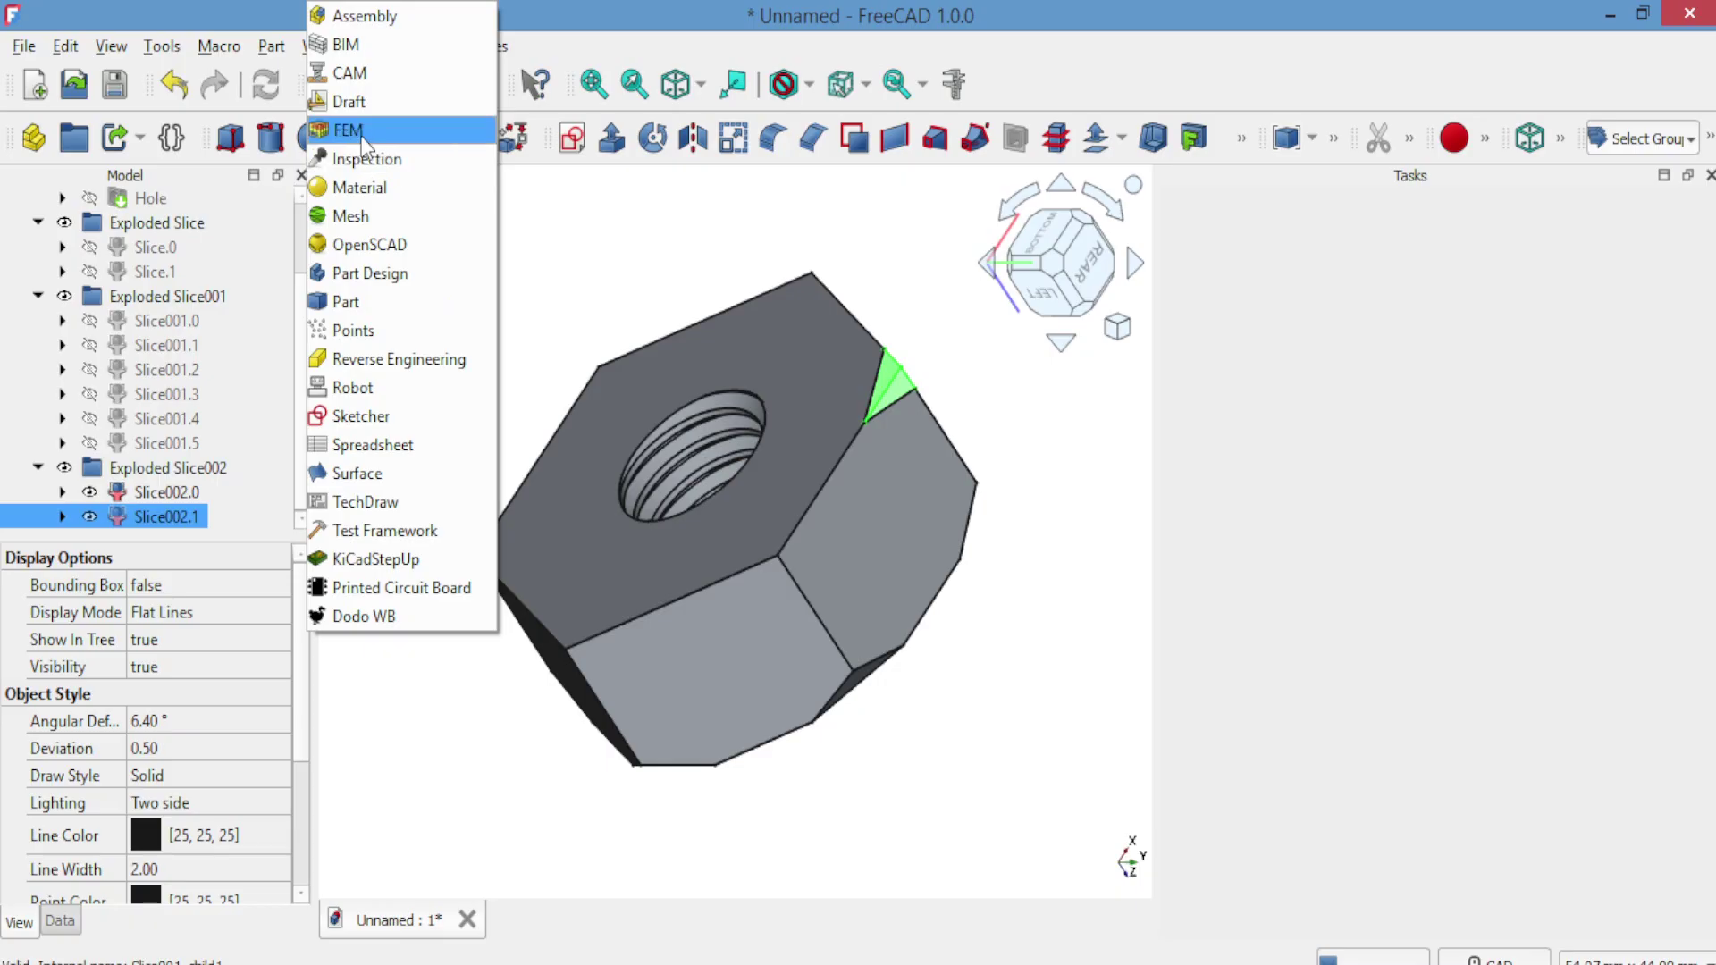
In the Draft workbench, create a polar array of the cut-off underside corner with 6 elements over 360° and the centre reset to the origin.
click(362, 101)
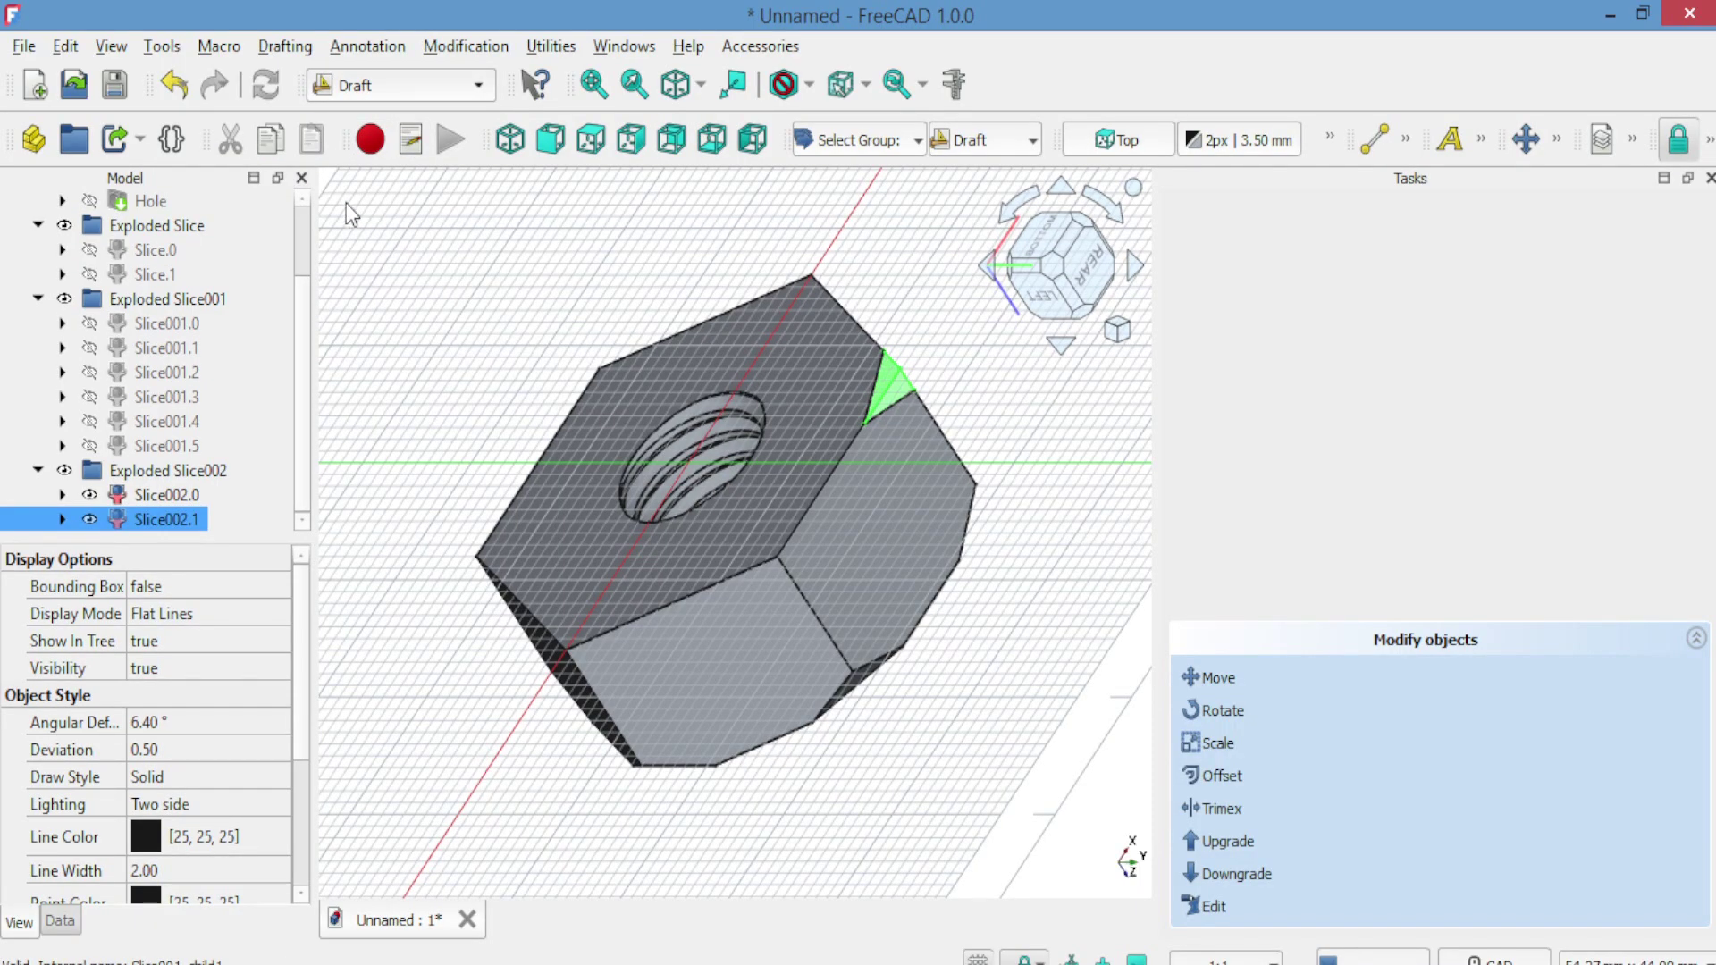
click(445, 45)
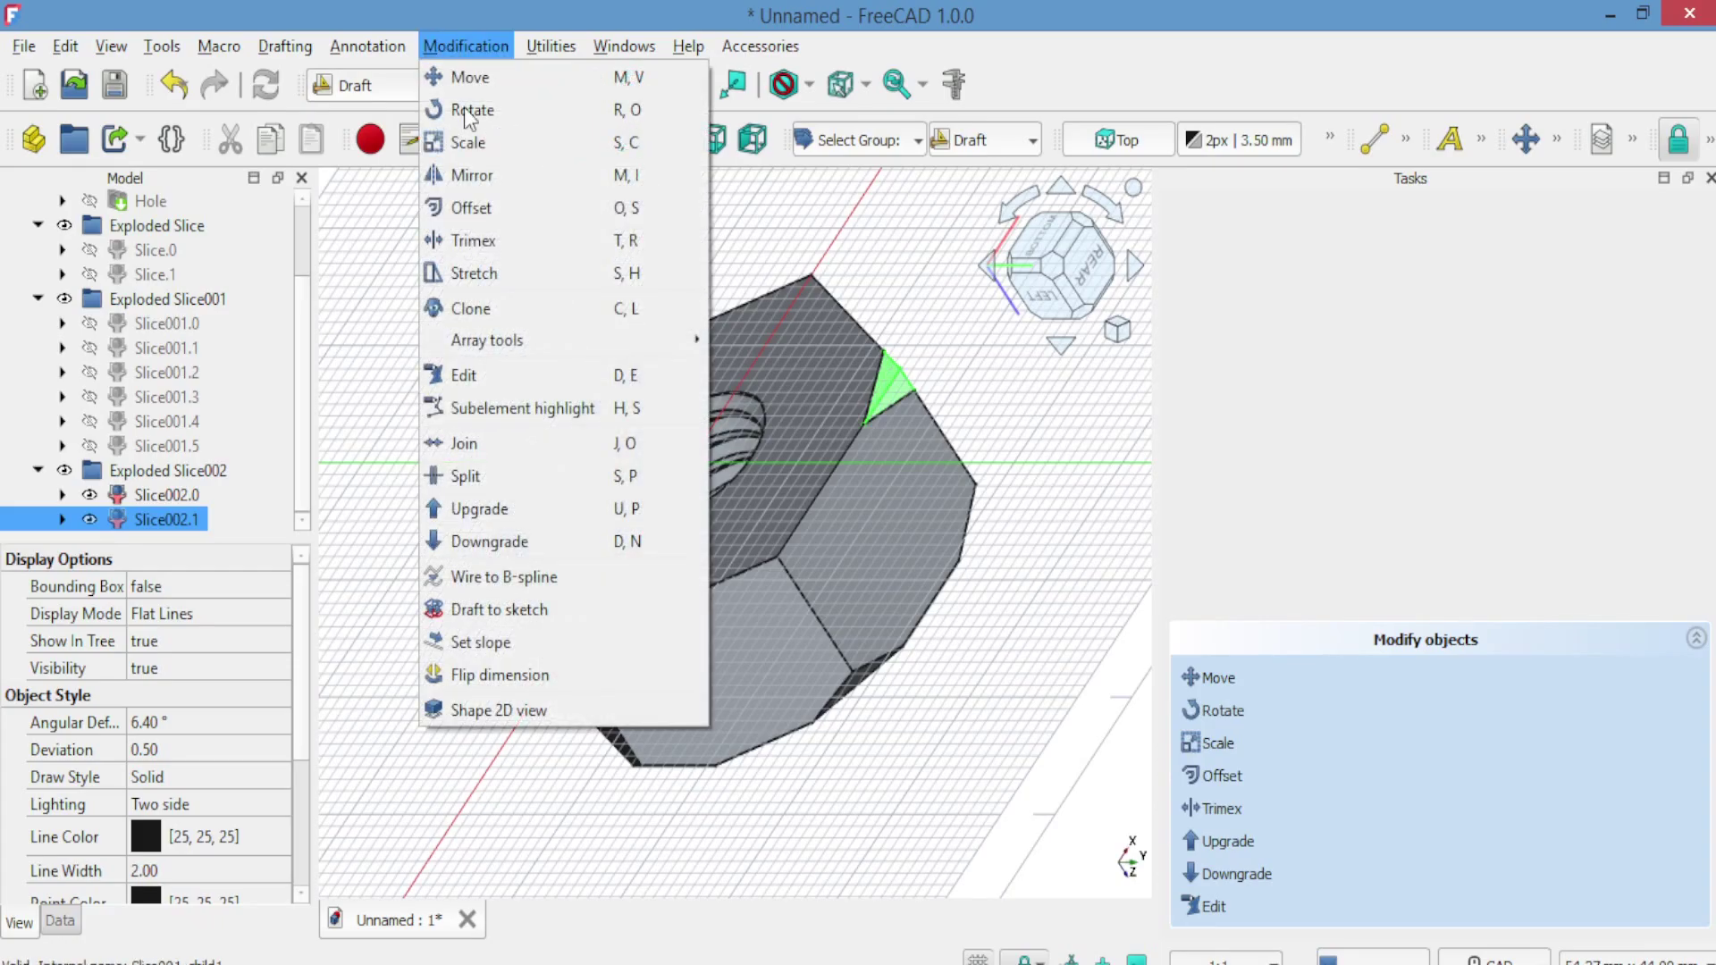
mouse_move(502, 341)
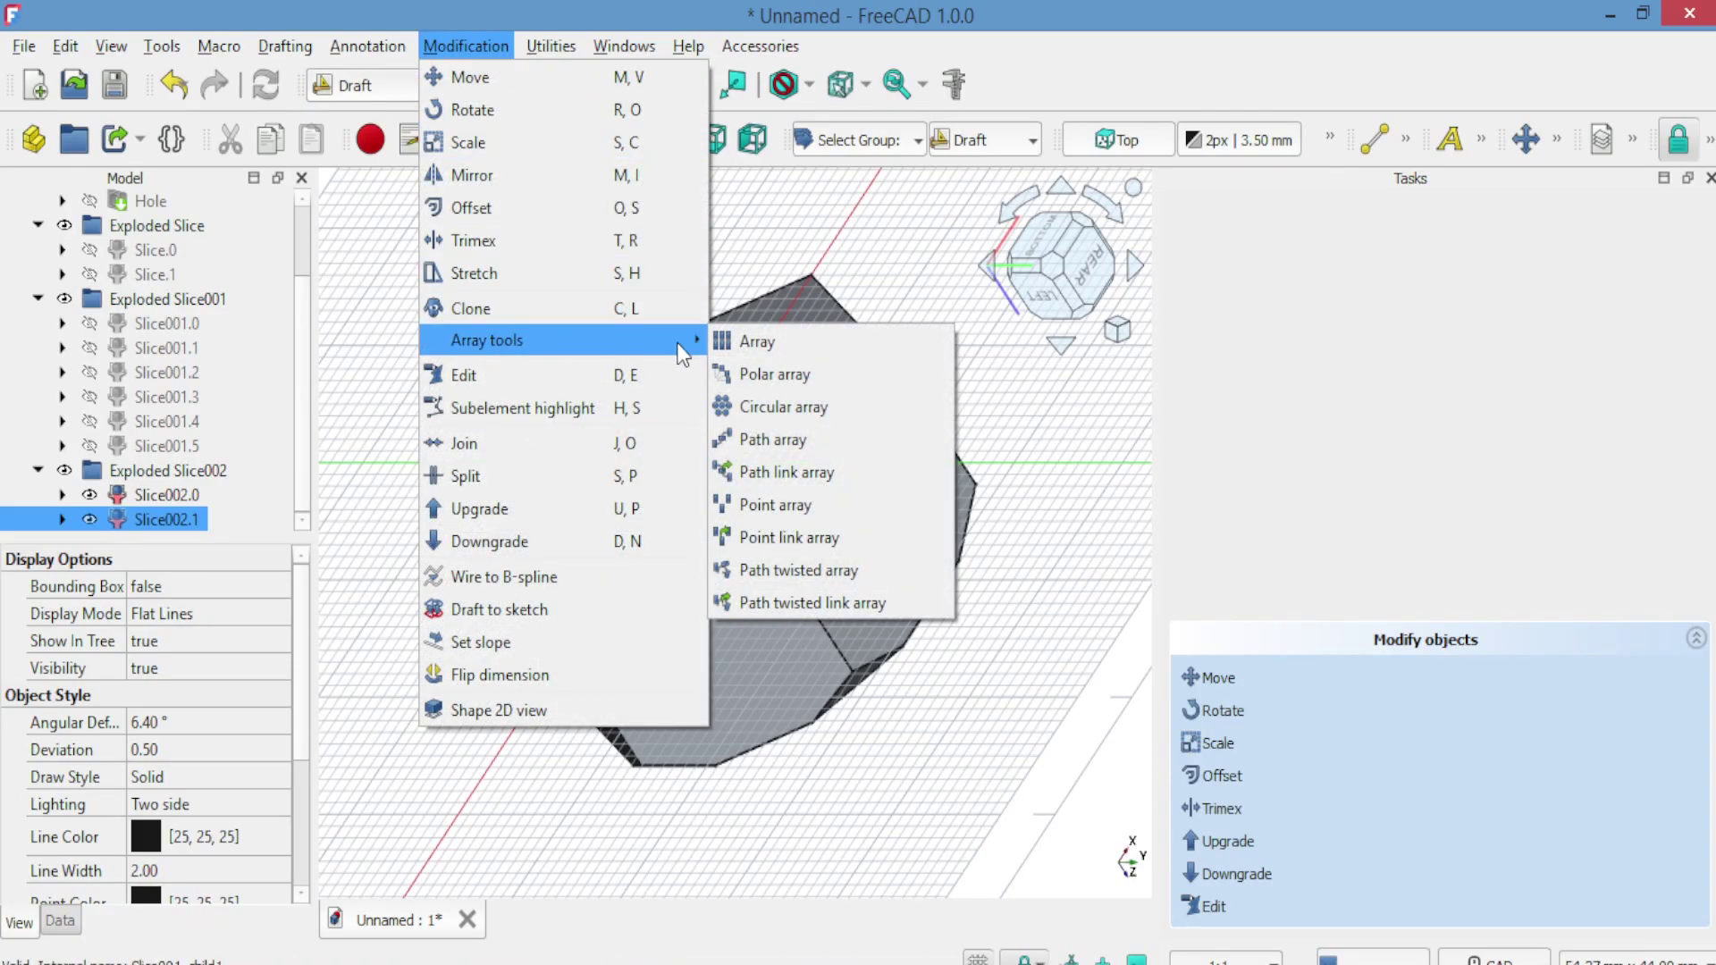
click(759, 380)
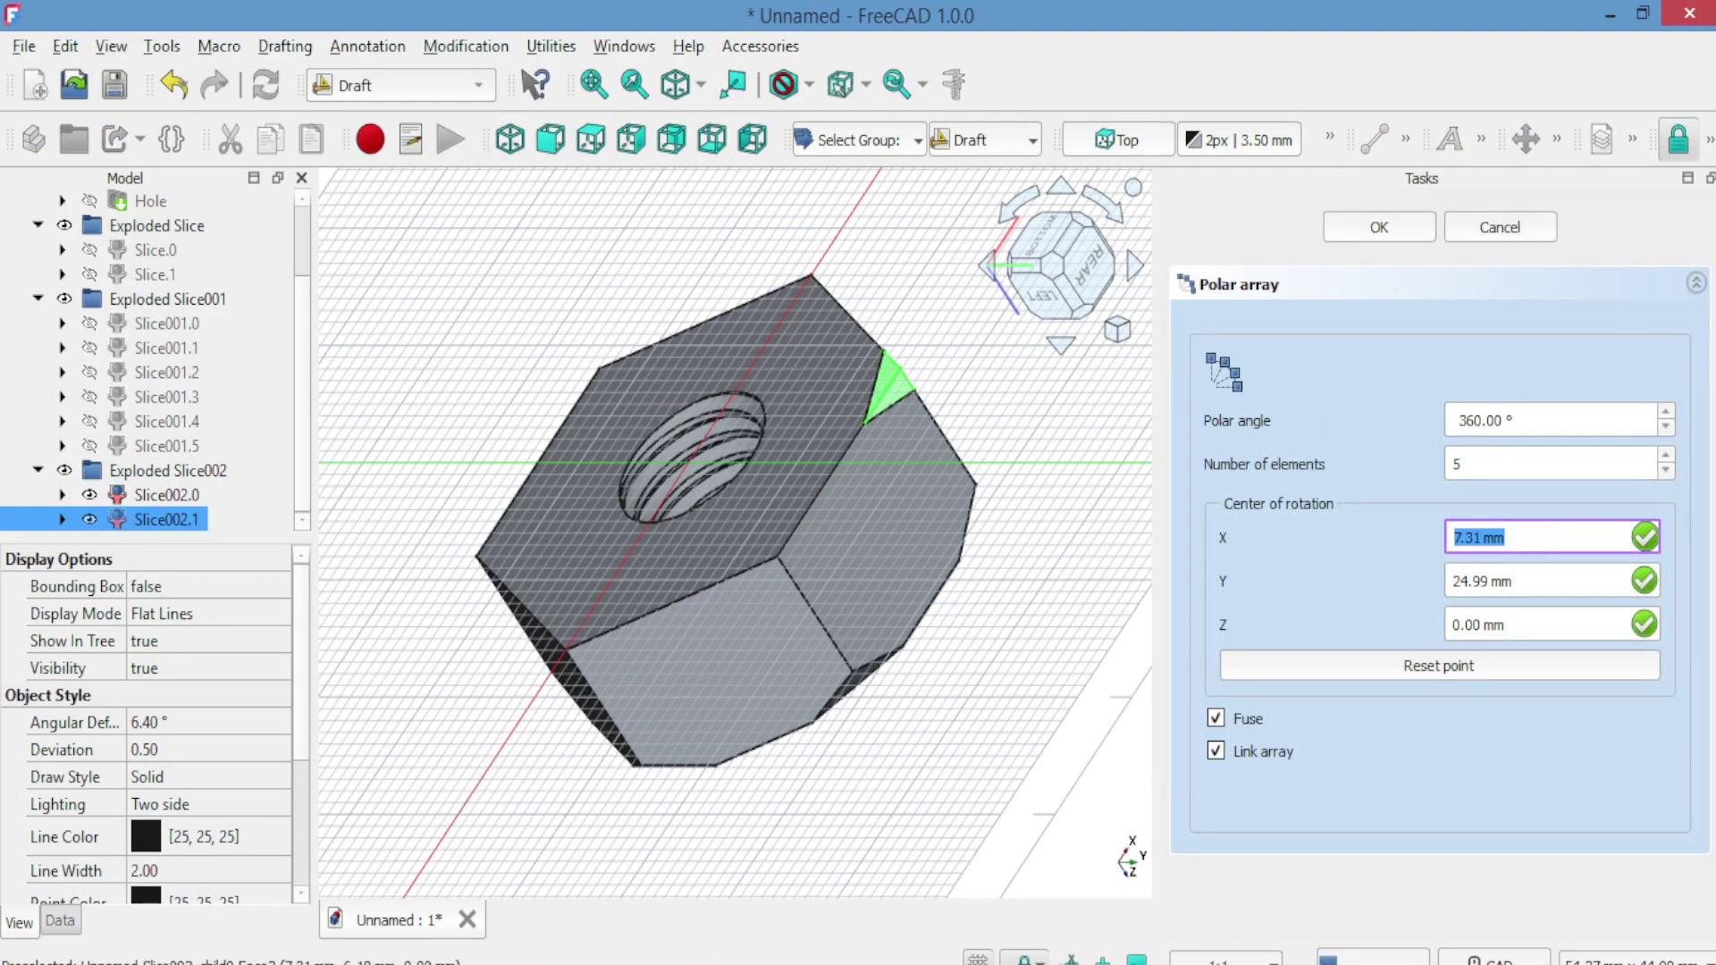
click(1666, 456)
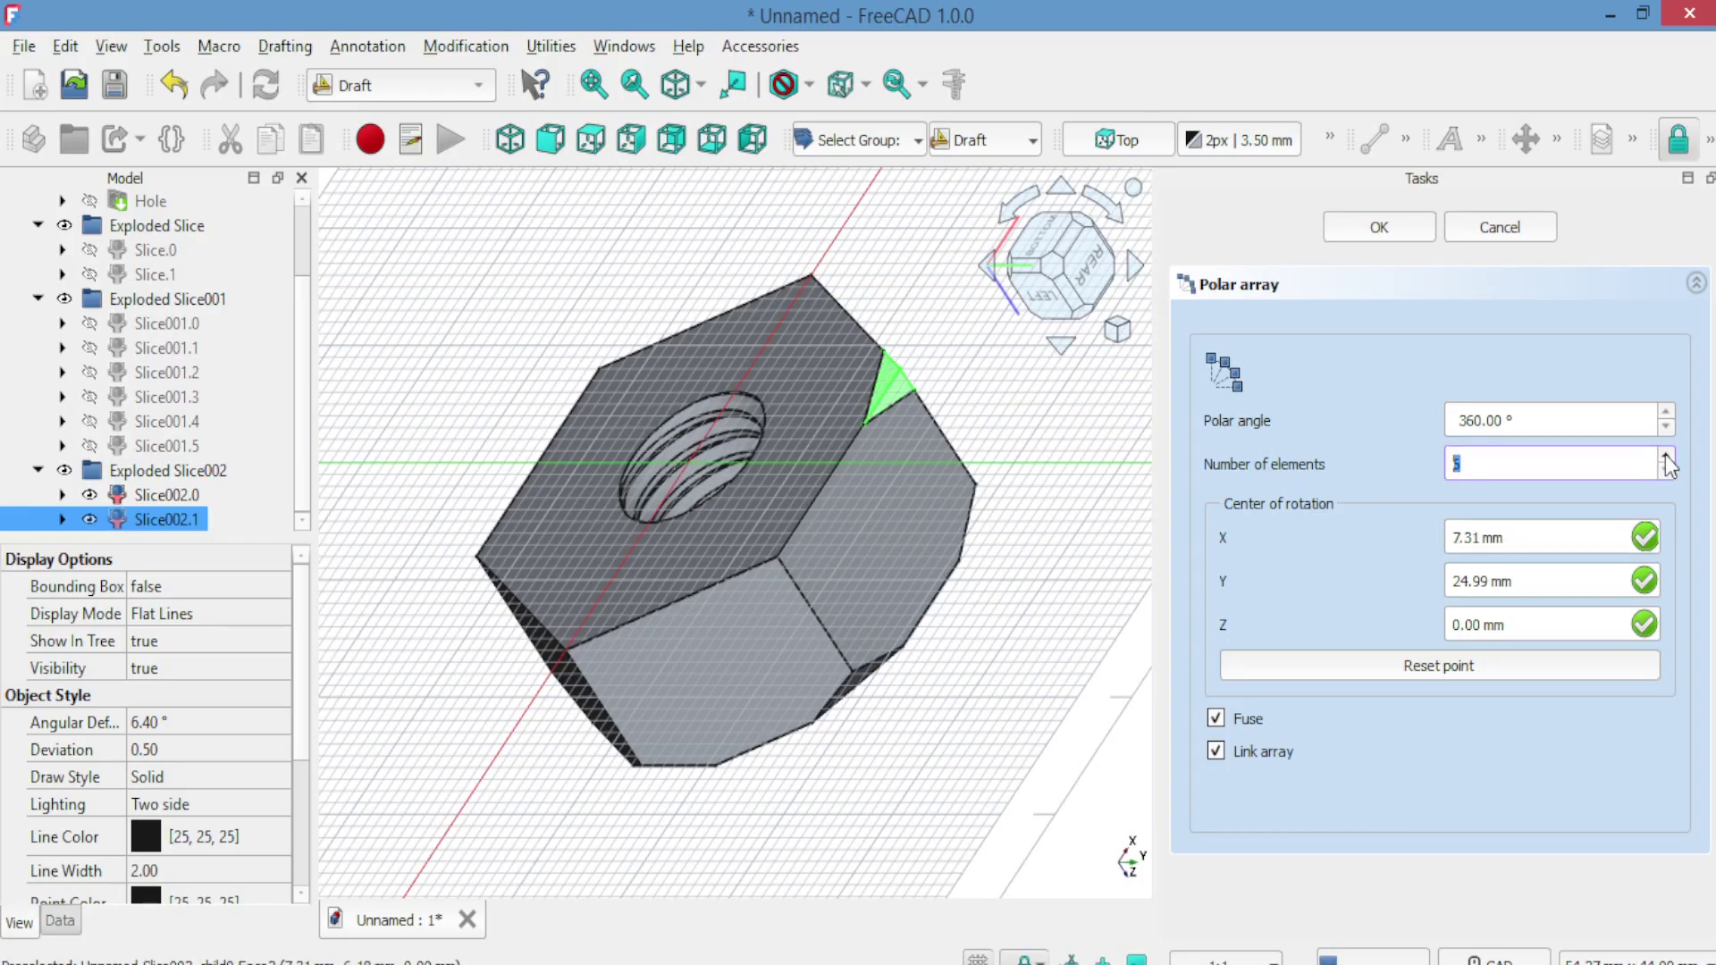
click(1553, 669)
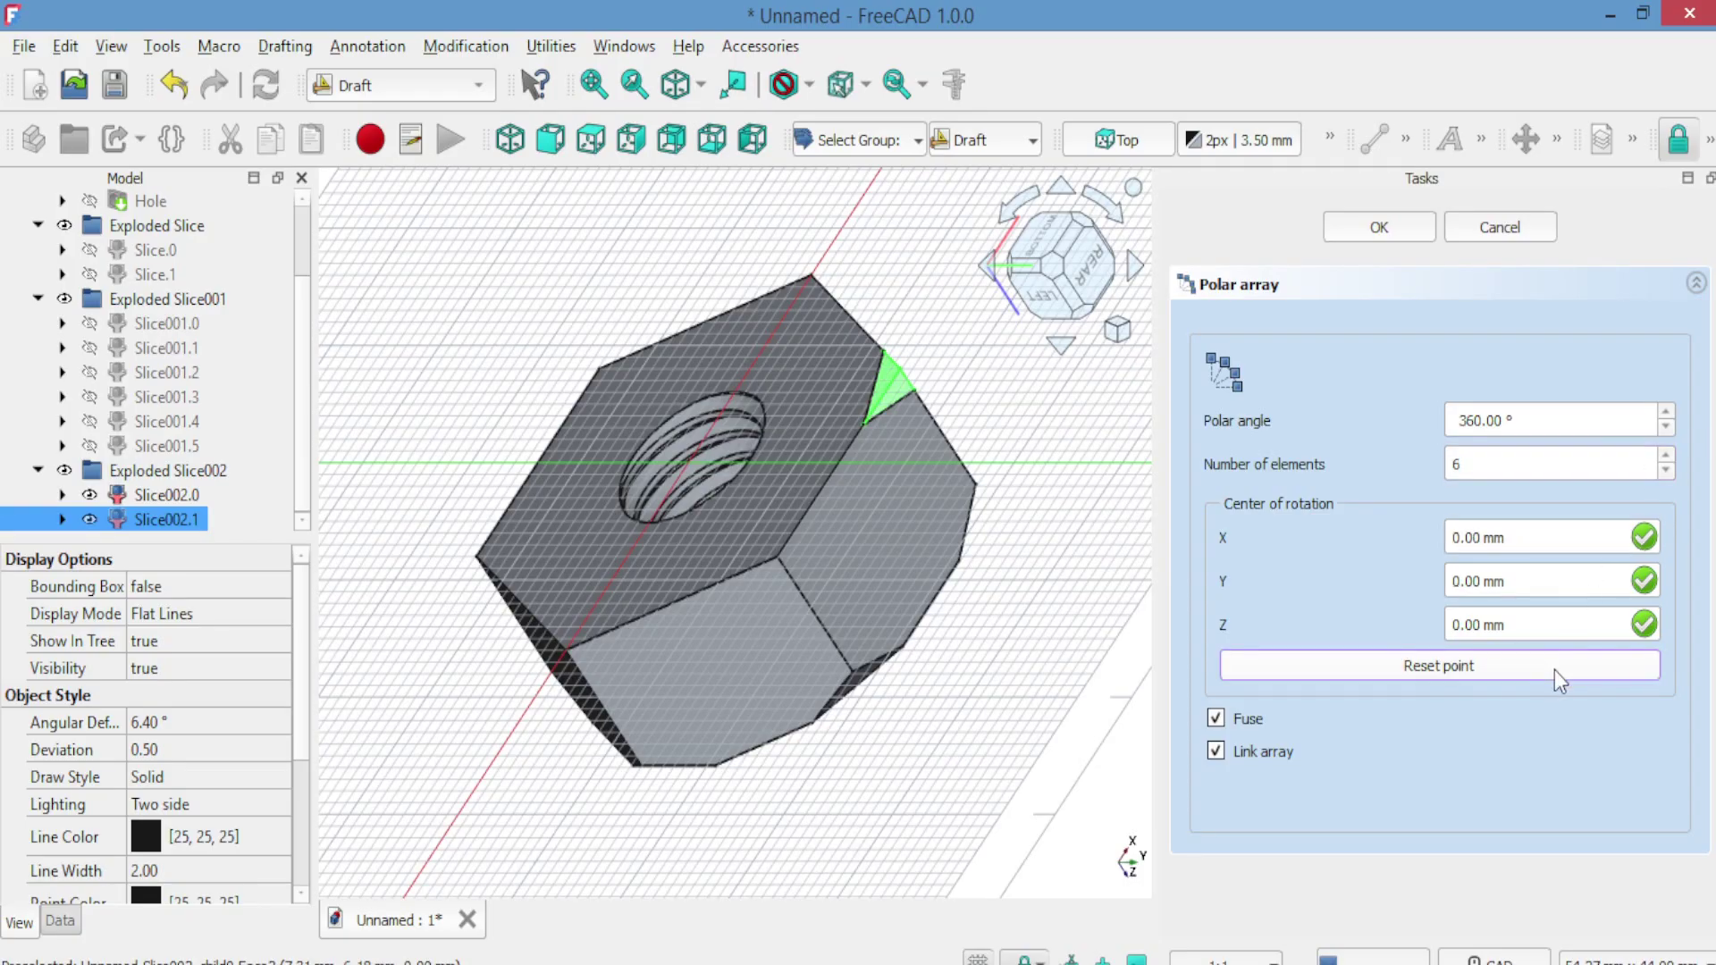
click(1380, 229)
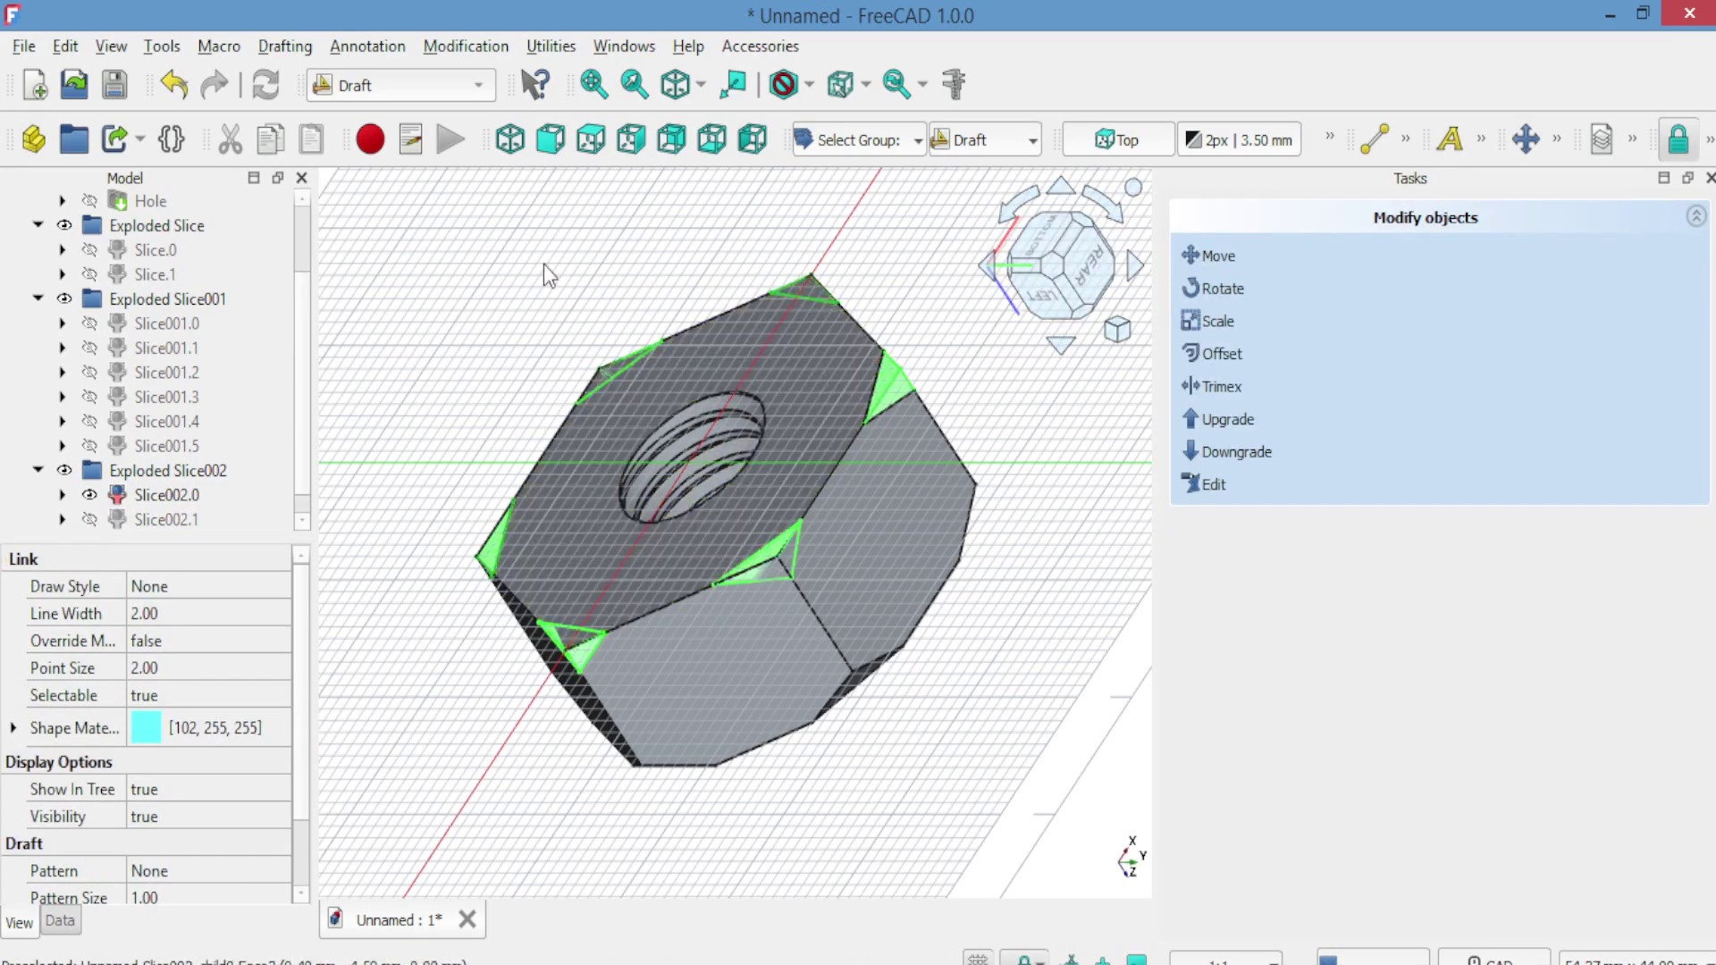
Back in the Part workbench, slice the nut apart using the polar array of underside corner pieces.
scroll(302, 268, up, 2)
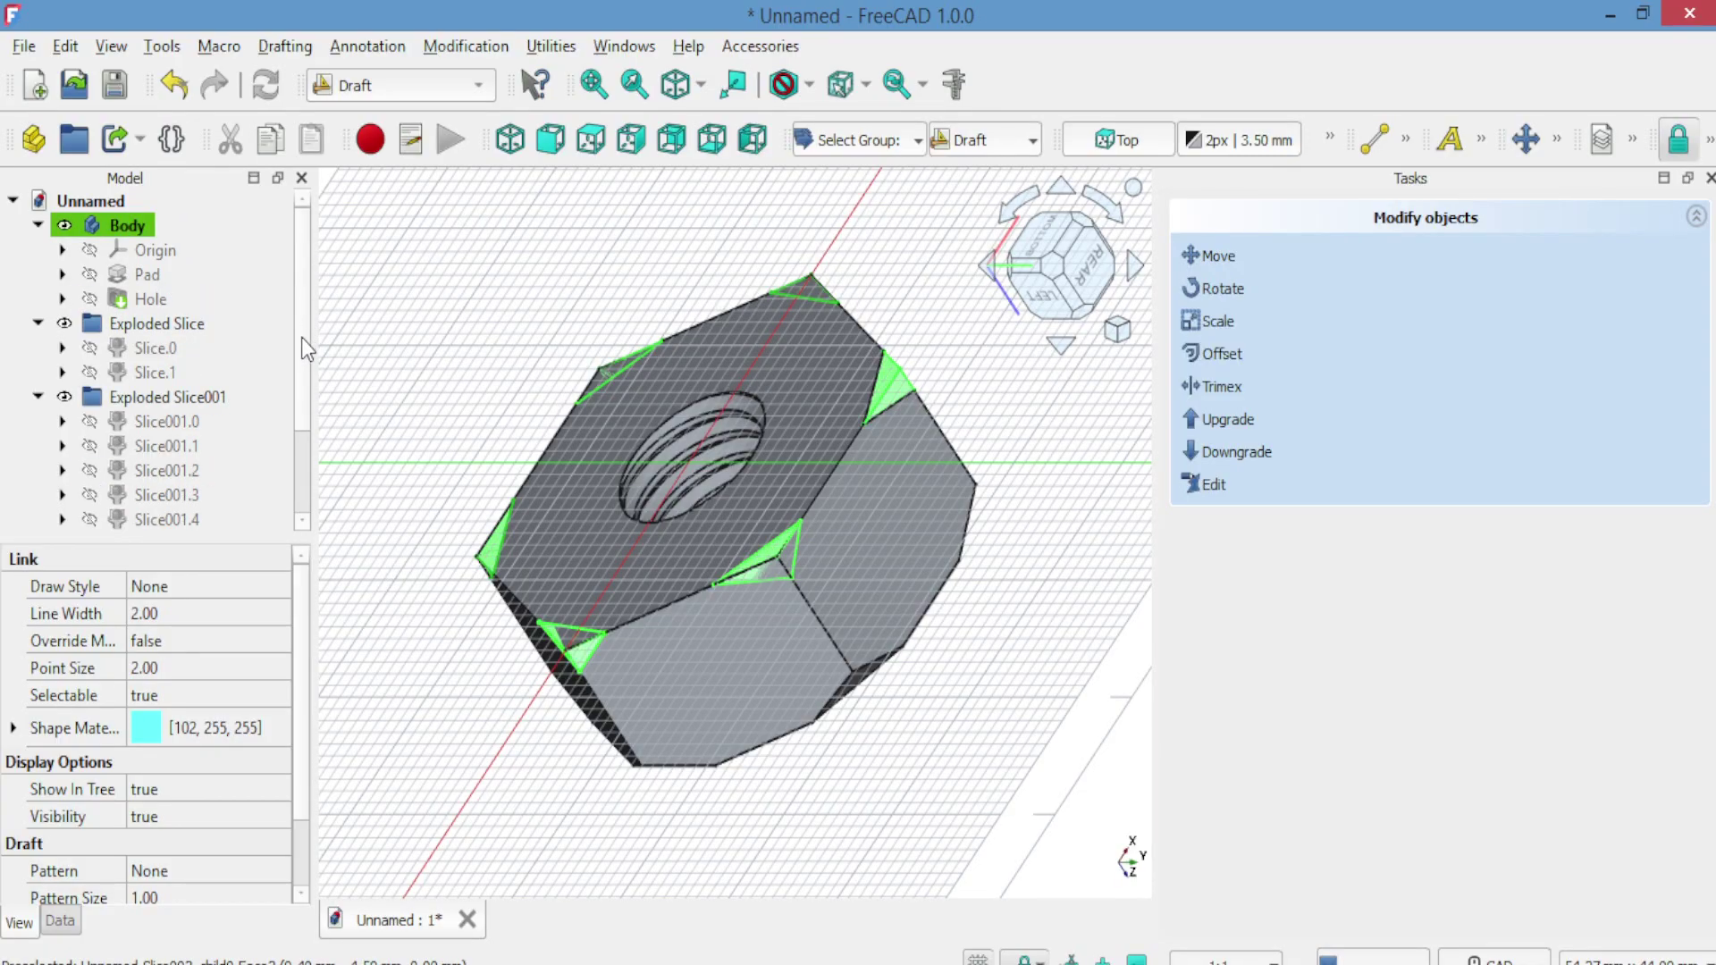
drag(302, 335, 302, 468)
ctrl+click(222, 494)
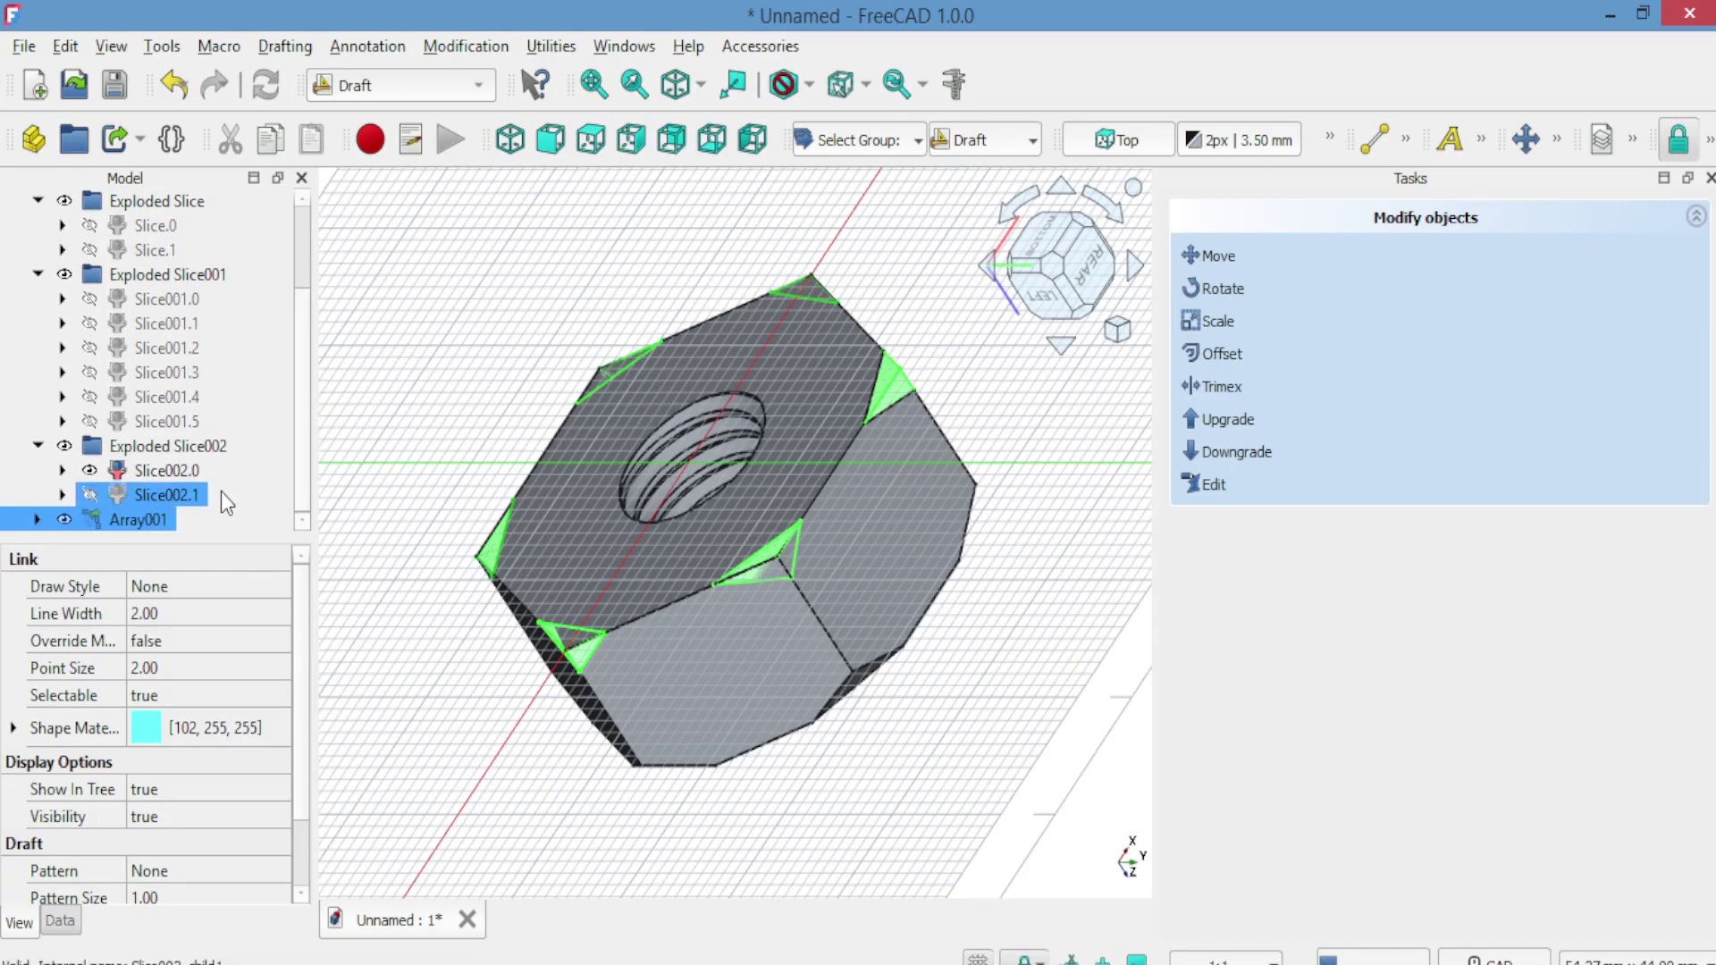
click(148, 469)
ctrl+click(145, 522)
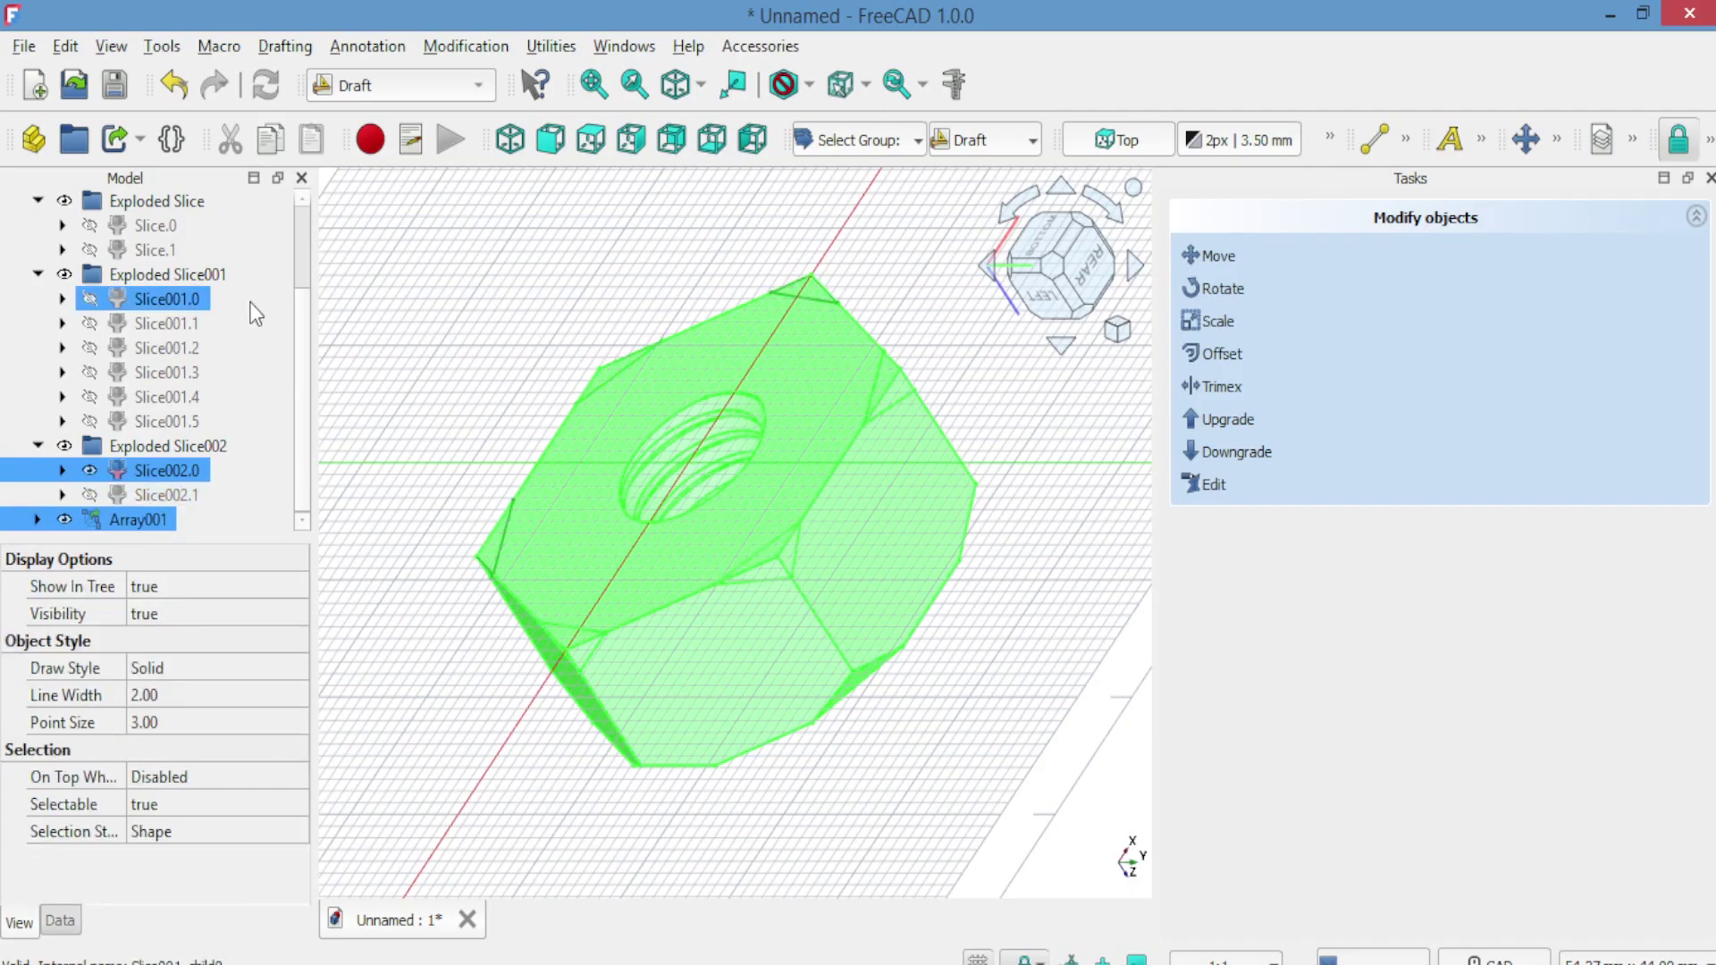
click(393, 85)
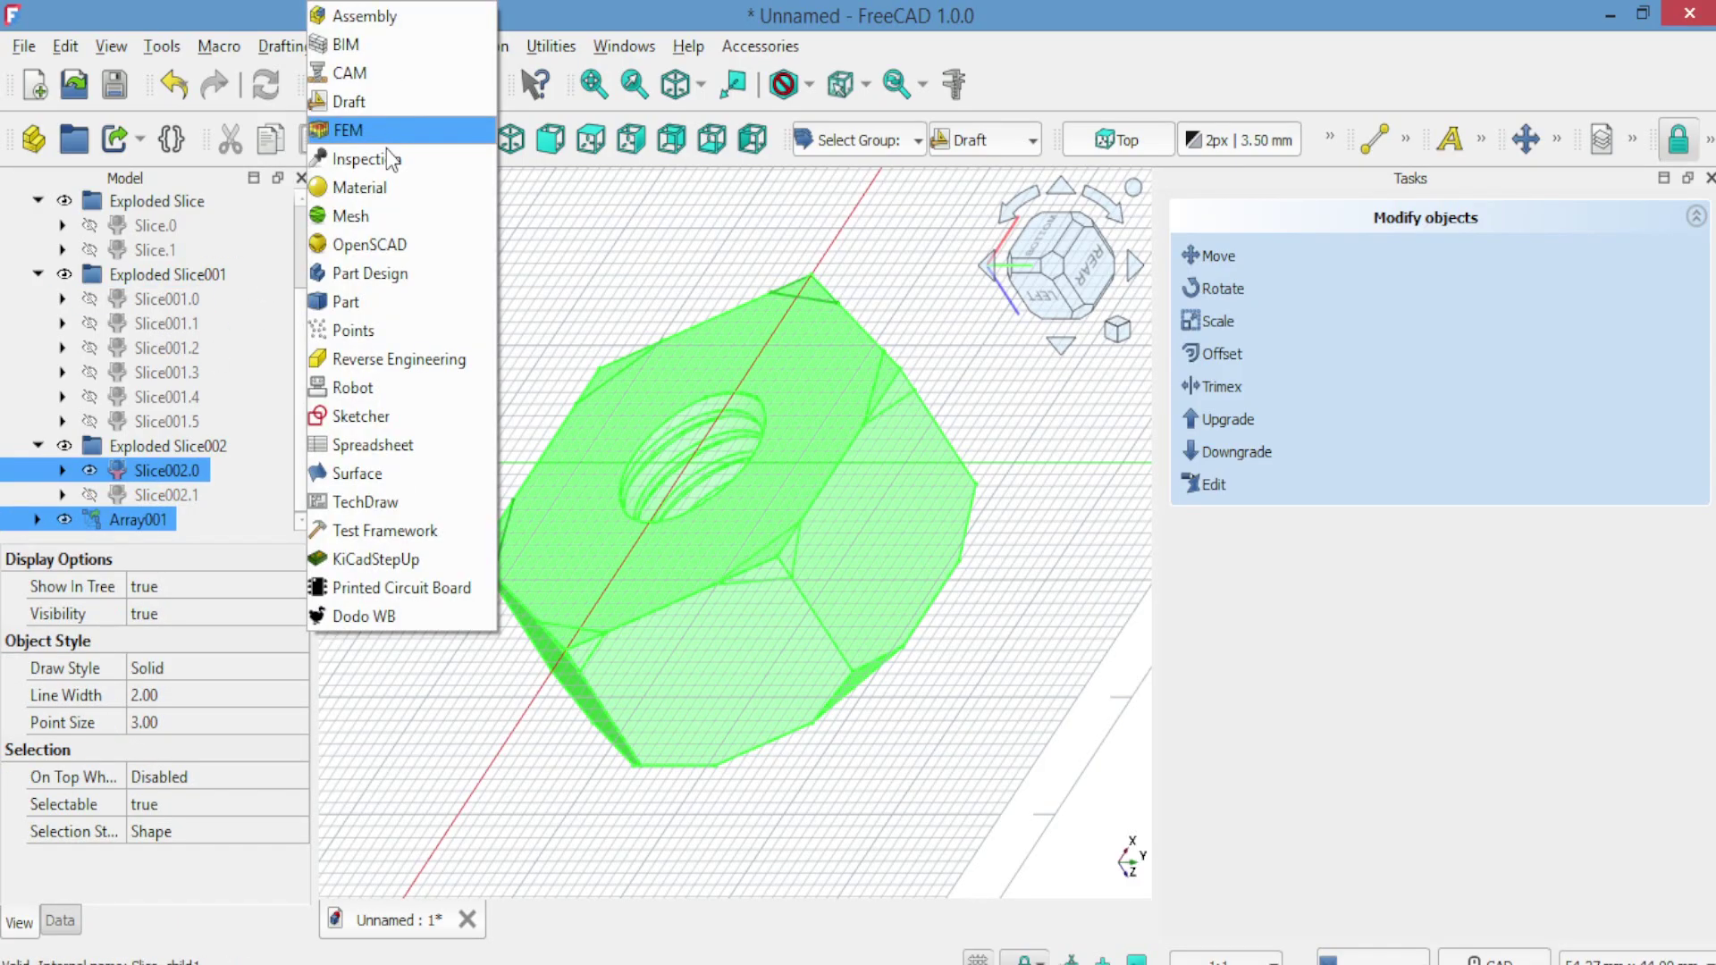
click(356, 300)
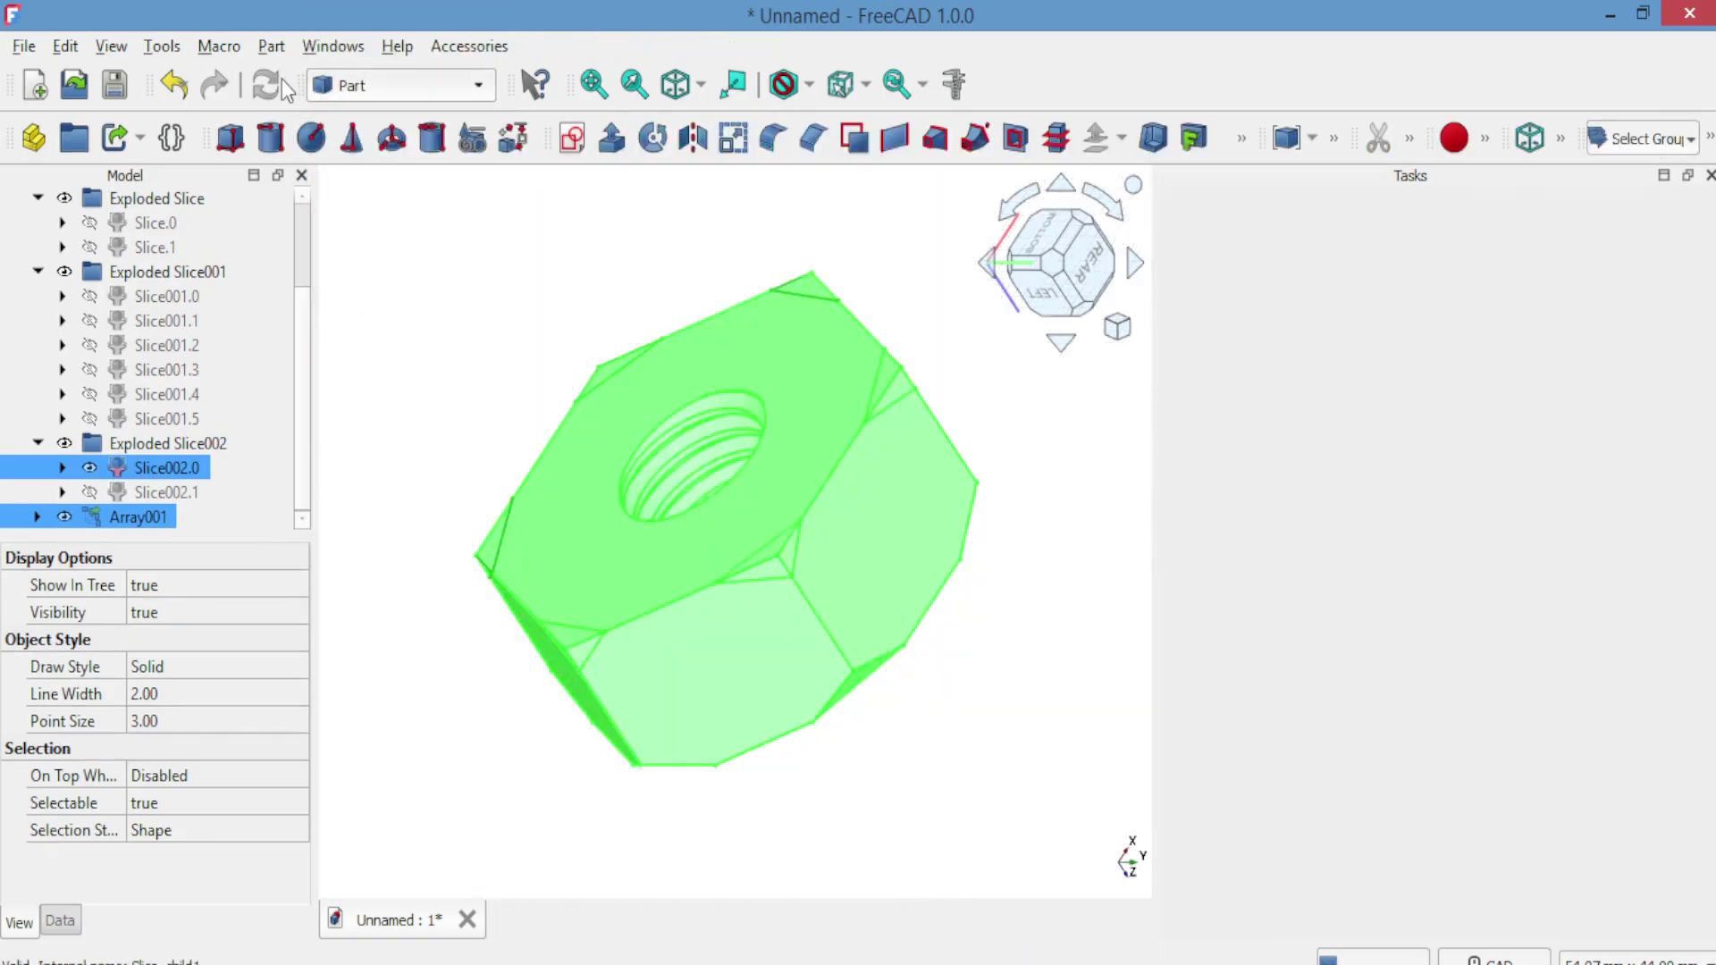
click(271, 46)
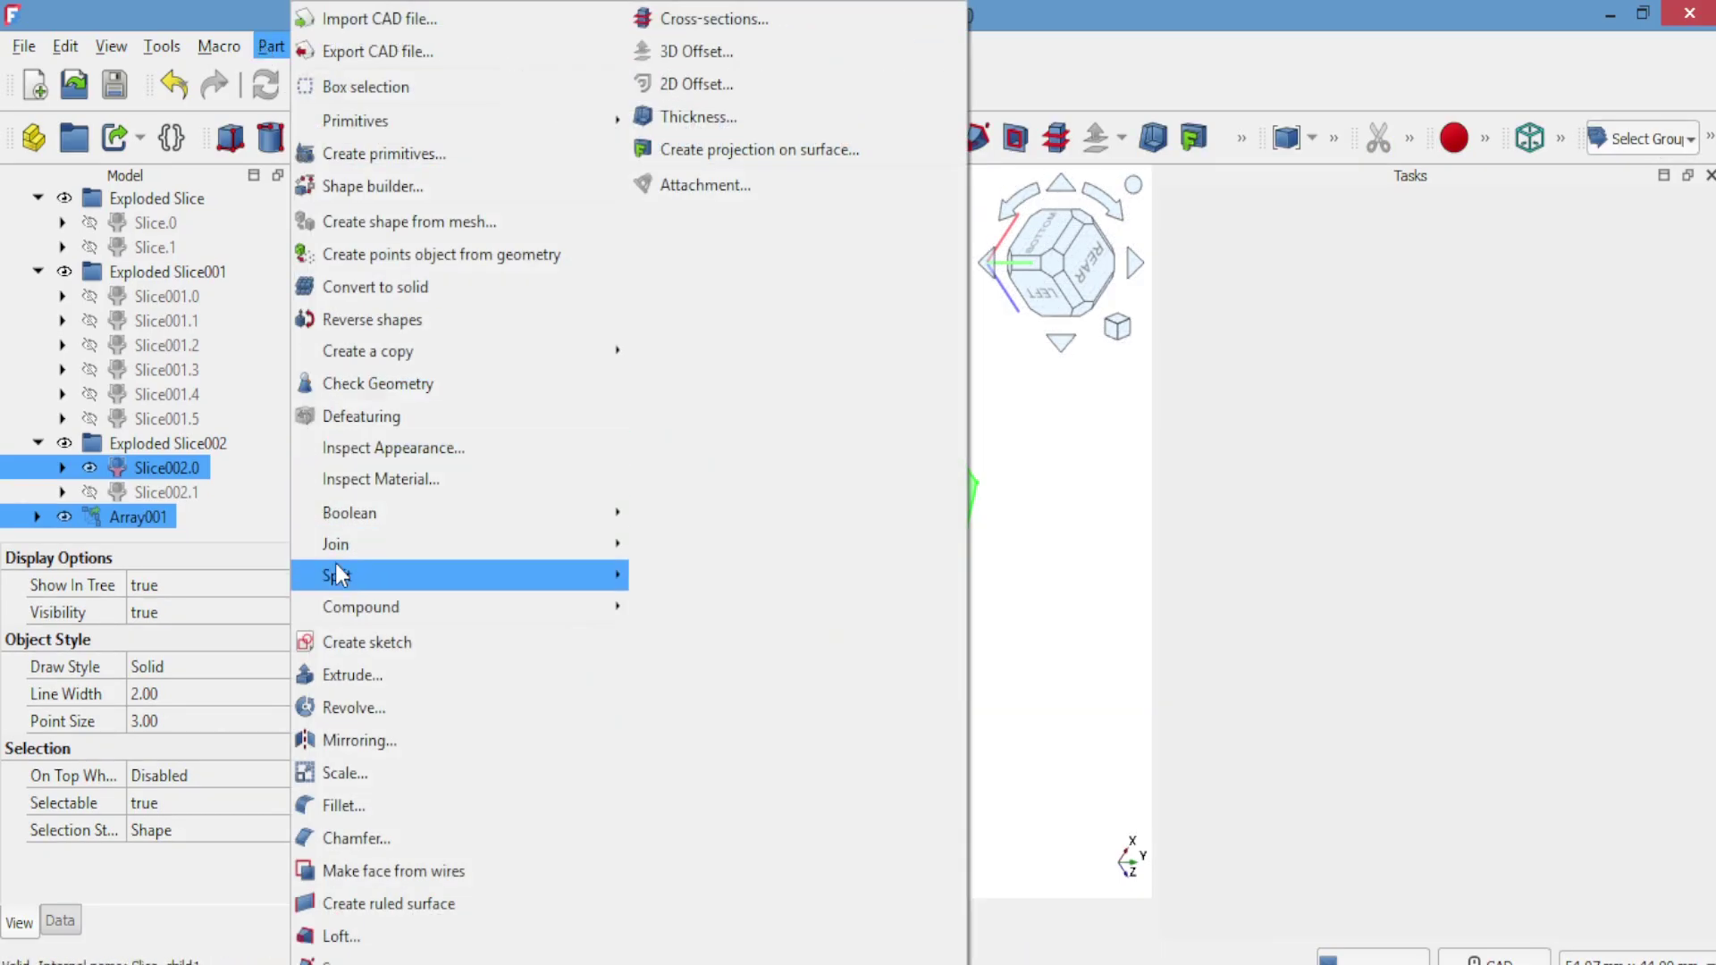
mouse_move(395, 575)
click(653, 608)
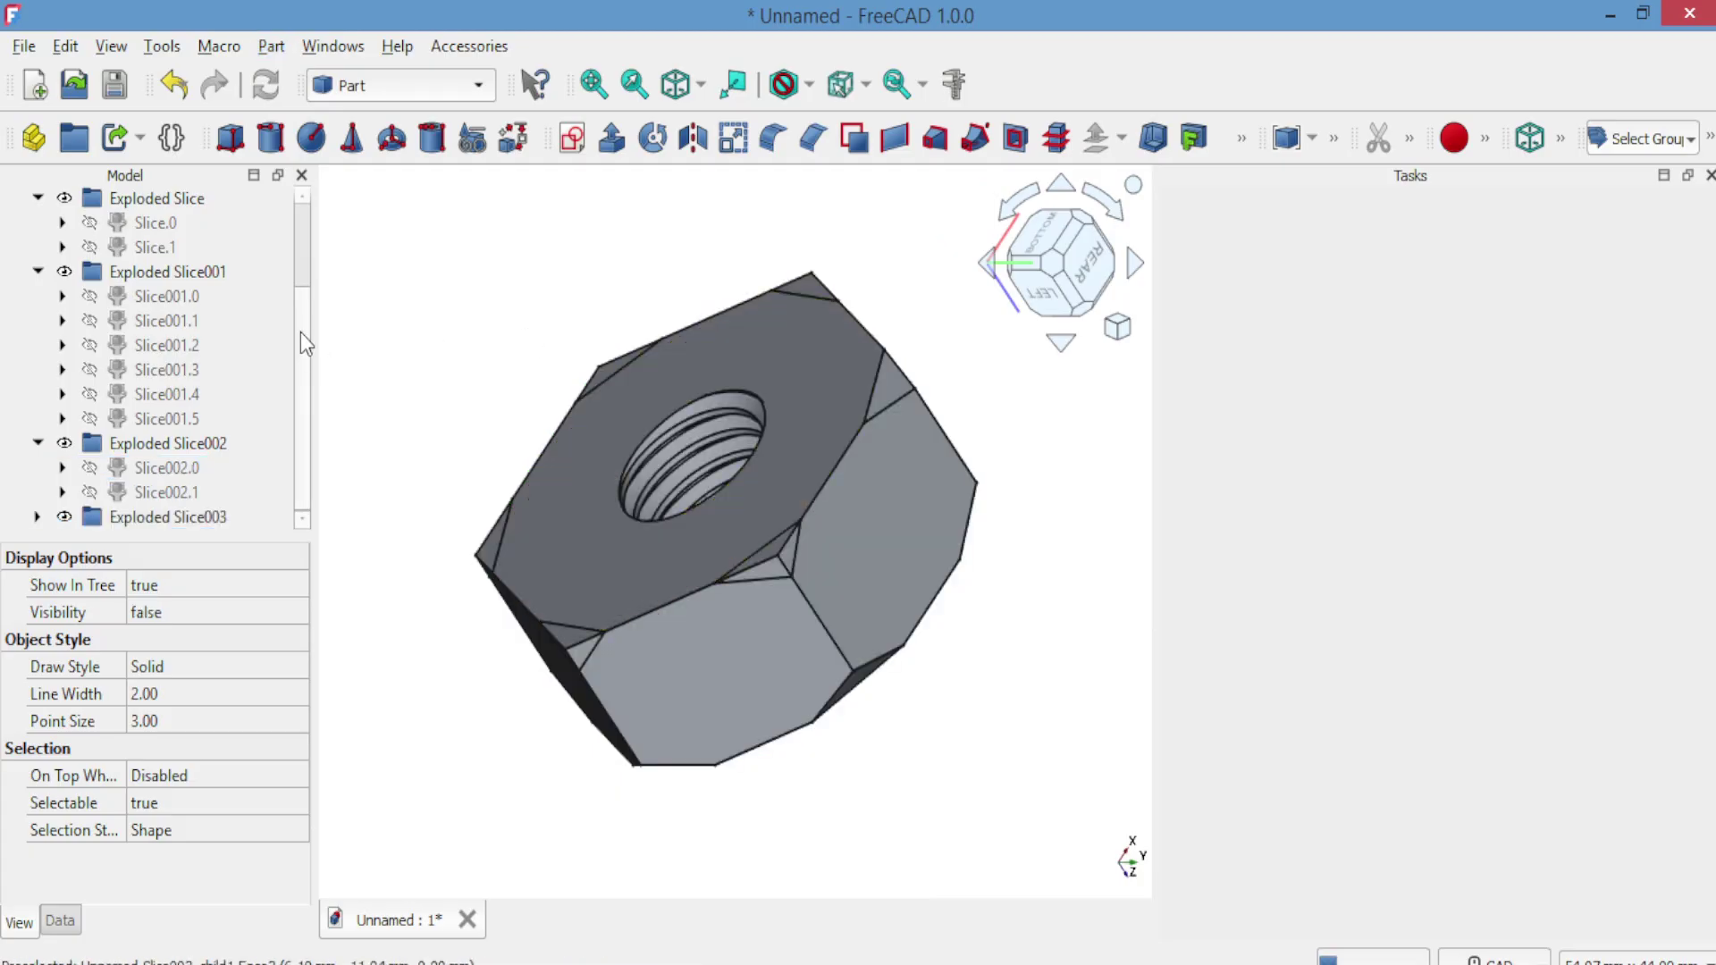
Expand the newest exploded slice group and hide all its corner pieces, leaving only the nut body Slice003.1 shown.
click(229, 487)
click(397, 431)
click(38, 516)
scroll(304, 458, down, 2)
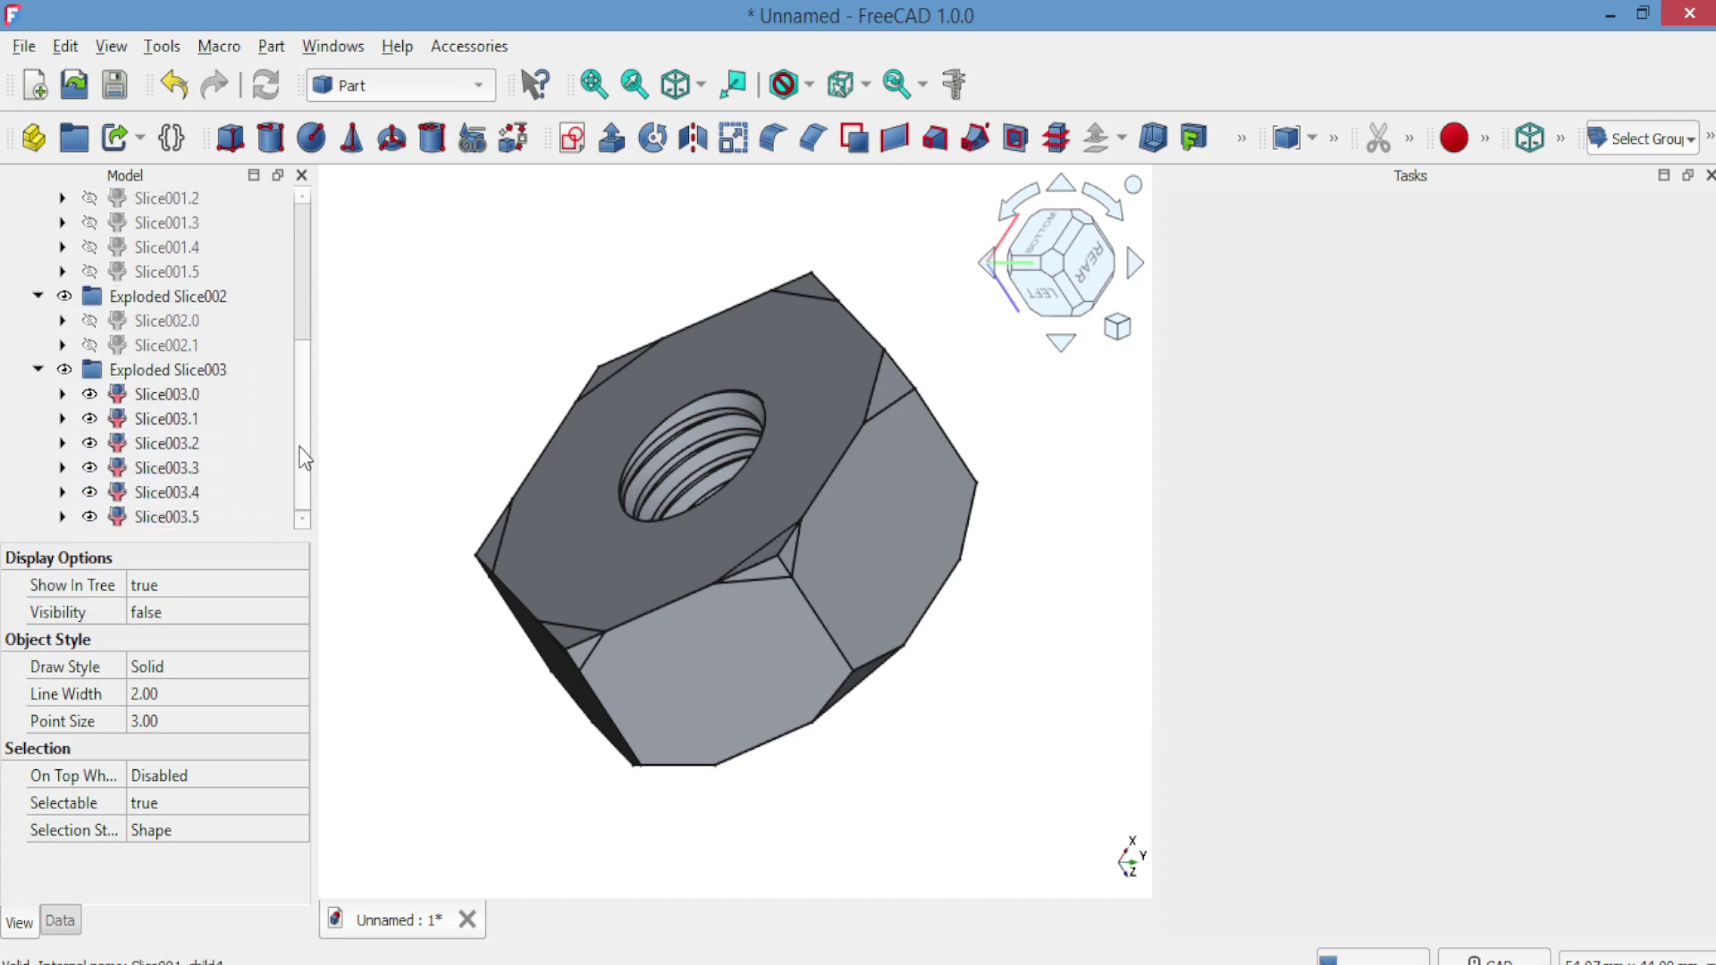
click(91, 419)
click(92, 419)
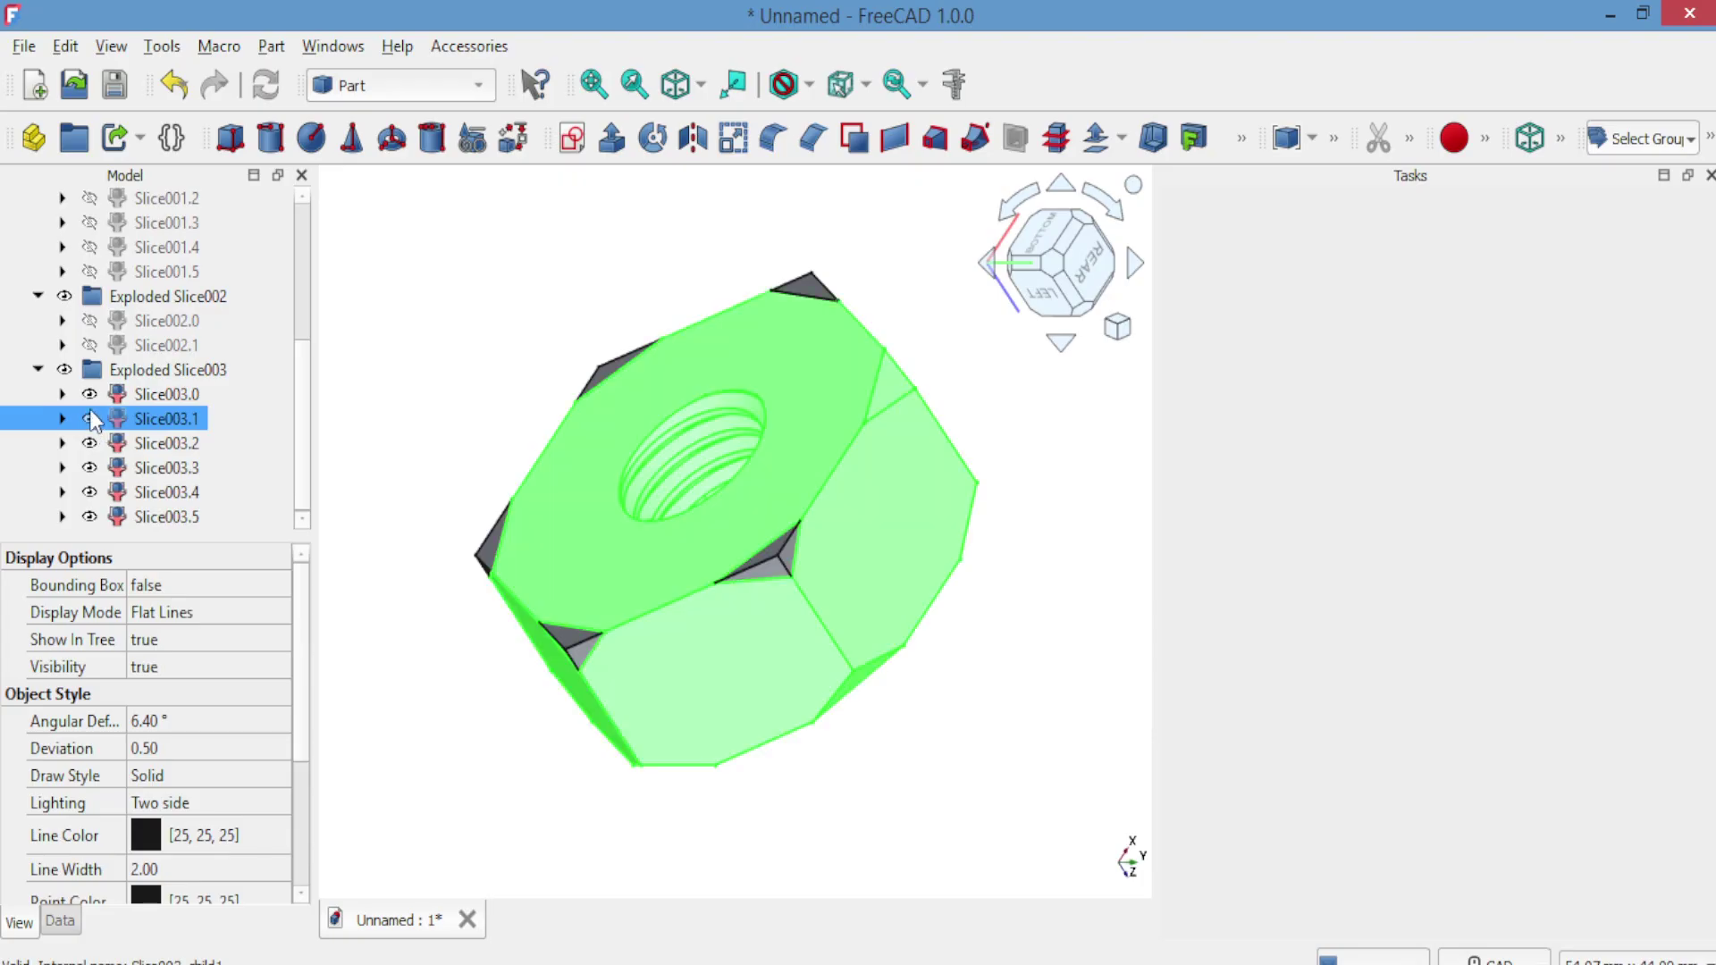
click(88, 398)
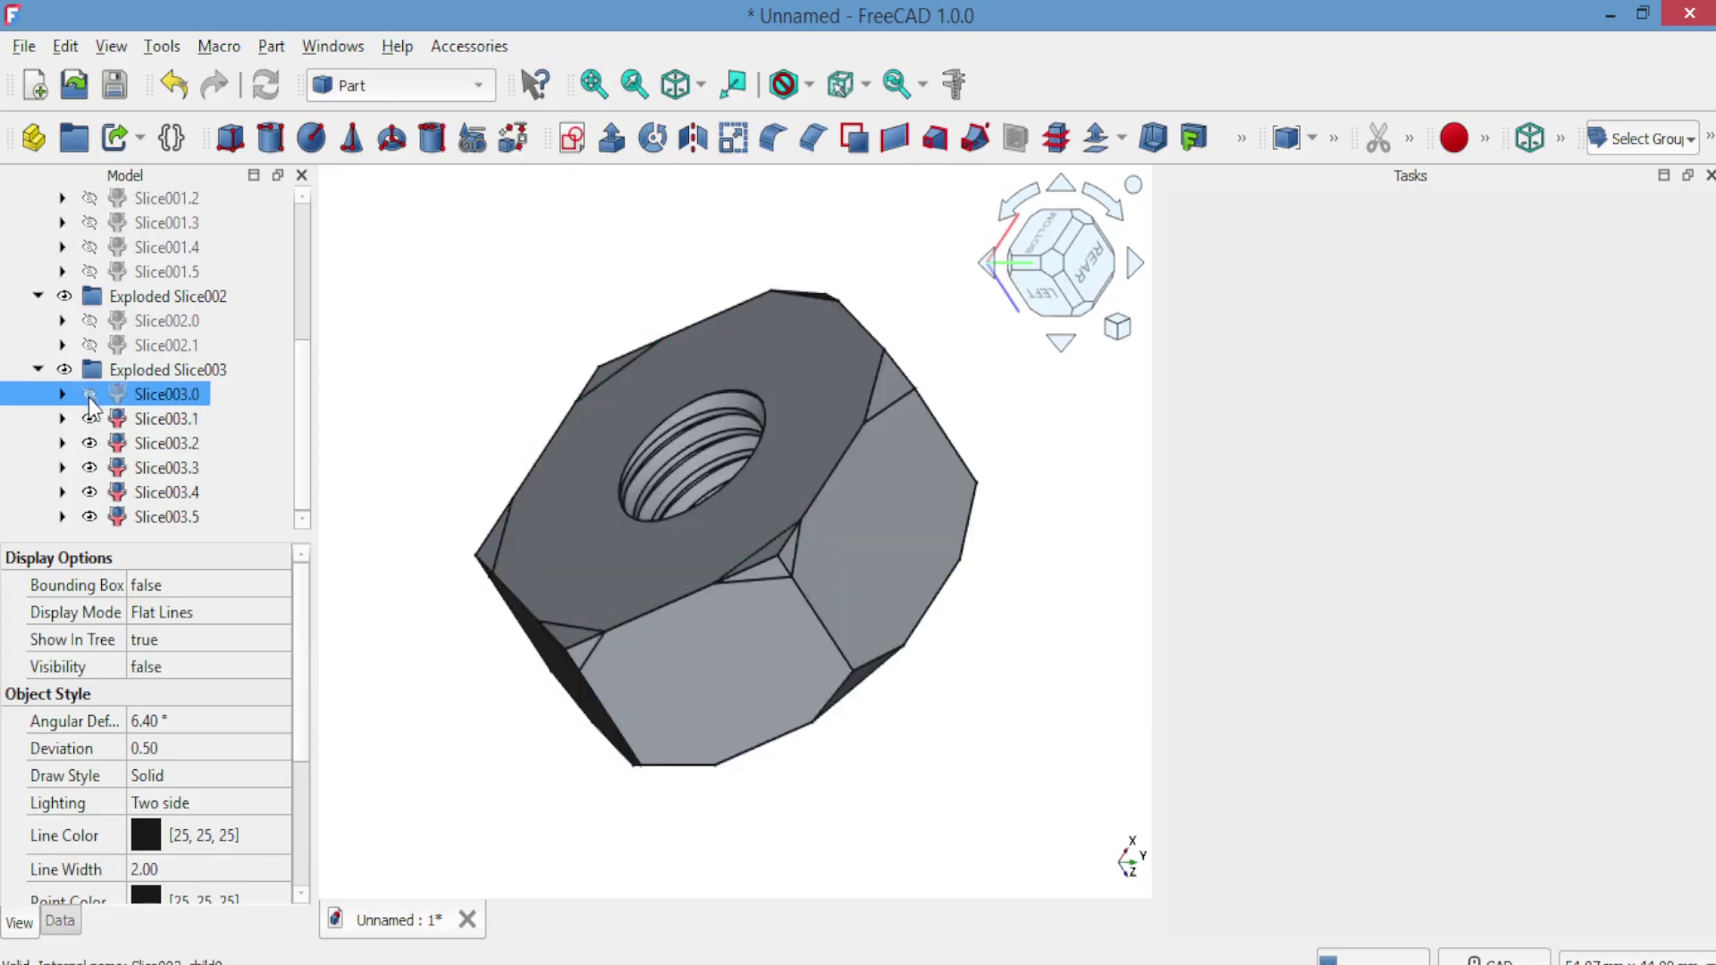
click(88, 440)
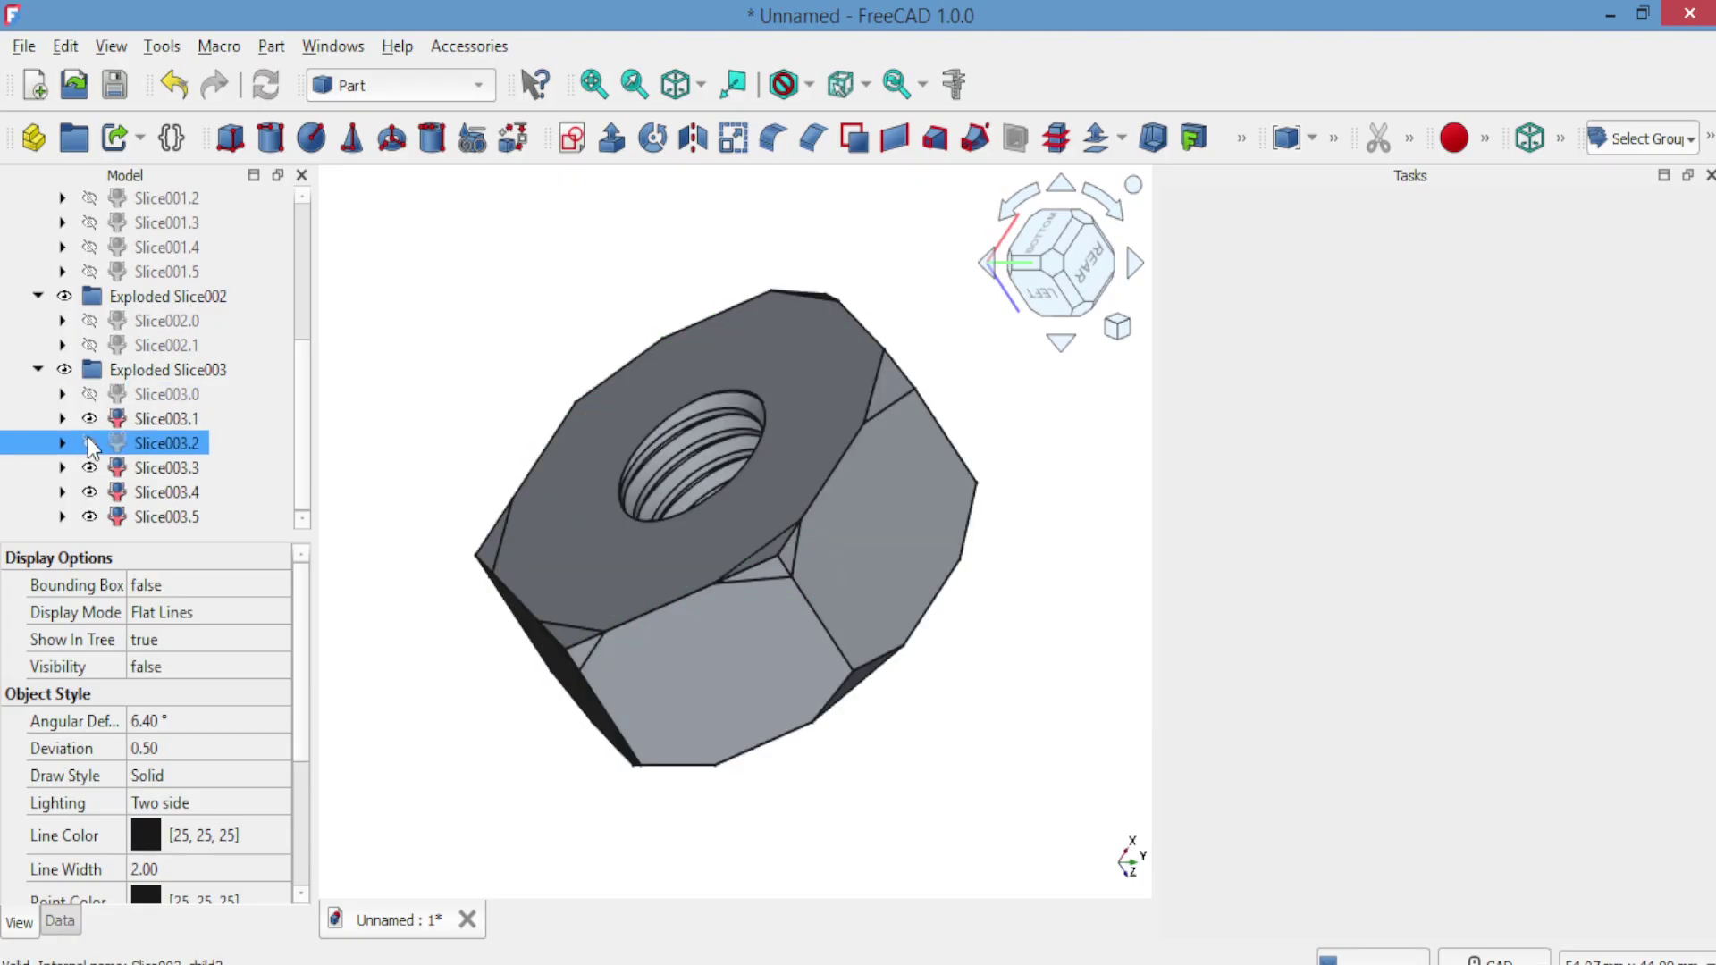
click(88, 464)
click(89, 492)
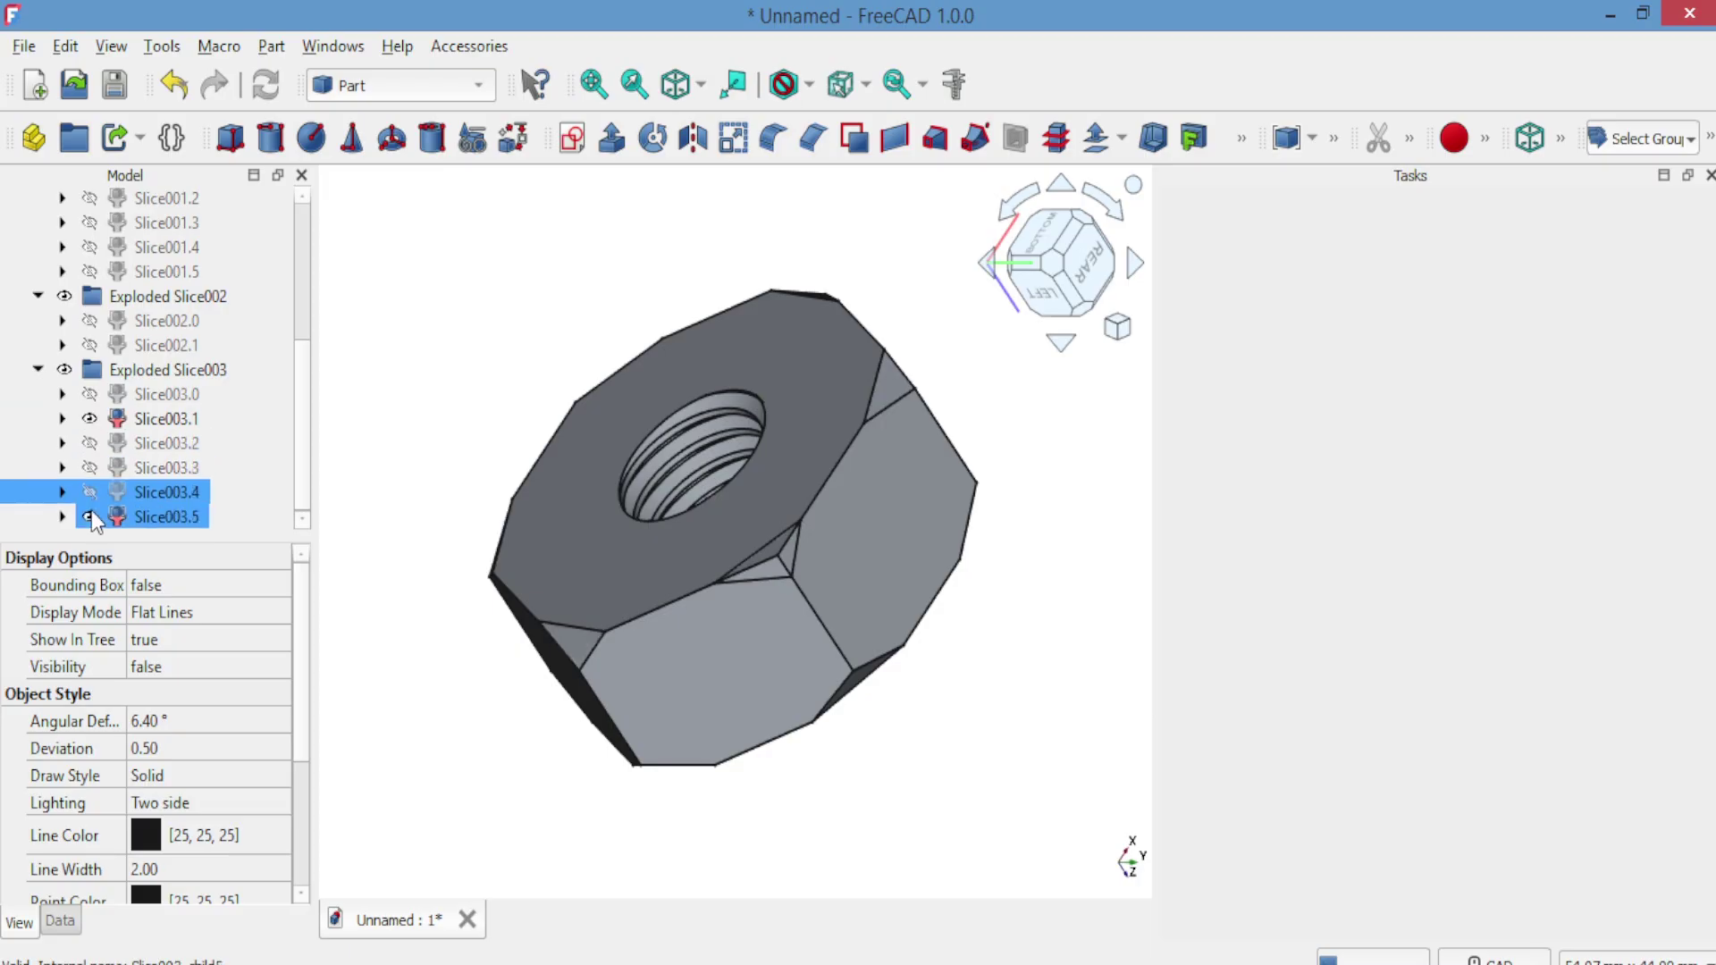
click(89, 517)
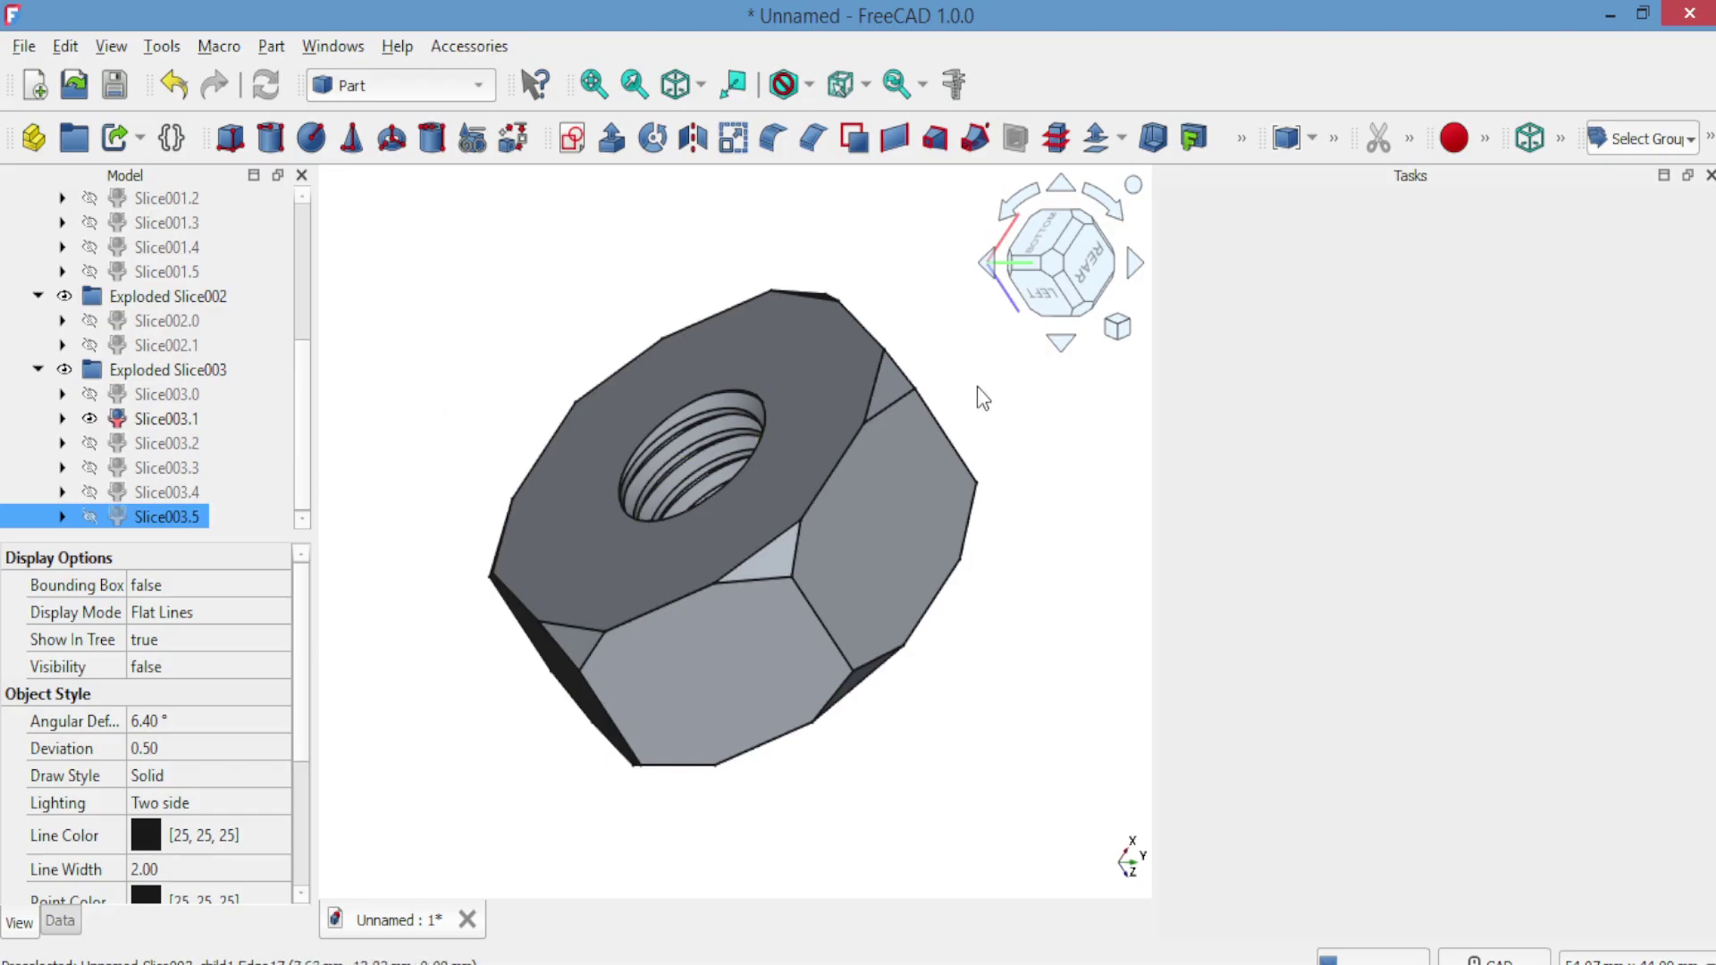
Examine the finished nut from several sides, checking the corner chamfers on both faces and the internal thread.
click(1061, 345)
click(1062, 345)
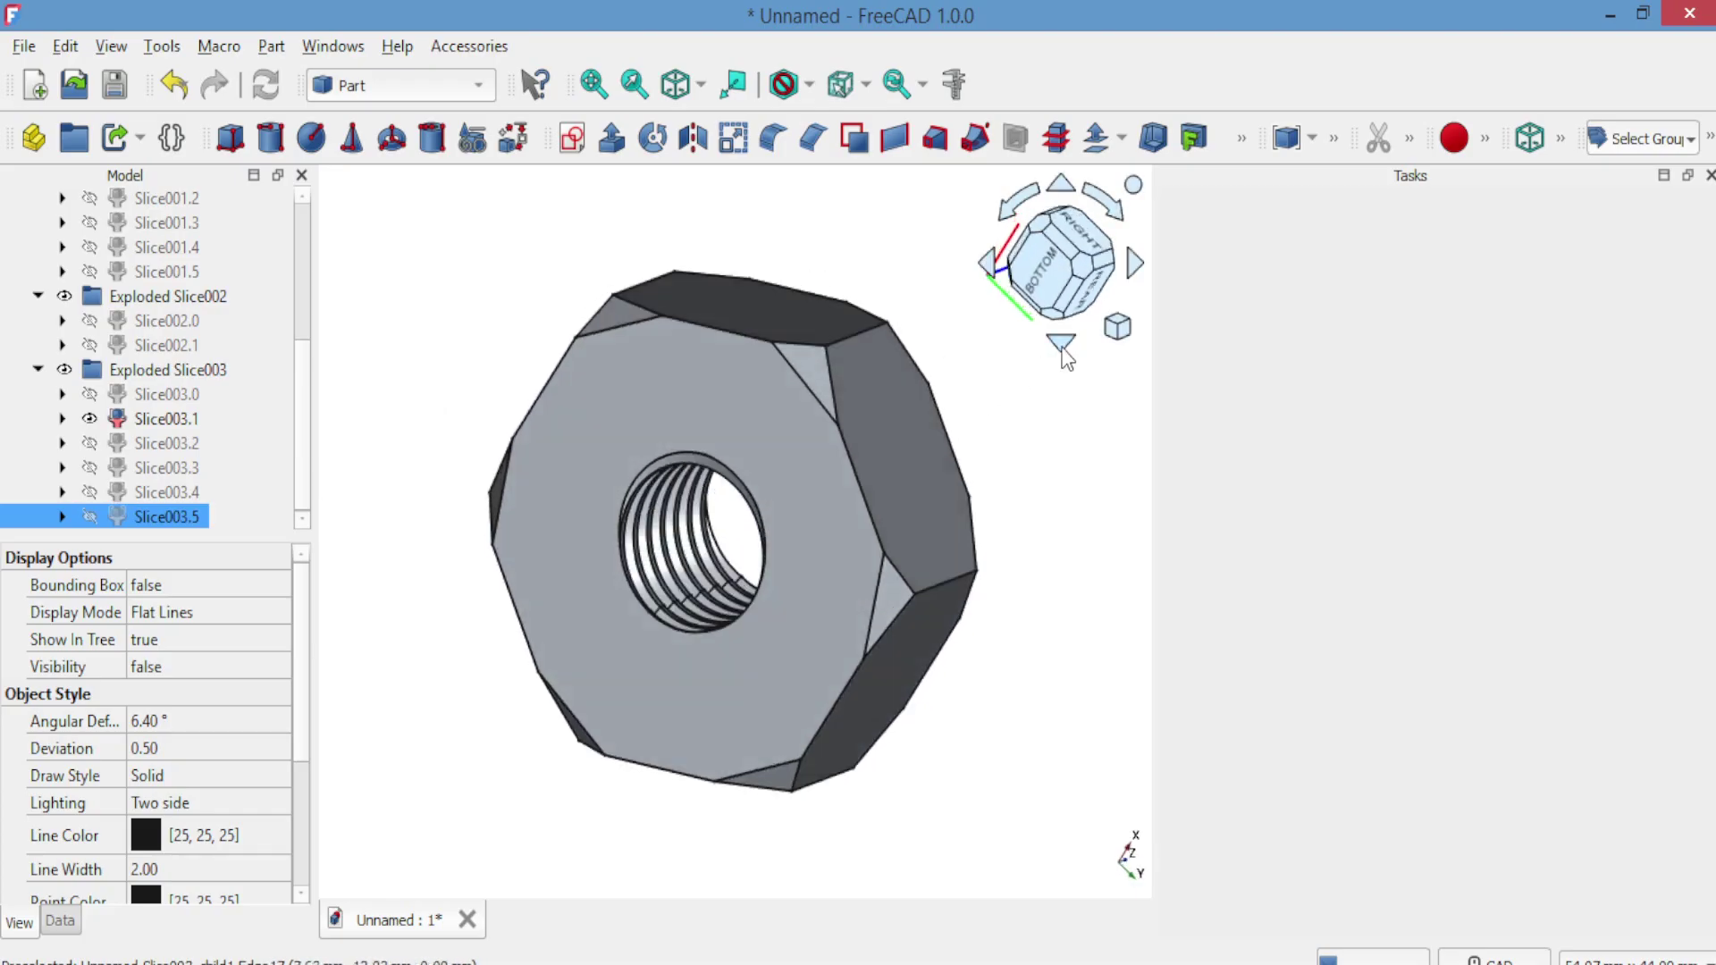
click(1064, 352)
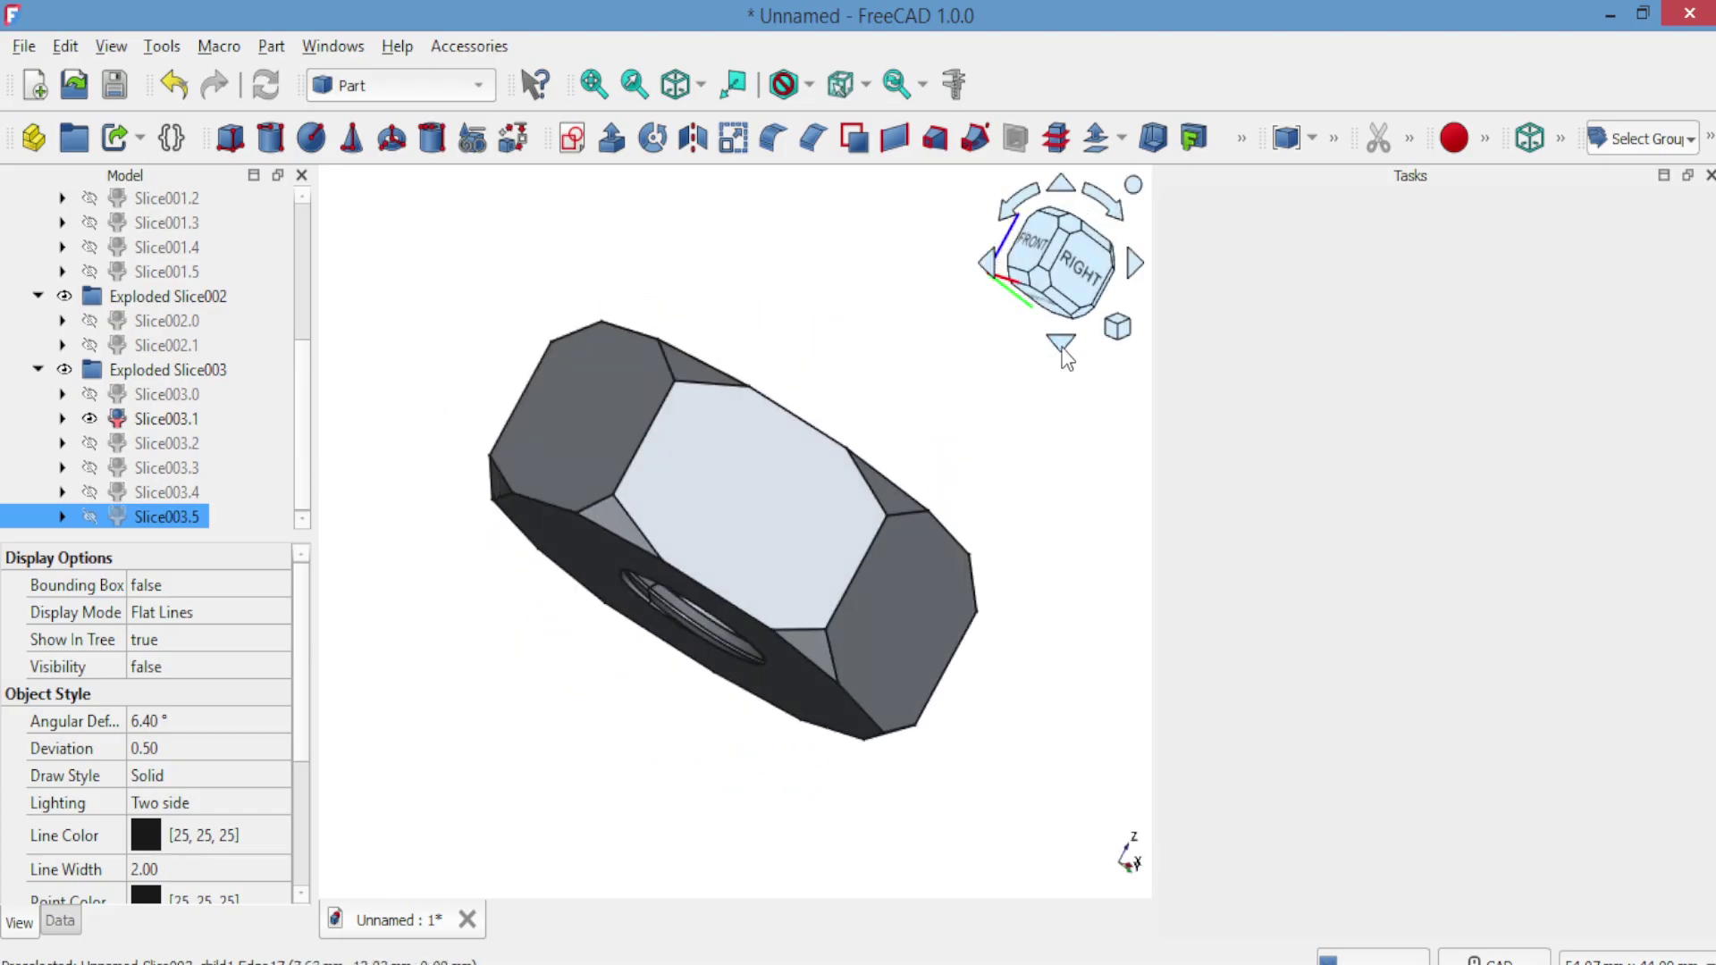
click(990, 266)
click(990, 266)
click(990, 267)
click(990, 266)
click(991, 266)
click(990, 266)
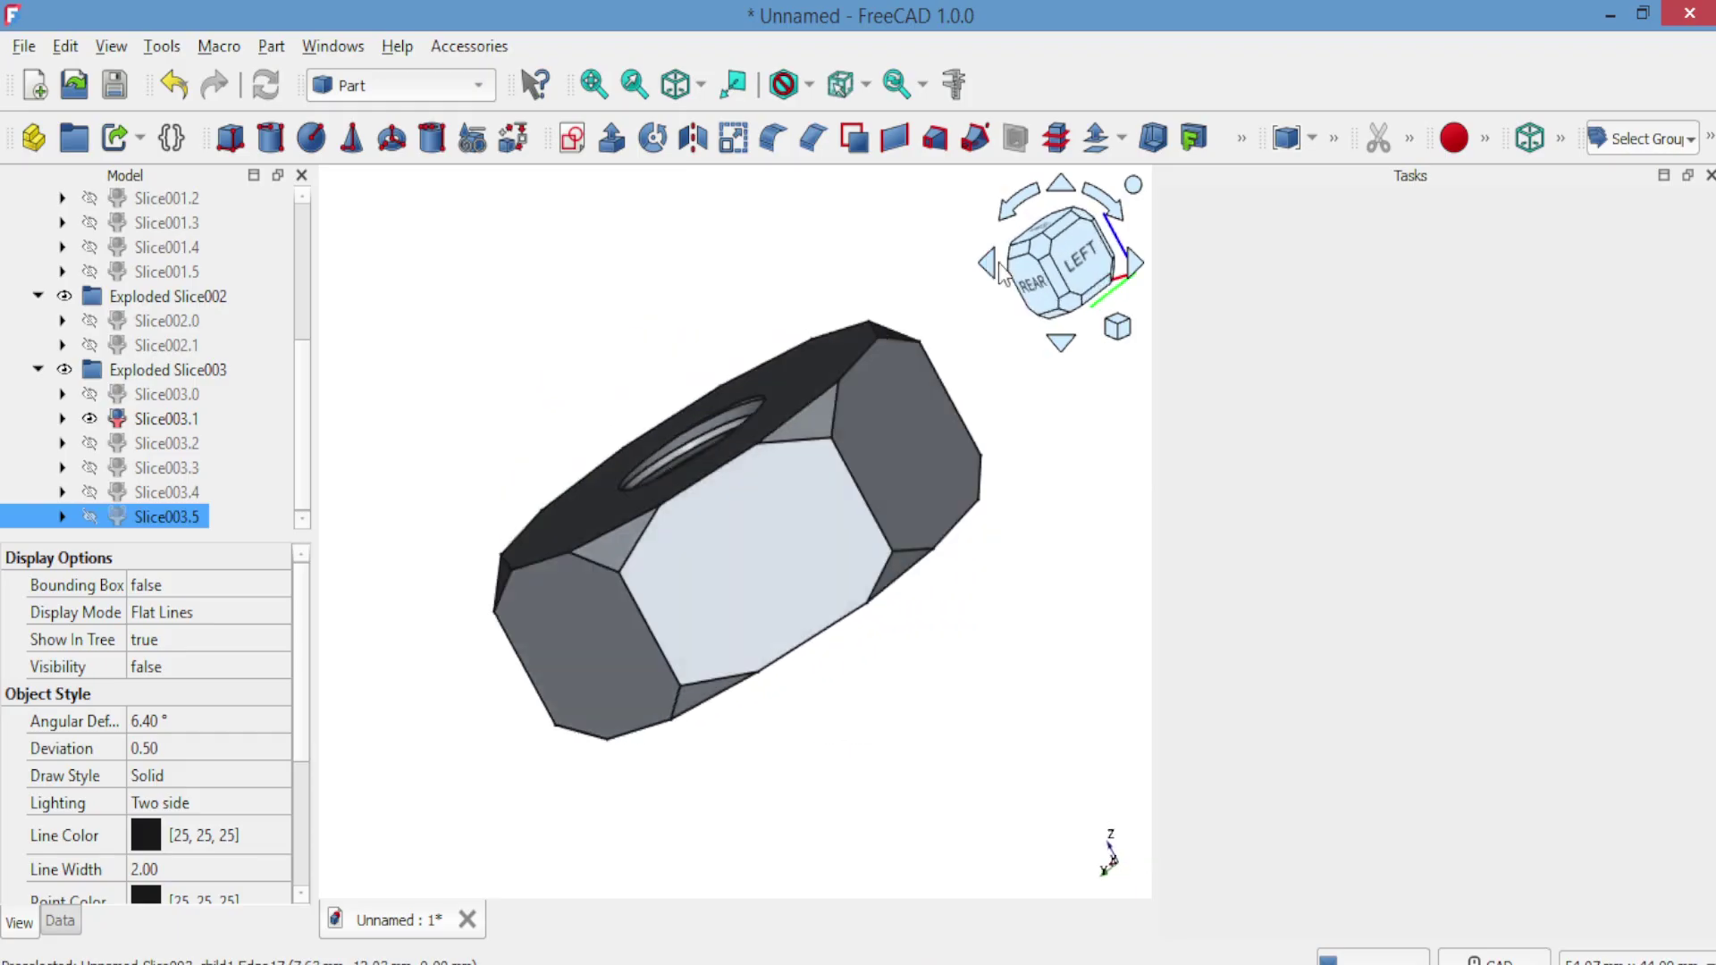
click(1062, 352)
click(1062, 352)
click(1062, 352)
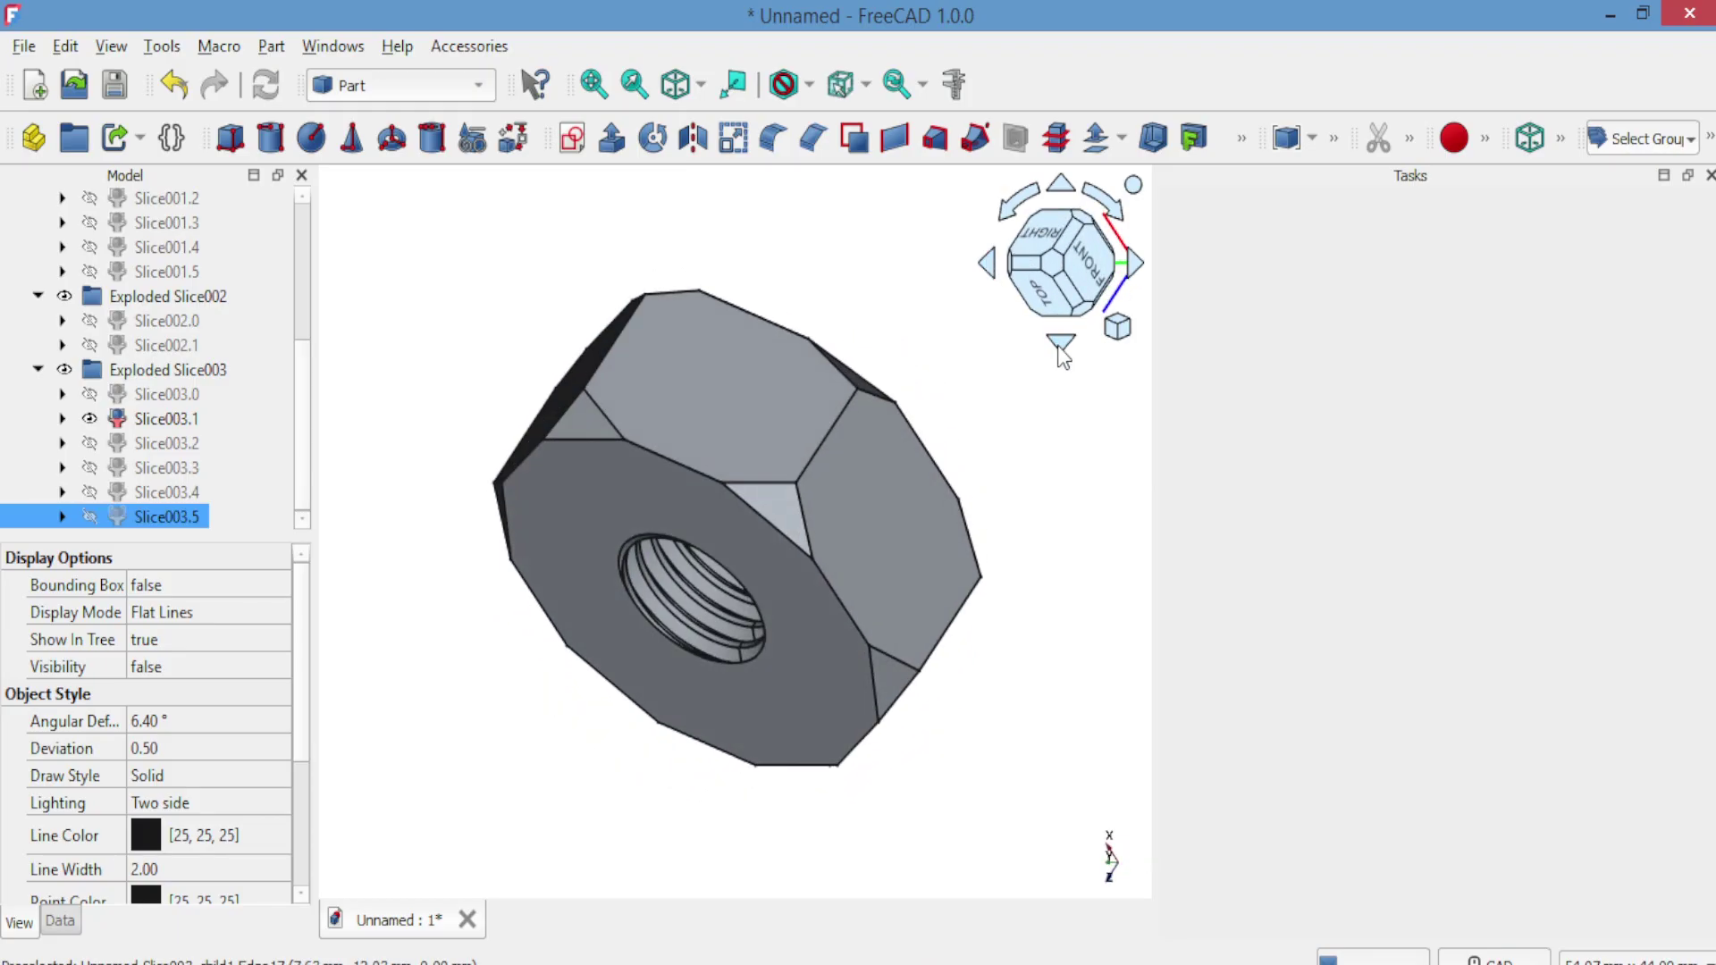
click(1062, 352)
click(1062, 353)
click(1062, 352)
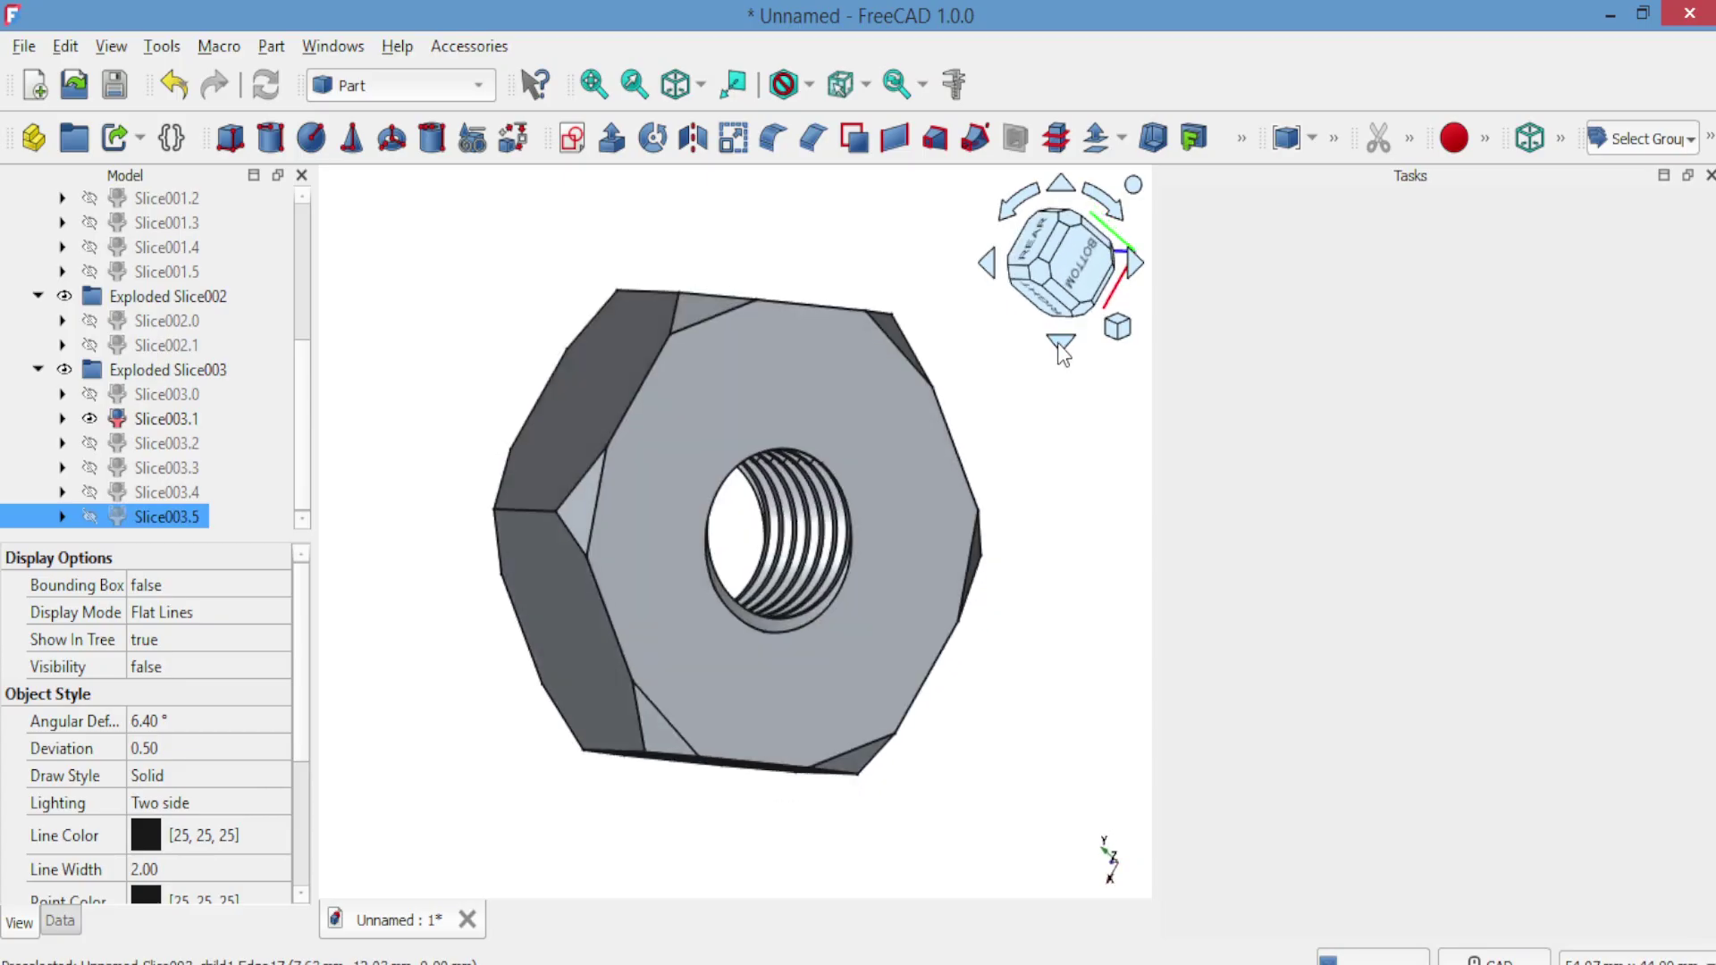